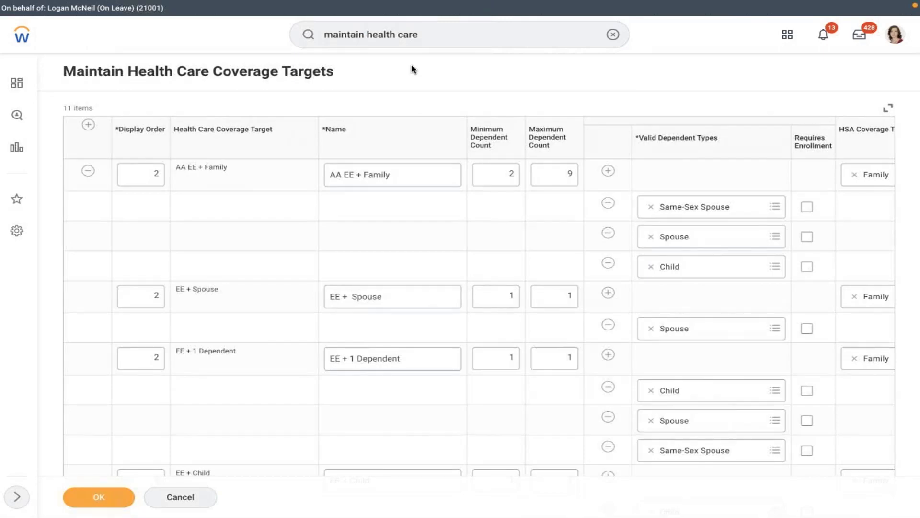
Add an Employee coverage target with display order 1 and 0–0 dependents.
left_click(286, 225)
scroll(286, 225, "down", 1)
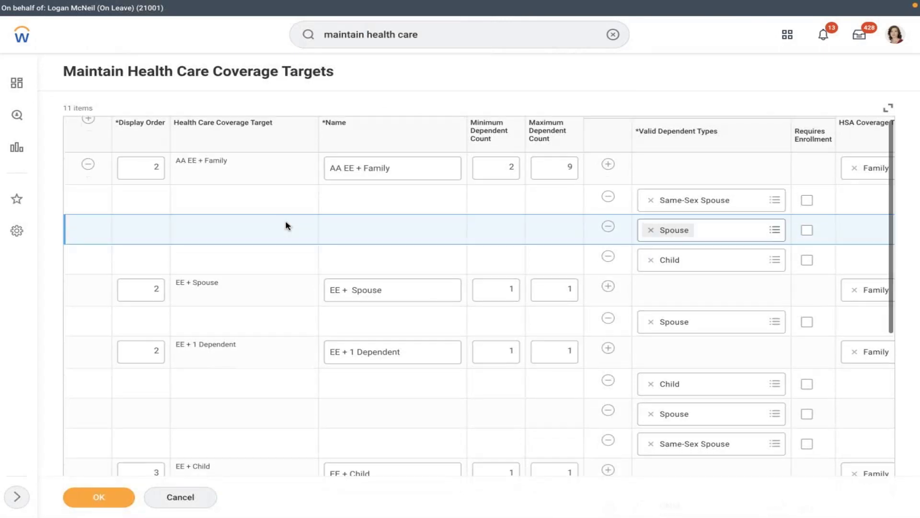
scroll(286, 222, "down", 8)
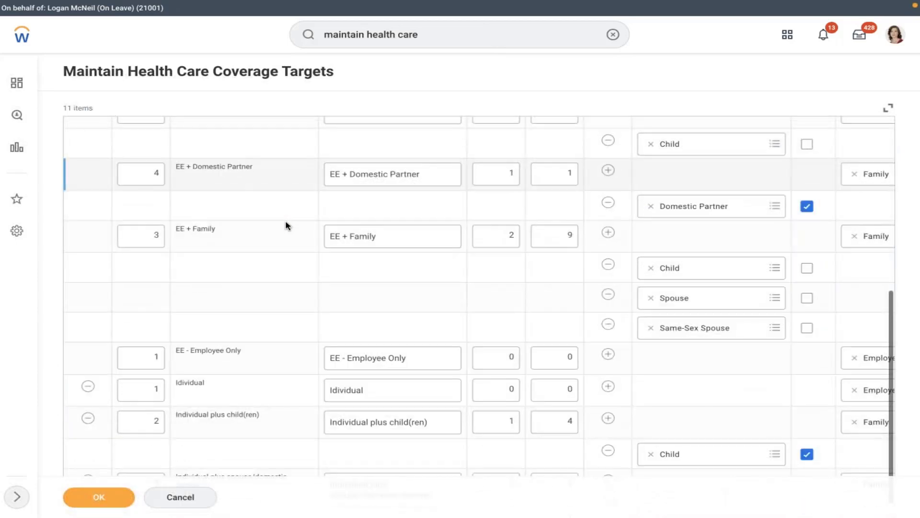
scroll(286, 222, "up", 6)
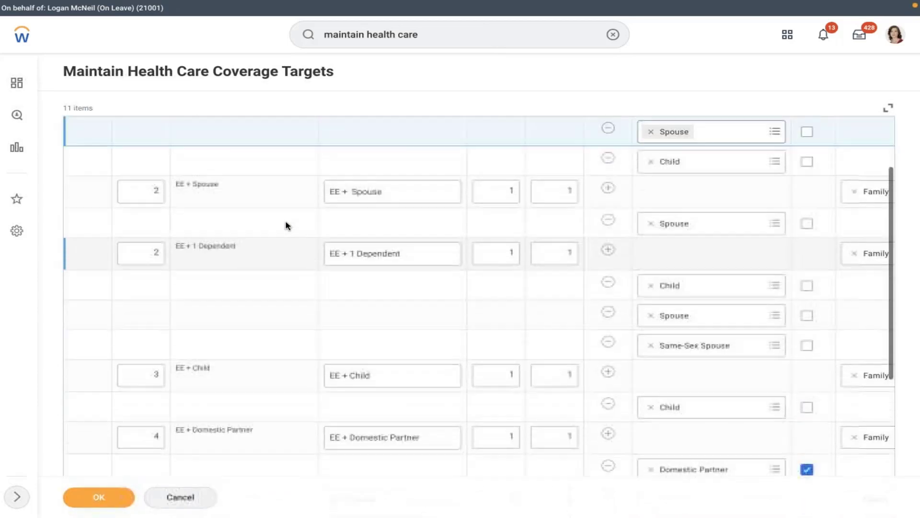
scroll(286, 225, "up", 3)
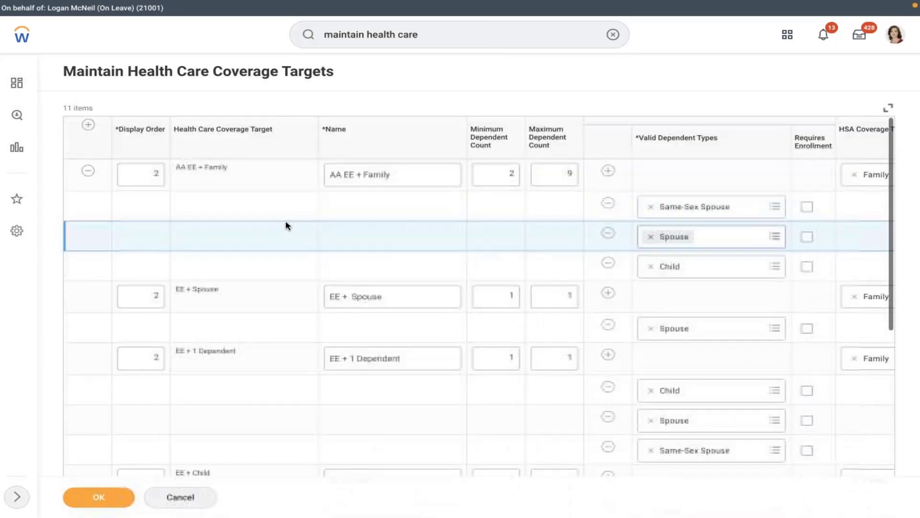
left_click(89, 125)
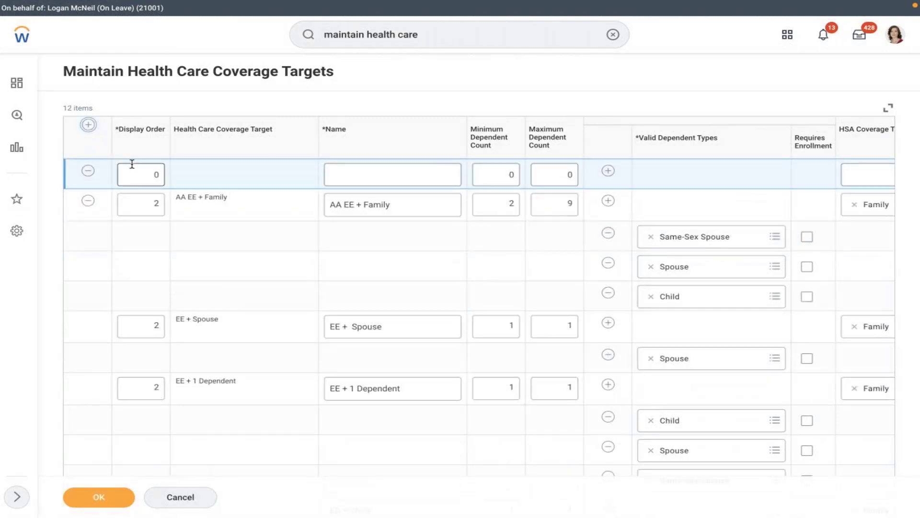
left_click(138, 172)
type("1")
left_click(384, 171)
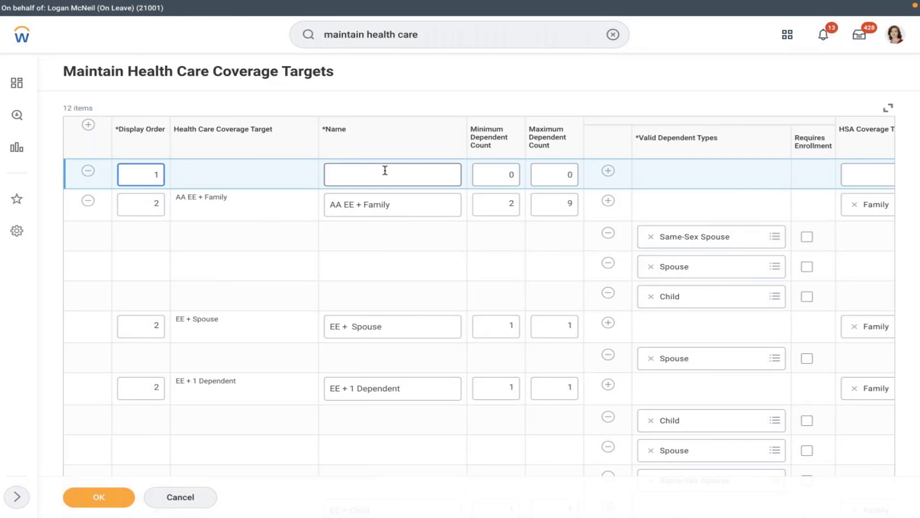
type("E")
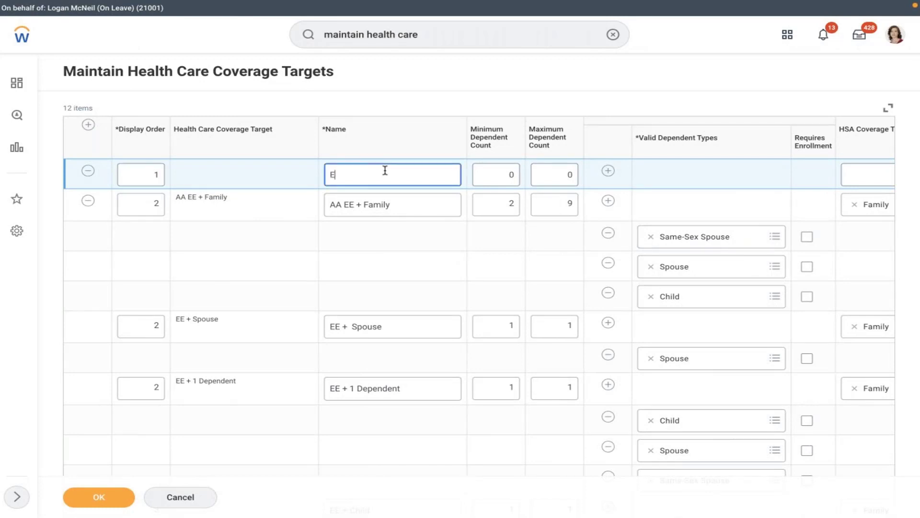
type("mployee")
left_click(498, 170)
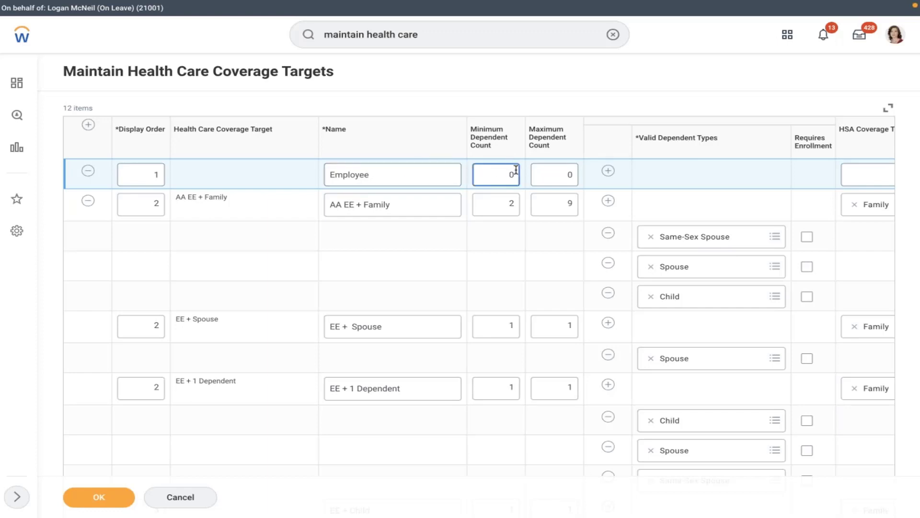
left_click(553, 174)
Add an 'Employee + Spouse' target with display order 2, minimum 1 and maximum 1 dependents.
left_click(88, 125)
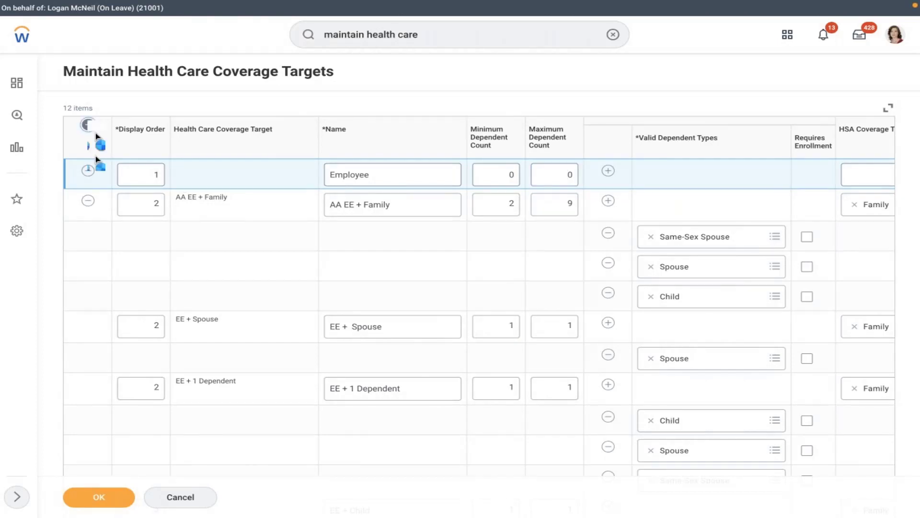
left_click(134, 170)
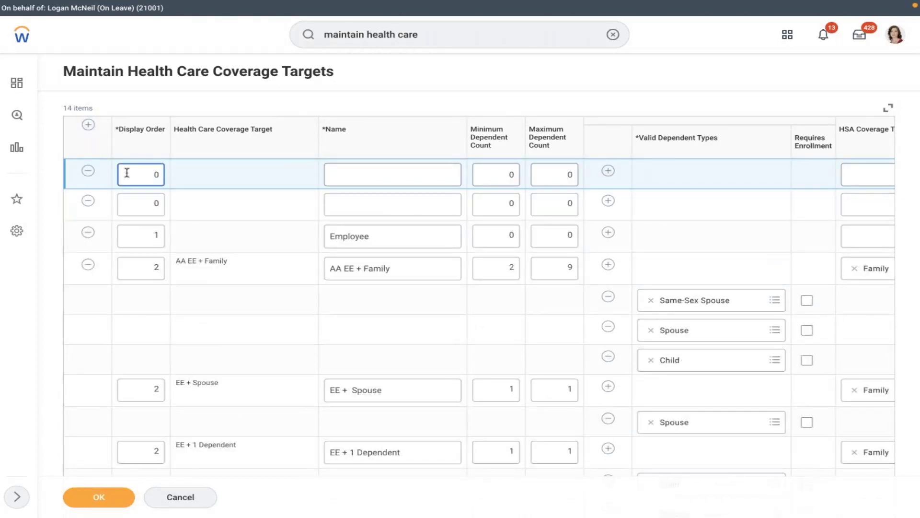
left_click(87, 171)
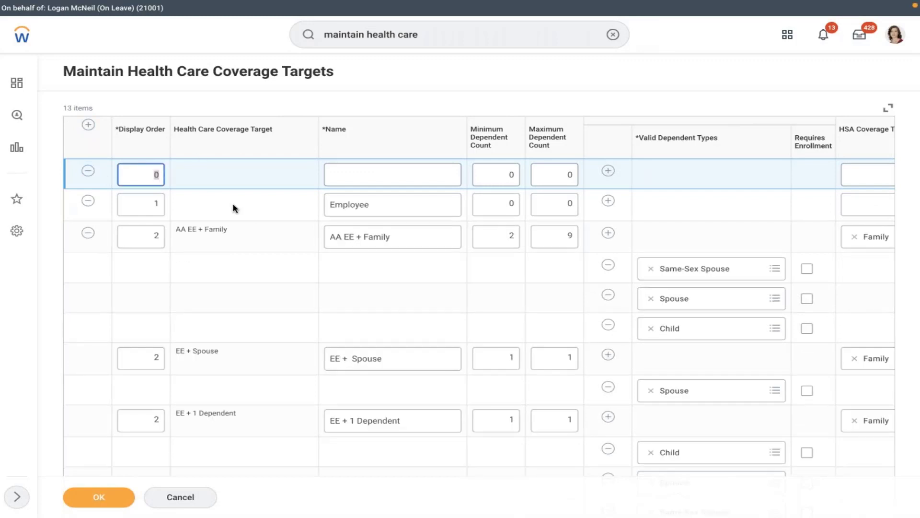
type("2")
left_click(368, 174)
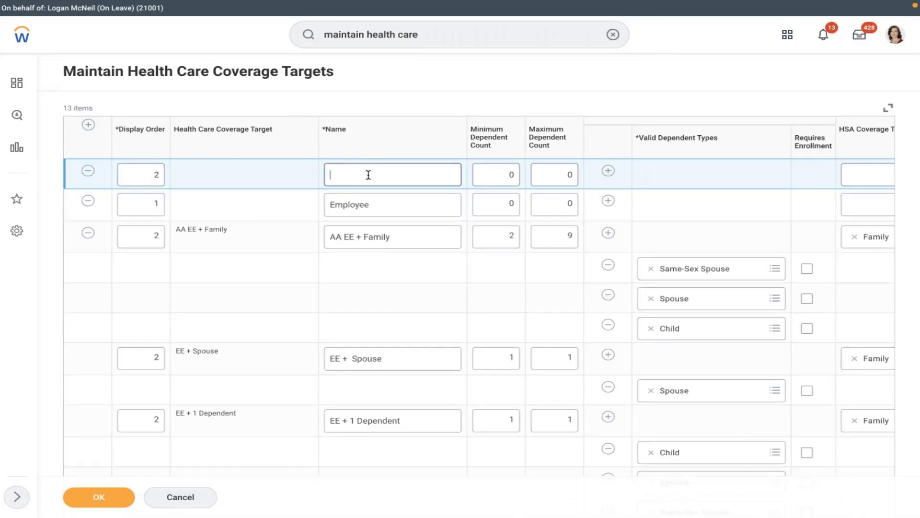
type("Employ")
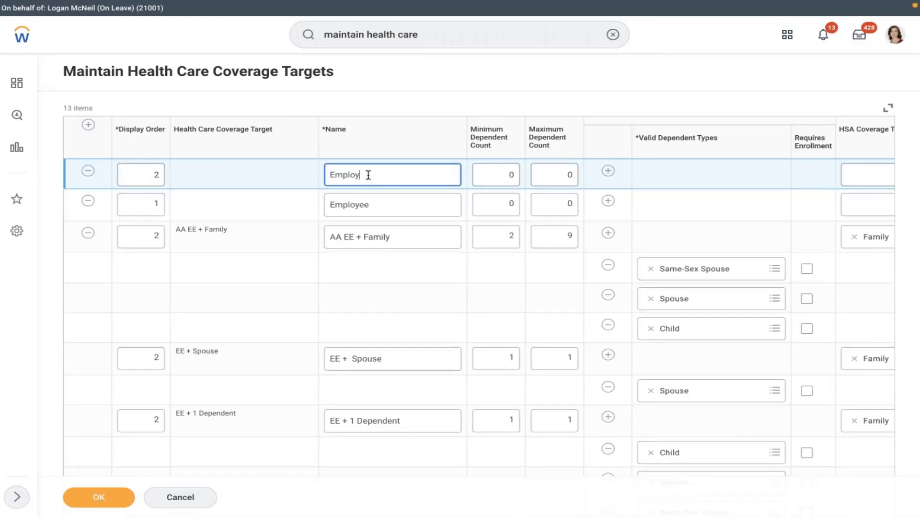
type("ee + Spouse")
left_click(495, 179)
key("BackSpace")
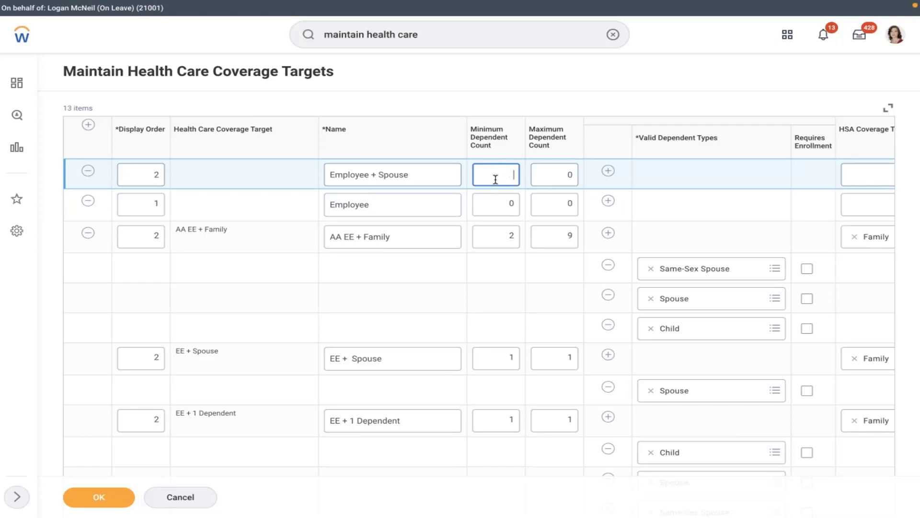
key("Tab")
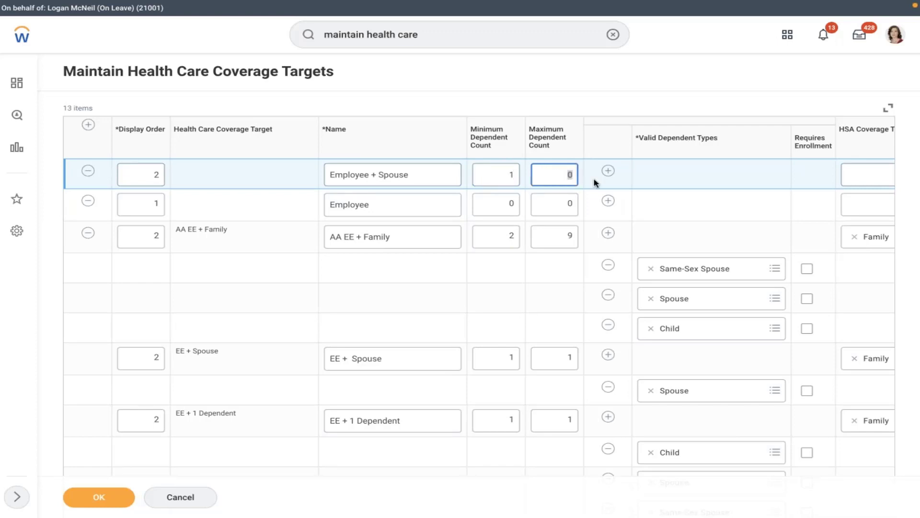
type("1")
left_click(662, 99)
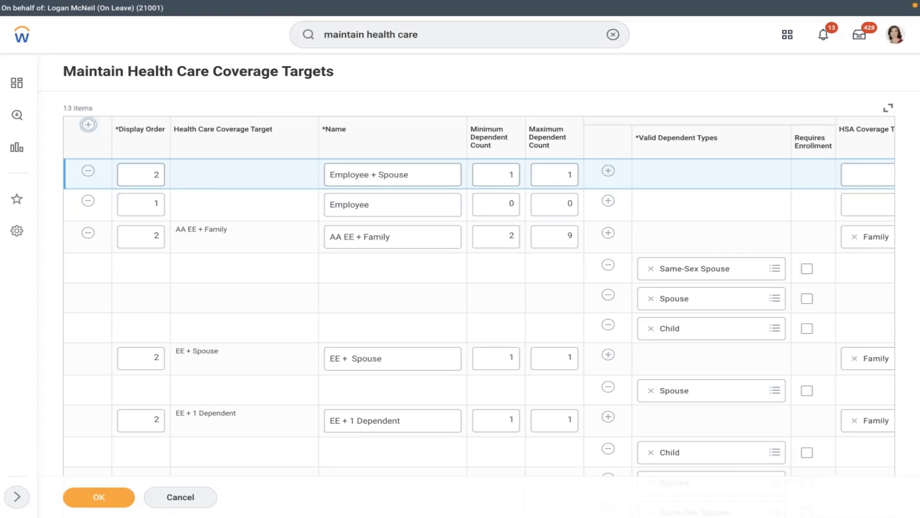
Add target 'Employee + Spouse + Children' at display order 3, fixing the 'Spuse' typo.
left_click(89, 125)
left_click(145, 177)
type("3")
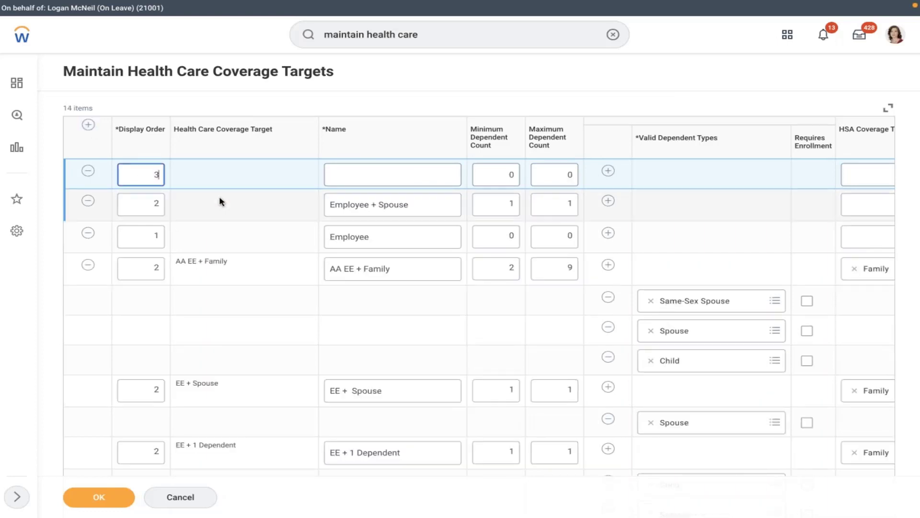
left_click(351, 166)
type("E")
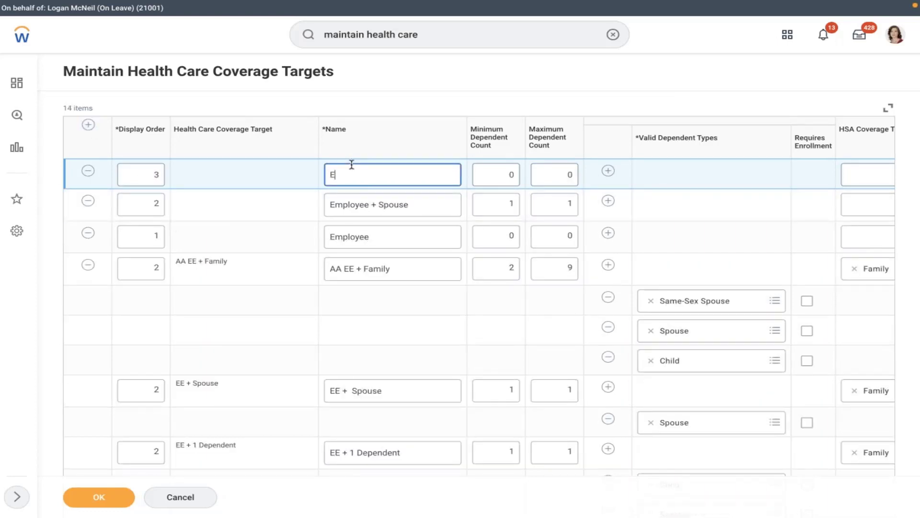
type("mployee + Spuse + Children")
right_click(388, 174)
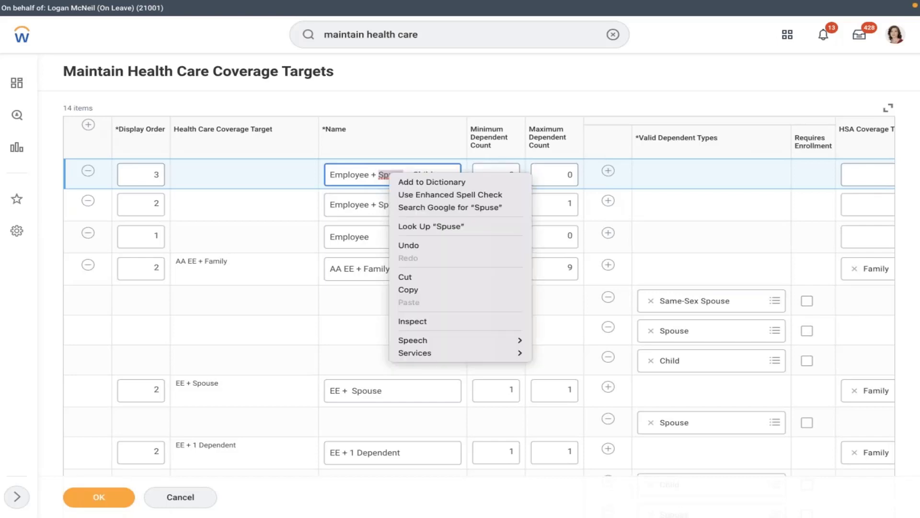
left_click(292, 218)
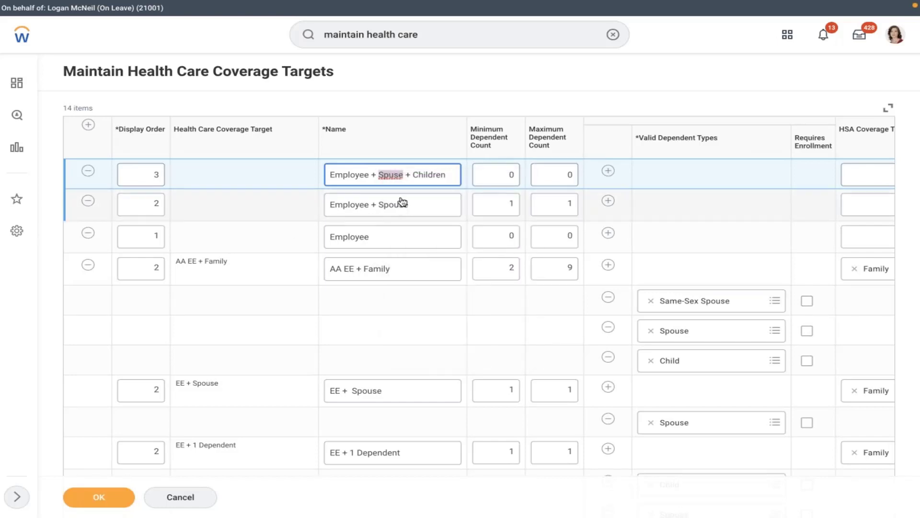
left_click(393, 175)
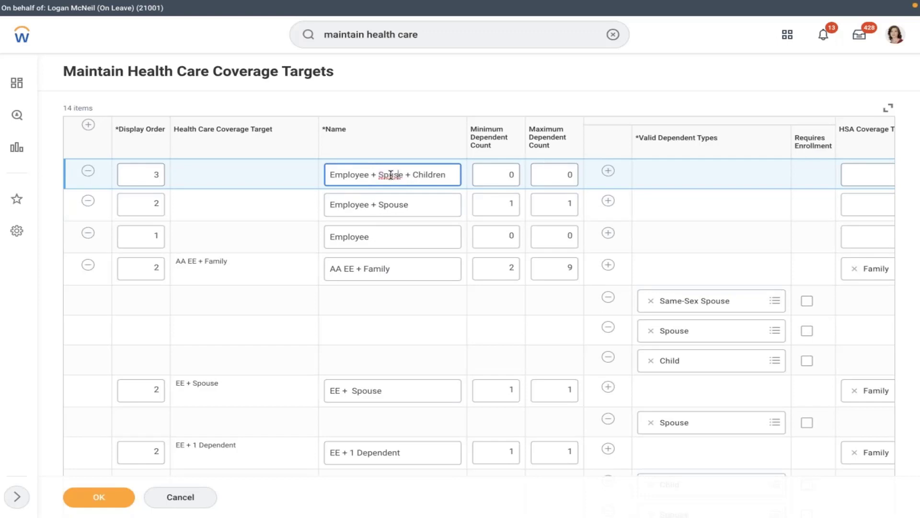
type("ou")
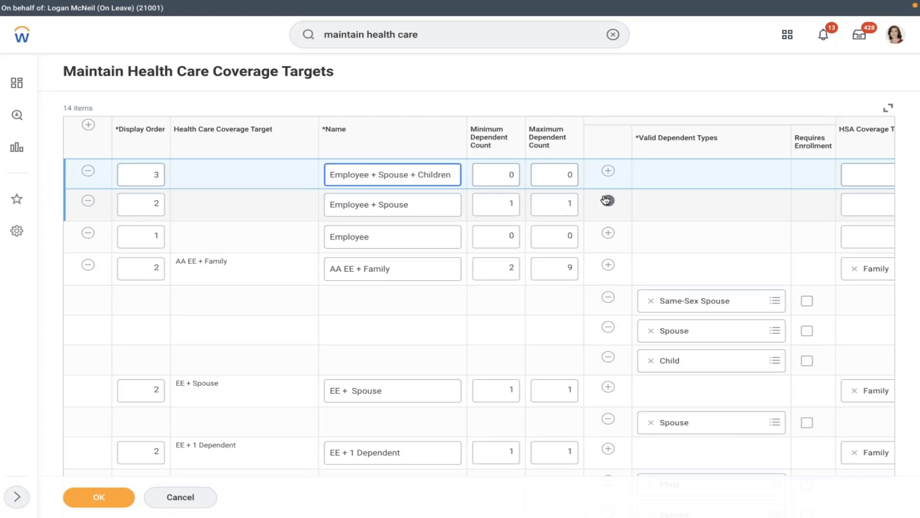
Make Spouse a valid dependent type for Employee + Spouse.
left_click(631, 205)
left_click(536, 202)
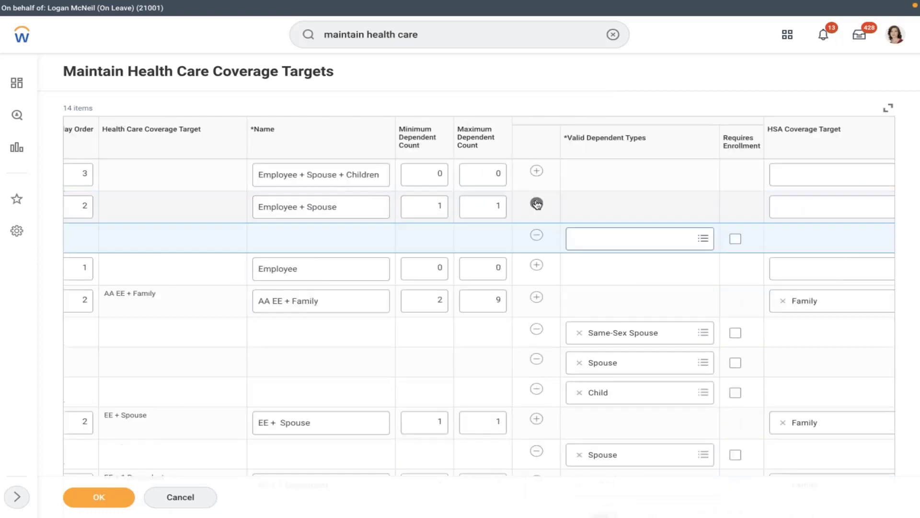
left_click(585, 238)
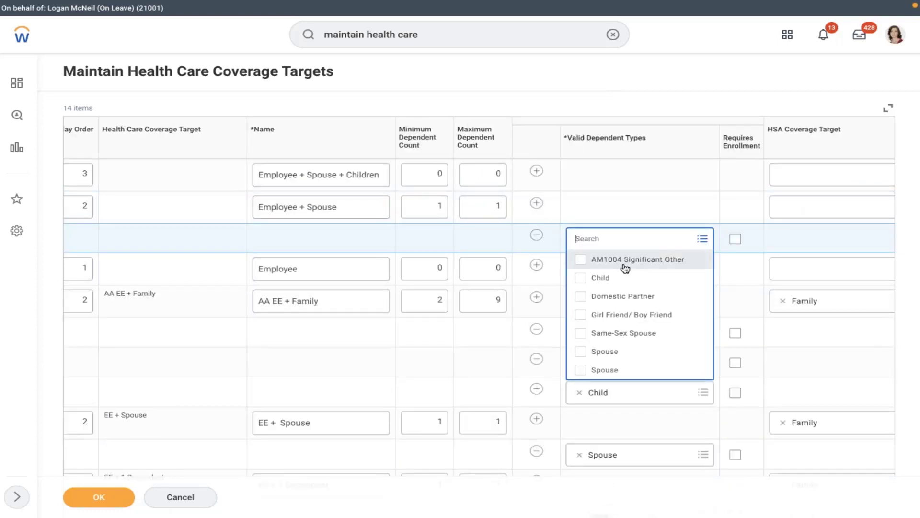
left_click(597, 350)
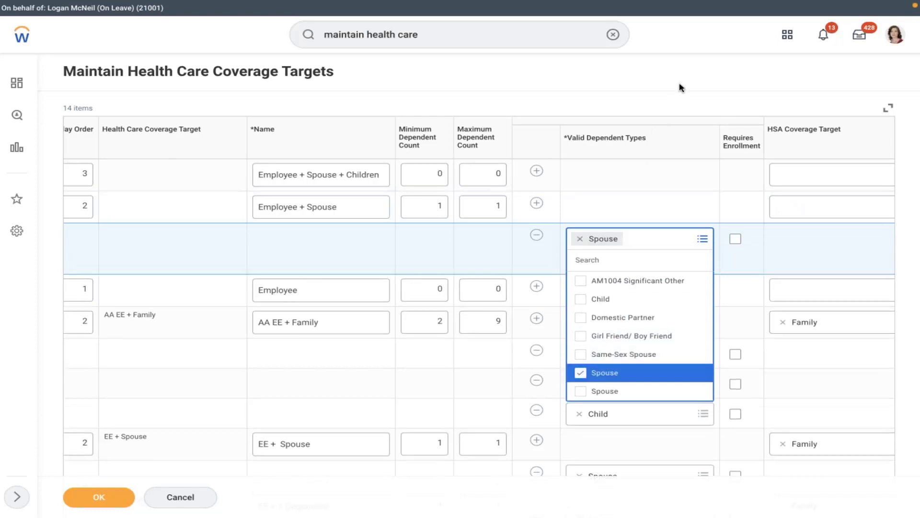
left_click(678, 72)
Make Spouse and Child valid dependent types for Employee + Spouse + Children.
left_click(539, 171)
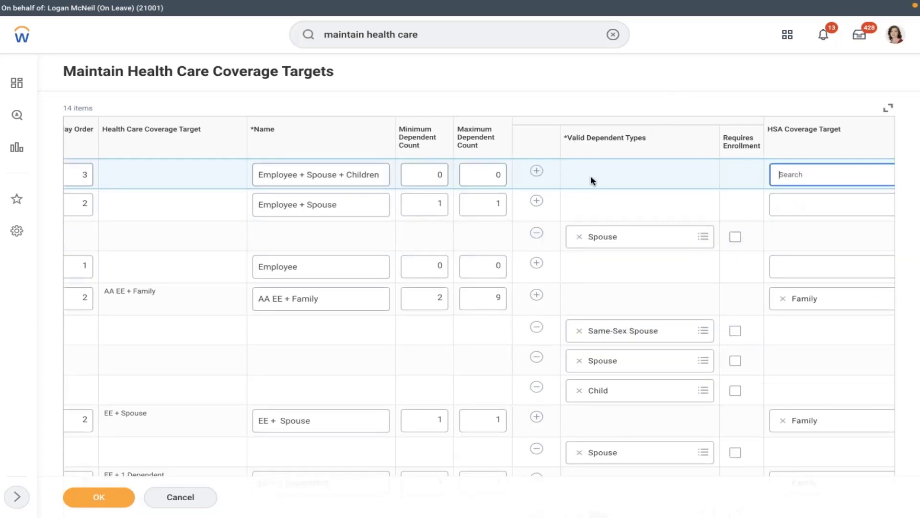
left_click(612, 205)
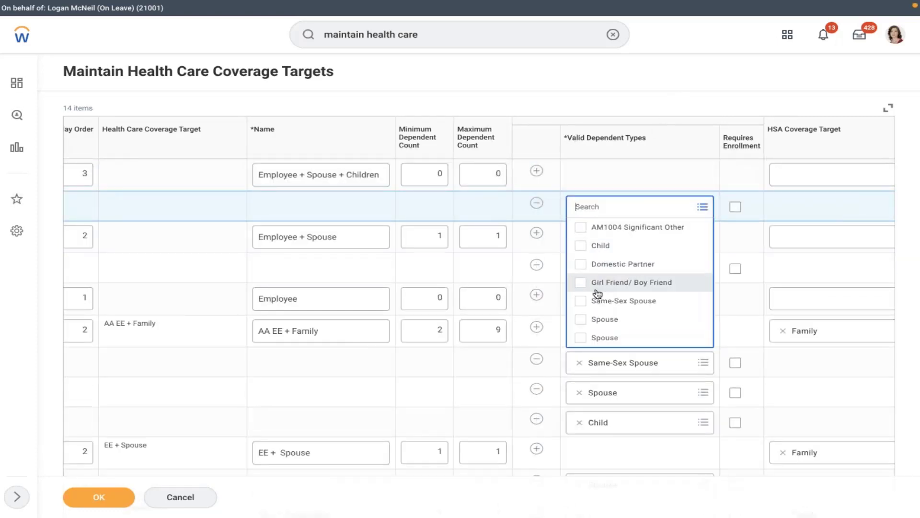
left_click(597, 320)
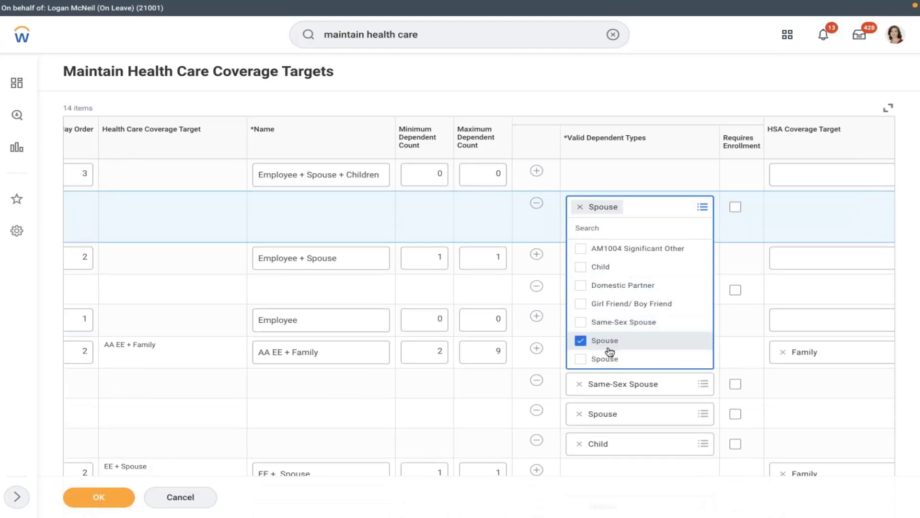
left_click(590, 267)
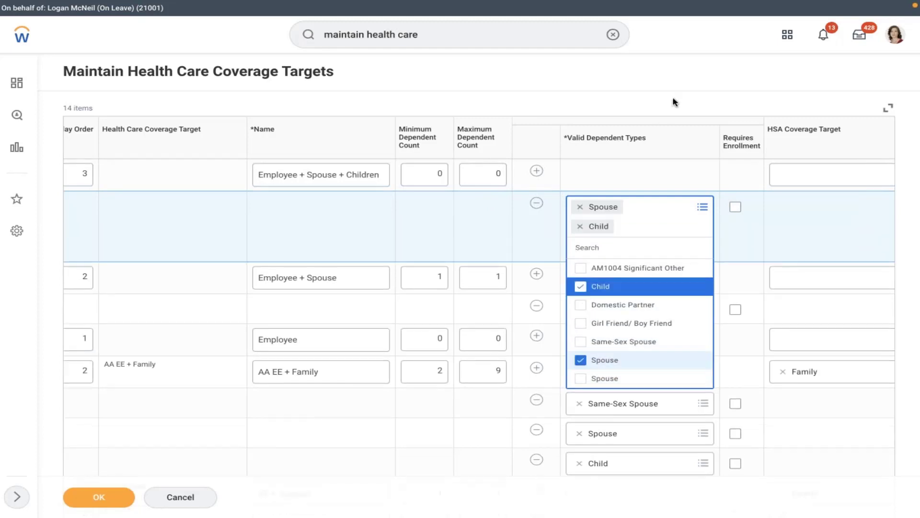
left_click(673, 85)
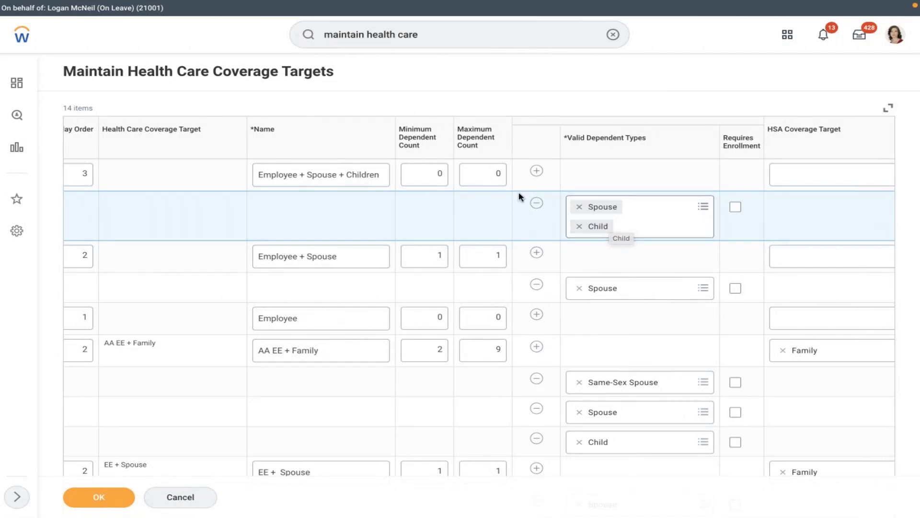
Give Employee + Spouse + Children minimum 1, maximum 3 dependents, with Requires Enrollment unchecked.
left_click(498, 174)
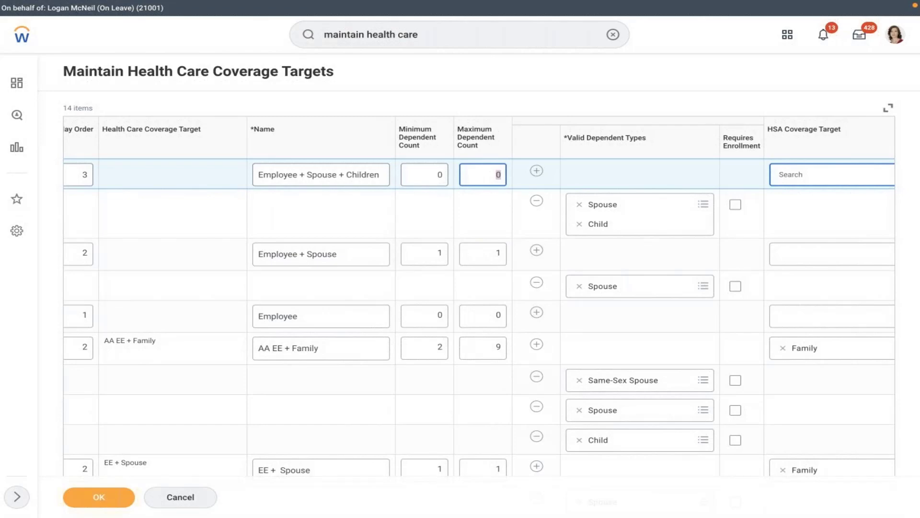
type("99")
left_click(430, 174)
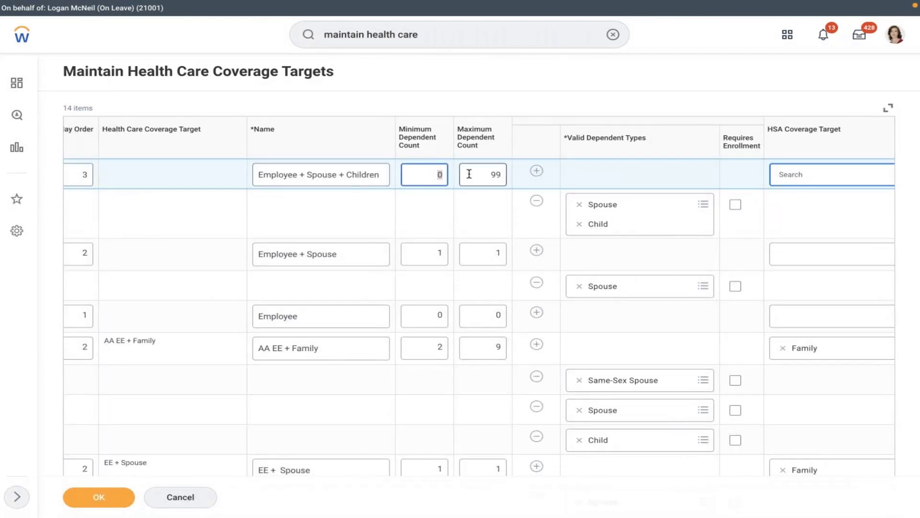
type("1")
left_click(490, 174)
double_click(491, 174)
key("BackSpace")
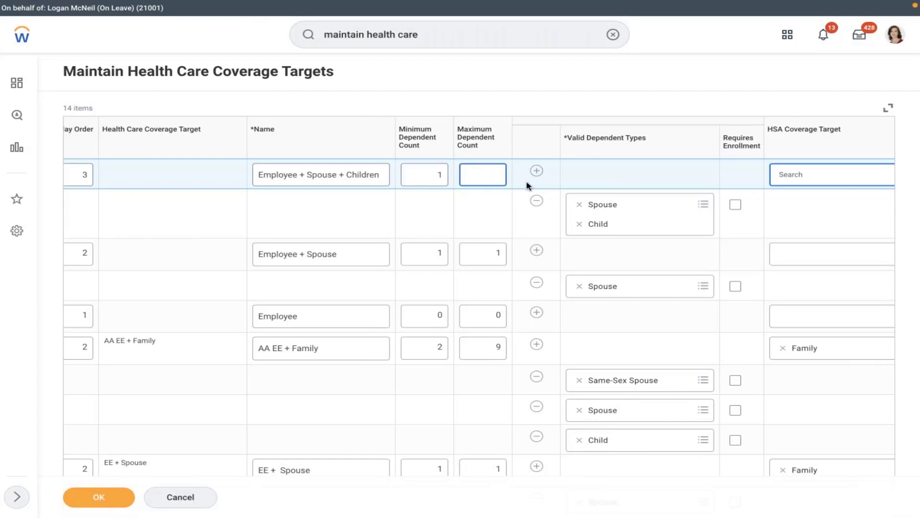
type("3")
left_click(615, 99)
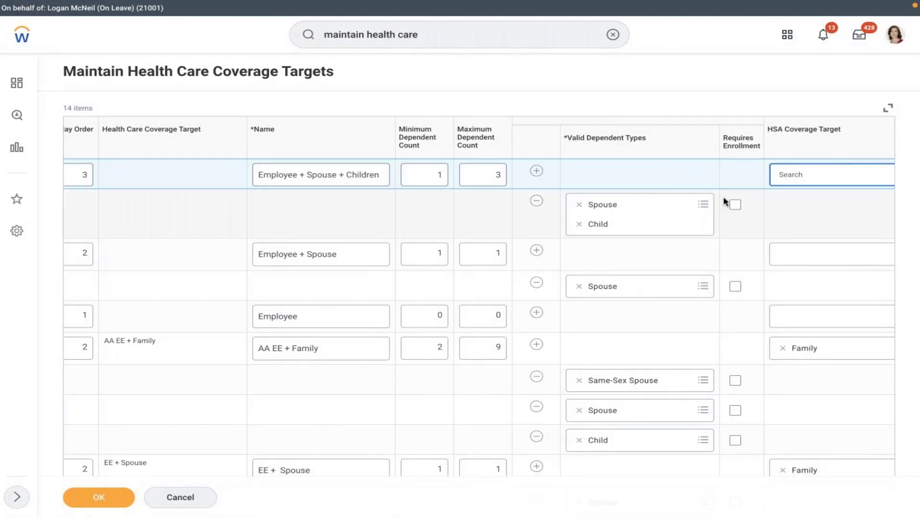
left_click(735, 206)
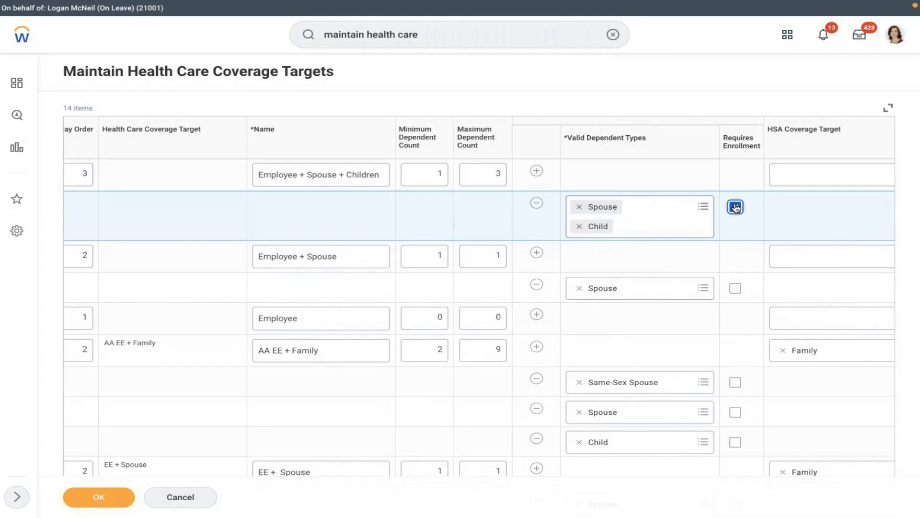
left_click(736, 207)
left_click(655, 173)
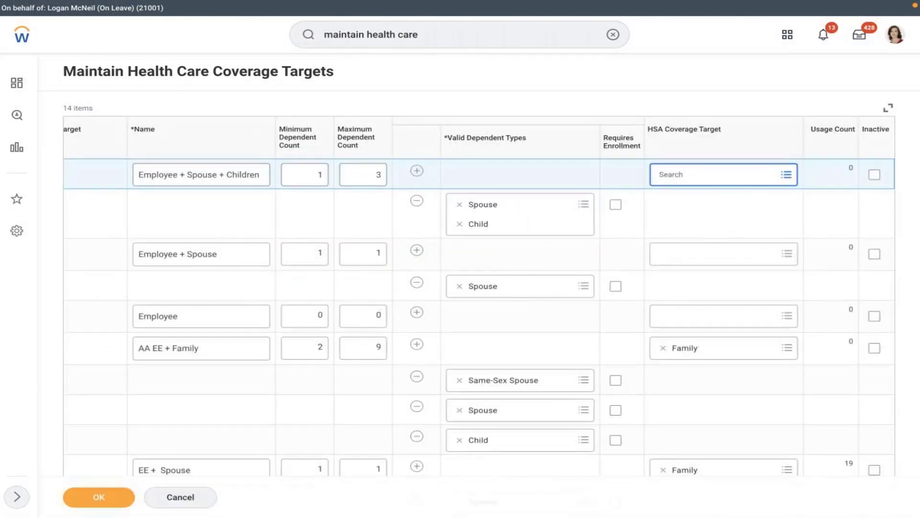
Save the Maintain Health Care Coverage Targets edits with OK.
left_click(694, 229)
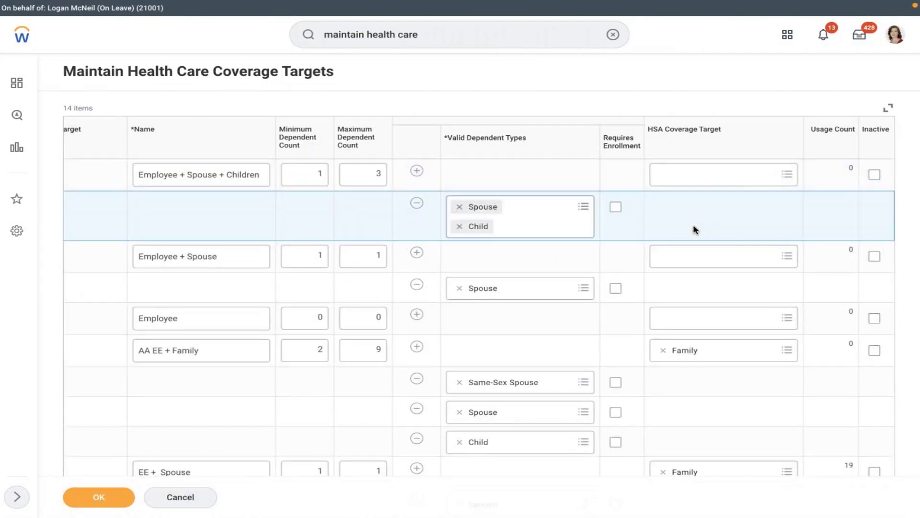
left_click(570, 172)
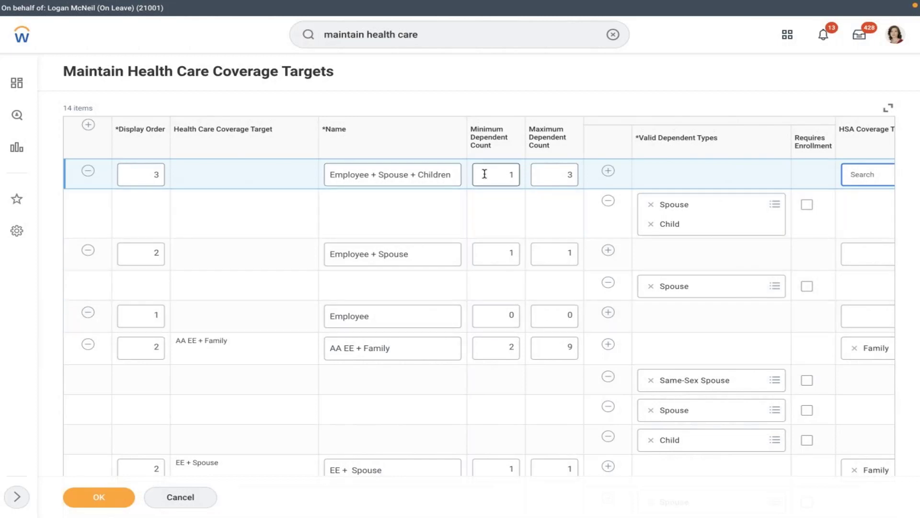
left_click(99, 497)
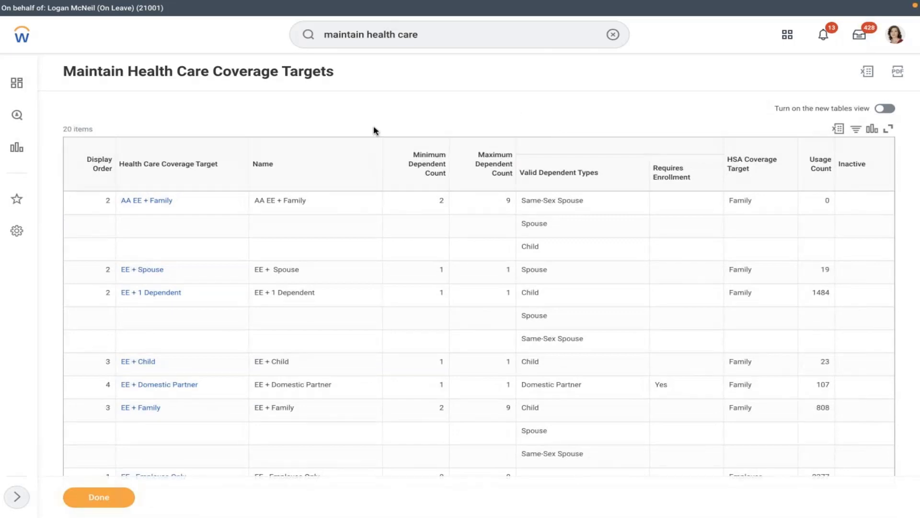
Switch to the Word document Document2 with the AMD Health Care Plan notes.
key("ctrl+Left")
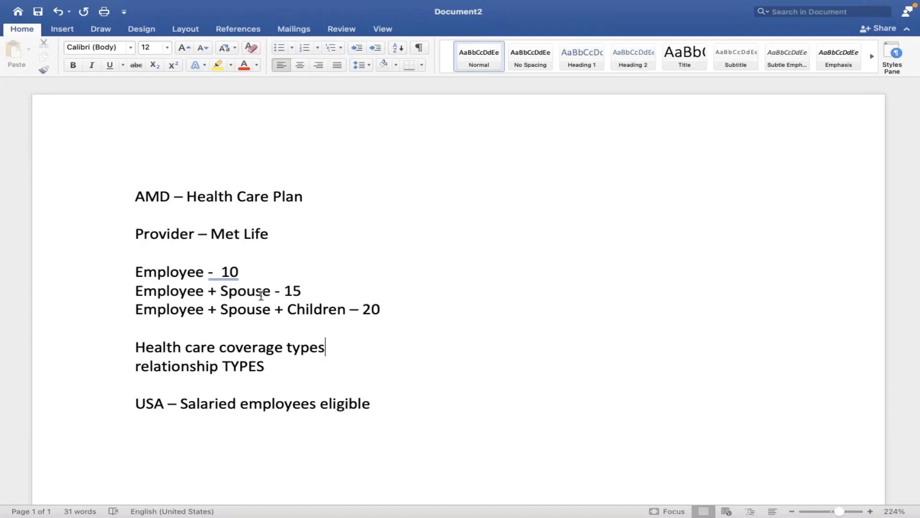
Read the Employee - 10, Employee + Spouse and Spouse + Children notes, then return to Workday.
left_click(328, 275)
left_click(120, 270)
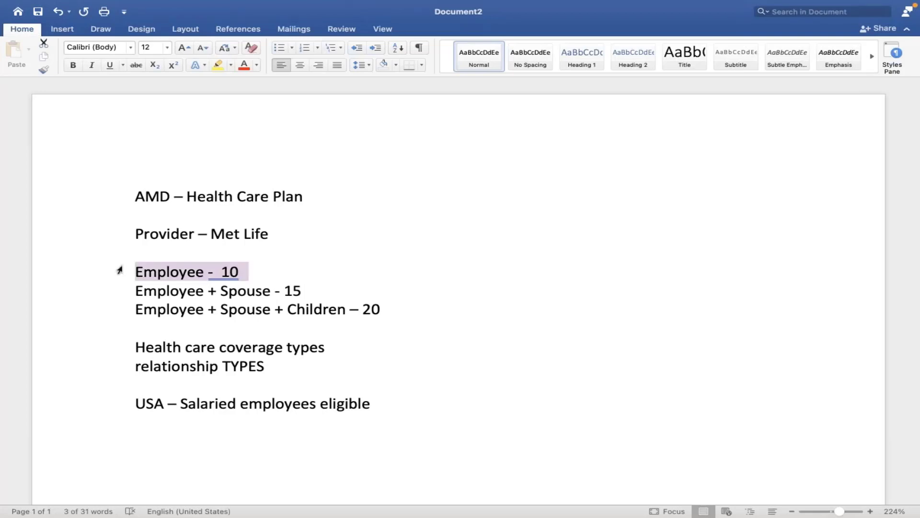
left_click(166, 272)
left_click(246, 309)
left_click(309, 308)
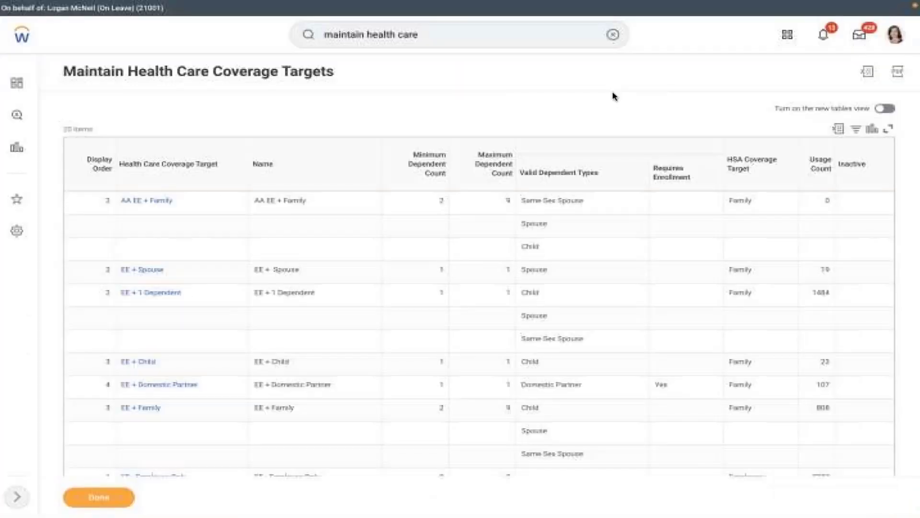
left_click(611, 35)
Search 'create ben eli' and open the Create Benefit Eligibility Rule task.
type("cre")
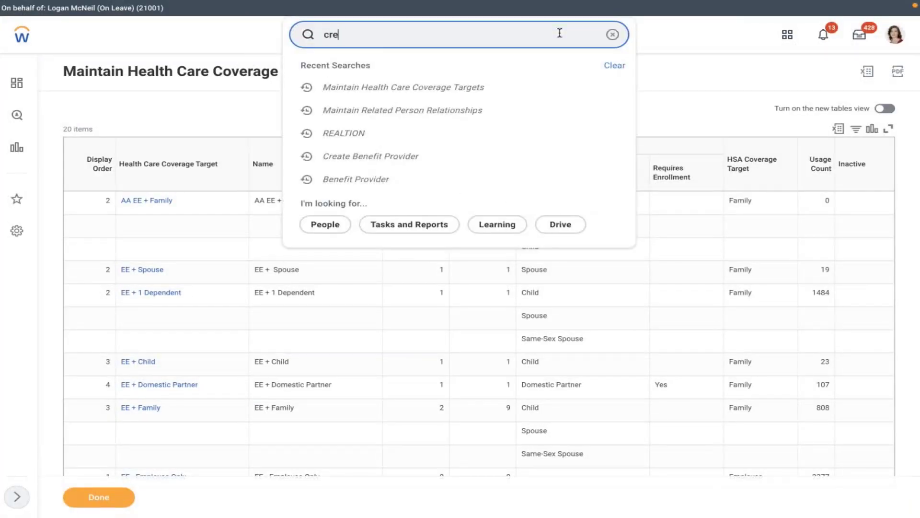
type("ate ben eli")
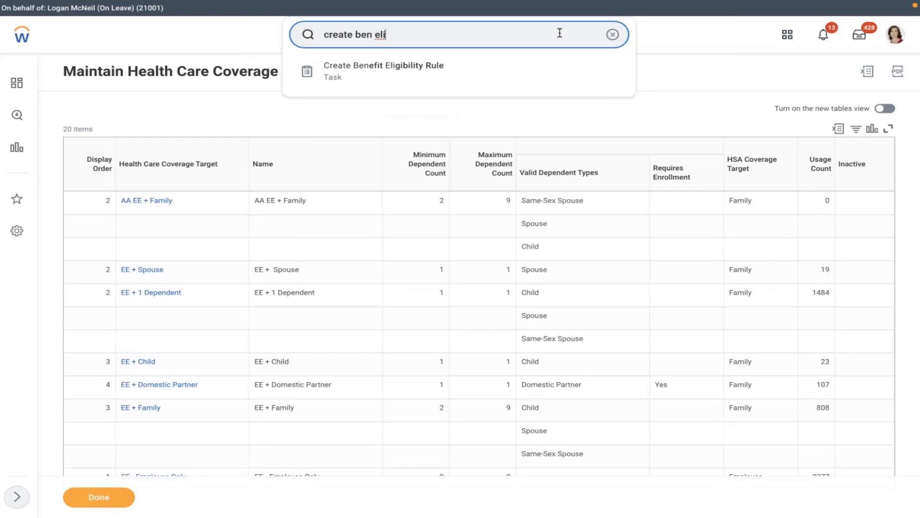
left_click(489, 70)
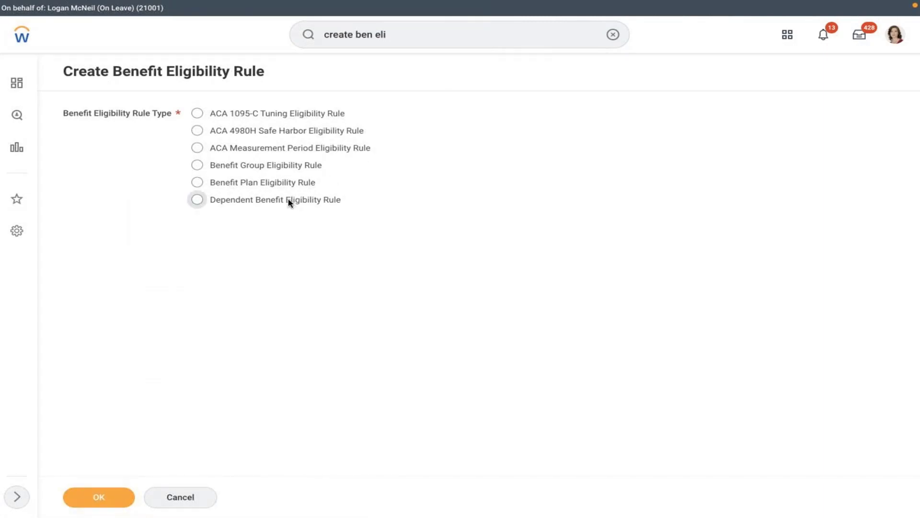
Choose Dependent Benefit Eligibility Rule and describe it 'AMD - Dependent - Spouse + Children'.
left_click(289, 202)
left_click(97, 499)
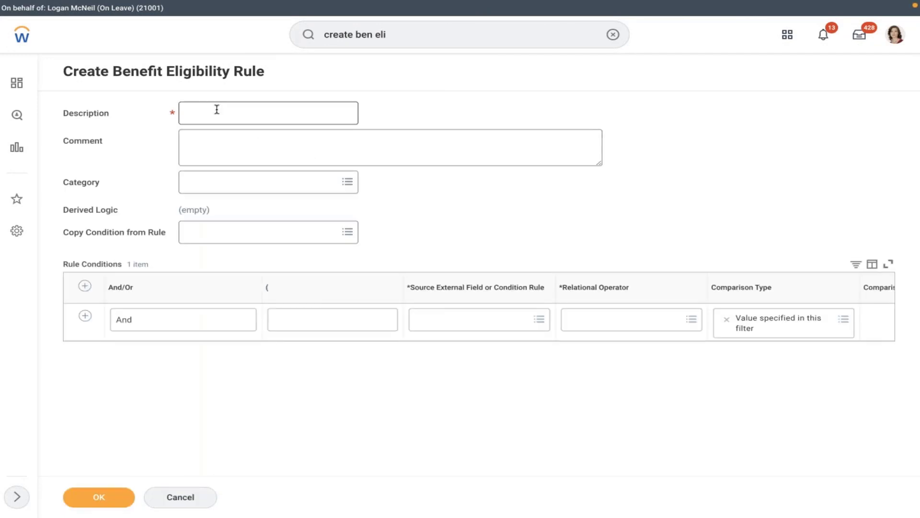
left_click(225, 120)
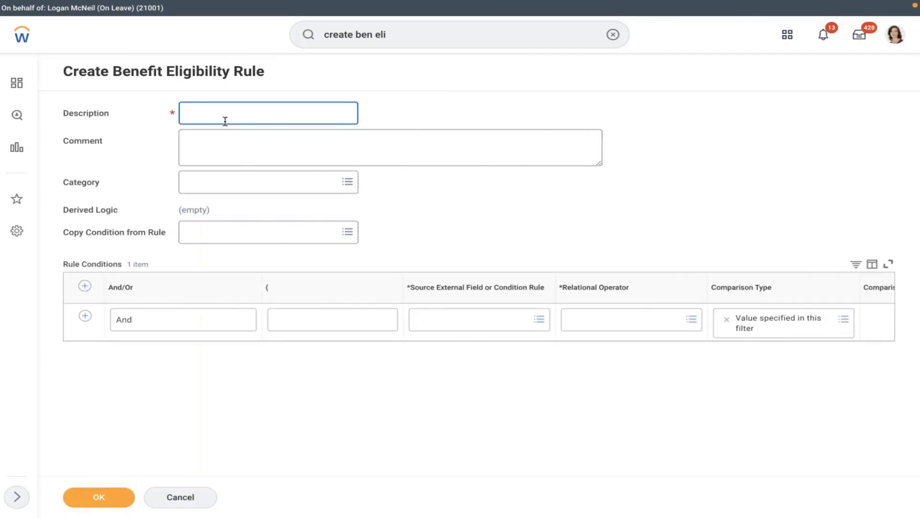
type("AMD - Dependent - Spouse + CAH")
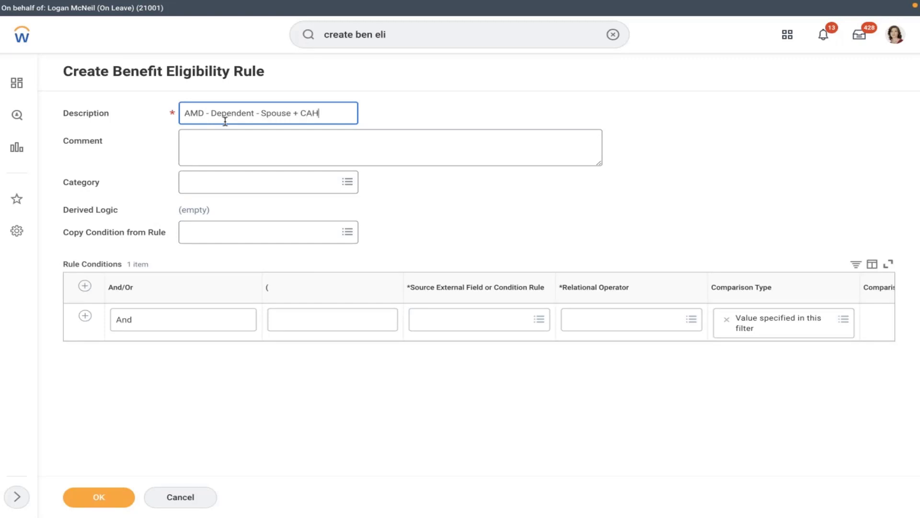
key("BackSpace")
key("BackSpace")
type("Children")
left_click(518, 216)
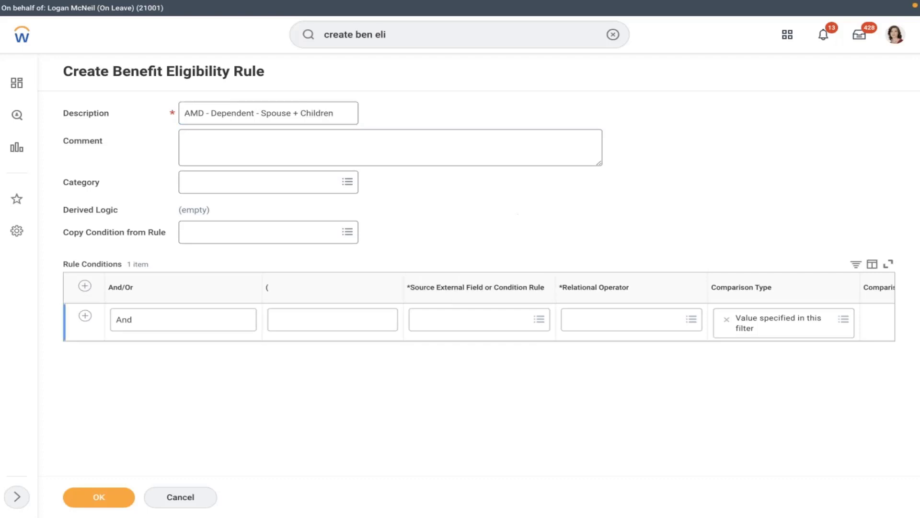
left_click(464, 318)
Set the condition's source to Relationship with operator 'in the selection list'.
type("rea")
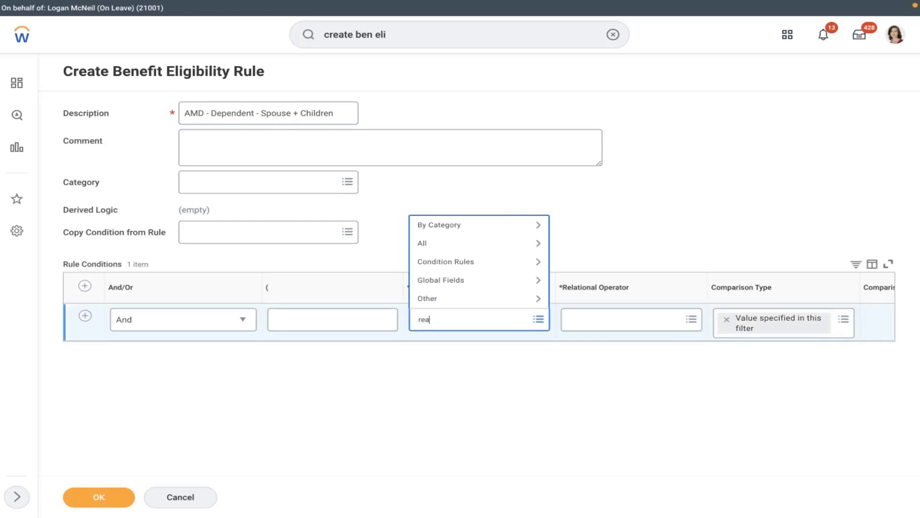
type("ltion")
key("Return")
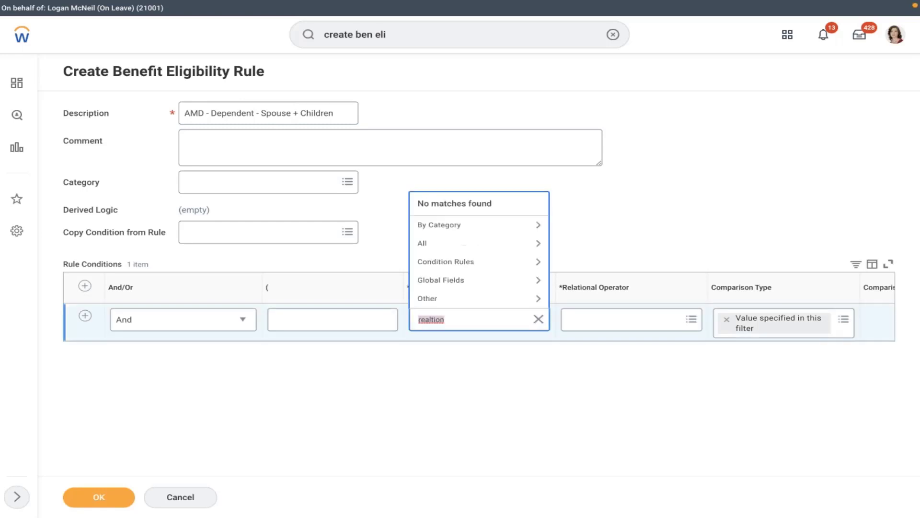
key("BackSpace")
type("relation")
key("Return")
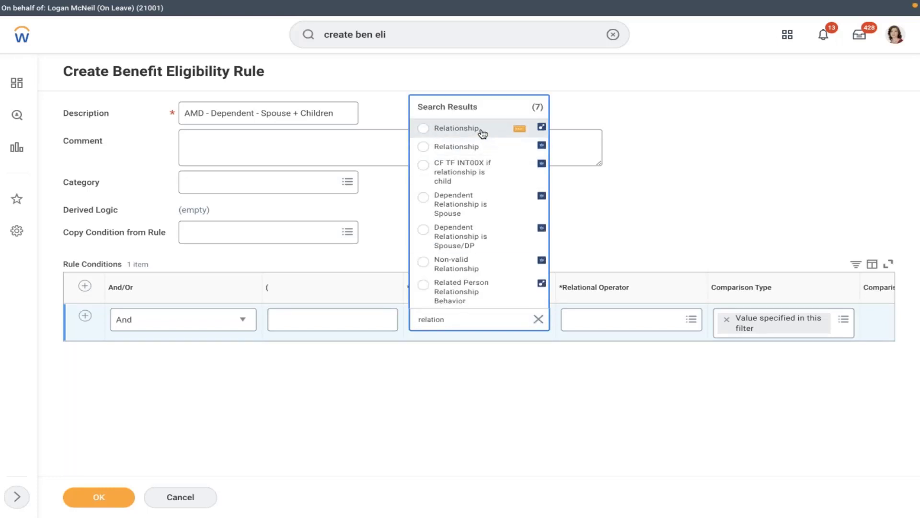
left_click(483, 133)
left_click(600, 322)
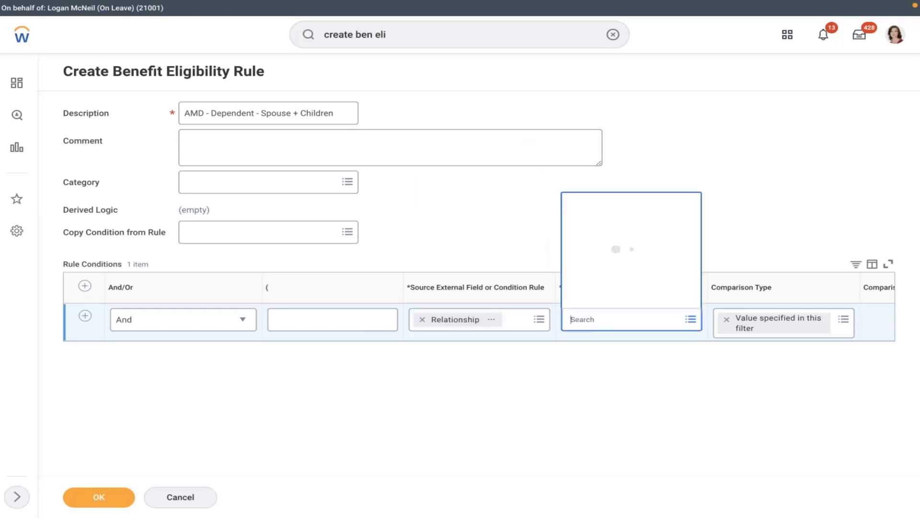
left_click(635, 284)
left_click(616, 247)
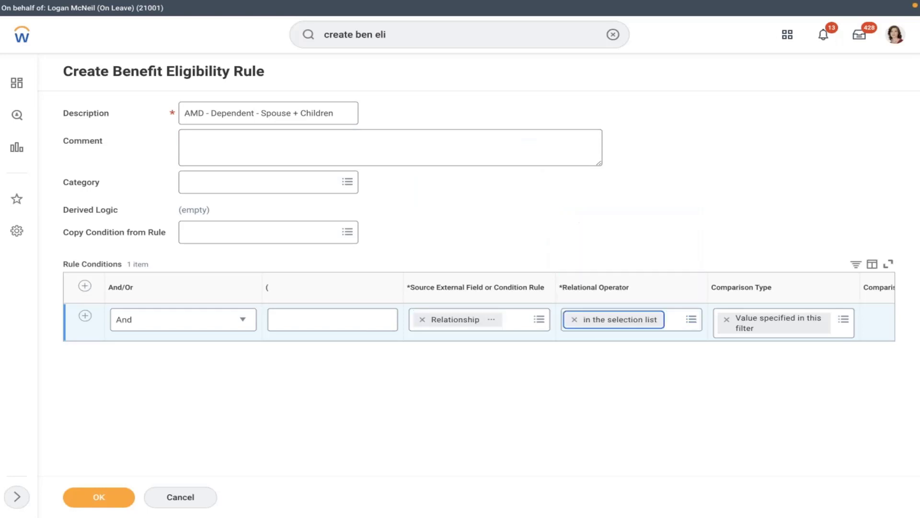
Pick Spouse and Child as comparison values and submit the rule.
left_click(865, 335)
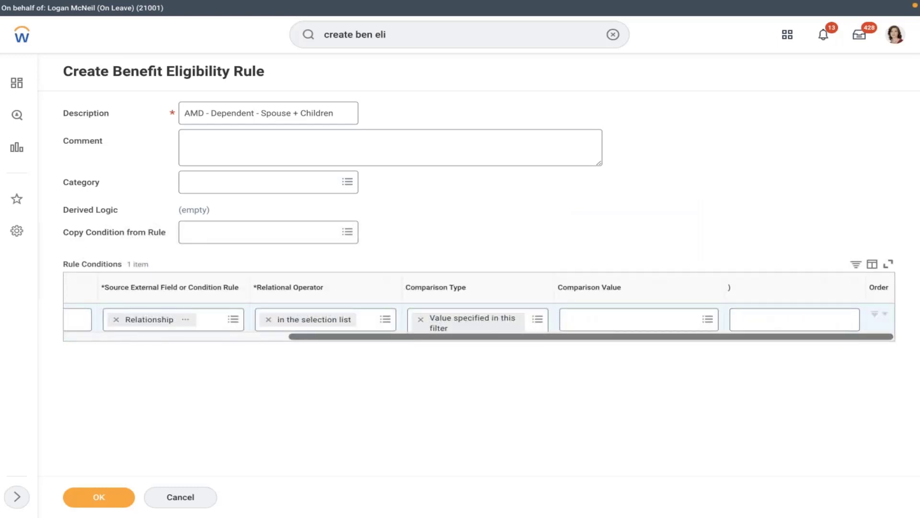
left_click(635, 320)
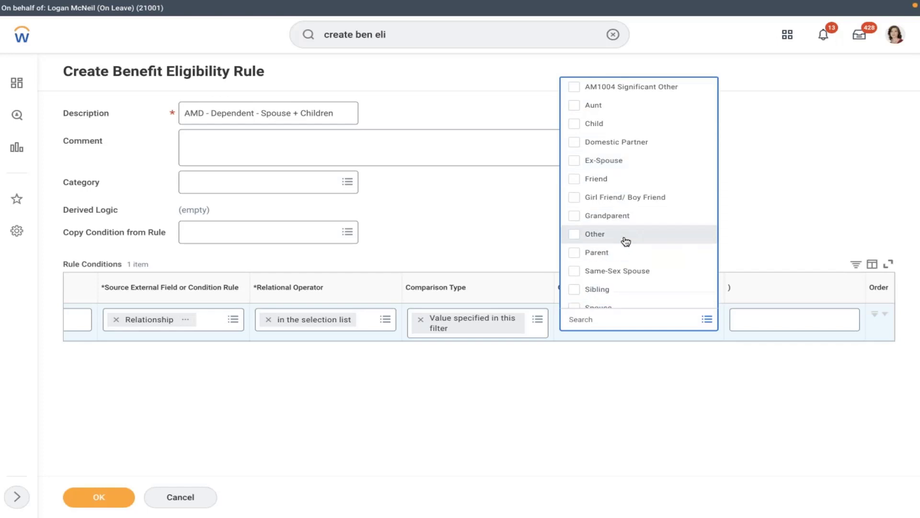
key("Down")
key("Down")
key("Down")
key("Down")
key("Down")
key("Down")
key("Down")
key("Down")
key("Down")
key("Down")
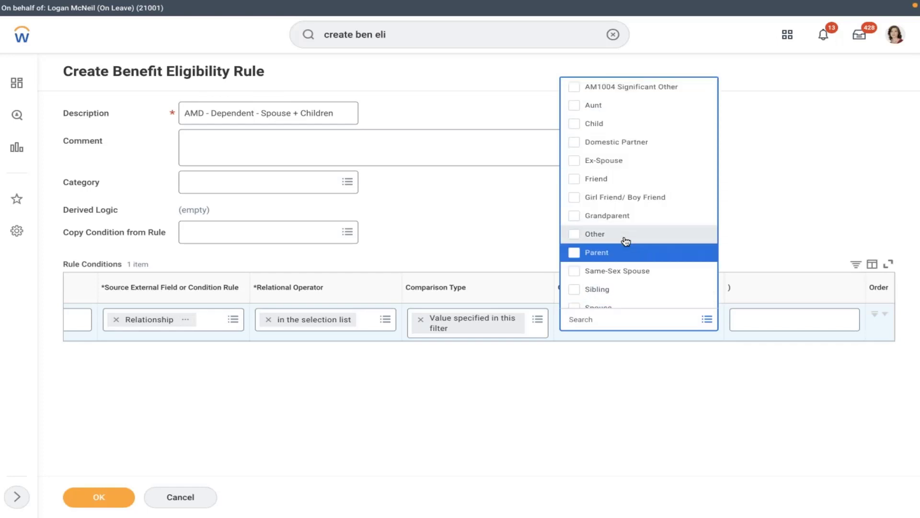
key("Down")
key("Down")
key("Down")
key("Down")
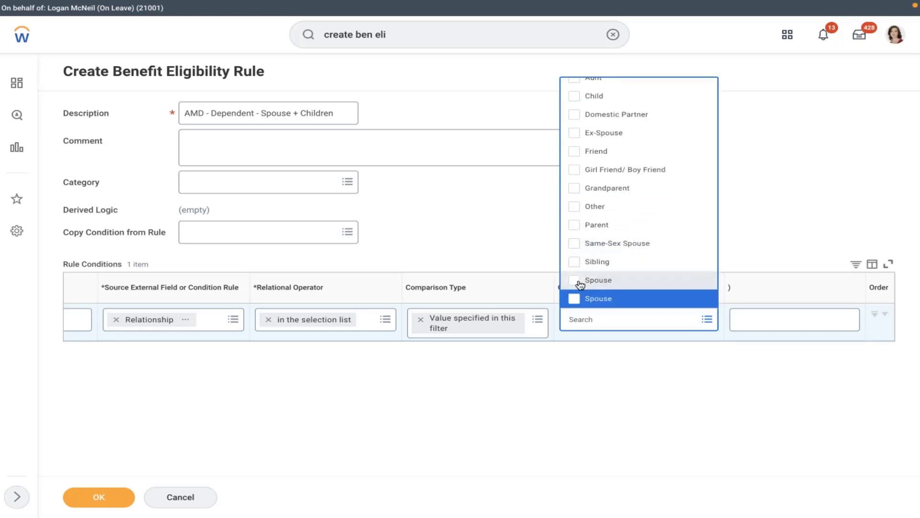
left_click(575, 280)
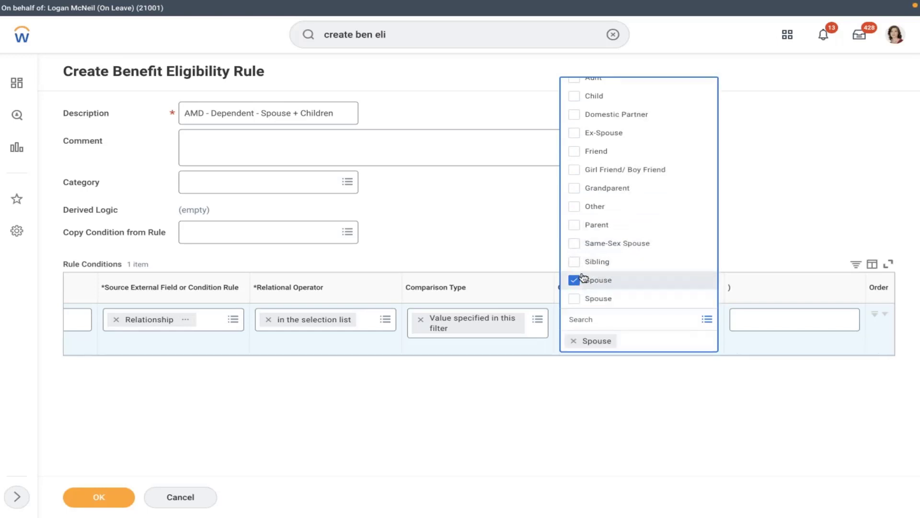
left_click(600, 96)
left_click(515, 209)
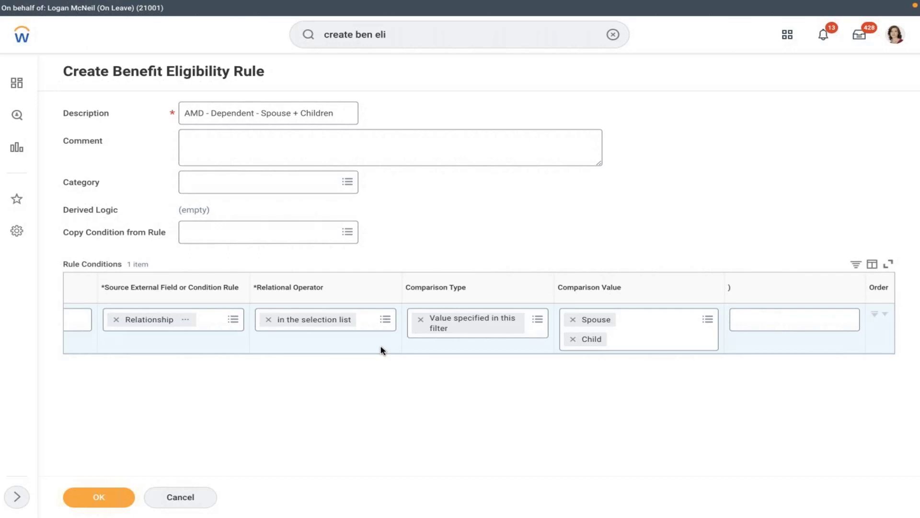
scroll(382, 349, "left", 3)
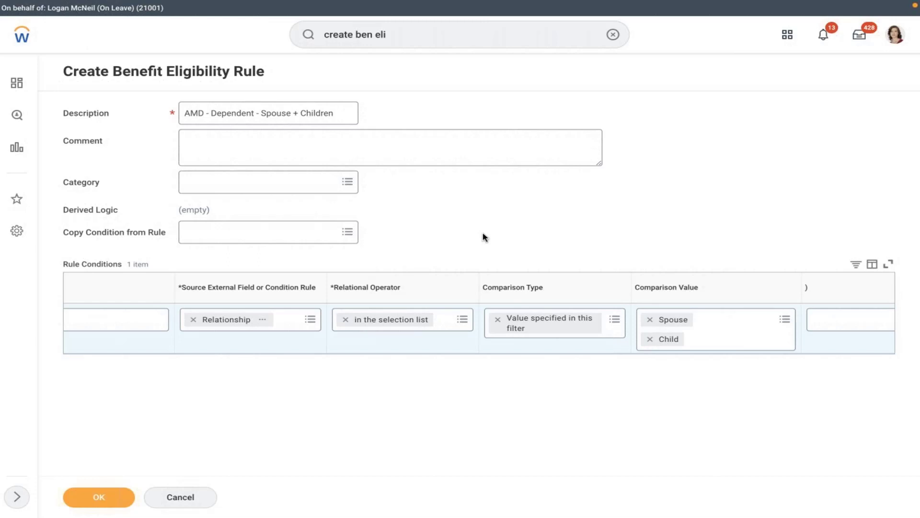
left_click(118, 496)
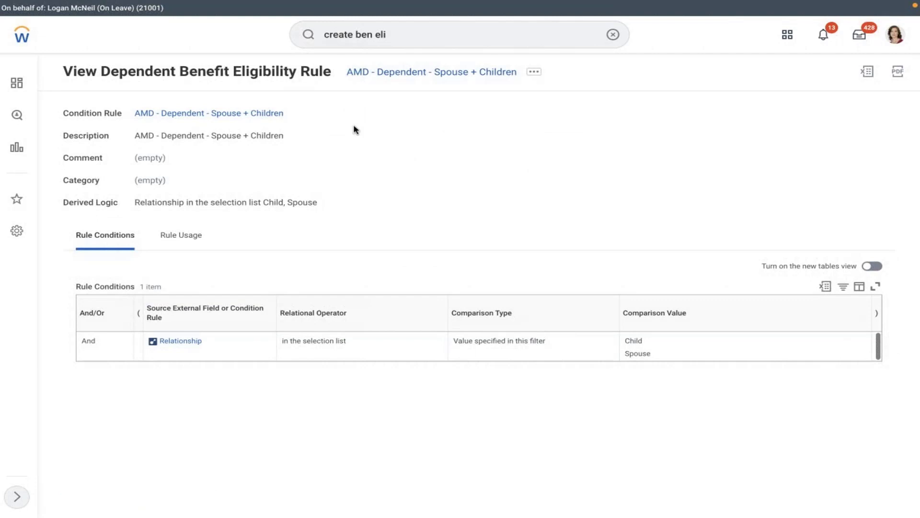
Clear the search and bring up the AMD - Dependent - Spouse + Children rule's edit actions.
left_click(613, 34)
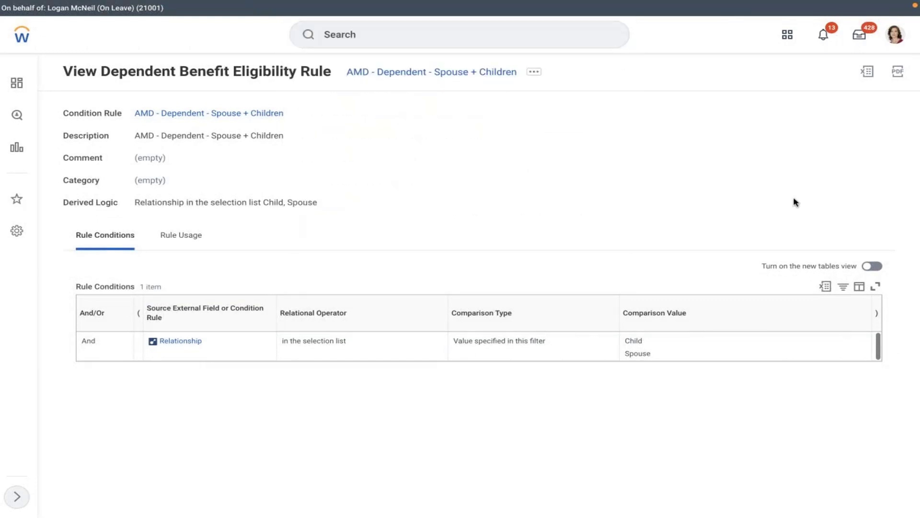
left_click(534, 71)
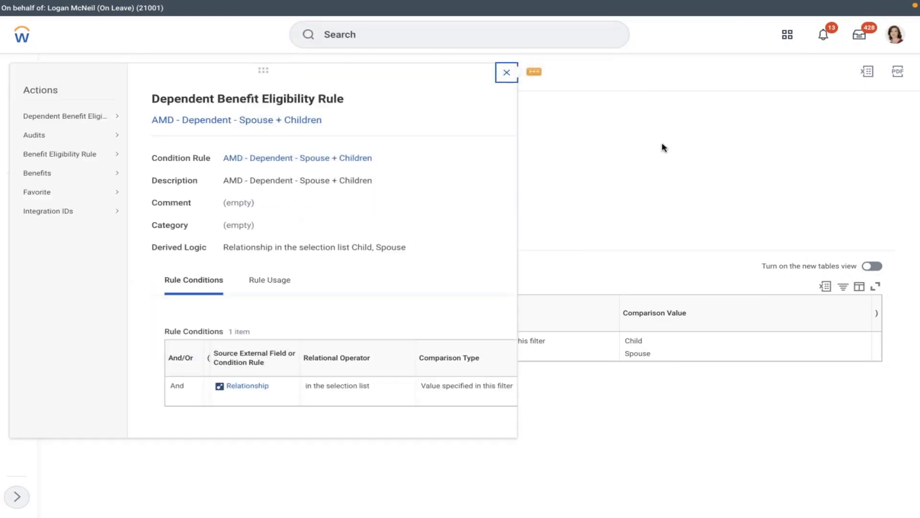
left_click(569, 172)
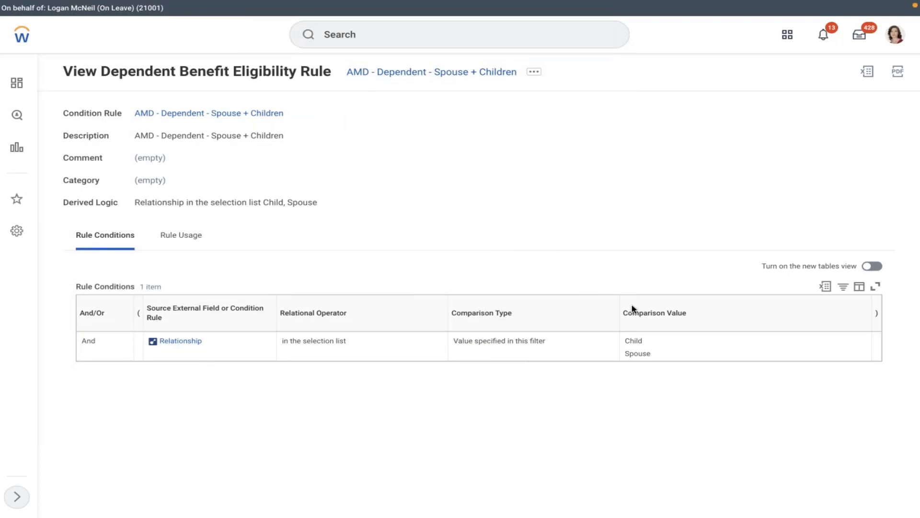
left_click(532, 74)
mouse_move(72, 116)
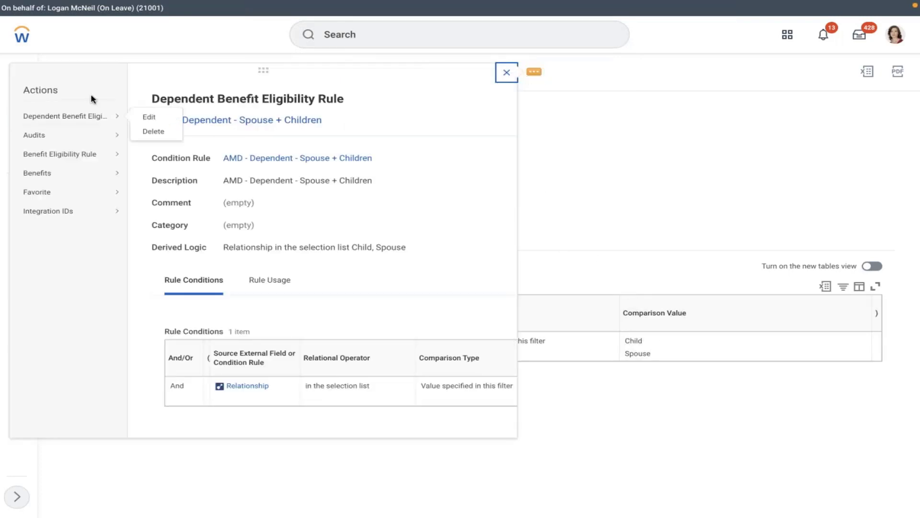
Start editing the rule and replace the Relationship source field with Dependent.
left_click(148, 117)
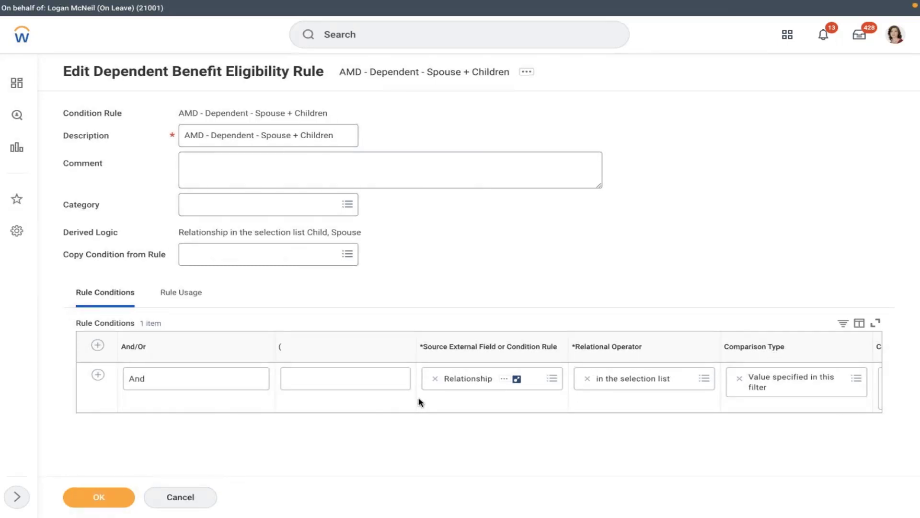
left_click(434, 379)
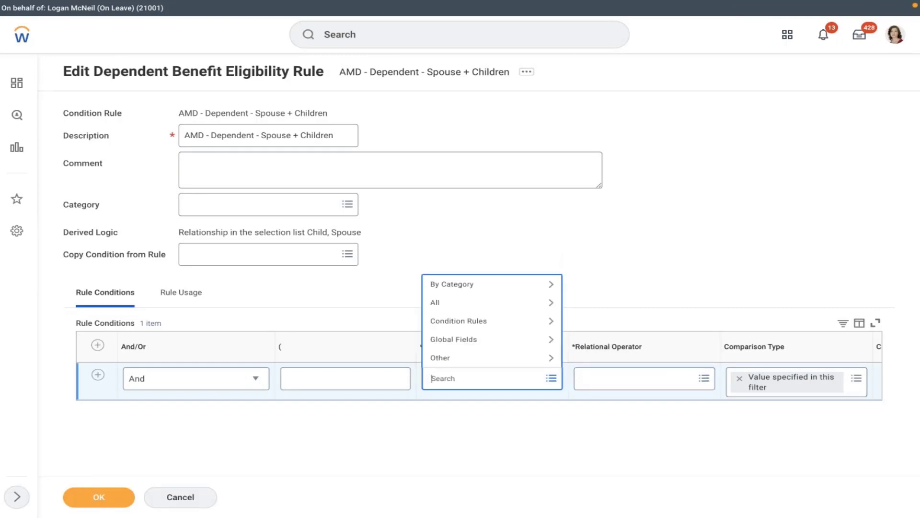
type("dependent")
key("Return")
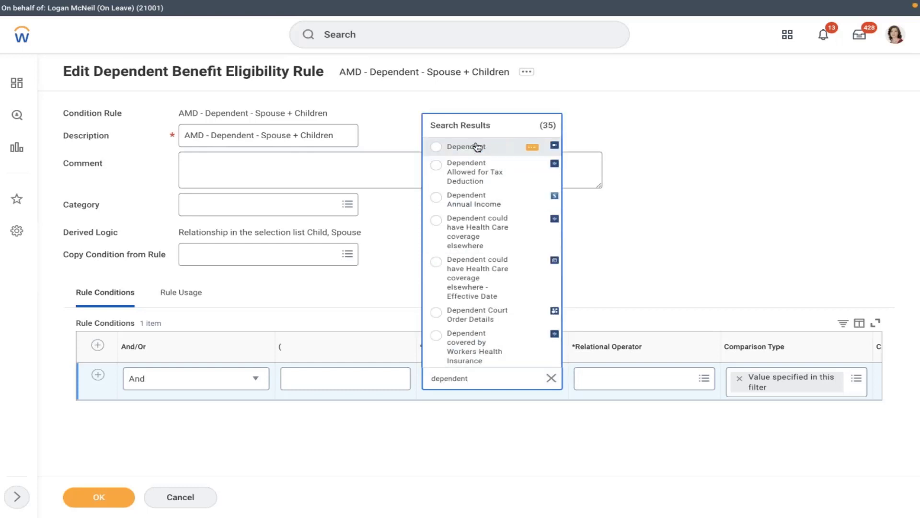
left_click(477, 146)
Set the condition's relational operator to 'in the selection list'.
left_click(599, 388)
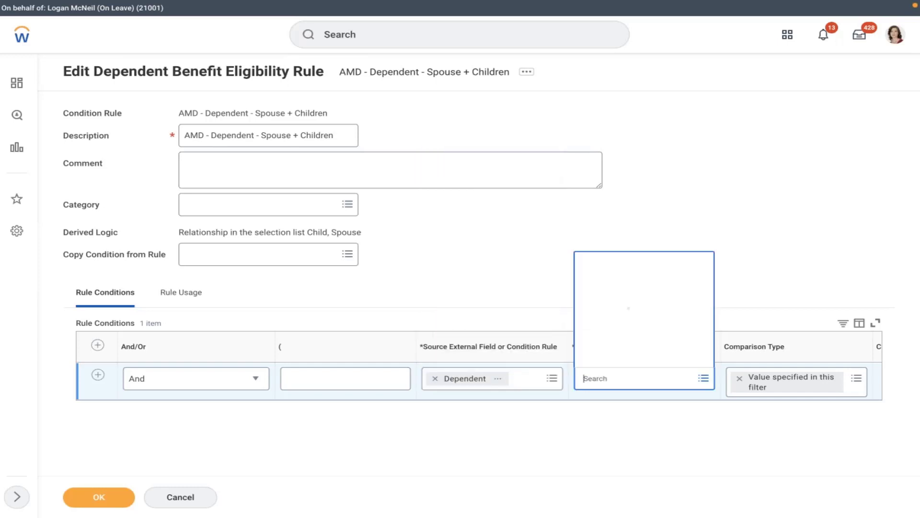
left_click(623, 339)
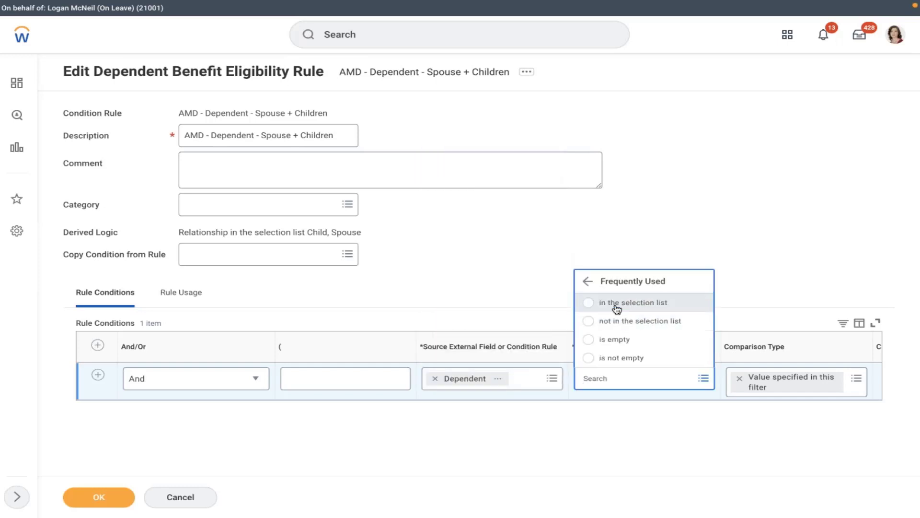
left_click(625, 302)
scroll(711, 397, "right", 2)
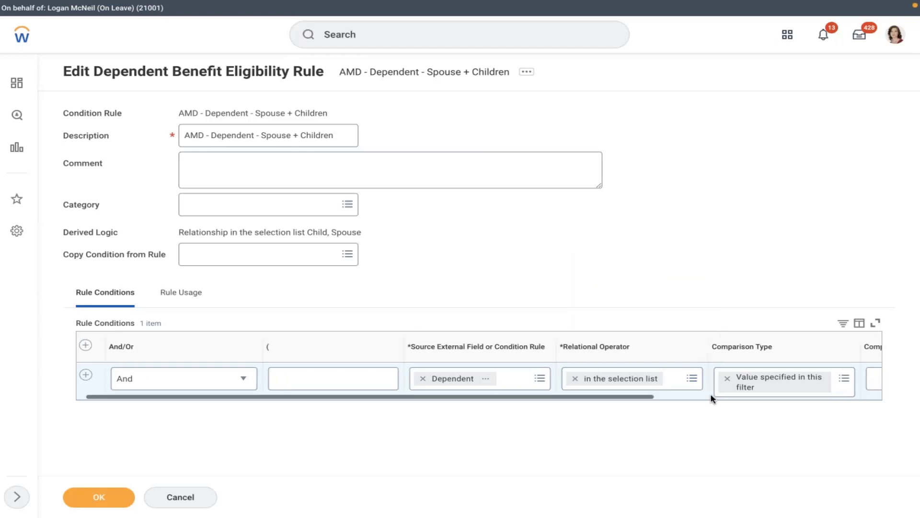
scroll(711, 396, "right", 3)
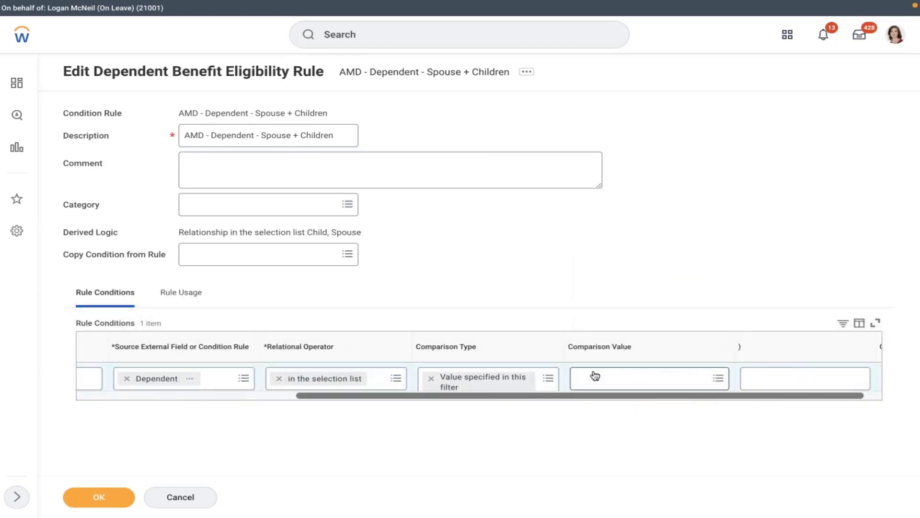
Browse comparison values for daughter, son and Dependent, leaving the value empty.
left_click(593, 378)
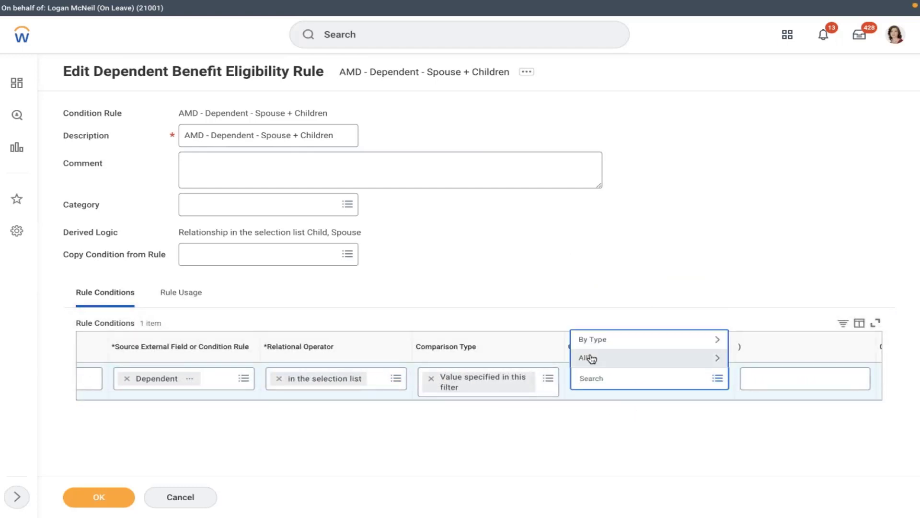
left_click(592, 357)
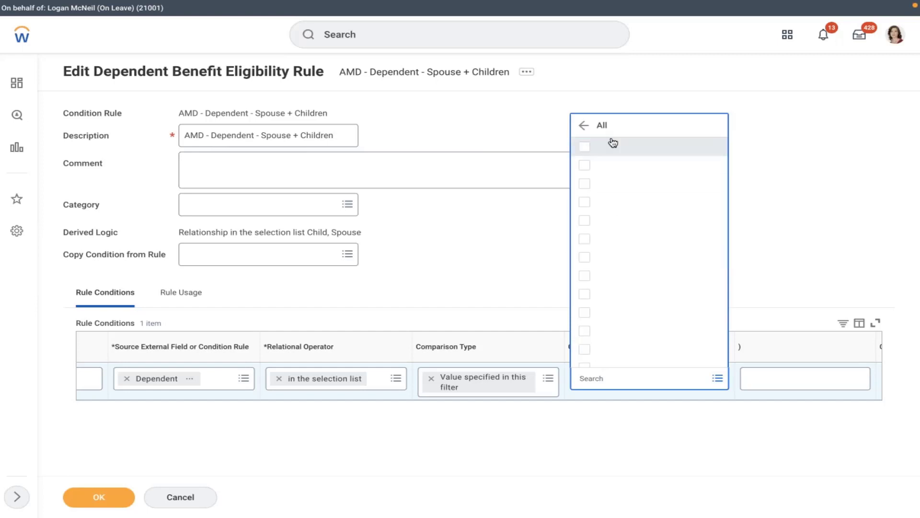
key("Down")
key("Down")
key("Down")
key("Down")
key("Down")
key("Down")
key("Down")
key("Down")
key("Down")
key("Down")
key("Down")
key("Down")
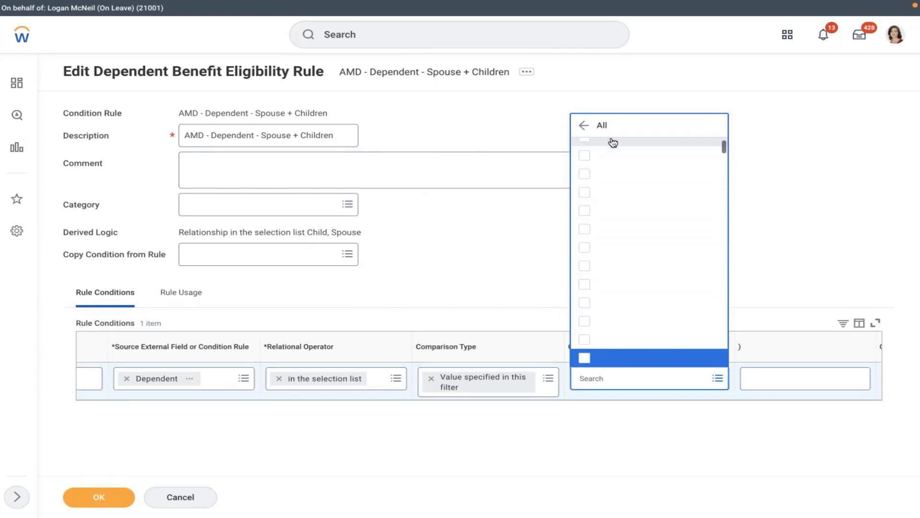
left_click(593, 378)
type("daughter")
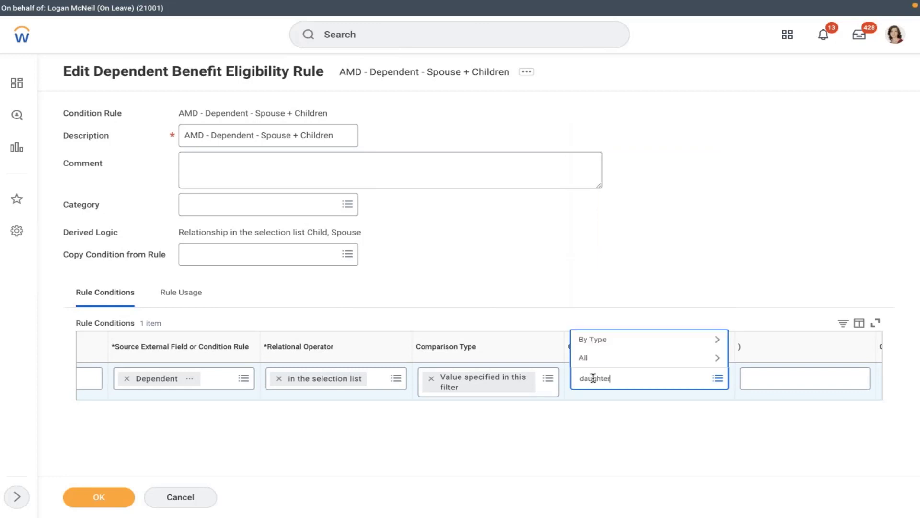
key("Return")
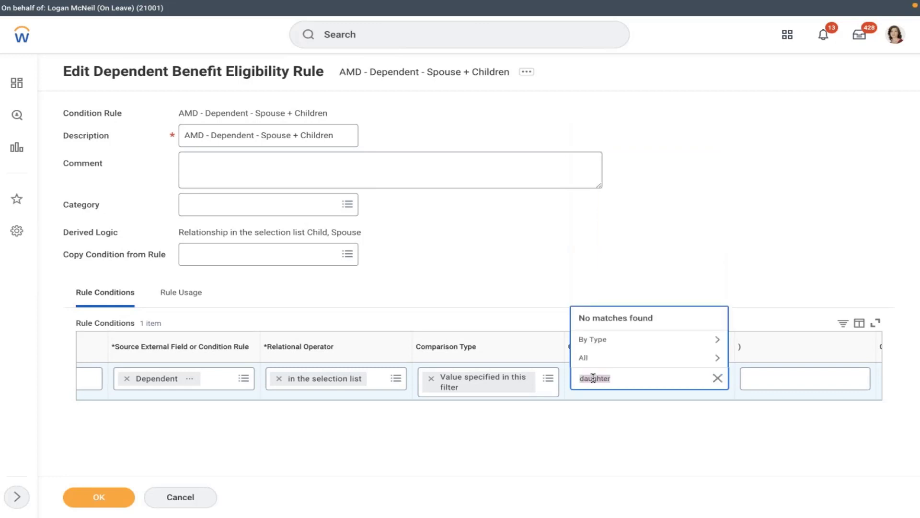
type("son")
key("Return")
left_click(611, 339)
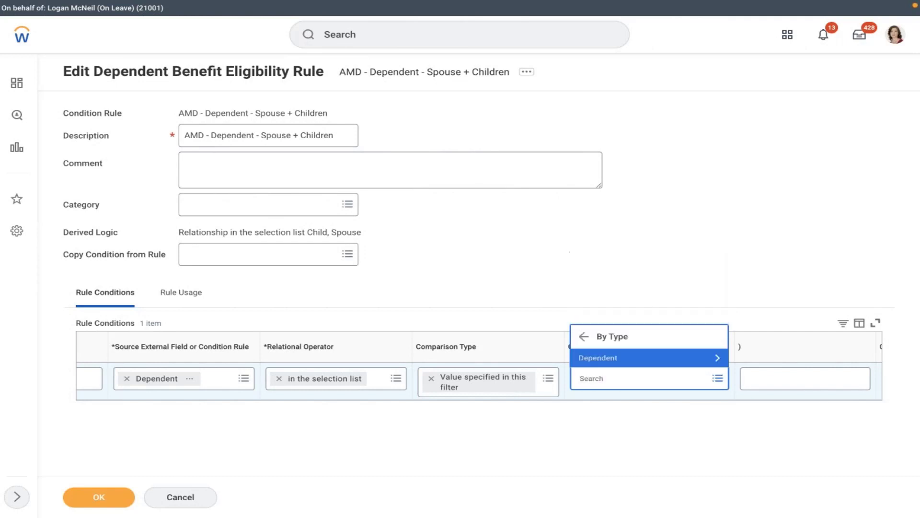
left_click(616, 357)
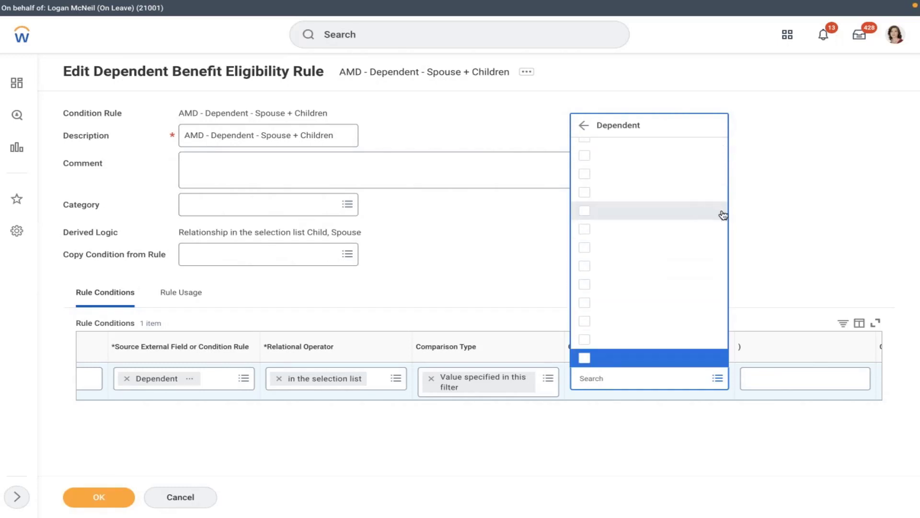
left_click(282, 378)
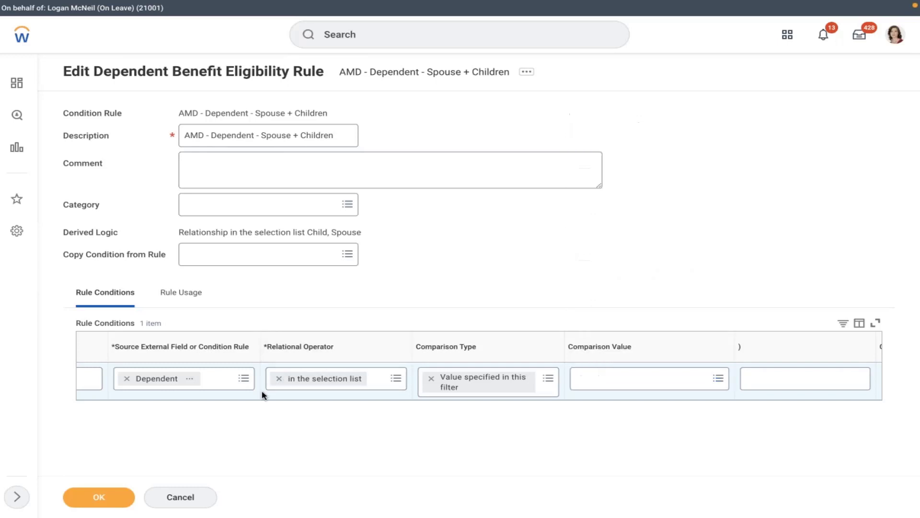
scroll(263, 393, "left", 3)
scroll(263, 395, "left", 5)
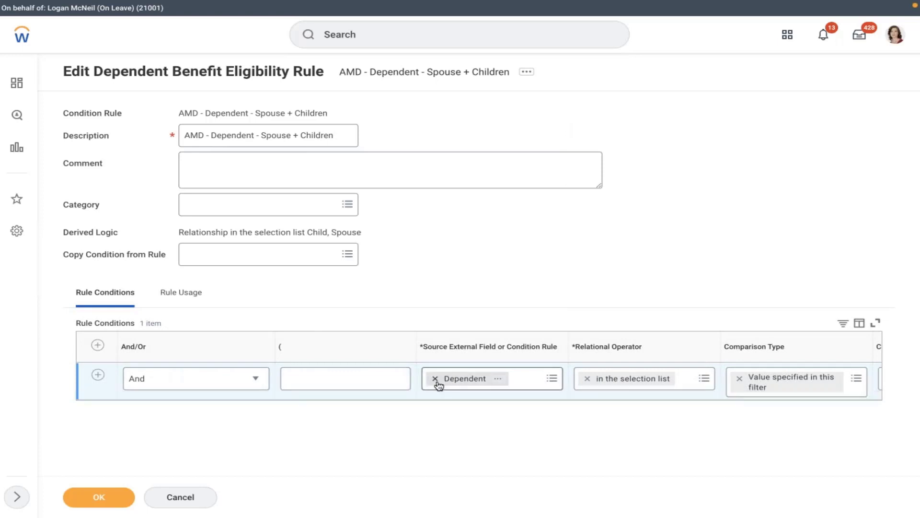
Remove Dependent from Source, search 'dependent' and step through the 35 matching fields.
left_click(435, 378)
type("dep")
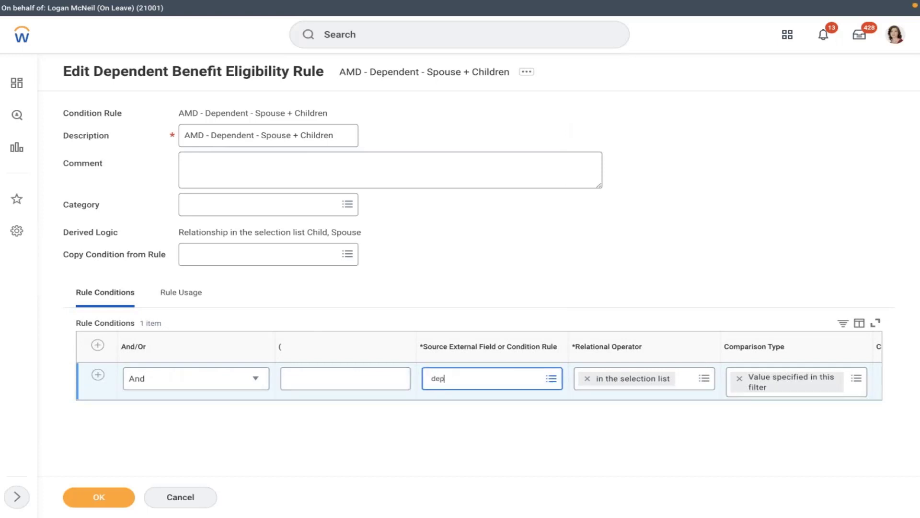
type("n")
key("BackSpace")
type("endent")
key("Return")
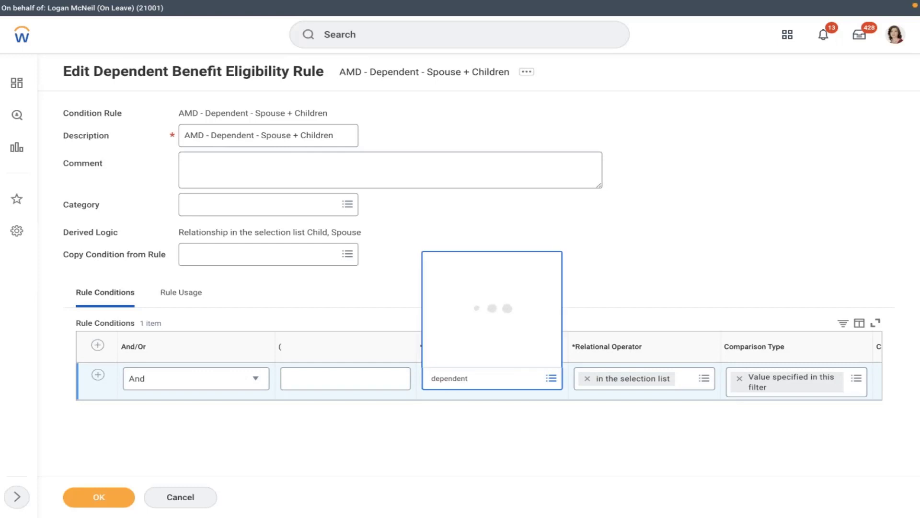
key("Down")
key("Down")
key("Down")
key("Down")
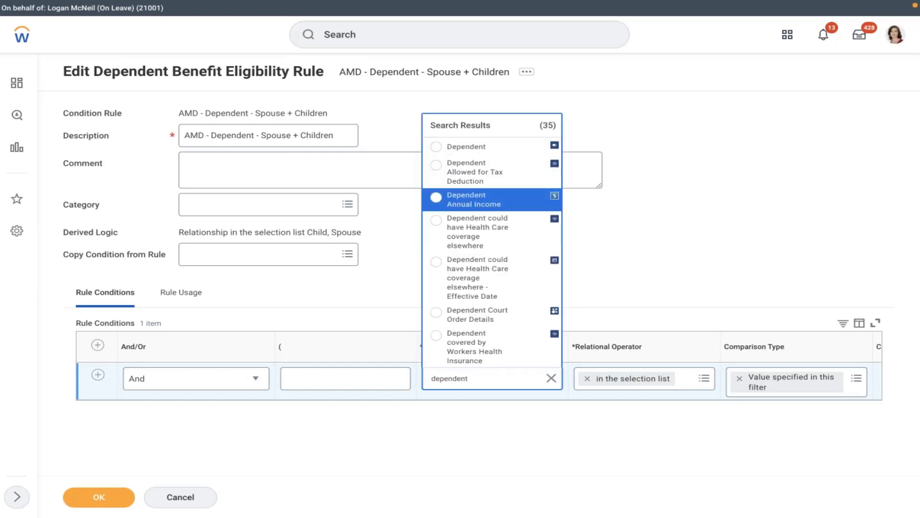
key("Down")
key("Down")
key("Down")
key("Down")
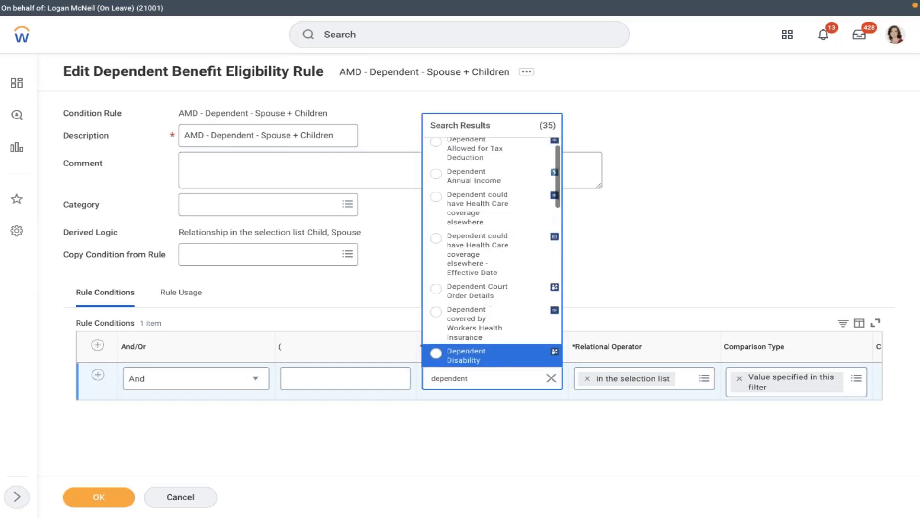
key("Down")
key("Down")
key("Down")
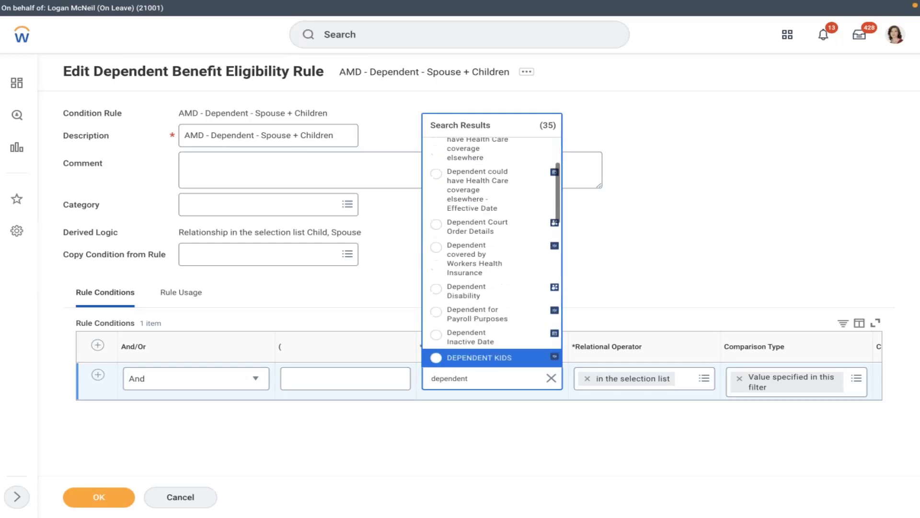
key("Down")
key("Down")
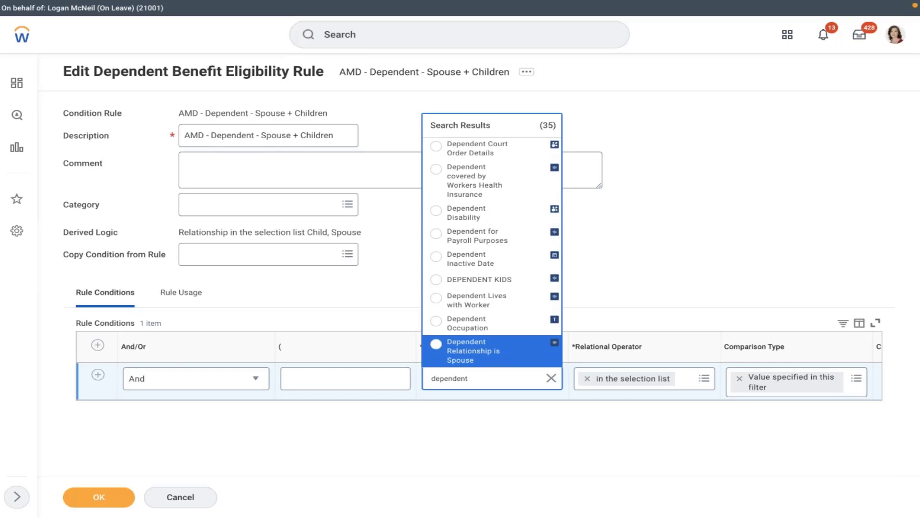
key("Down")
key("Down")
key("Down")
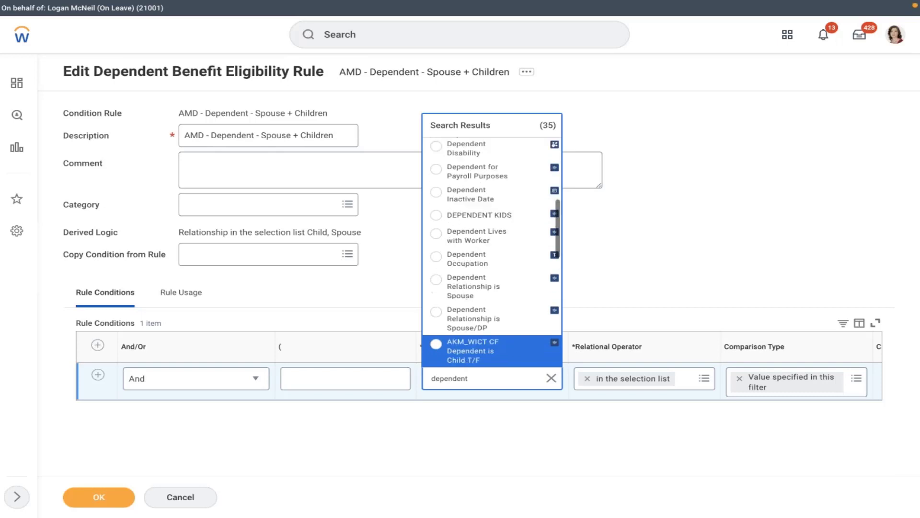
key("Down")
key("Down")
key("Down")
key("Down")
key("Down")
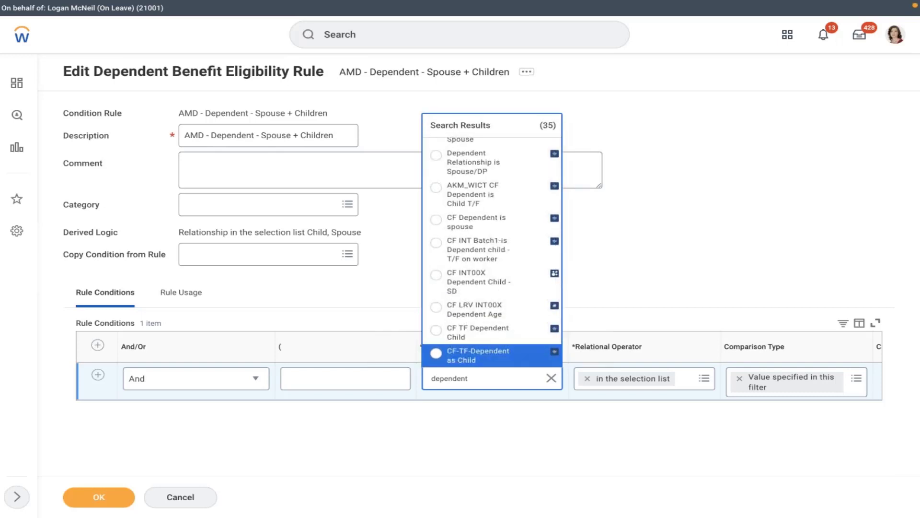
key("Down")
key("Down")
key("Down")
key("Down")
key("Down")
key("Down")
key("Down")
key("Down")
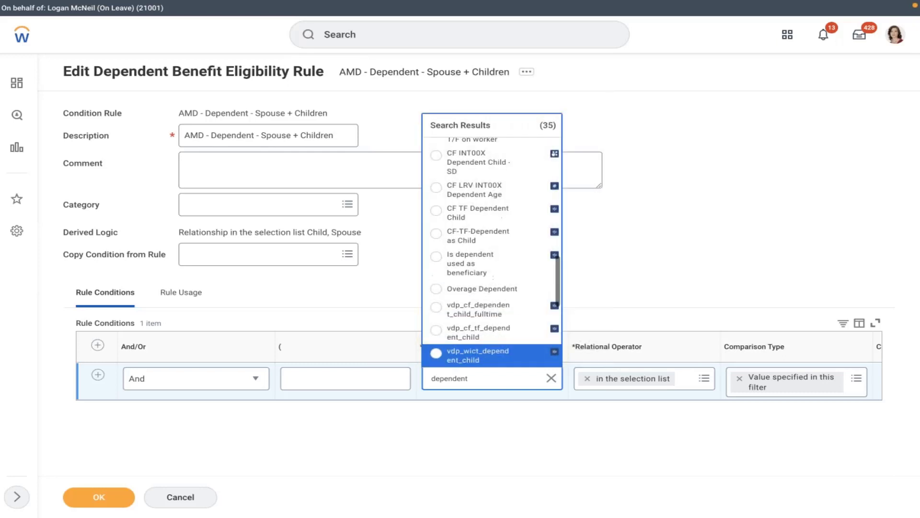
key("Down")
key("Down")
key("Down")
key("Down")
key("Down")
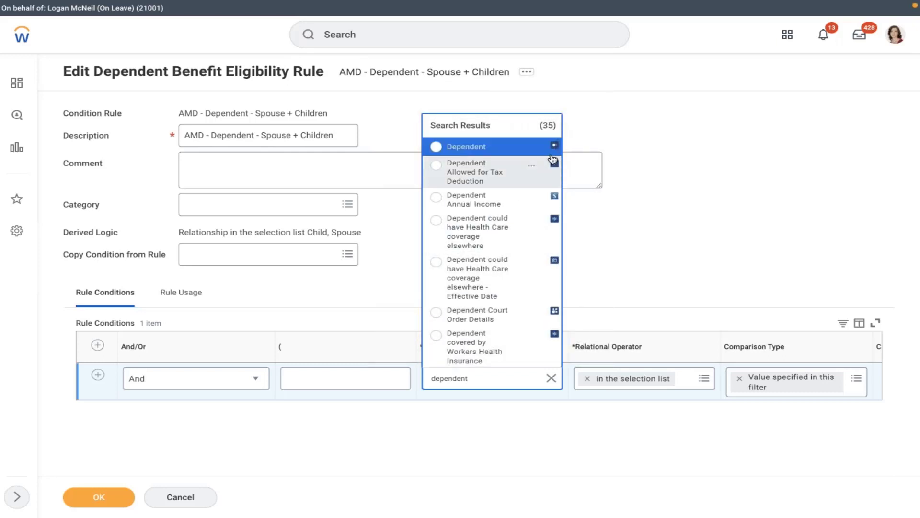
View the Dependent report field details, highlight its Delivered source, then close them.
left_click(534, 147)
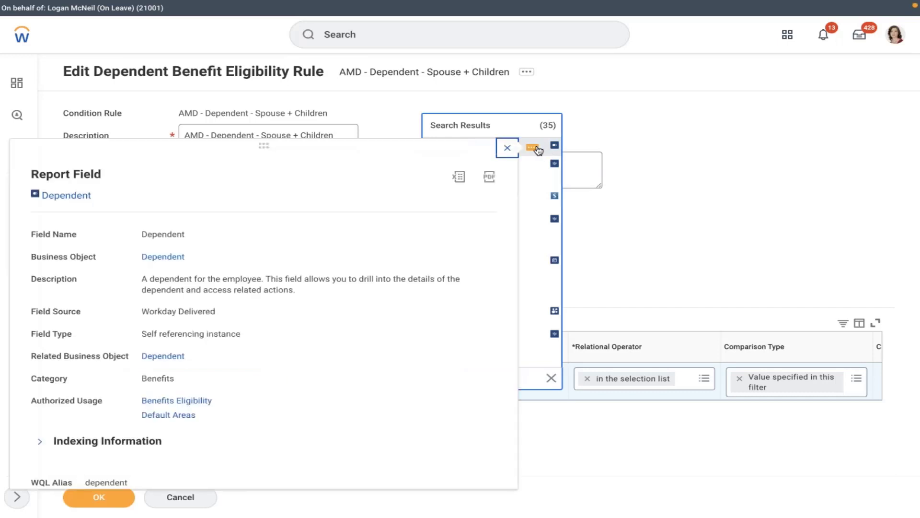
double_click(196, 311)
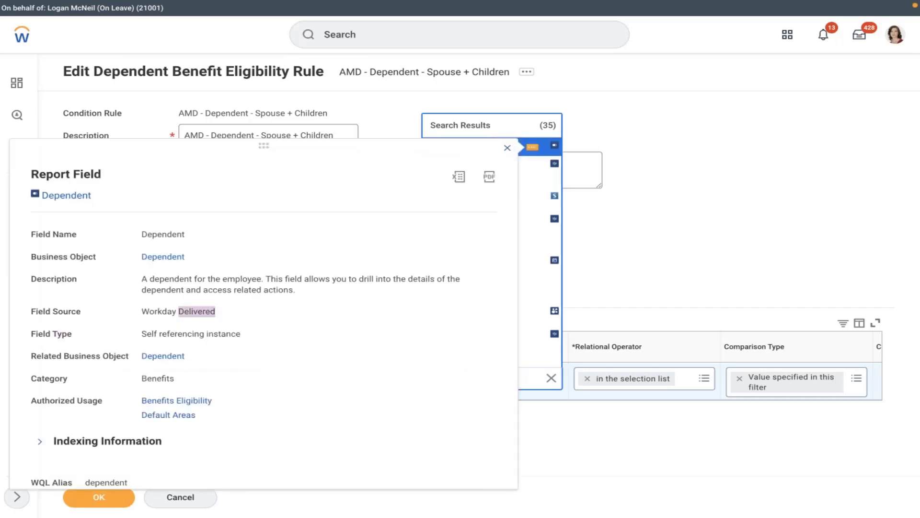
left_click_drag(215, 311, 206, 311)
left_click(702, 184)
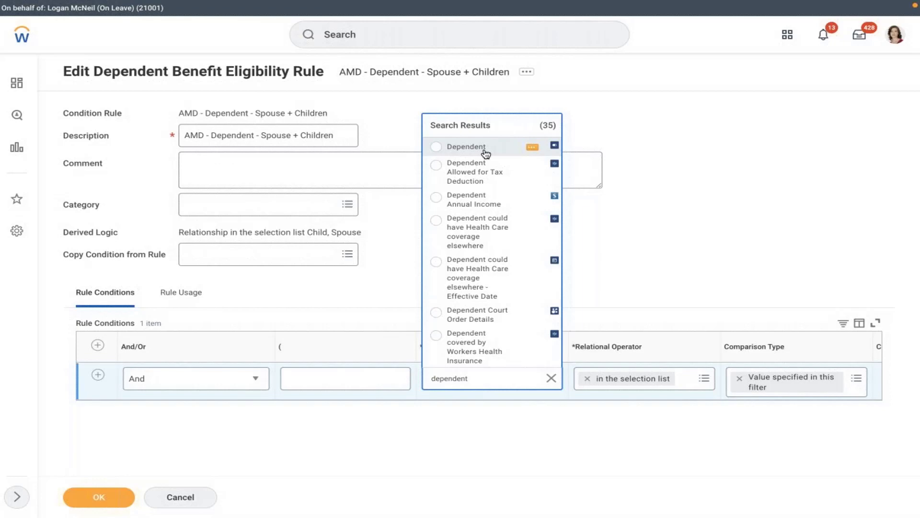
Pick Dependent, then cancel and discard the unsaved eligibility rule edits.
left_click(485, 154)
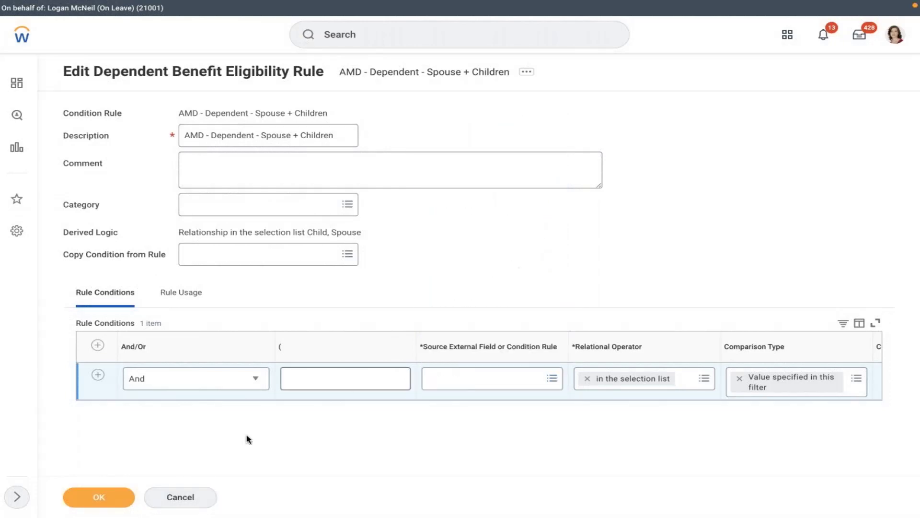
left_click(181, 498)
left_click(403, 280)
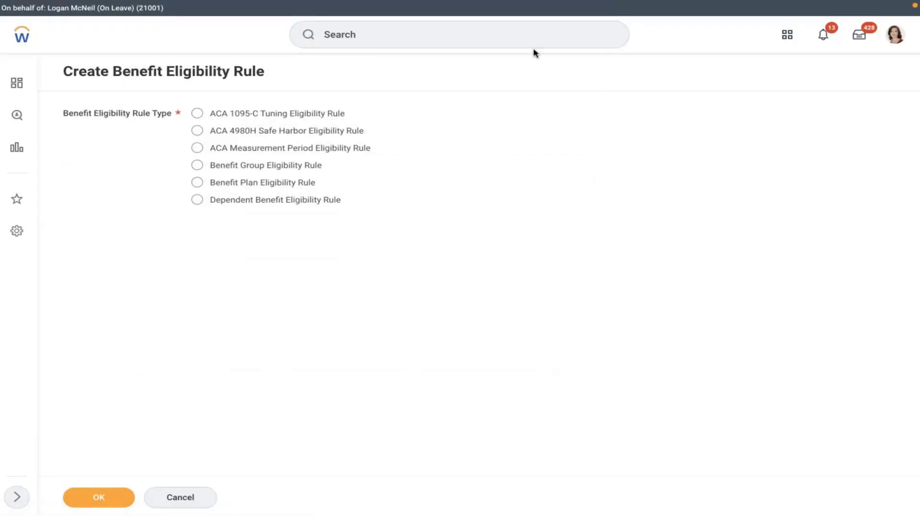
Go to the worker's Benefits tab and bring up the Benefits actions menu.
left_click(906, 33)
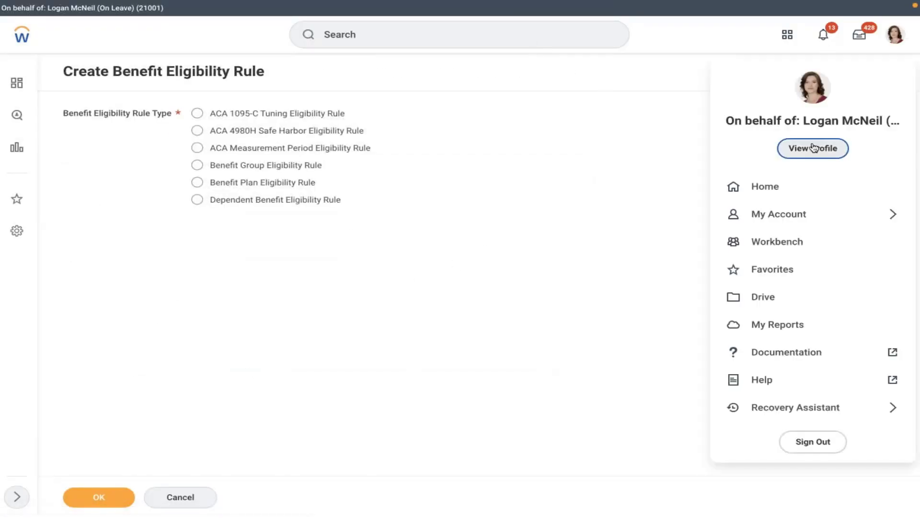
key("Escape")
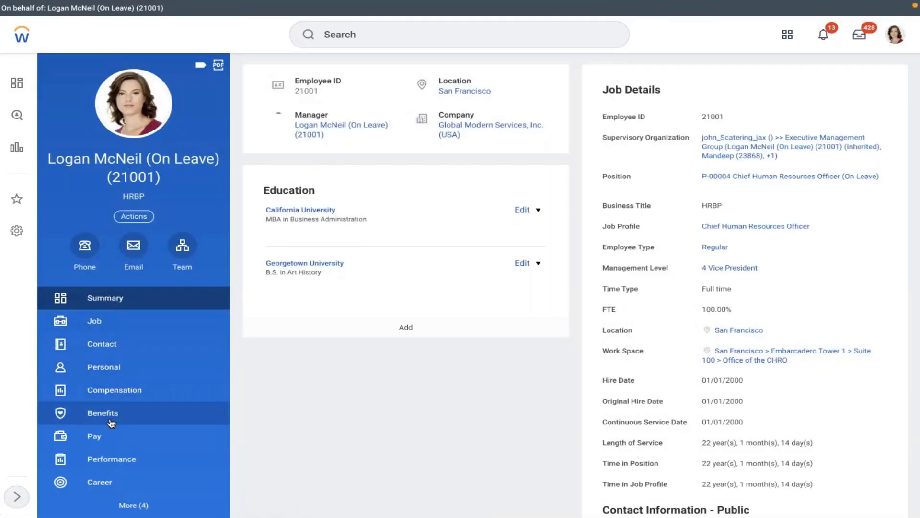
left_click(115, 414)
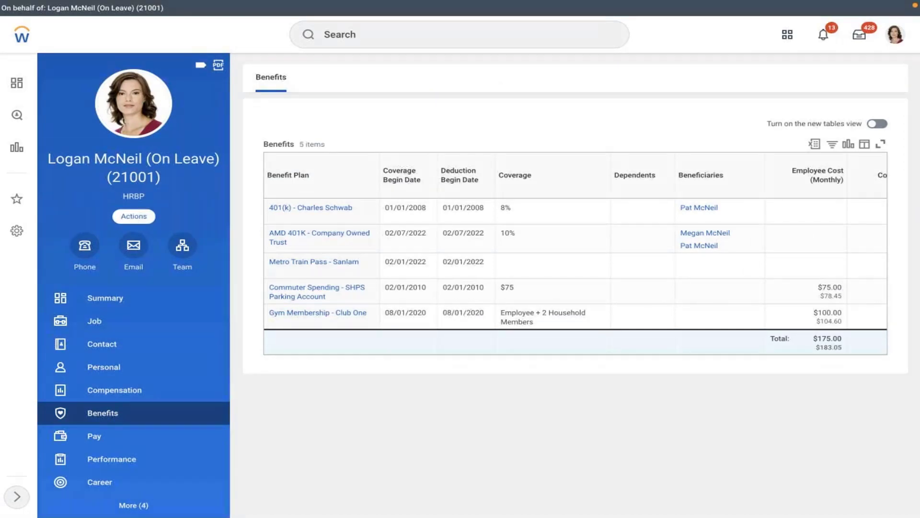
left_click(134, 216)
mouse_move(186, 341)
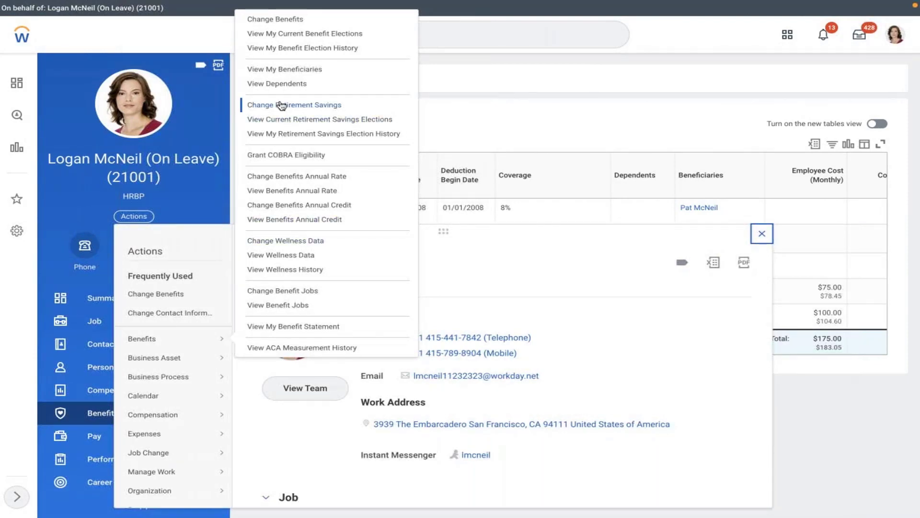
View the worker's dependents, review relationship types for a new dependent, then cancel.
left_click(270, 86)
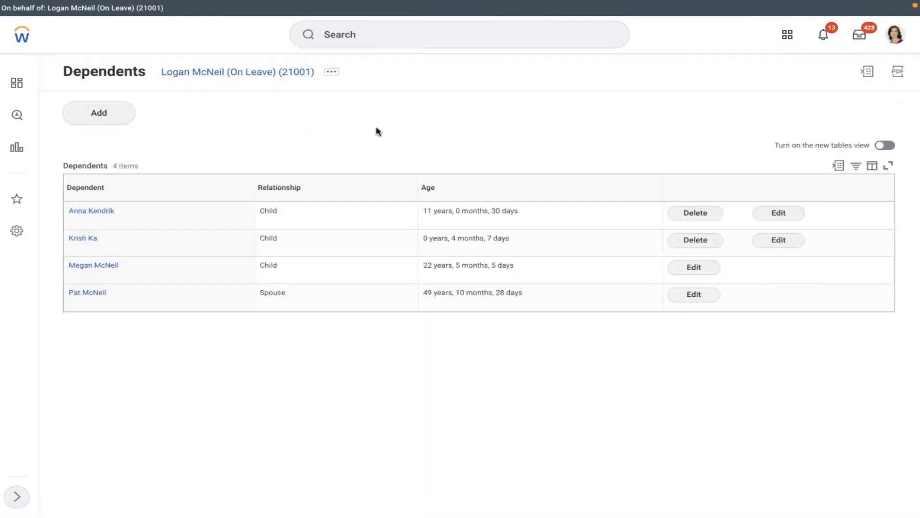
left_click(90, 116)
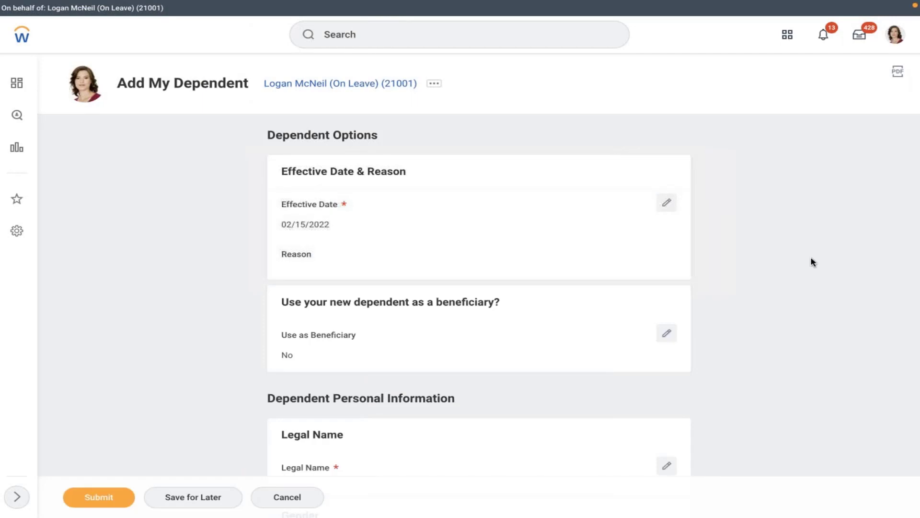
scroll(813, 262, "down", 8)
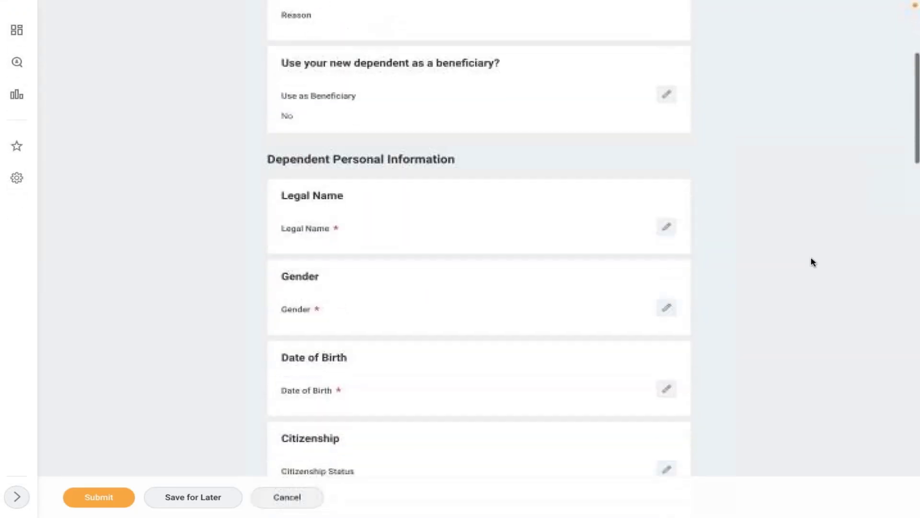
scroll(814, 261, "down", 1)
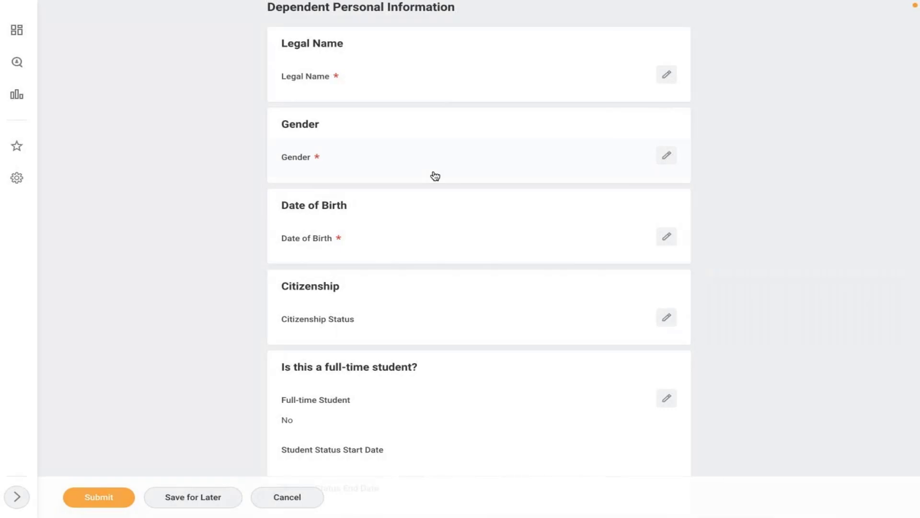
scroll(435, 176, "down", 5)
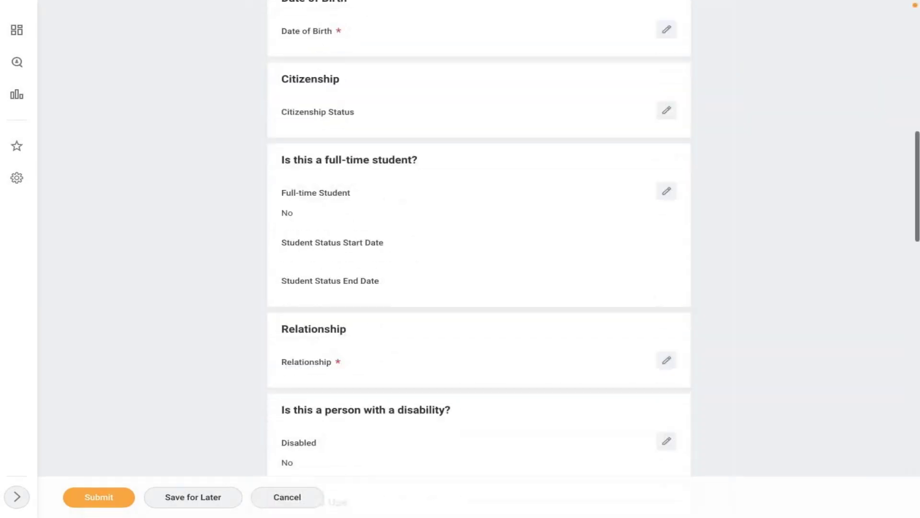
left_click(446, 357)
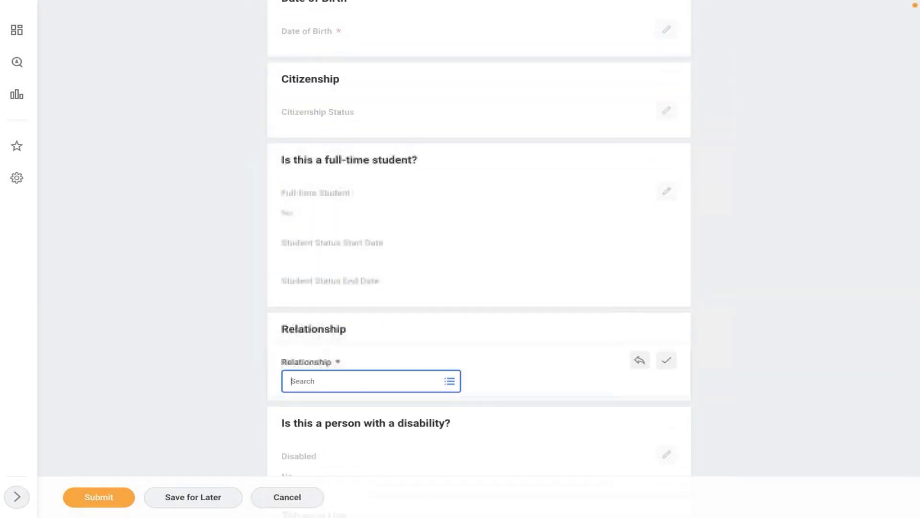
left_click(348, 381)
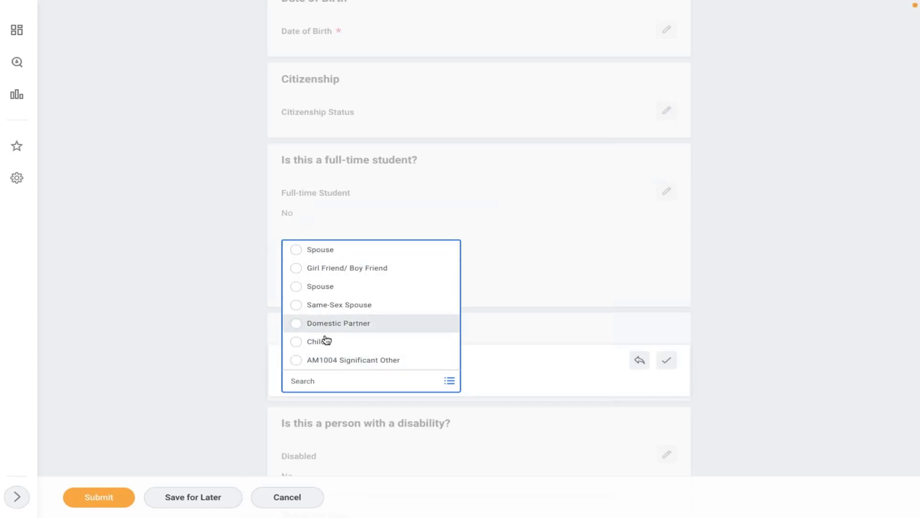
left_click(217, 317)
left_click(291, 498)
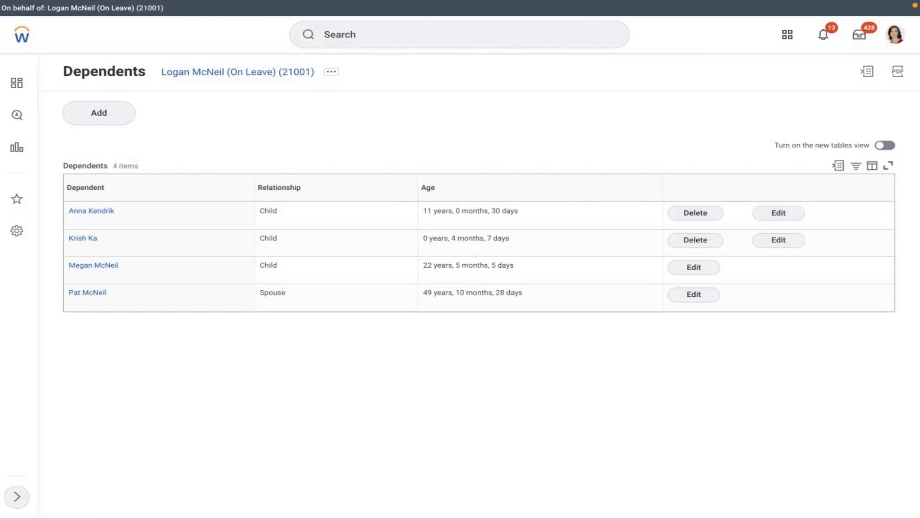
Open the AMD - Dependent - Spouse + Children rule via Edit Benefit Eligibility Rule.
left_click(381, 39)
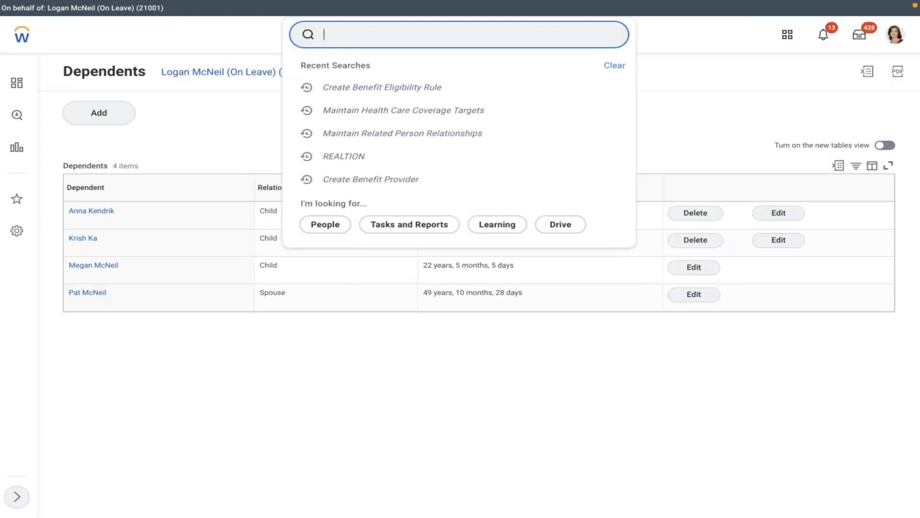
type("edit")
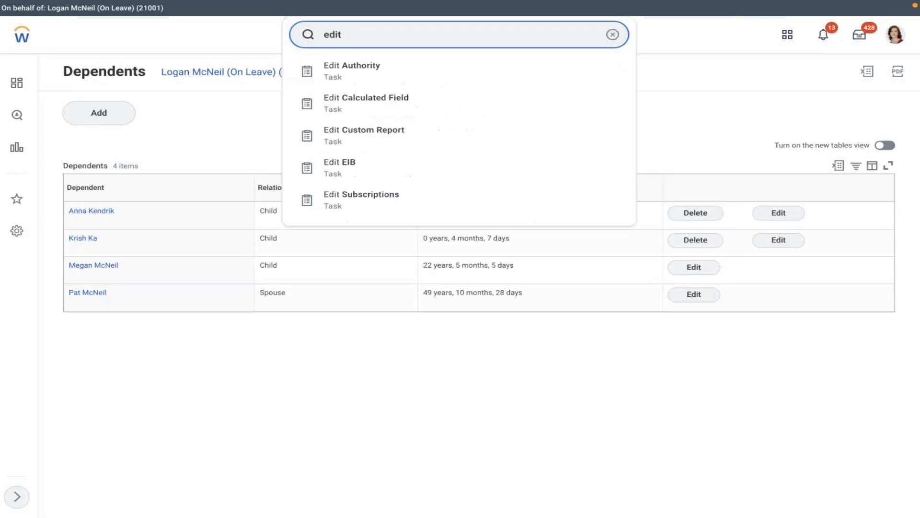
type(" ben eli")
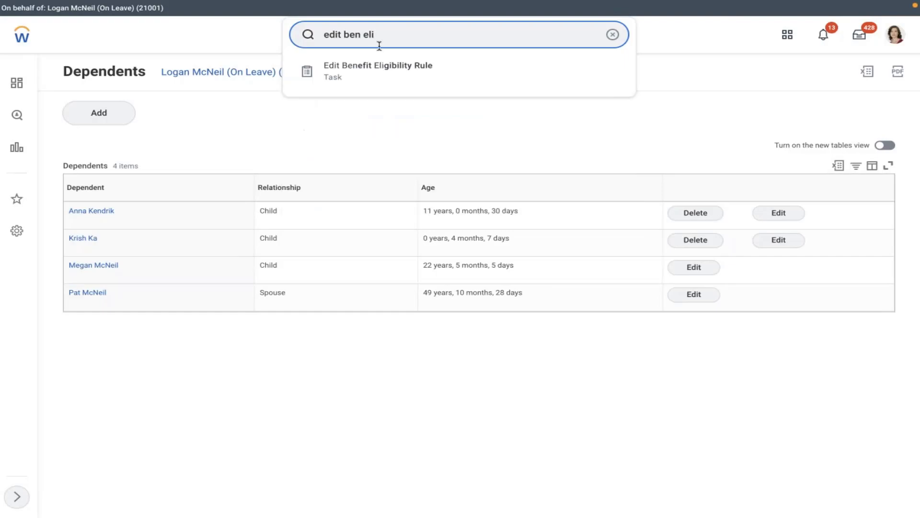
left_click(367, 73)
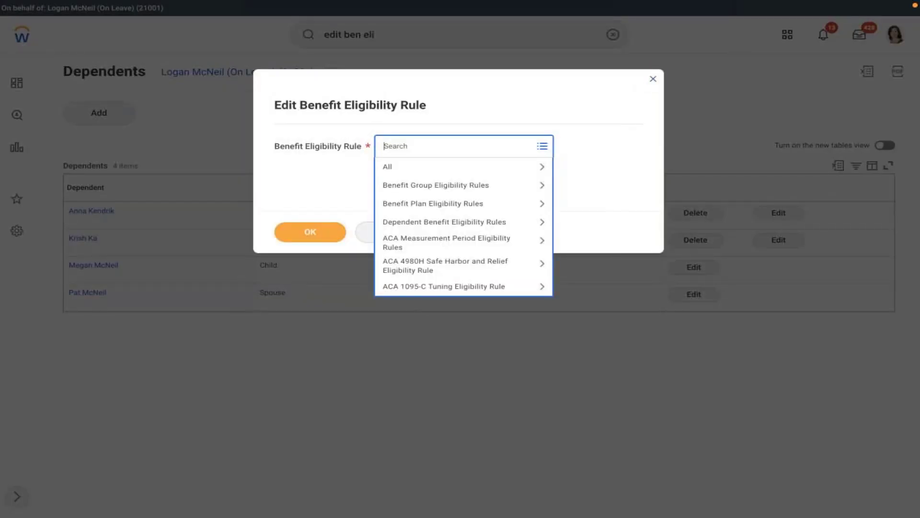
type("amd")
key("Return")
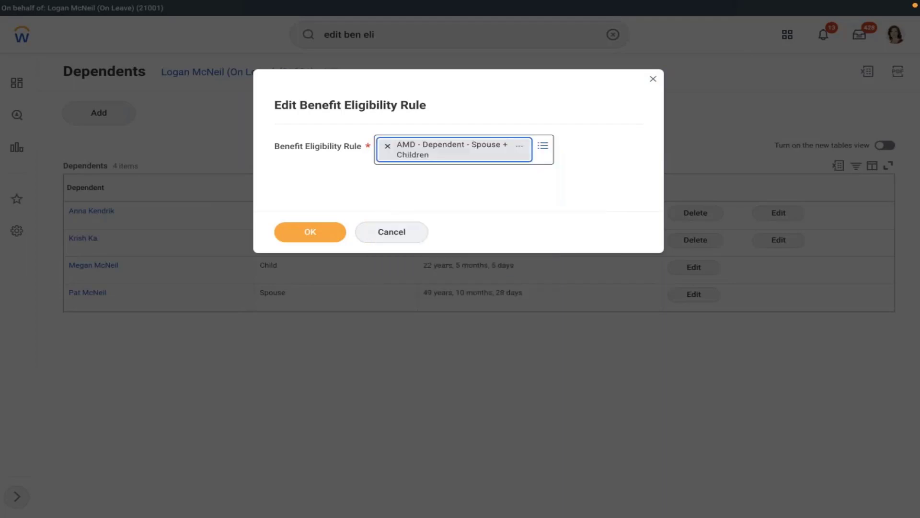
left_click(308, 231)
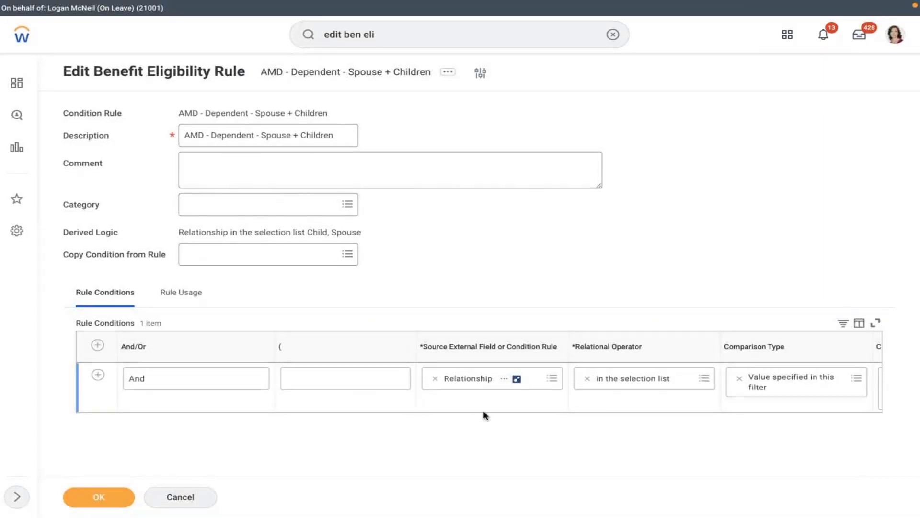
Check the Child and Spouse condition, save the rule unchanged, and return to the plan notes.
left_click(555, 408)
left_click(630, 404)
scroll(631, 404, "right", 5)
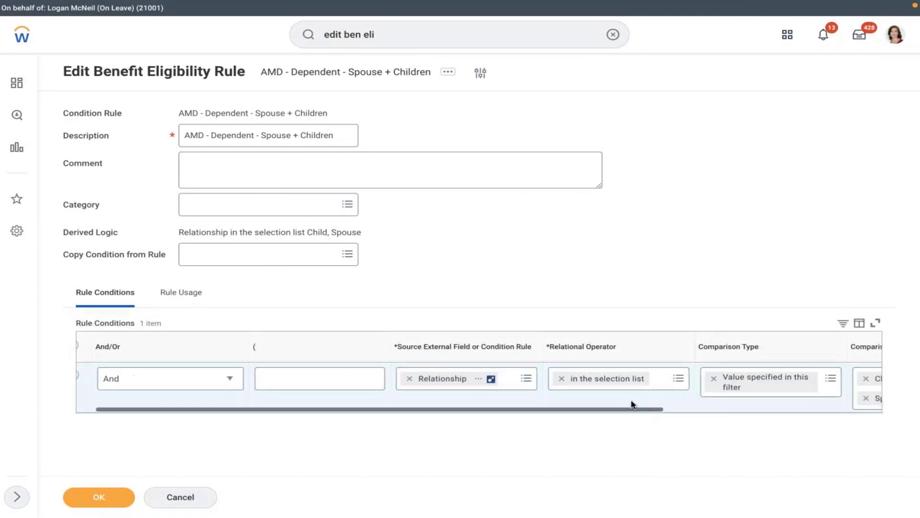
left_click(98, 496)
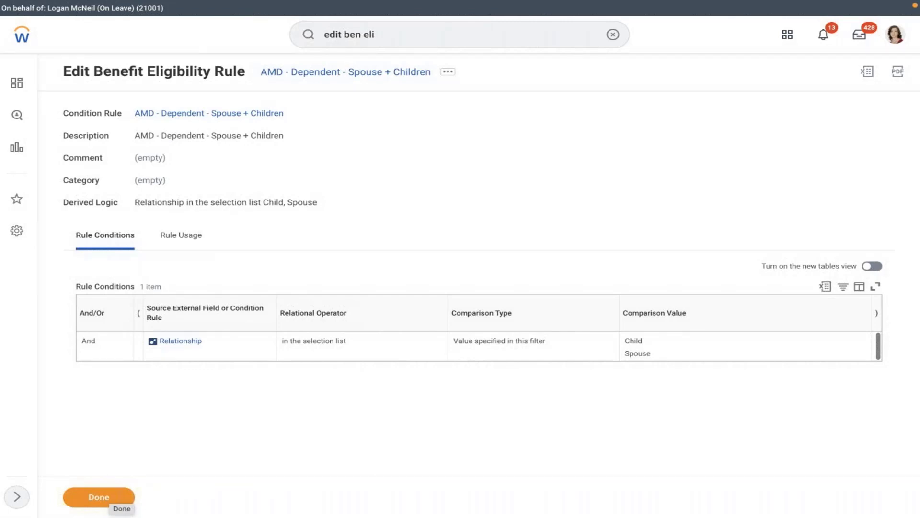
key("ctrl+Left")
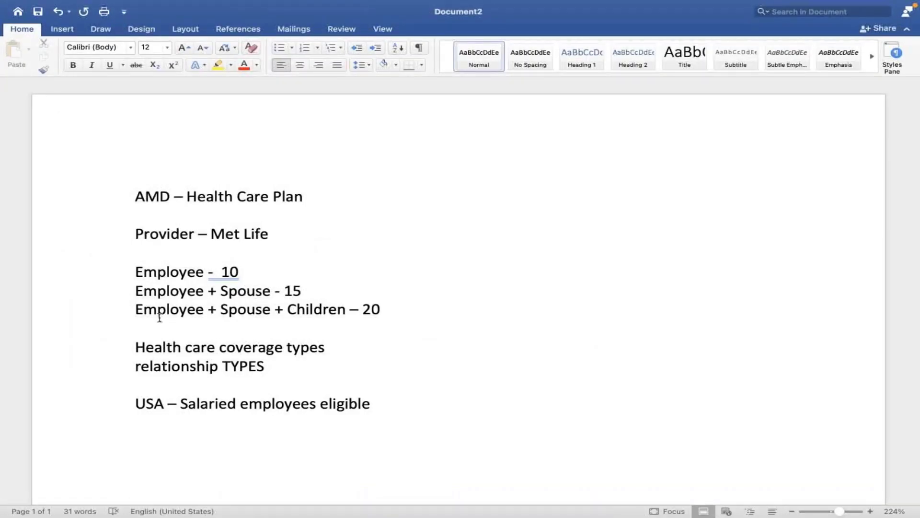
left_click(256, 373)
key("ctrl+Right")
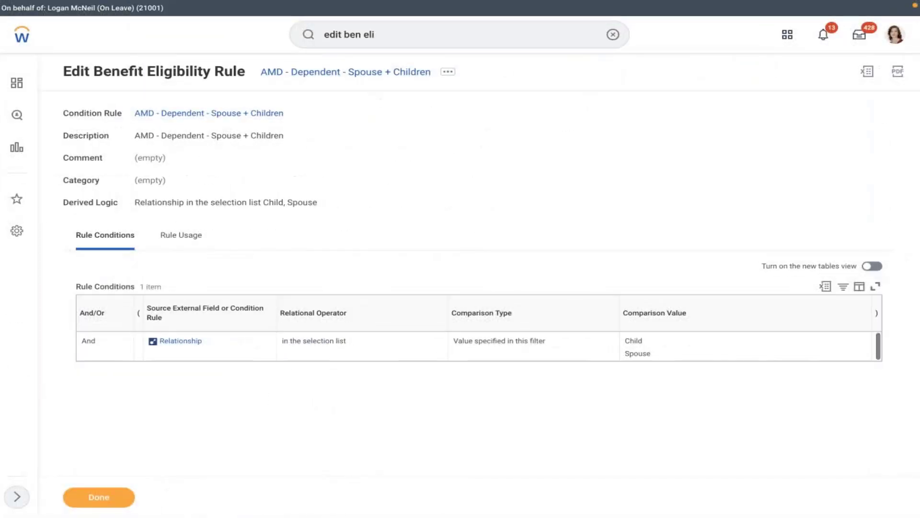
Add a Health Care Coverage Types row named 'AMD - Medical' in Maintain Benefit Coverage Types.
left_click(614, 35)
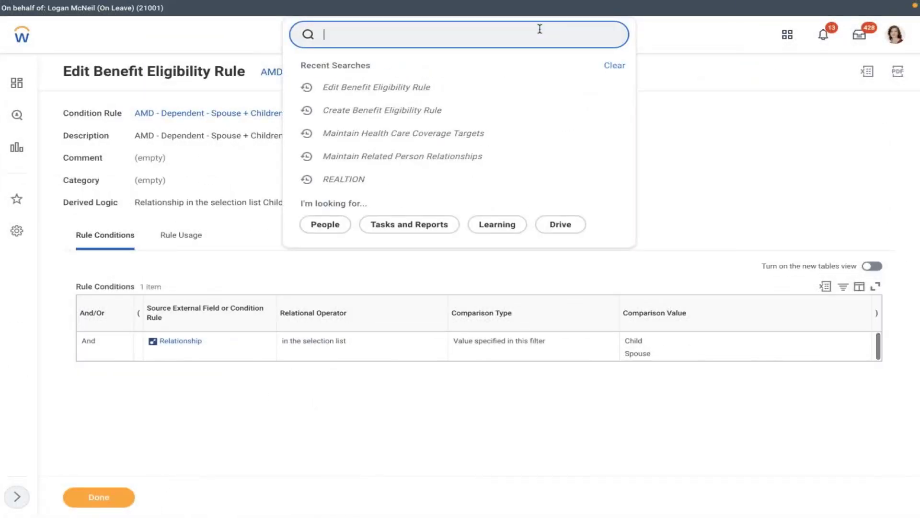
type("maintain ben cov")
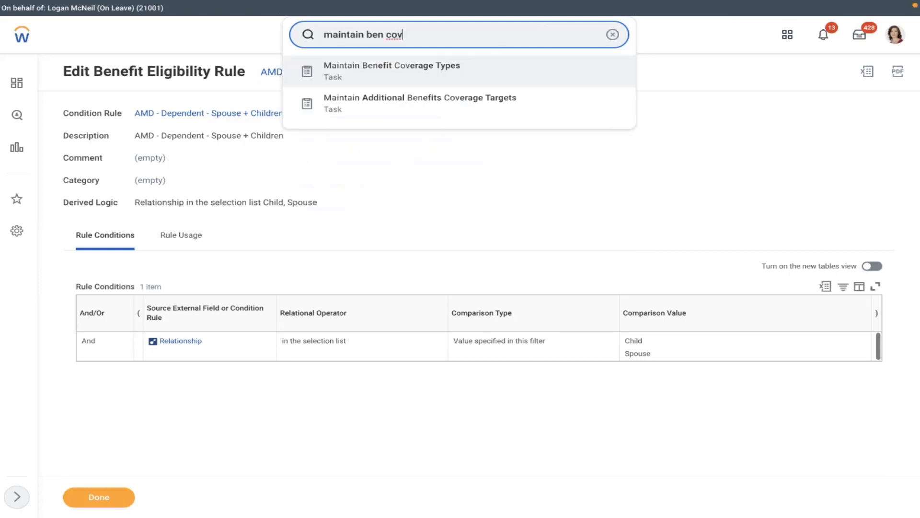
left_click(408, 68)
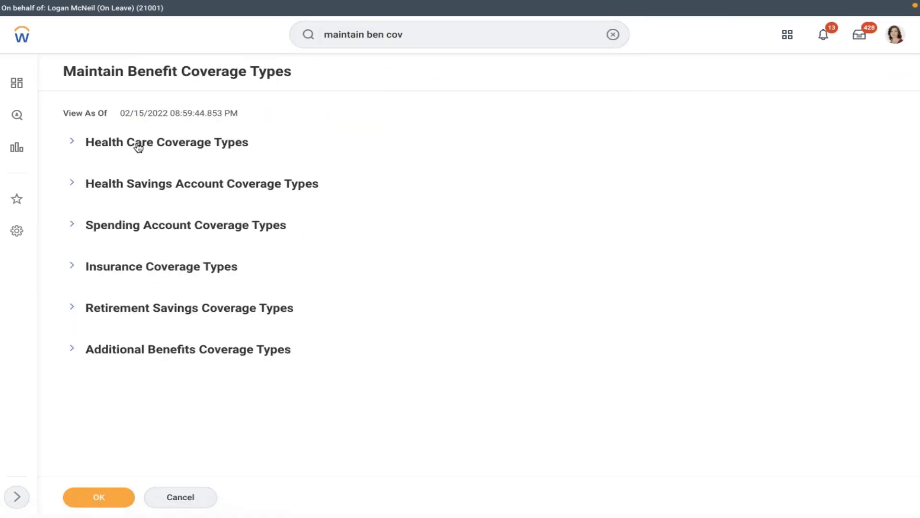
left_click(138, 148)
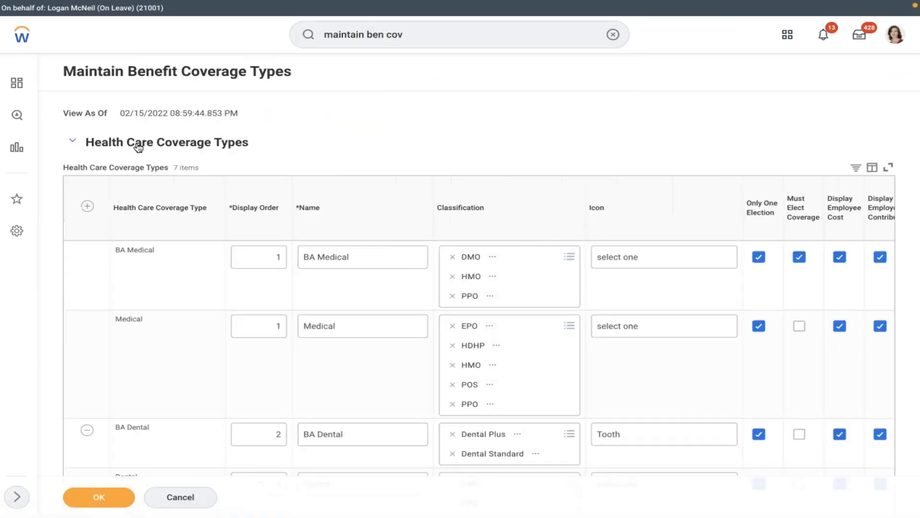
left_click(87, 207)
type("1")
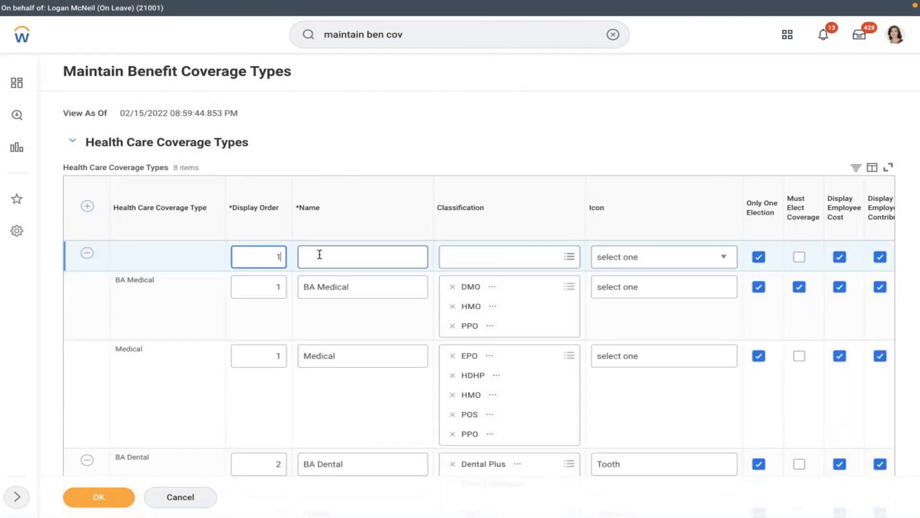
left_click(392, 254)
type("AMD - ")
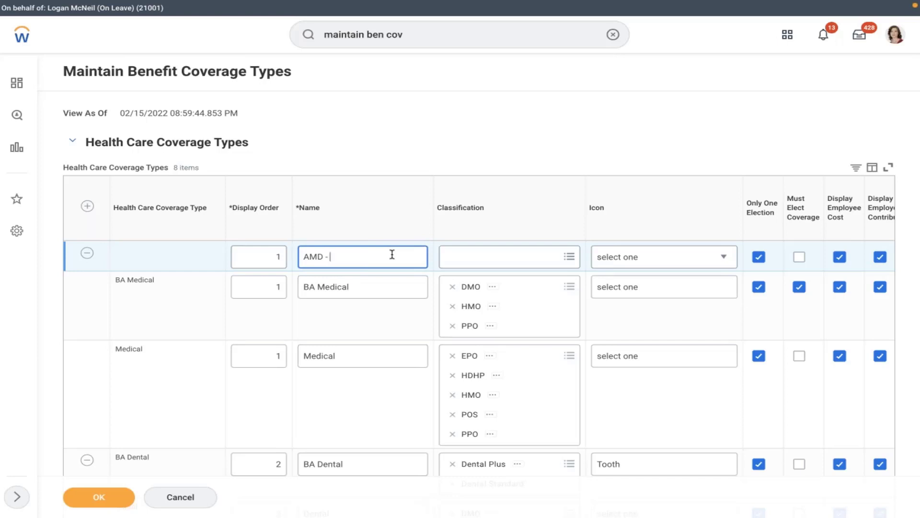
type("Medical")
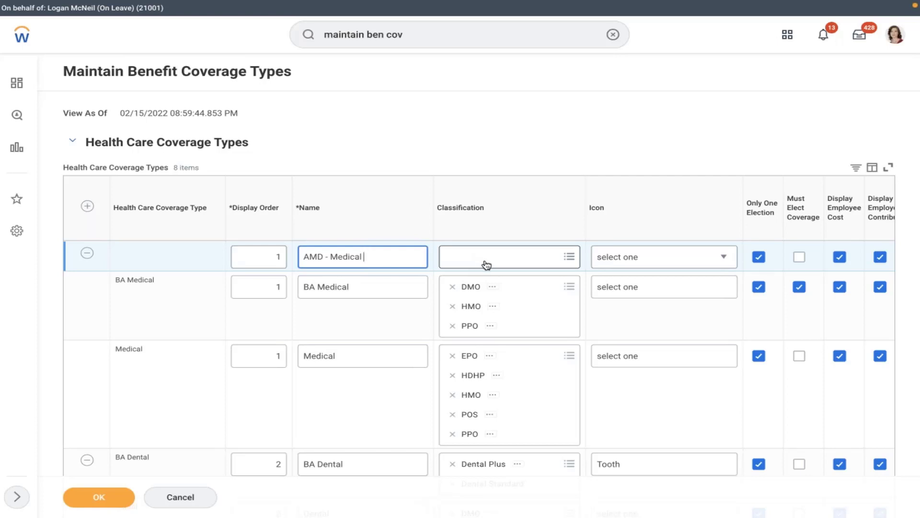
Leave the classification empty and give AMD - Medical the Heart icon.
left_click(486, 265)
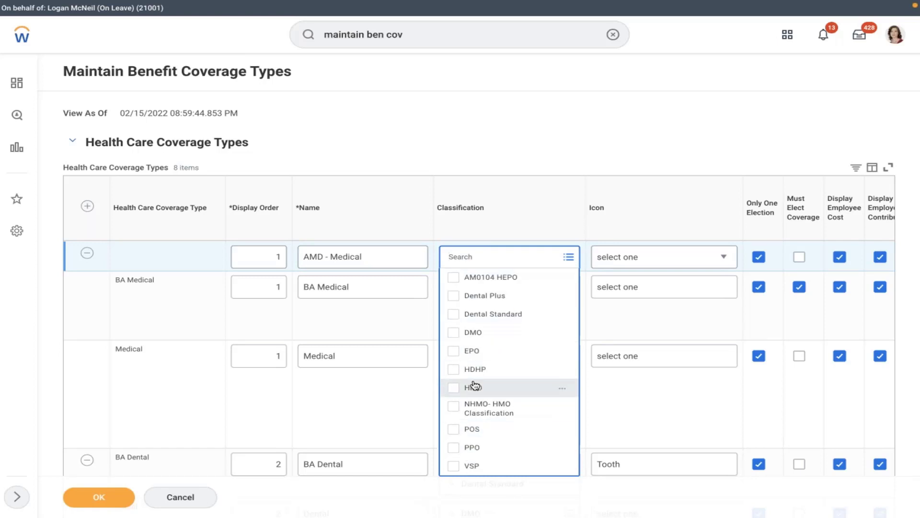
left_click(550, 123)
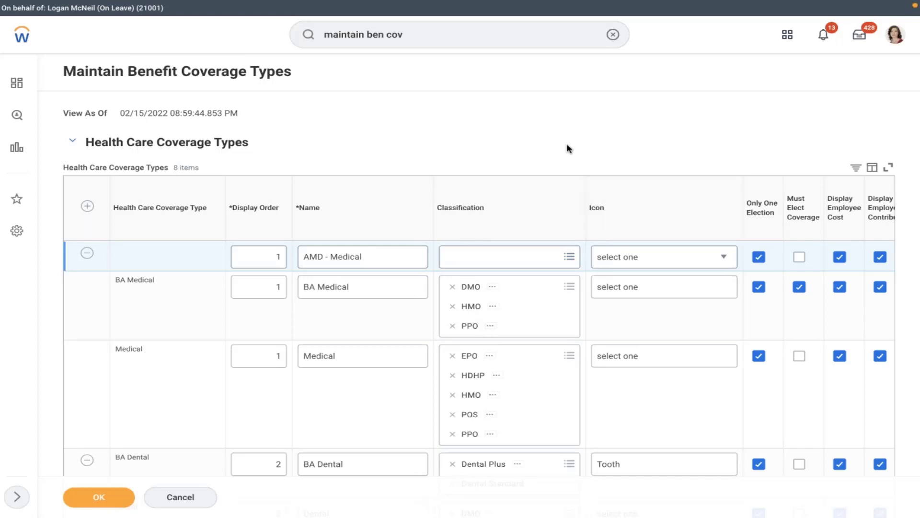
left_click(635, 261)
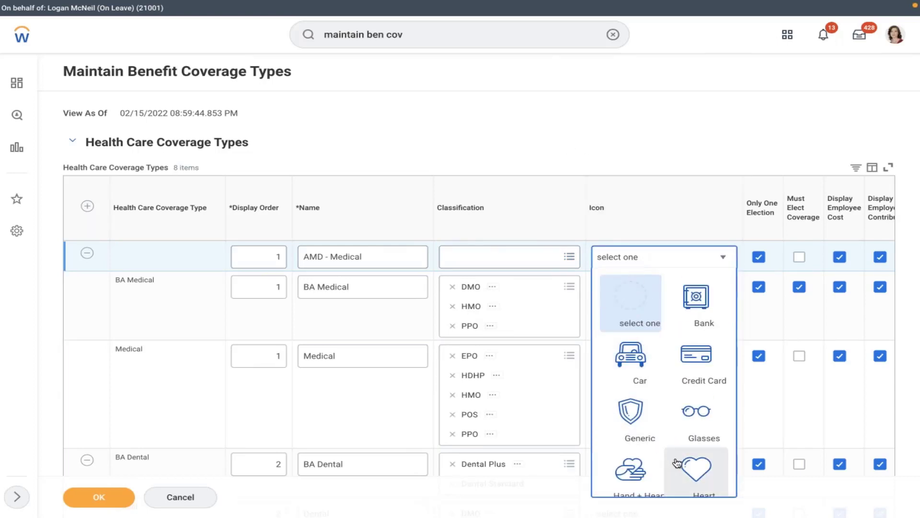
left_click(698, 468)
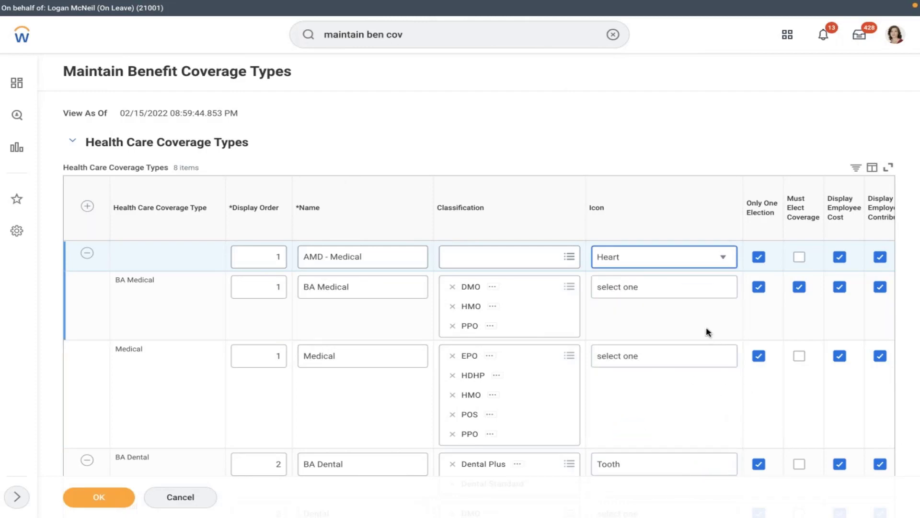
left_click(707, 332)
scroll(707, 332, "right", 3)
scroll(706, 326, "right", 2)
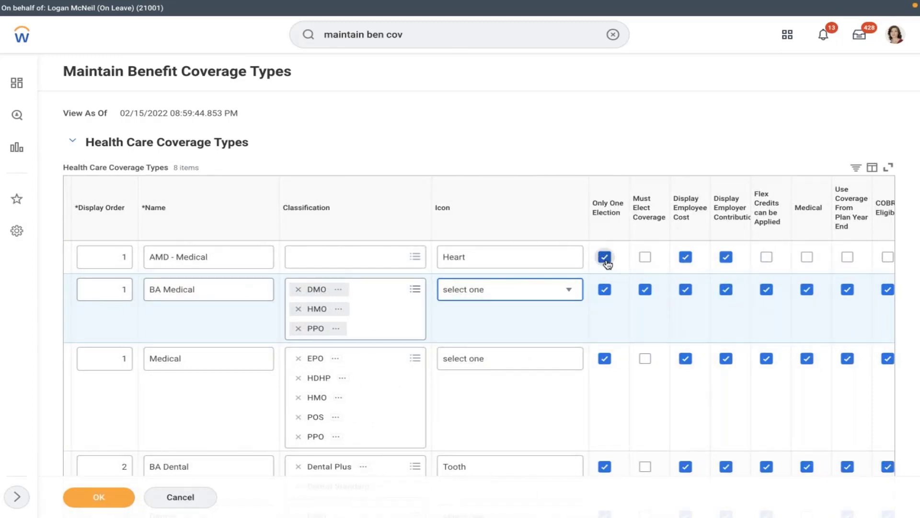
Turn off Only One Election, turn on Medical and COBRA Eligible, and save.
left_click(606, 261)
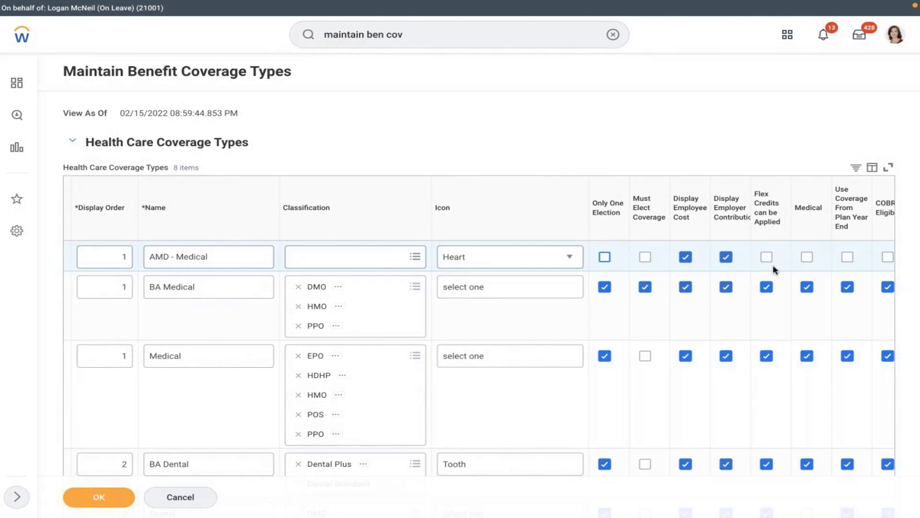
left_click(836, 411)
left_click(797, 278)
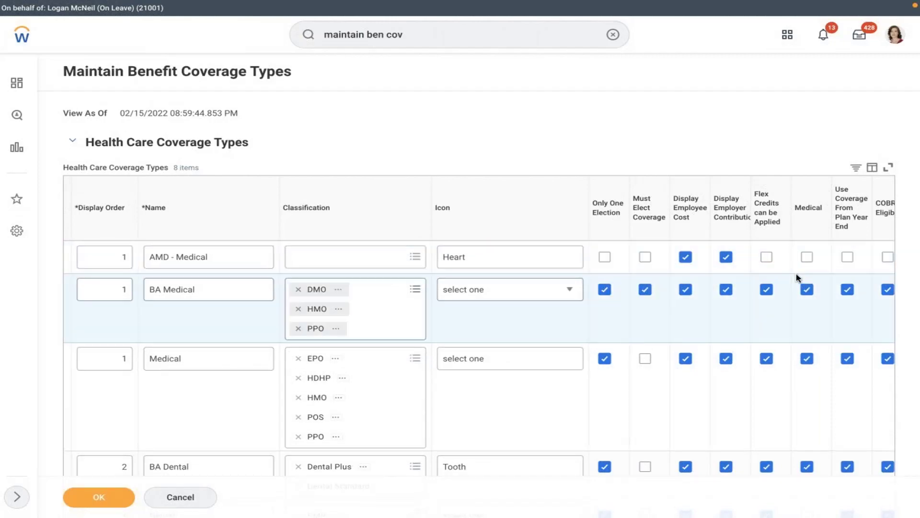
scroll(798, 278, "right", 2)
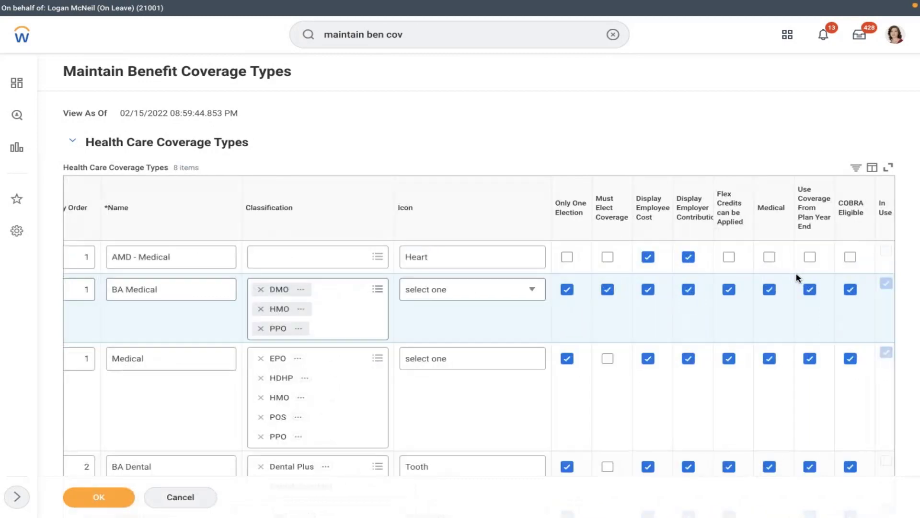
left_click(770, 258)
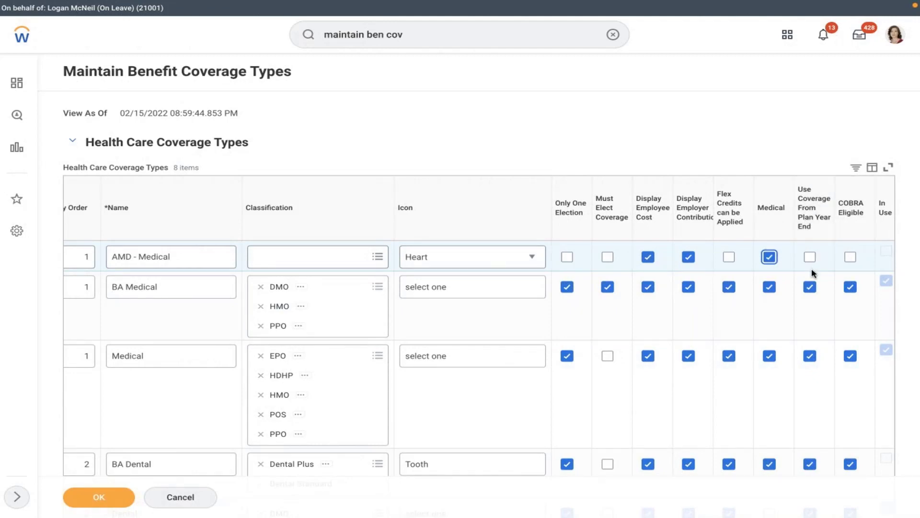
mouse_move(813, 273)
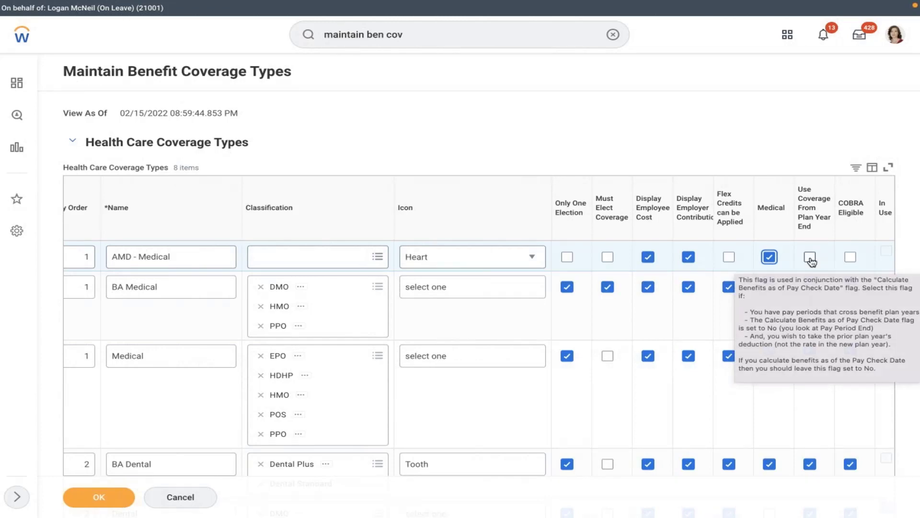
left_click(849, 257)
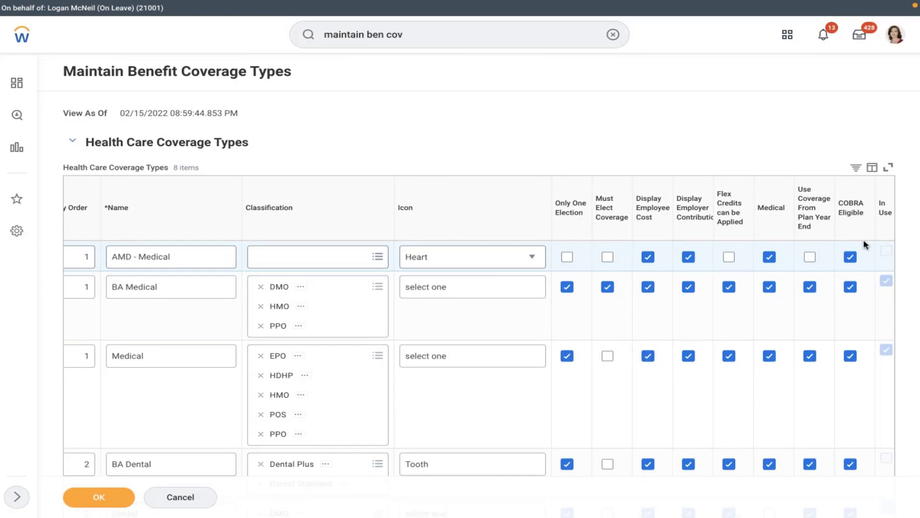
left_click(725, 314)
scroll(726, 315, "left", 5)
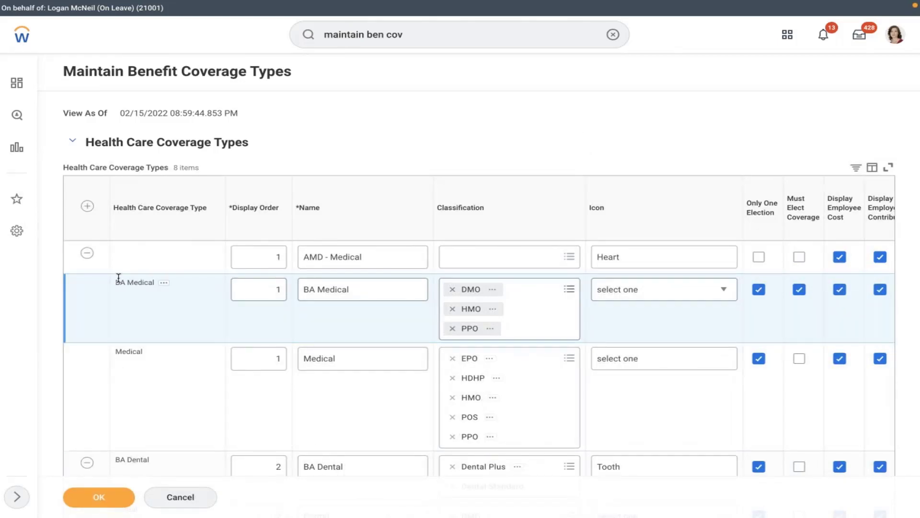
left_click(95, 497)
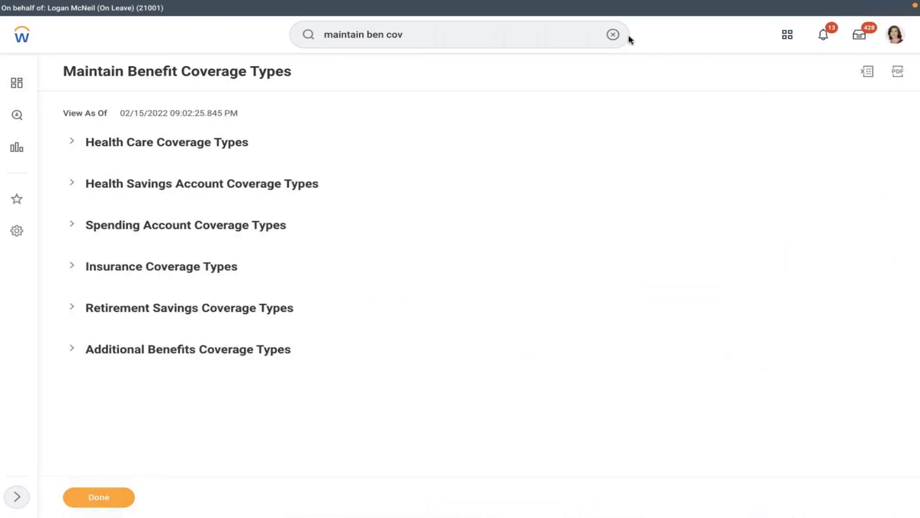
Start Create Benefit Plan with an effective date of 01/01/2022.
left_click(613, 35)
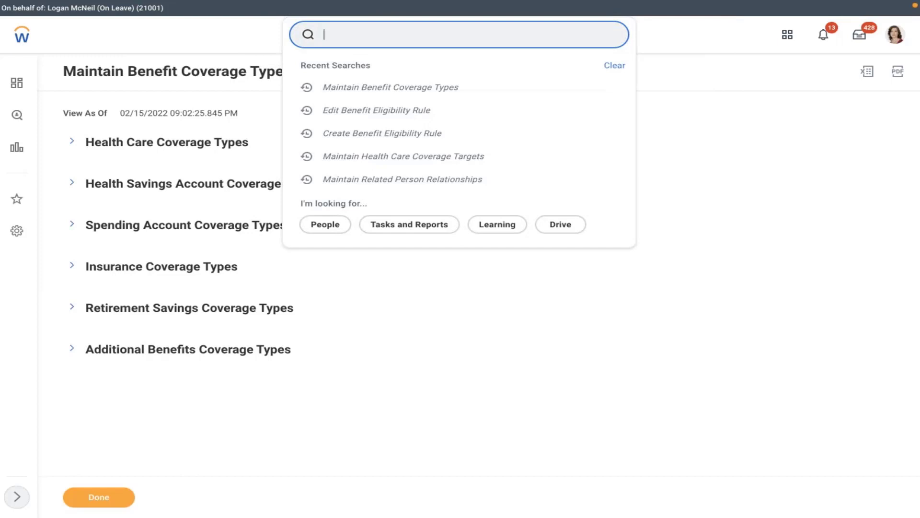
type("crea")
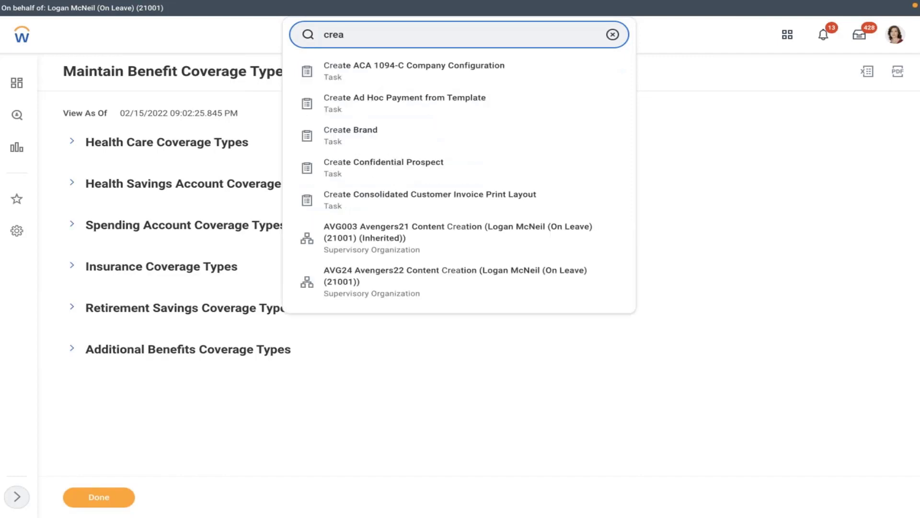
type("te ben plan")
left_click(448, 69)
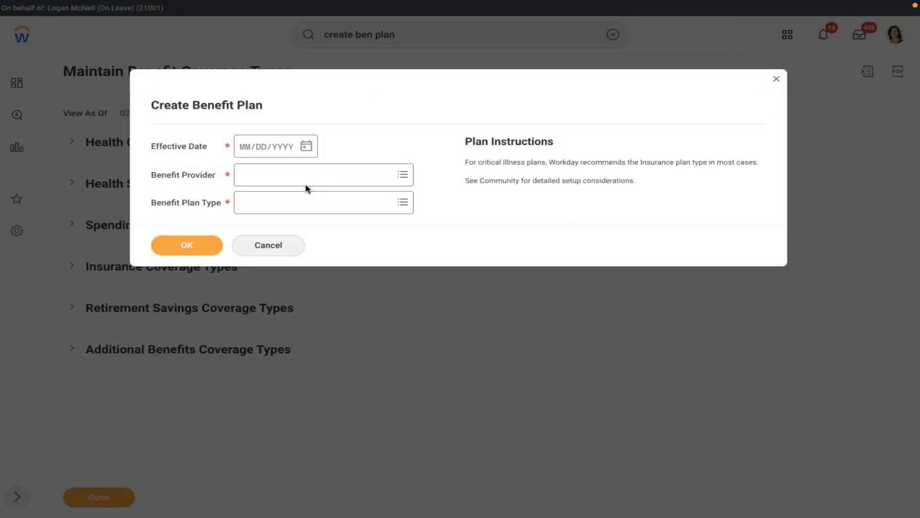
left_click(307, 148)
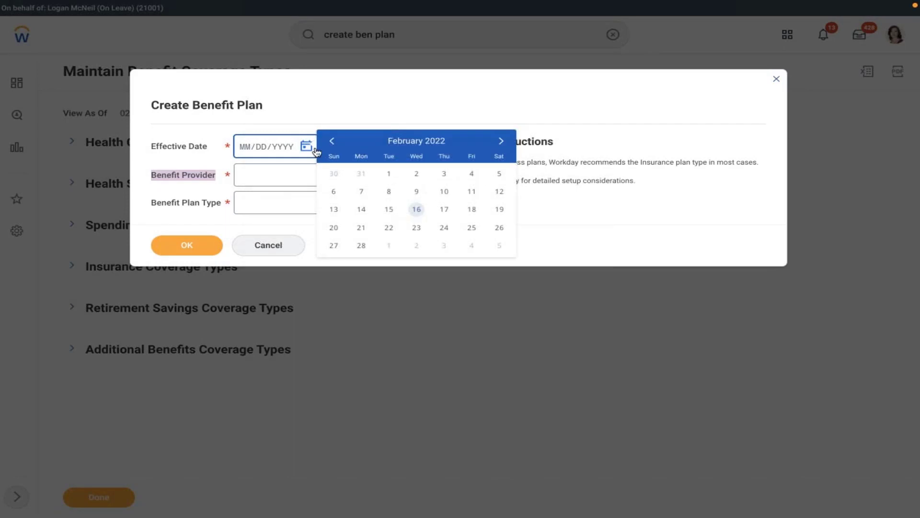
left_click(332, 140)
left_click(502, 174)
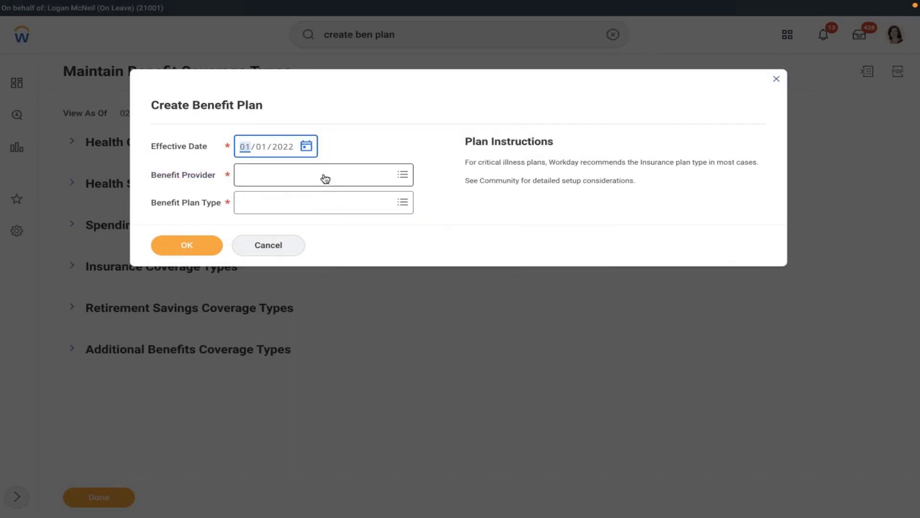
Choose provider MET LIFE, Health Care Coverage Plan type and Flat Rate, then confirm.
left_click(323, 177)
type("met")
key("Return")
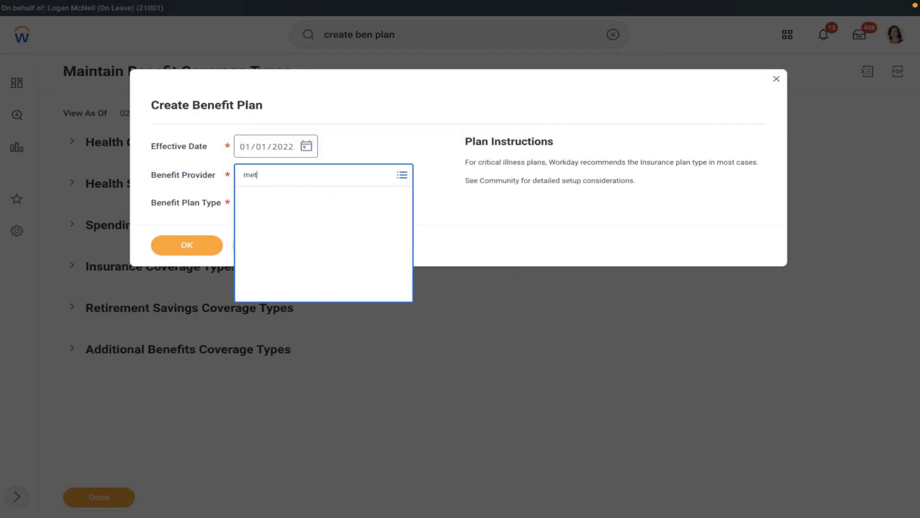
left_click(284, 223)
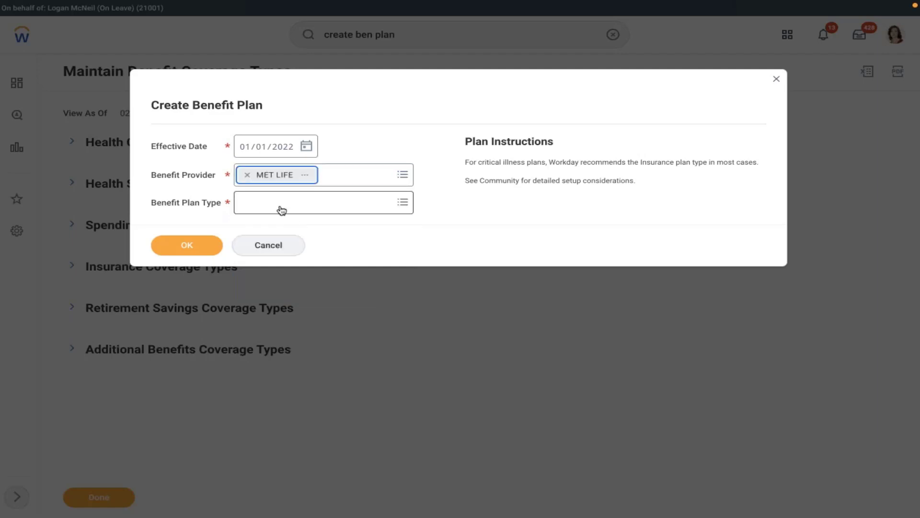
left_click(280, 204)
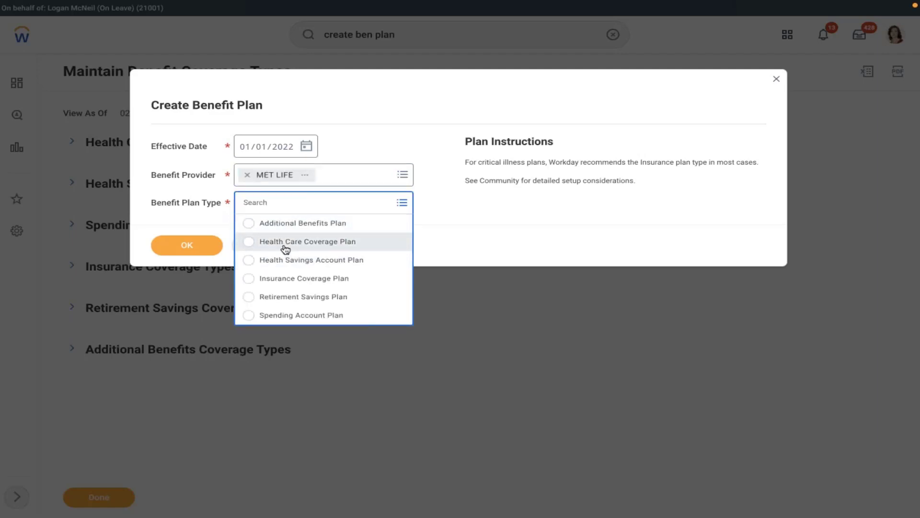
left_click(285, 246)
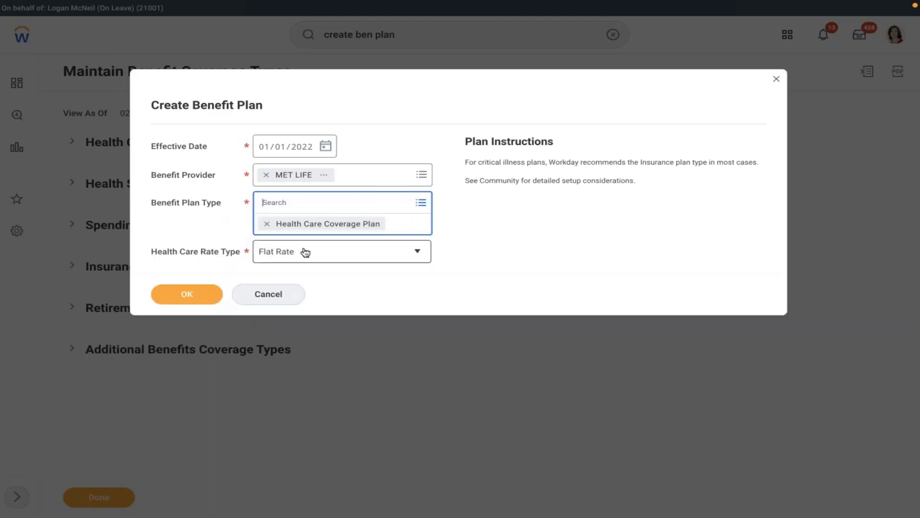
left_click(304, 252)
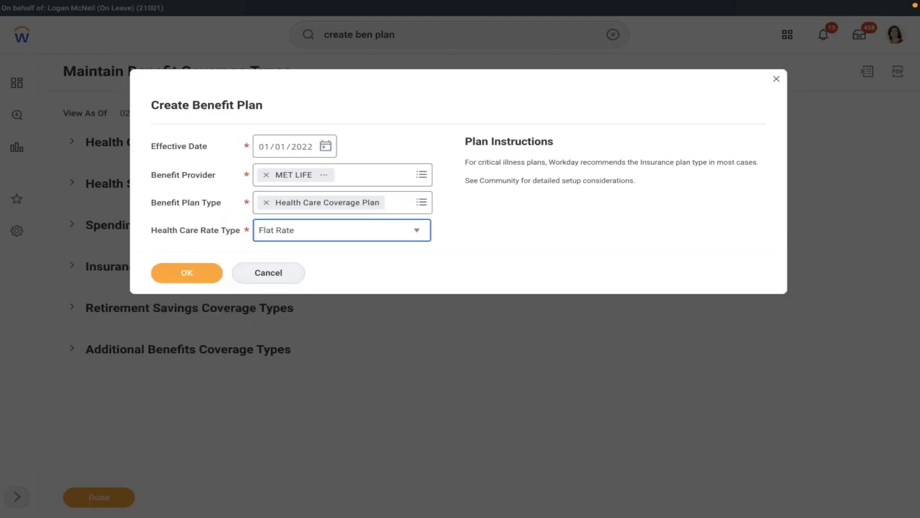
left_click(293, 239)
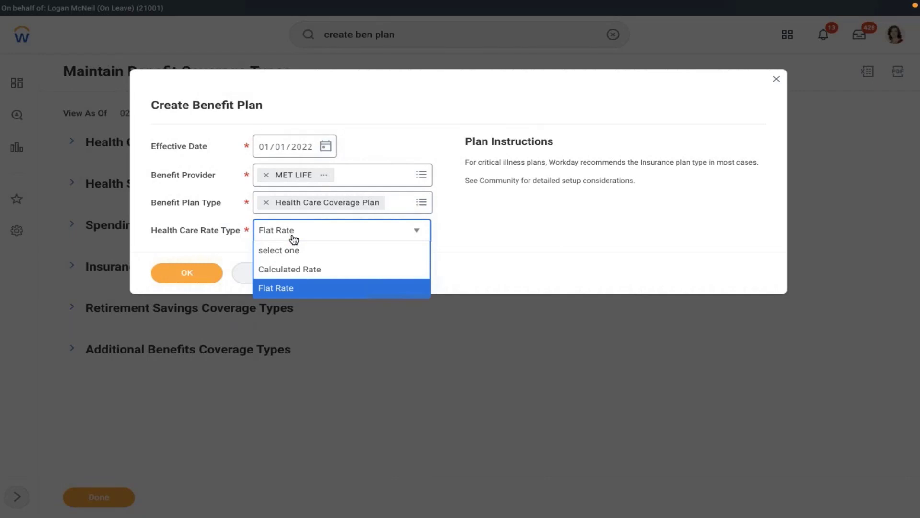
left_click(356, 293)
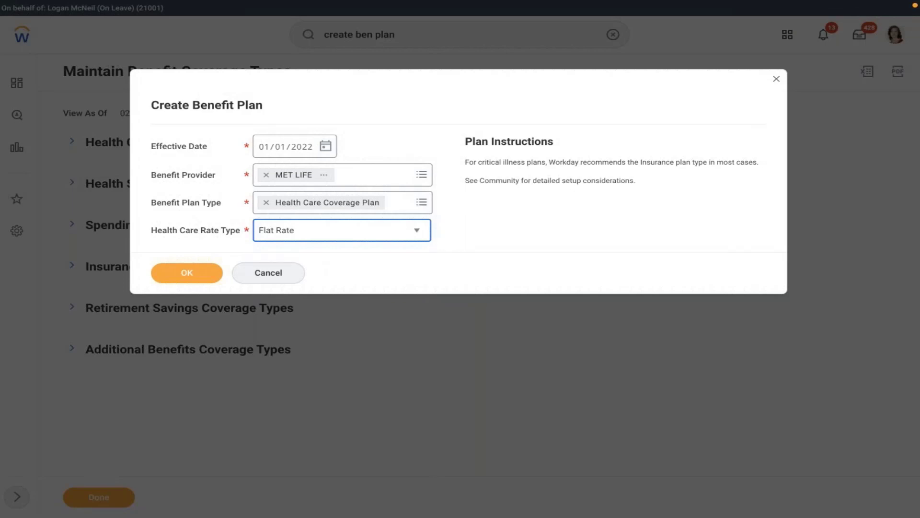
left_click(186, 274)
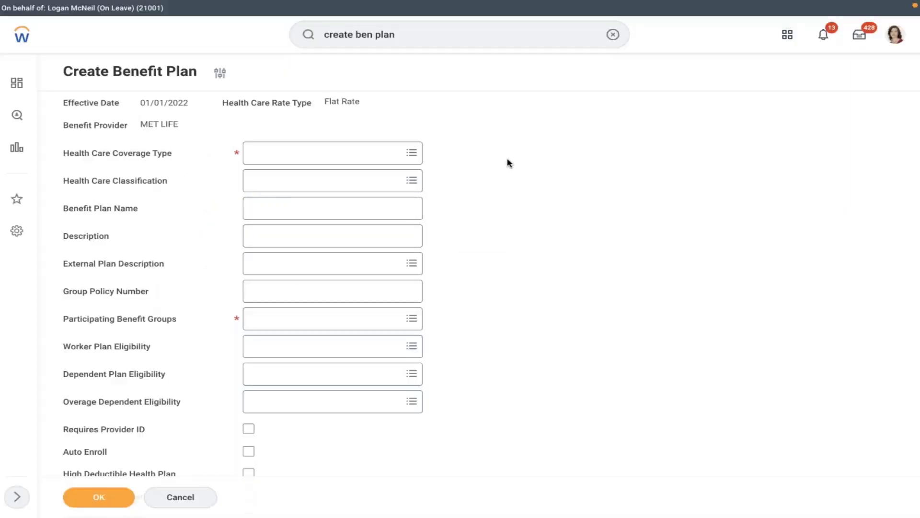
Set the plan's coverage type to AMD - Medical, leaving classification empty.
left_click(322, 151)
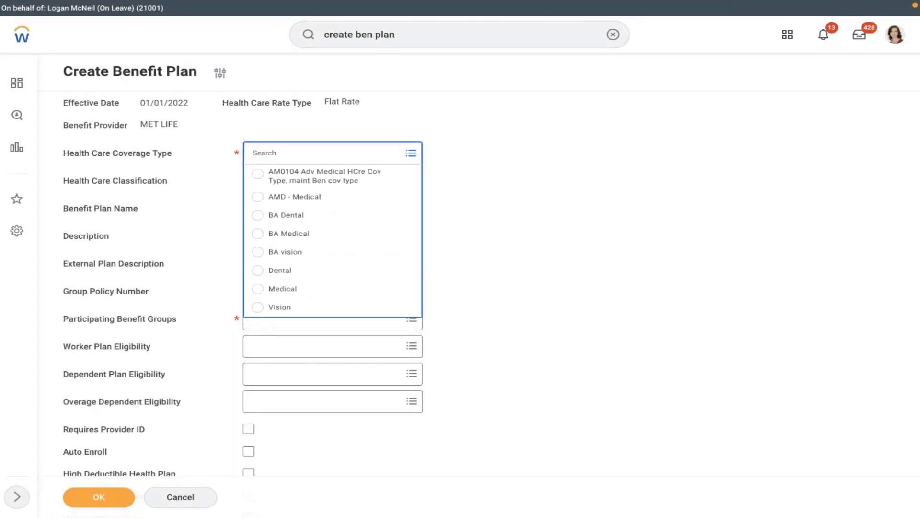
left_click(294, 196)
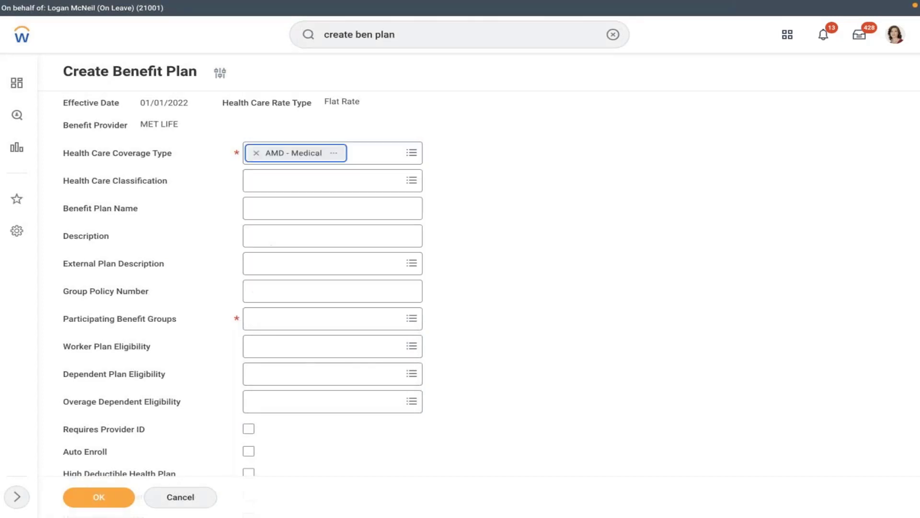
left_click(275, 182)
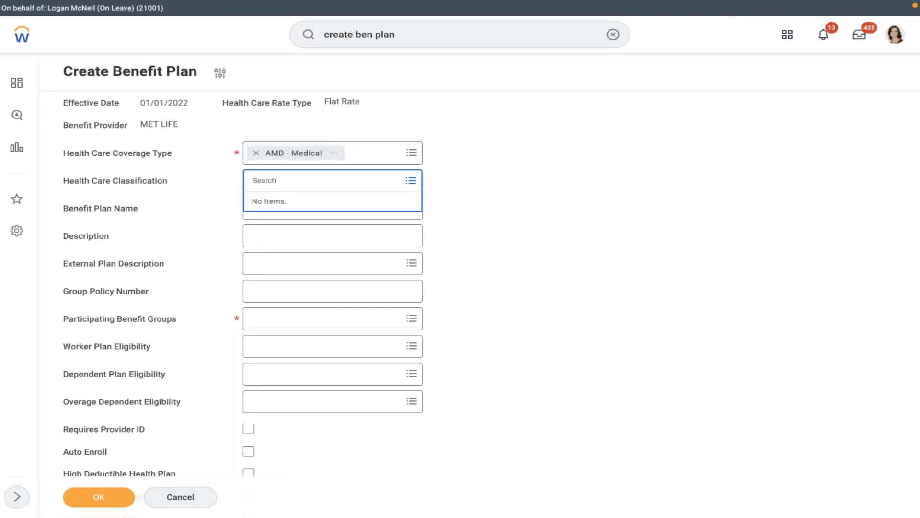
left_click(464, 172)
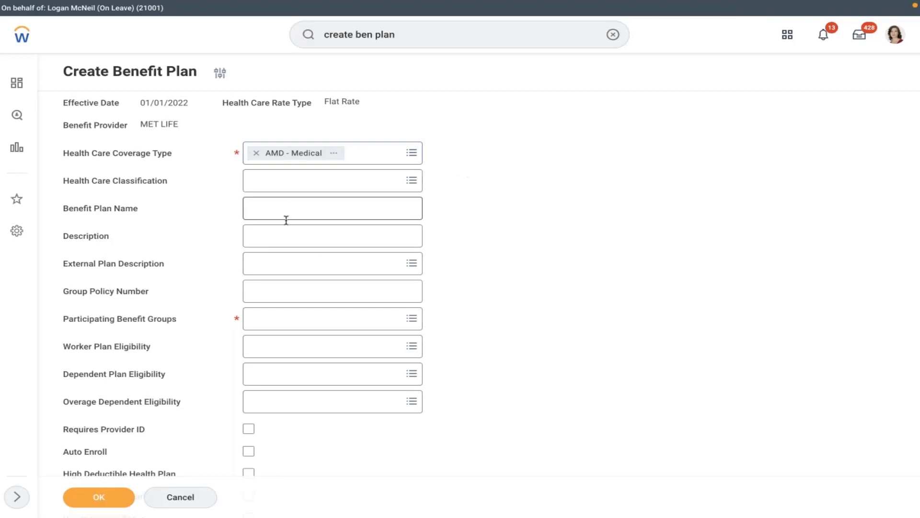
left_click(249, 214)
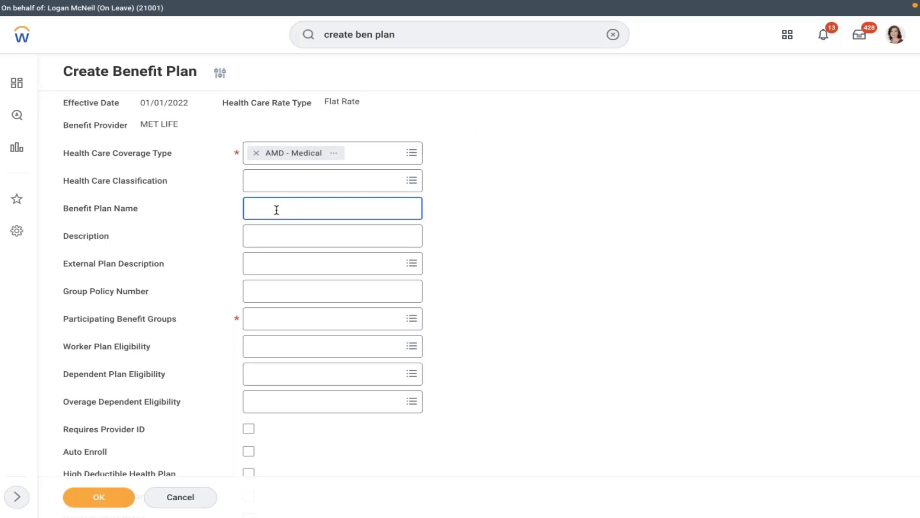
Enter the description 'All USA Salaried Employees eligible for this plan'.
left_click(301, 239)
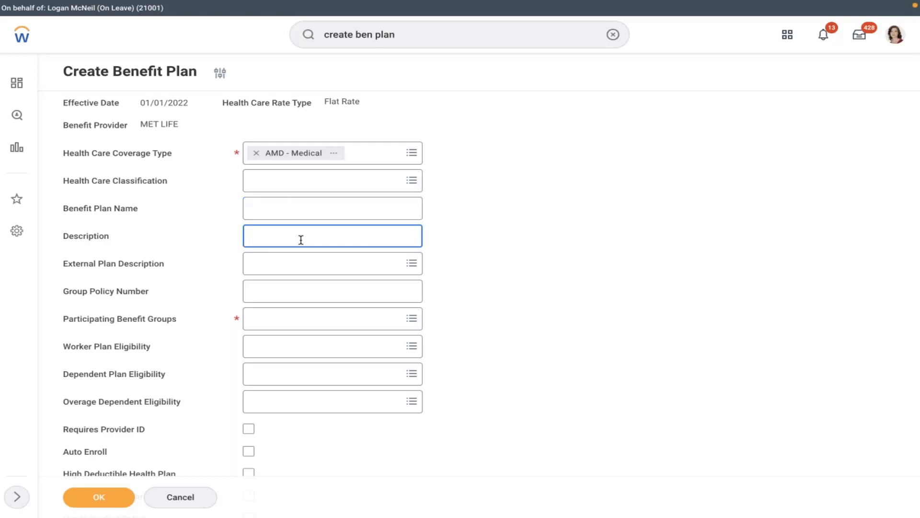
type("All USA Salaried Emplo")
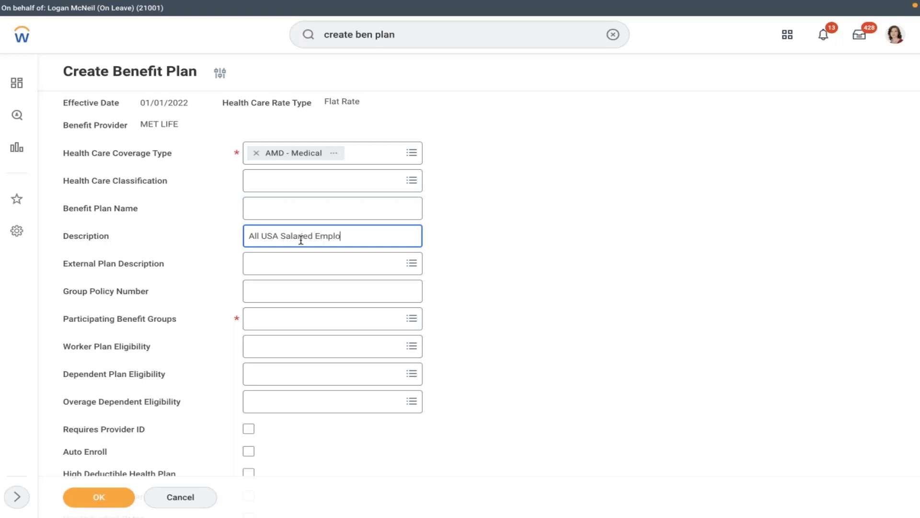
type("yees eligible for")
type("this plan")
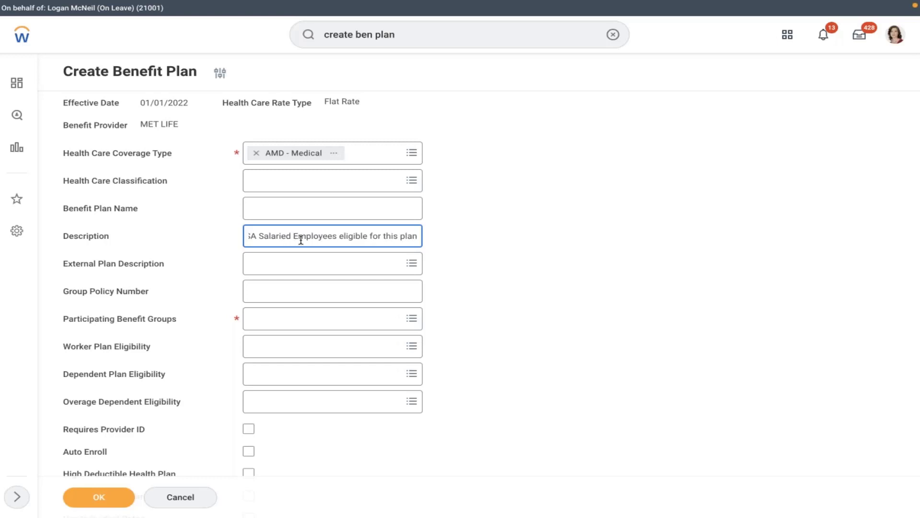
left_click(324, 267)
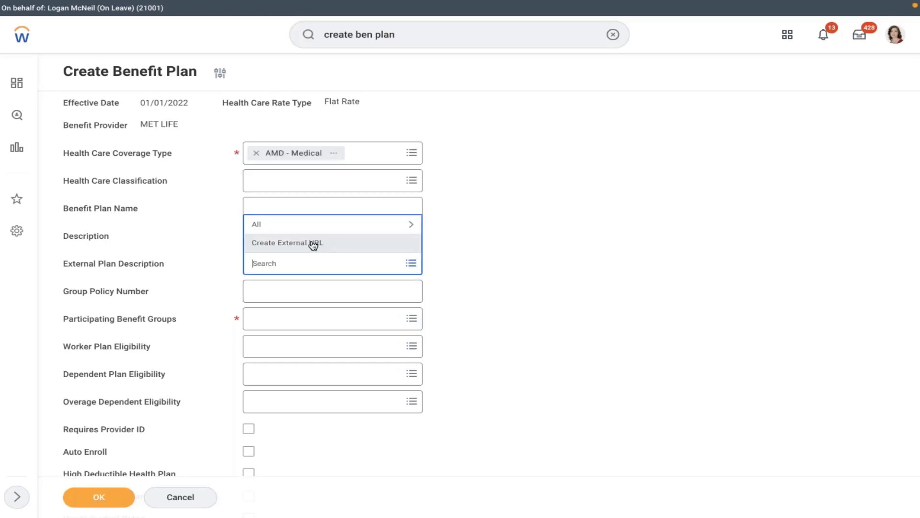
left_click(313, 243)
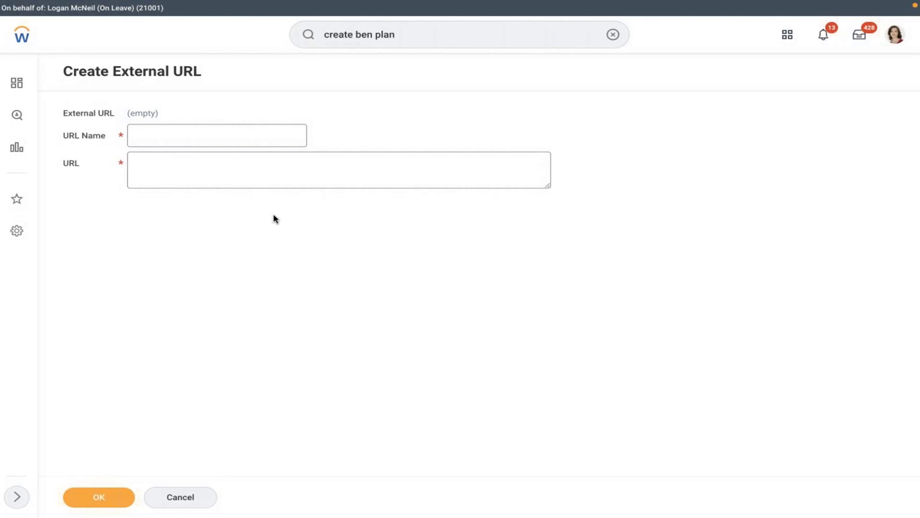
left_click(177, 163)
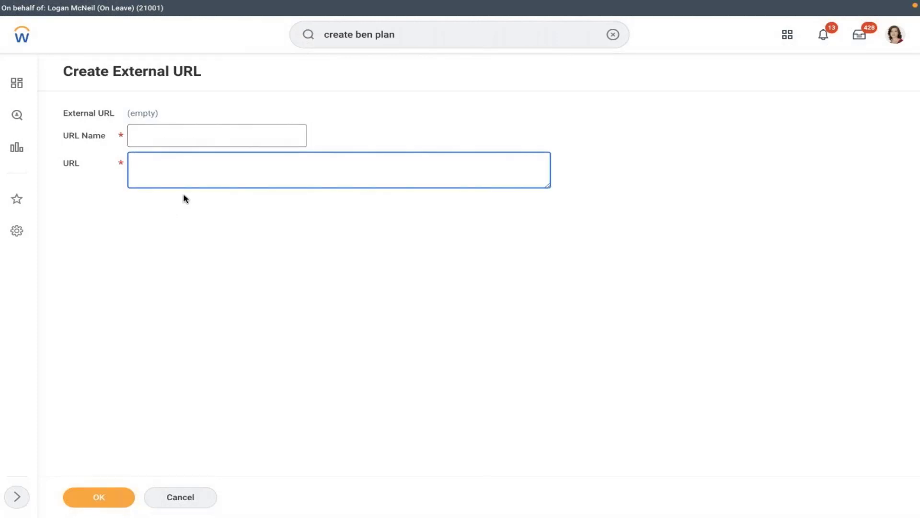
left_click(181, 496)
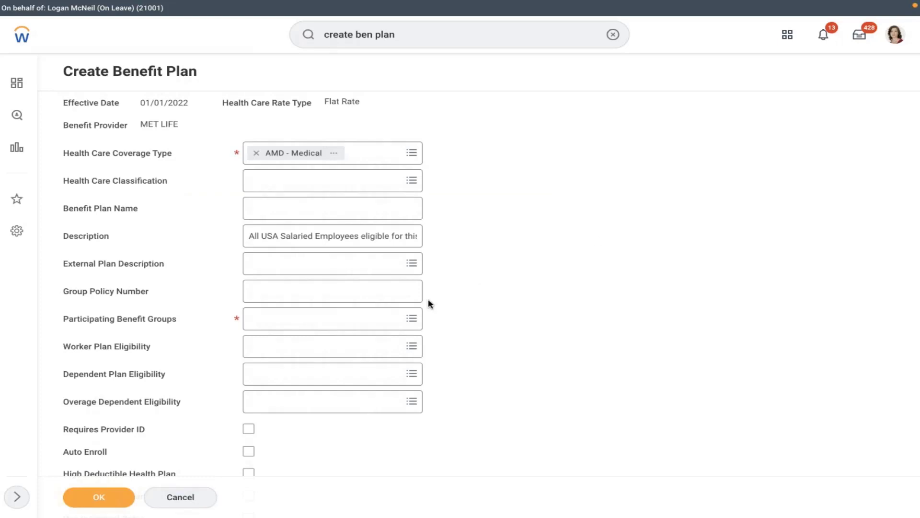
Search the participating benefit groups for 'usa' and discard the auto-picked result.
left_click(343, 282)
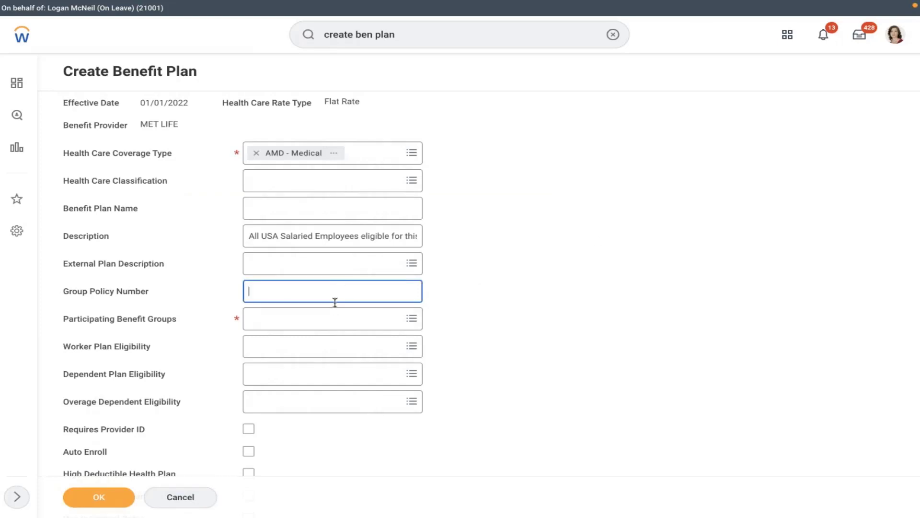
left_click(292, 324)
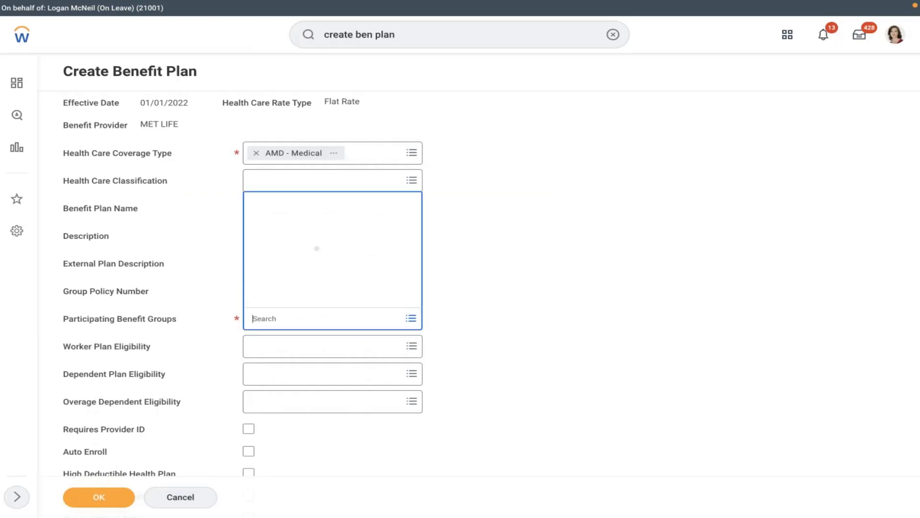
type("usa")
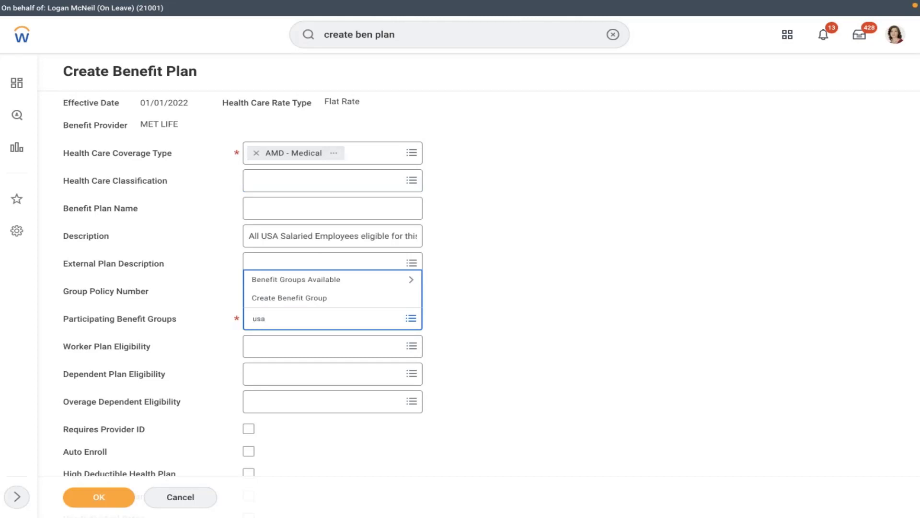
key("Return")
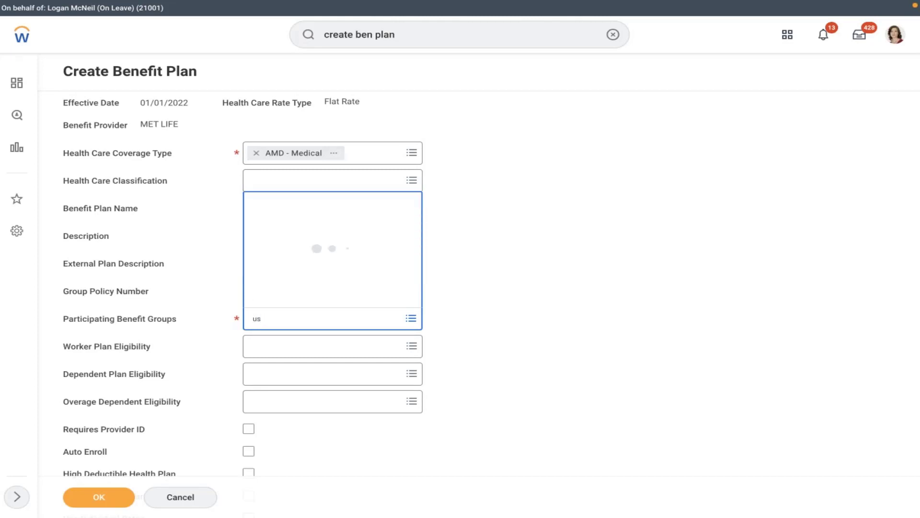
left_click(256, 340)
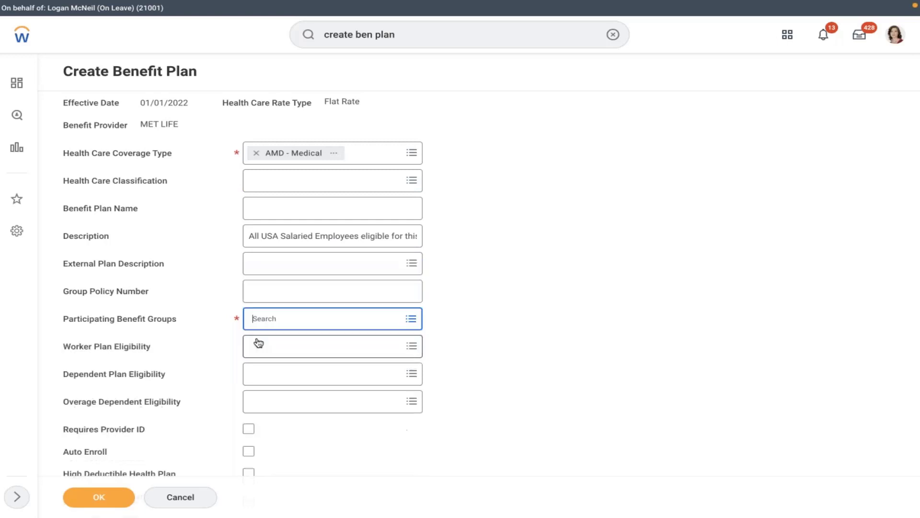
Pick Active Employees in U.S. - Salaried from the available benefit groups.
left_click(290, 282)
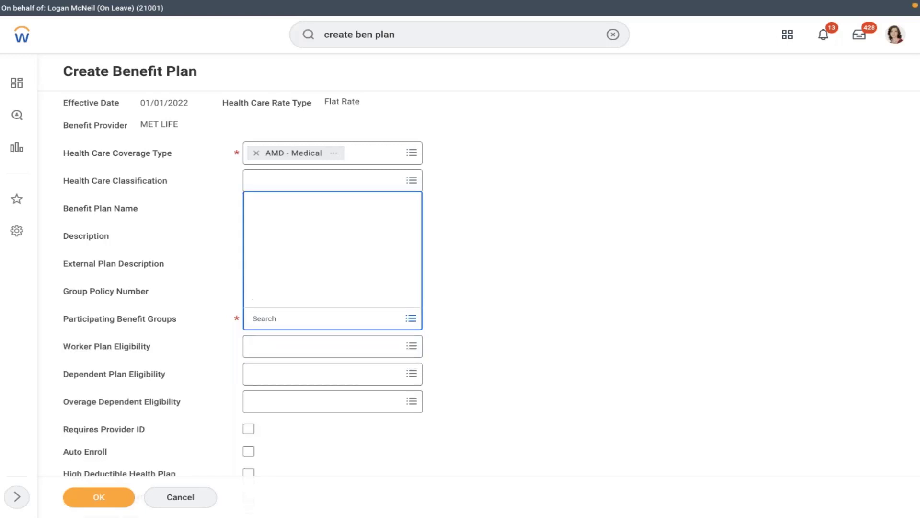
key("Down")
key("Down")
key("Down")
key("Down")
key("Down")
key("Down")
key("Down")
key("Down")
key("Down")
key("Down")
key("Down")
key("Down")
key("Down")
key("Down")
key("Down")
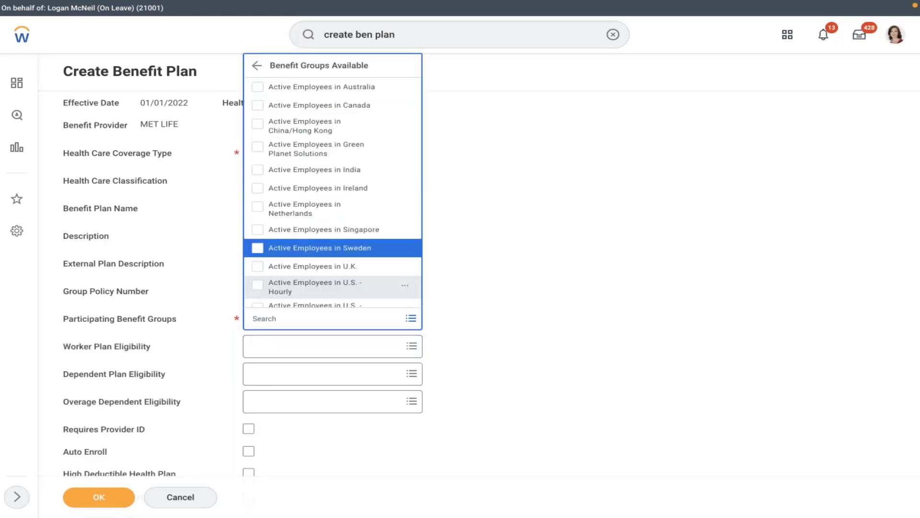
key("Down")
key("Down")
key("Down")
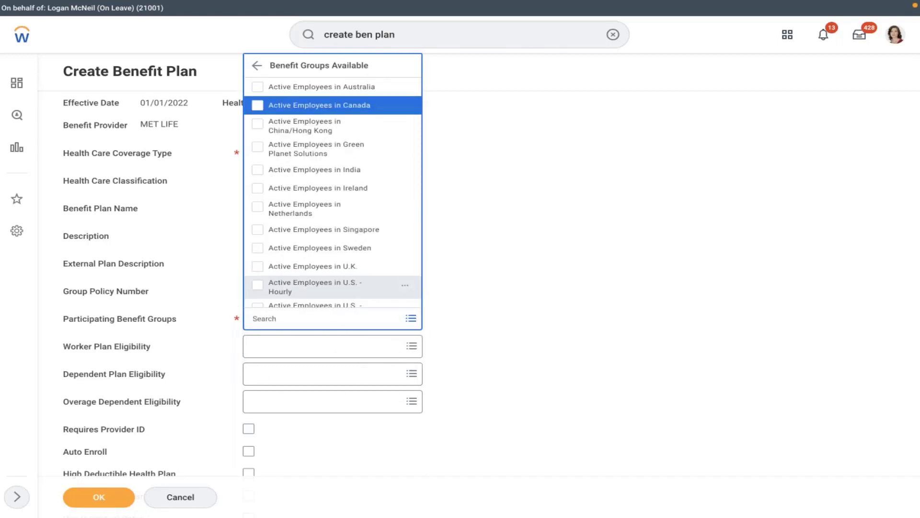
key("Down")
key("Down")
key("Down")
key("Down")
key("Down")
key("Down")
key("Down")
key("Down")
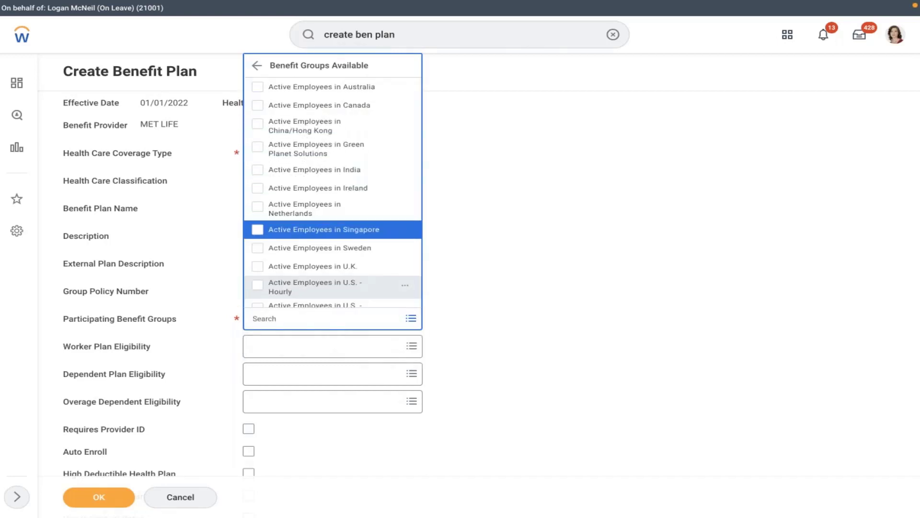
key("Down")
key("Down")
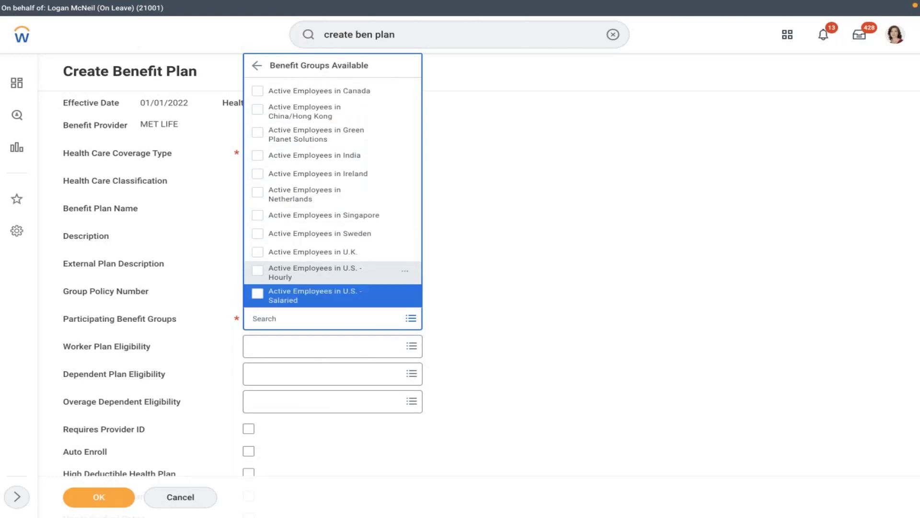
left_click(297, 294)
left_click(479, 263)
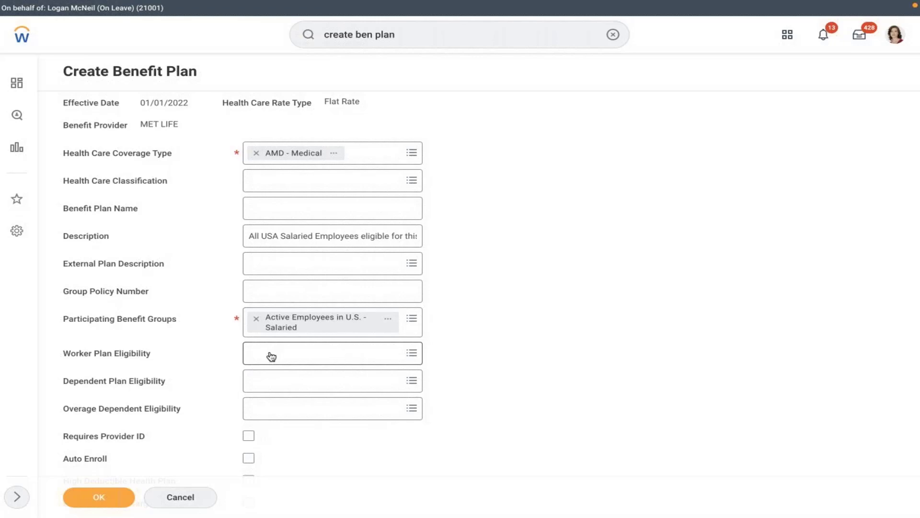
Choose AMD - Dependent - Spouse + Children as the dependent plan eligibility.
left_click(289, 382)
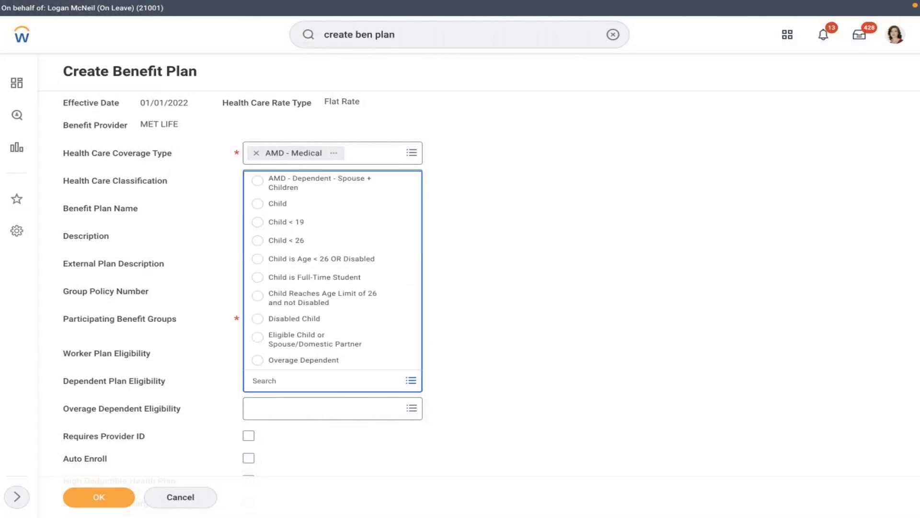
left_click(308, 184)
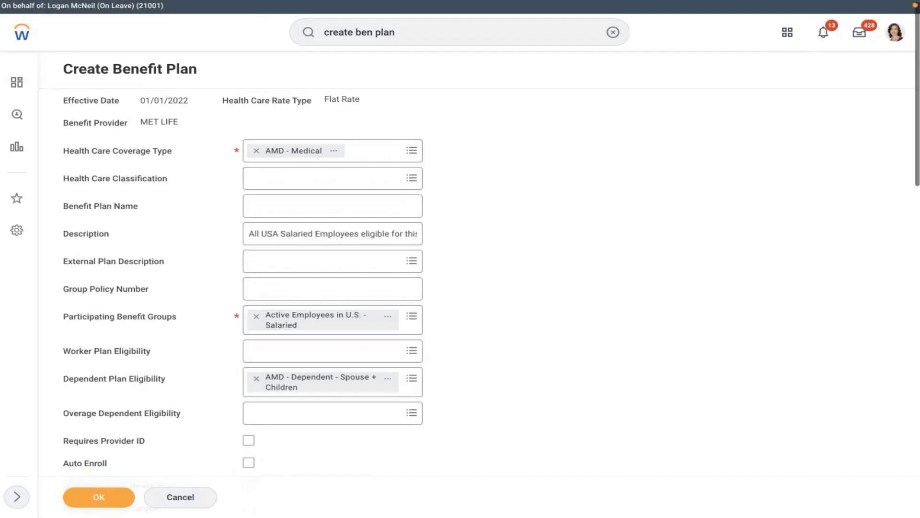
scroll(482, 240, "down", 4)
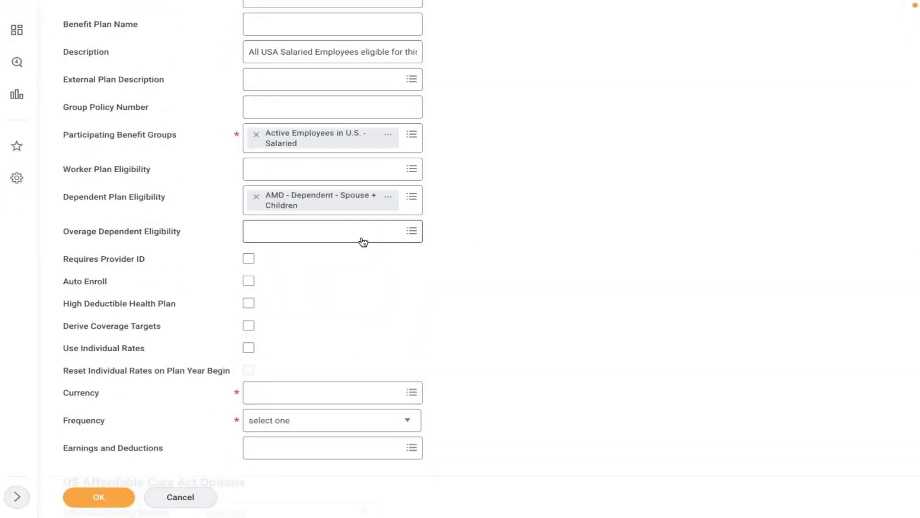
mouse_move(363, 241)
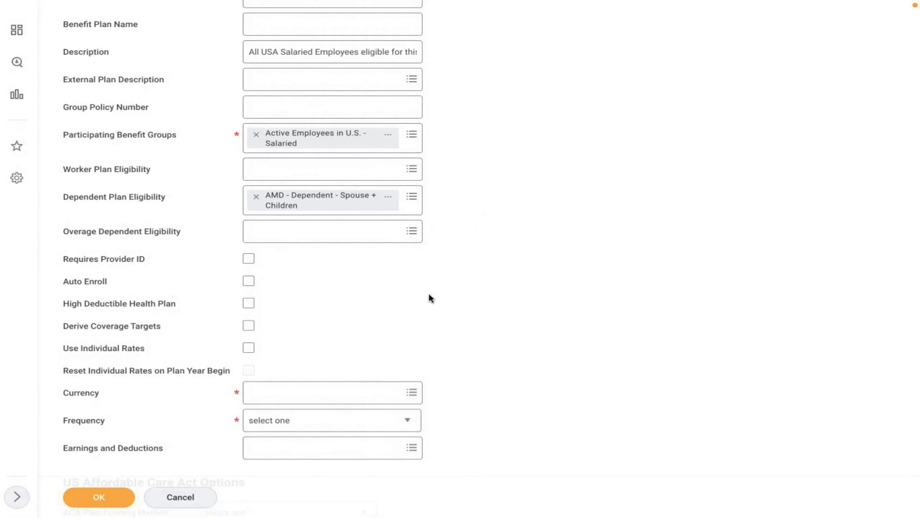
Tick Requires Provider ID and Derive Coverage Targets, leaving High Deductible Health Plan unchecked.
scroll(429, 298, "down", 3)
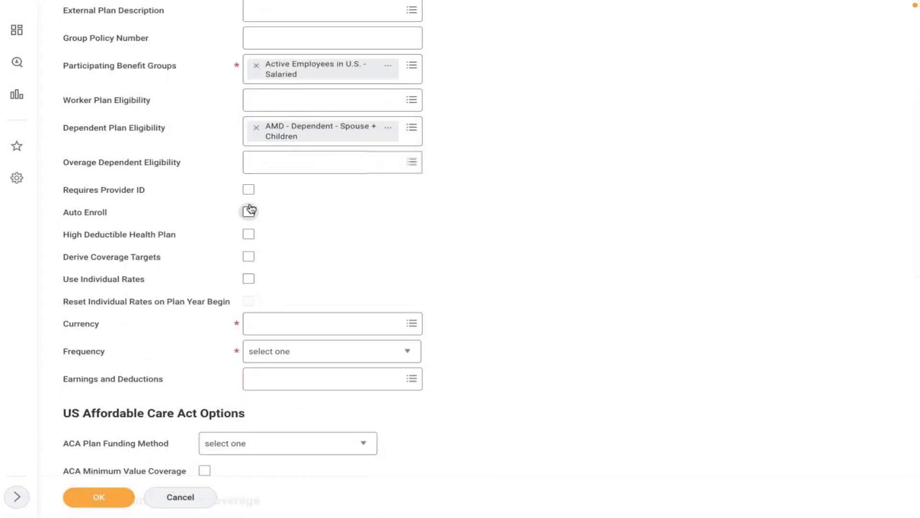
left_click(248, 190)
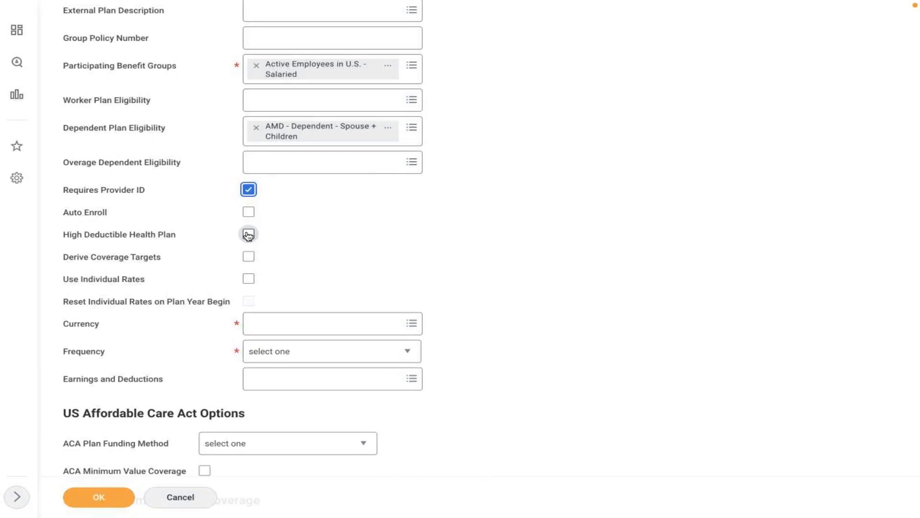
left_click(248, 235)
left_click(247, 235)
left_click(248, 258)
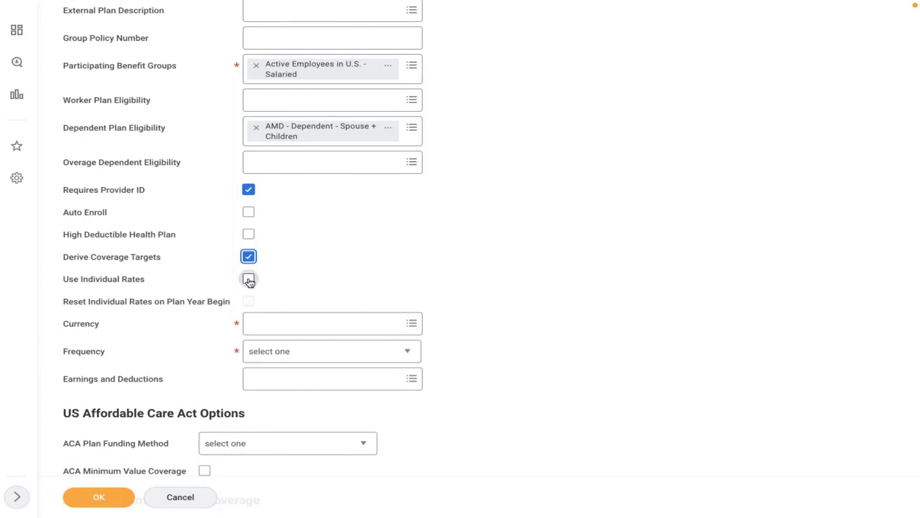
mouse_move(250, 282)
scroll(305, 275, "down", 2)
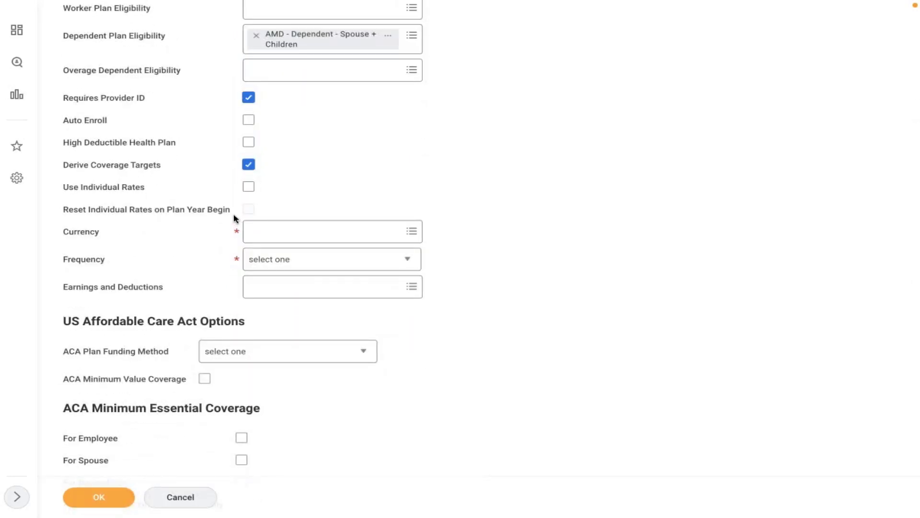
mouse_move(235, 217)
Set the plan currency to USD with a Monthly frequency.
left_click(287, 236)
type("usd")
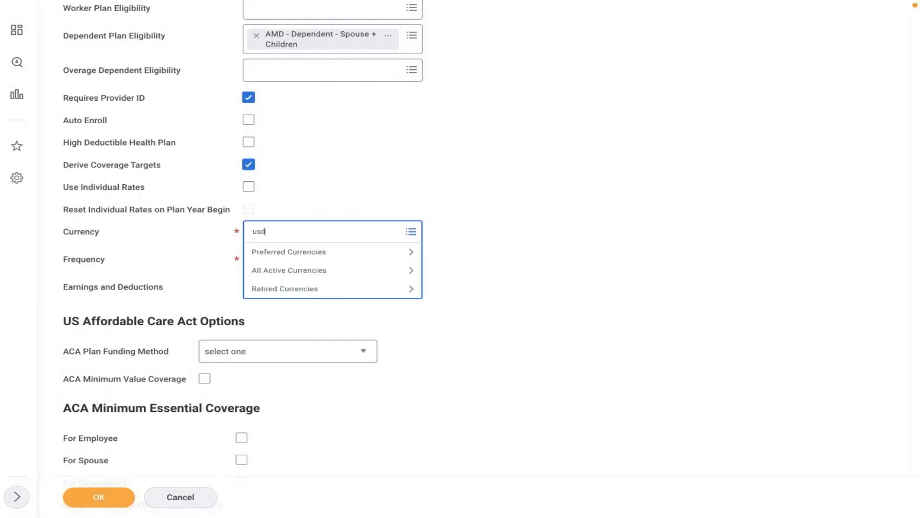
key("Return")
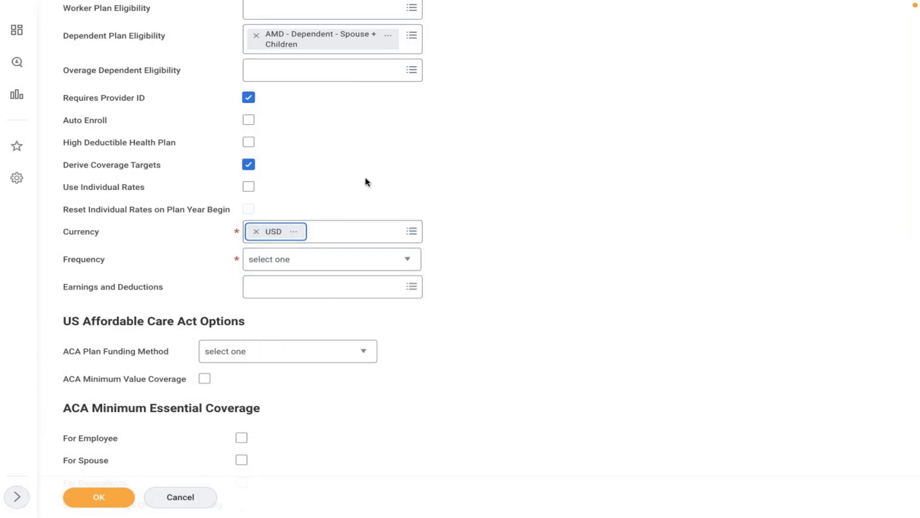
left_click(296, 267)
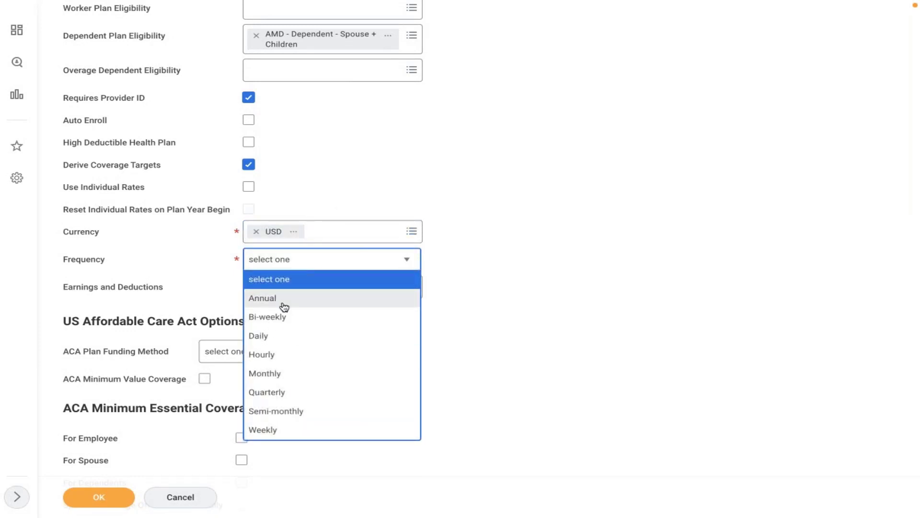
left_click(259, 374)
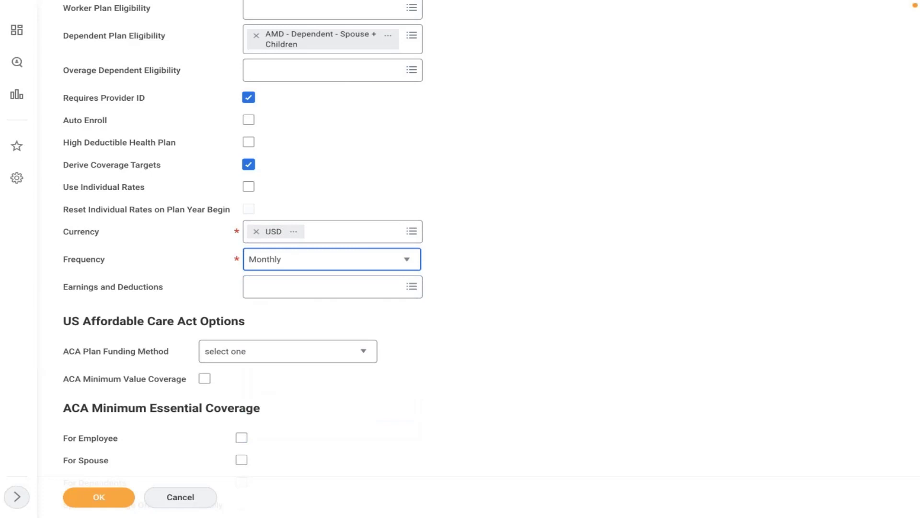
left_click(467, 273)
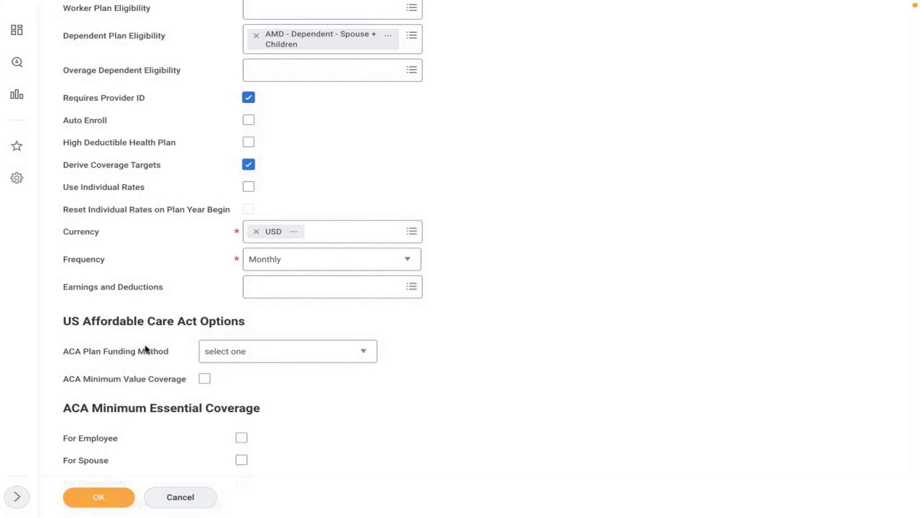
Leave the ACA Plan Funding Method unset and move down to the rates grid.
left_click(251, 351)
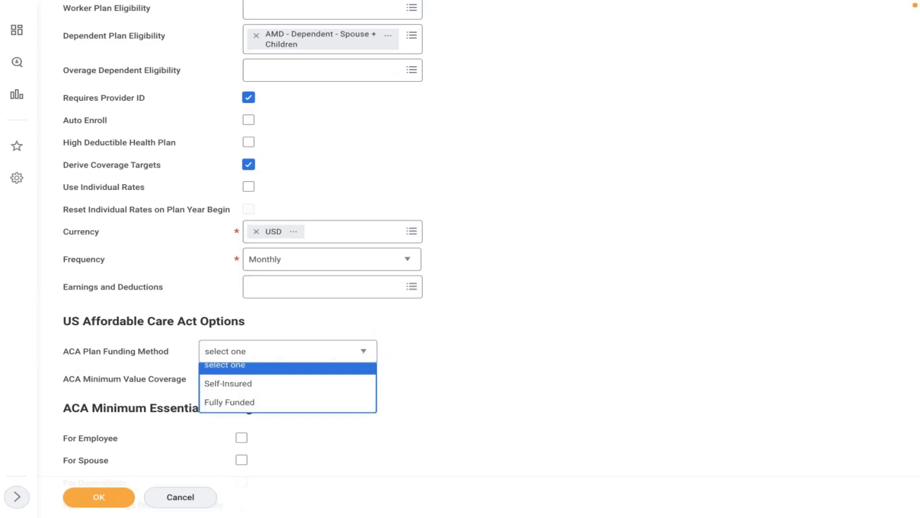
left_click(132, 297)
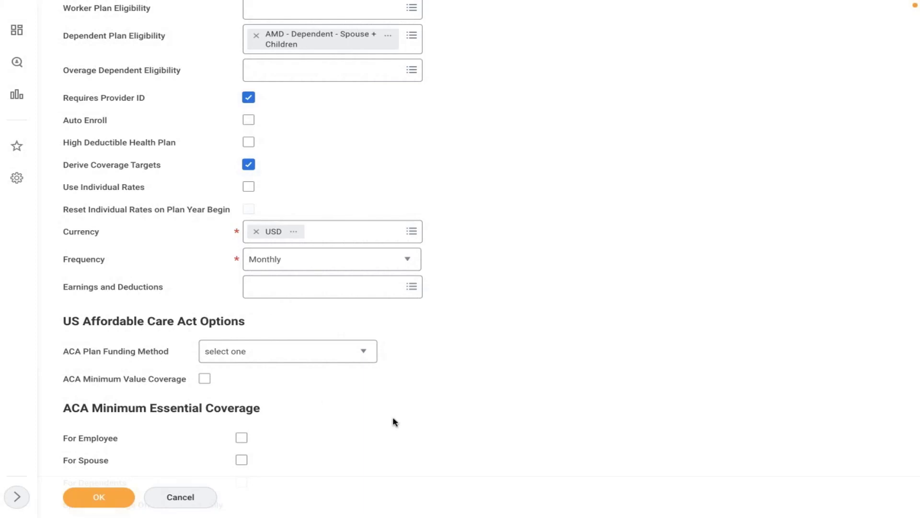
scroll(393, 421, "down", 4)
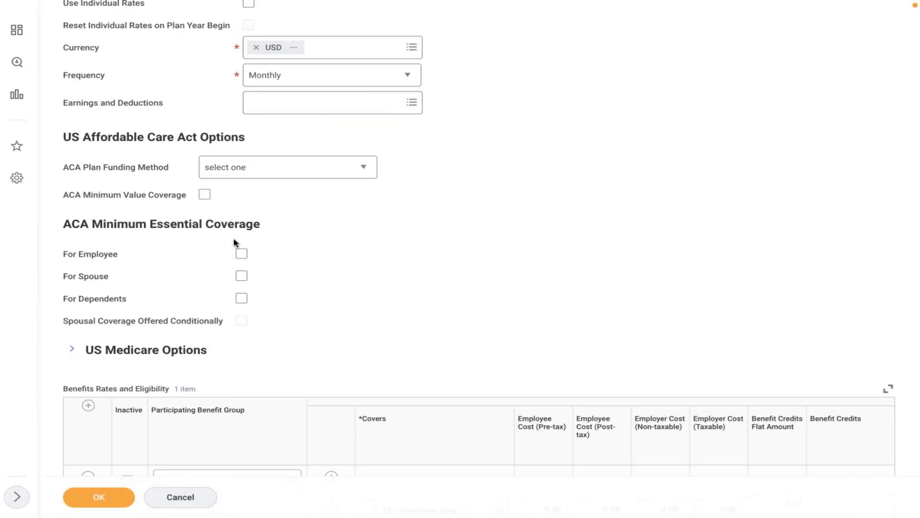
Set the rates' participating benefit group to Active Employees in U.S. - Salaried.
scroll(316, 269, "down", 5)
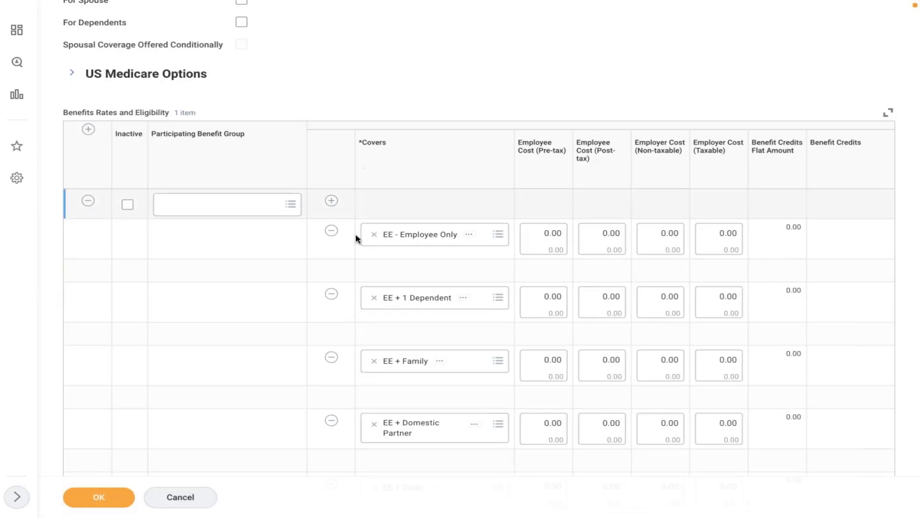
left_click(259, 354)
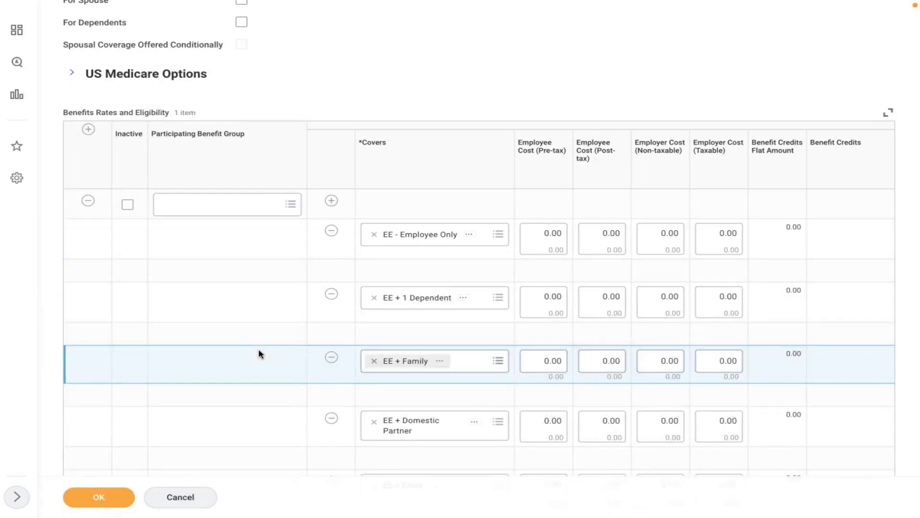
left_click(254, 294)
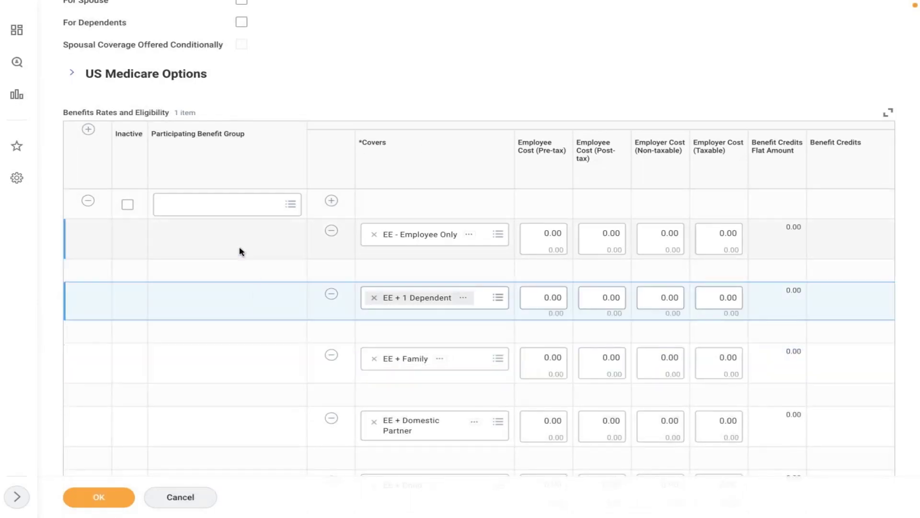
left_click(219, 209)
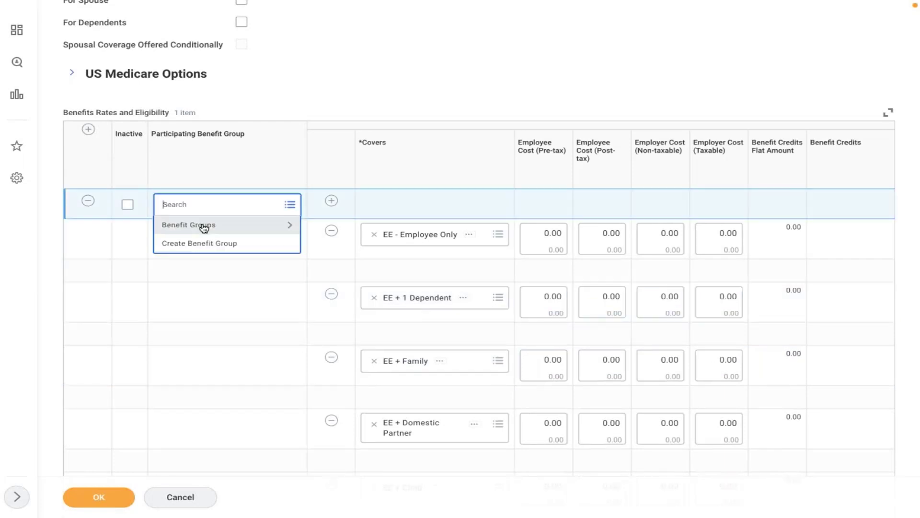
left_click(202, 225)
left_click(216, 249)
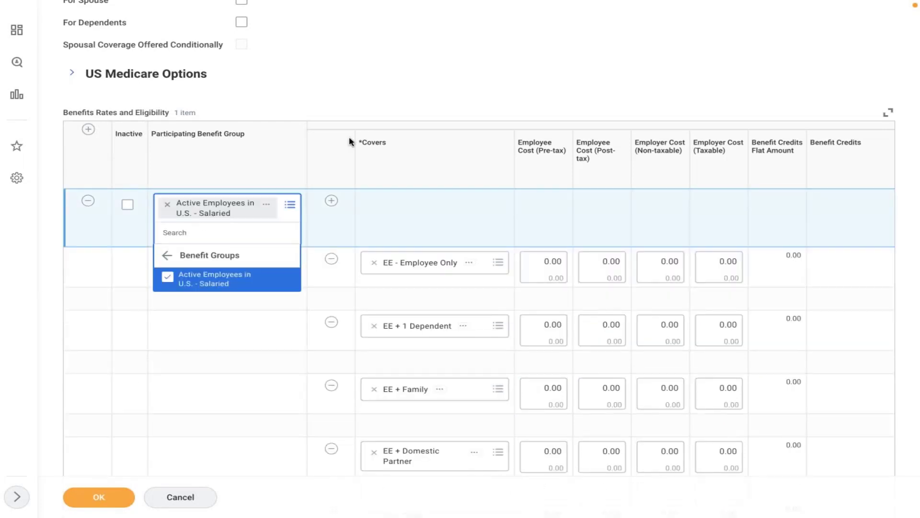
left_click(382, 95)
Review the listed coverage rows, such as EE + Domestic Partner, all costed at 0.00.
scroll(382, 94, "down", 2)
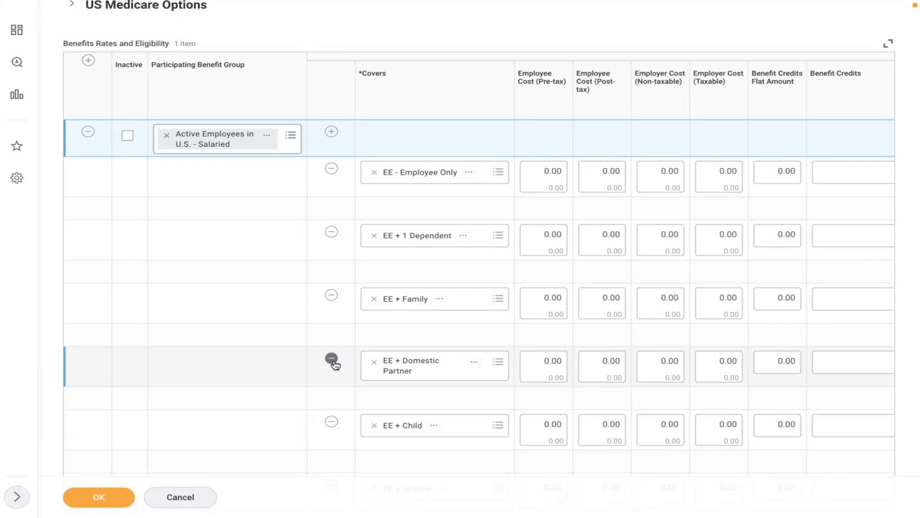
left_click(302, 353)
scroll(304, 354, "down", 1)
scroll(302, 353, "down", 2)
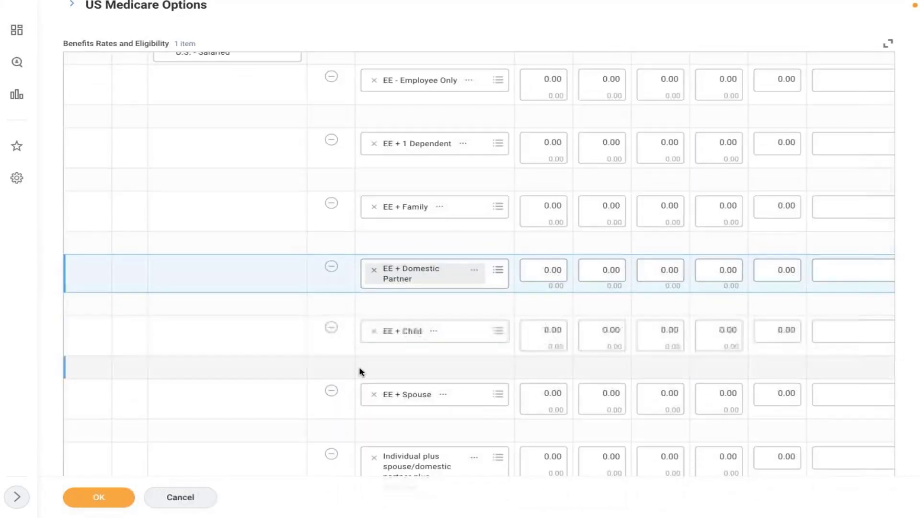
scroll(359, 367, "down", 6)
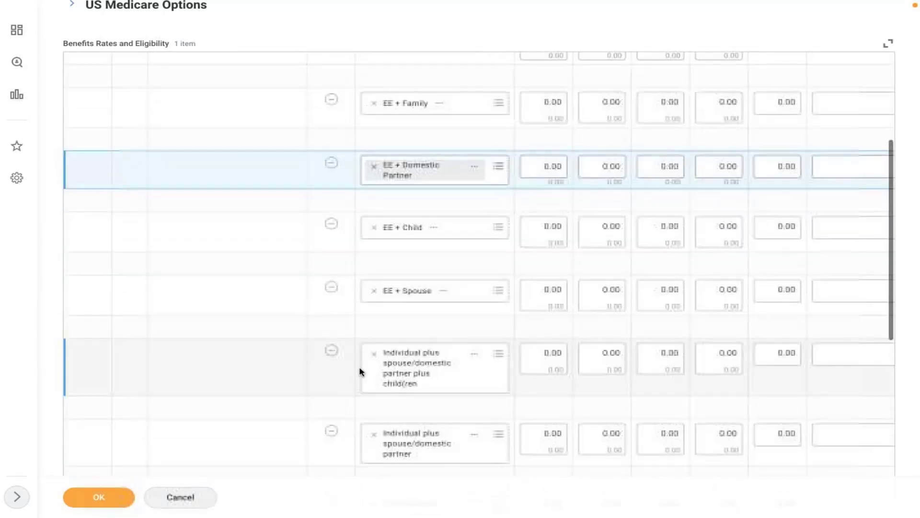
scroll(359, 371, "down", 7)
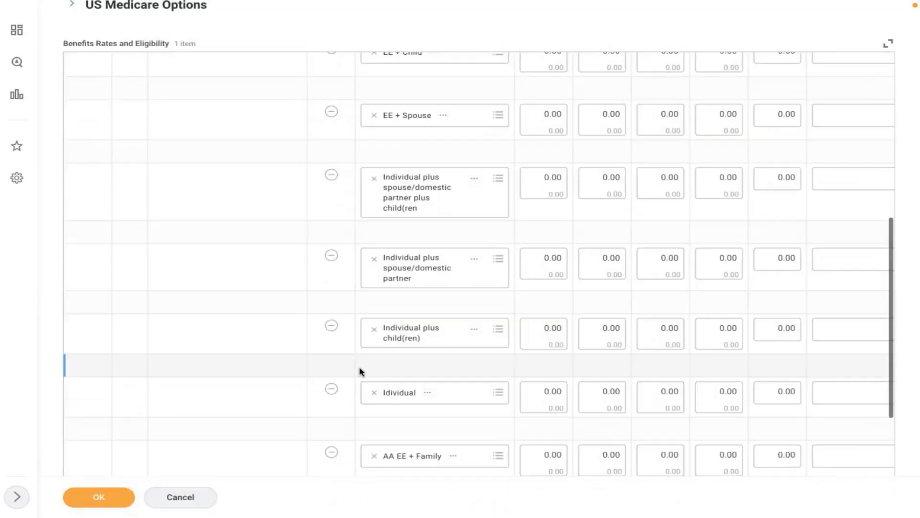
scroll(359, 372, "down", 1)
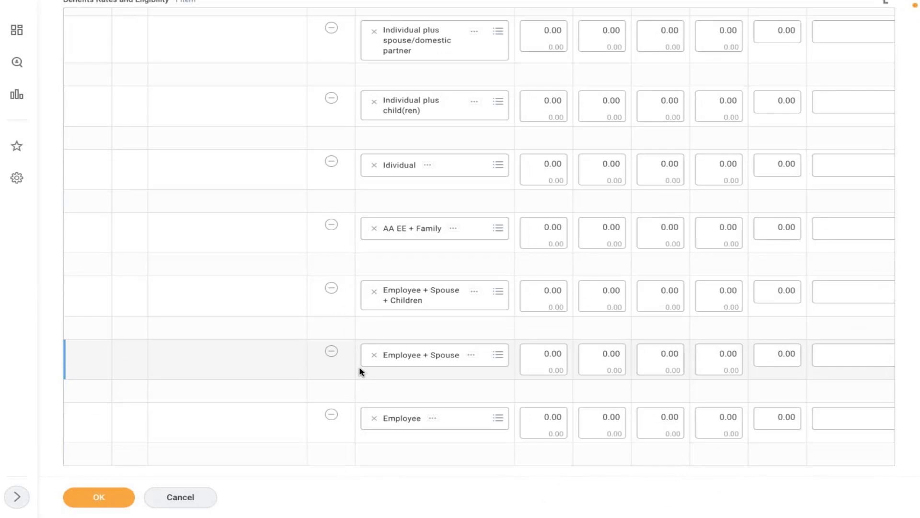
scroll(360, 371, "up", 3)
scroll(360, 371, "up", 8)
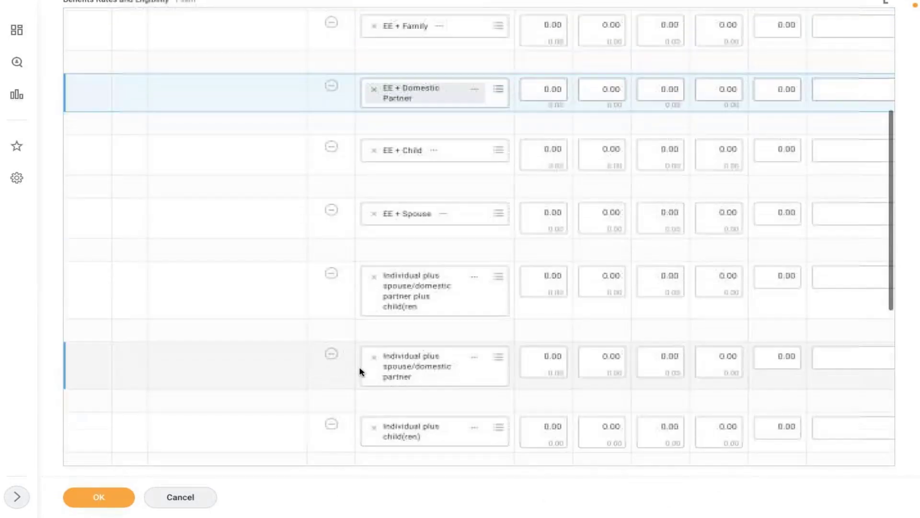
scroll(359, 368, "up", 1)
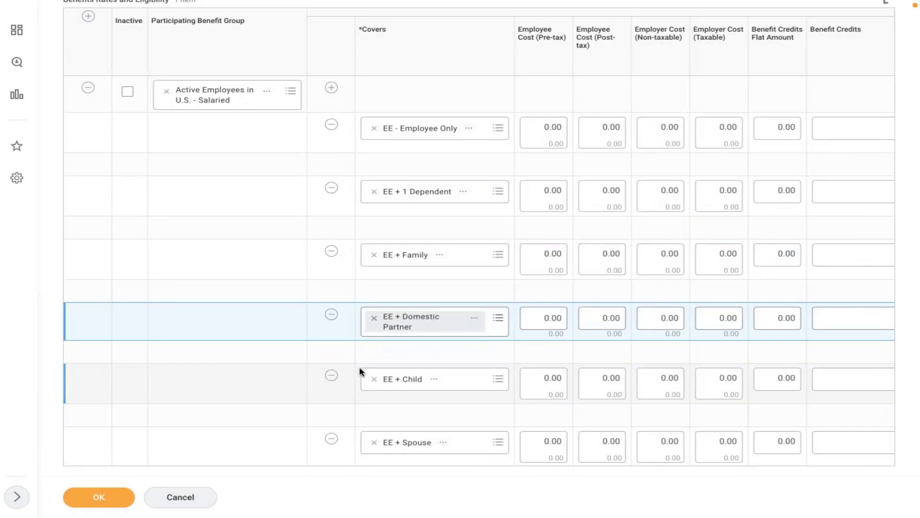
Remove the EE + 1 Dependent, EE + Family, EE + Domestic Partner and Individual-plus rows.
left_click(331, 189)
left_click(331, 188)
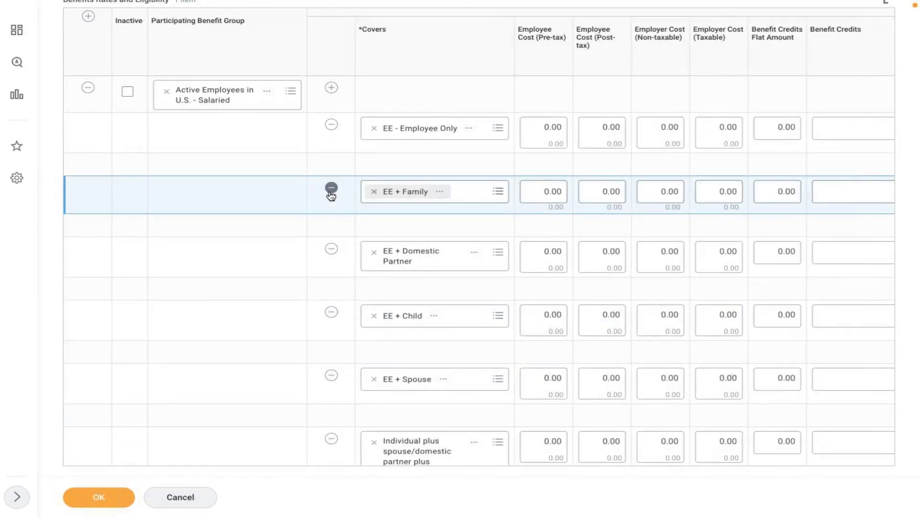
left_click(331, 189)
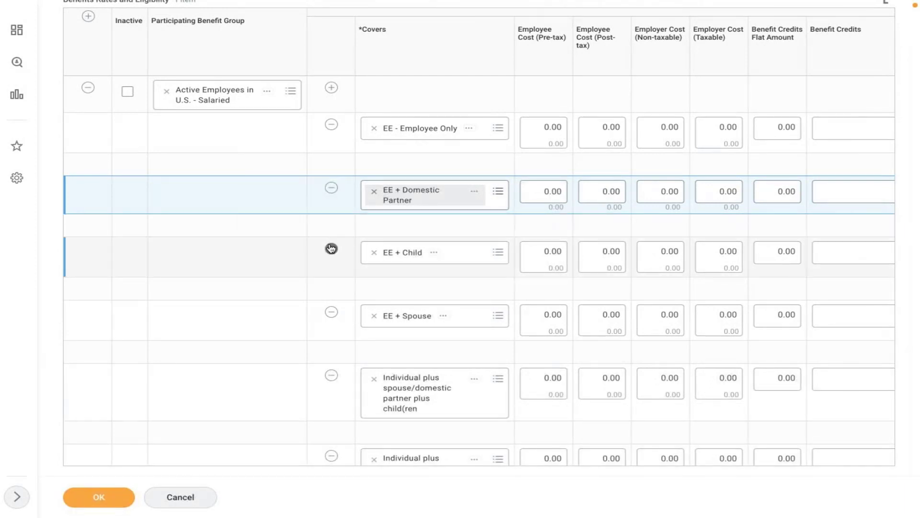
left_click(334, 187)
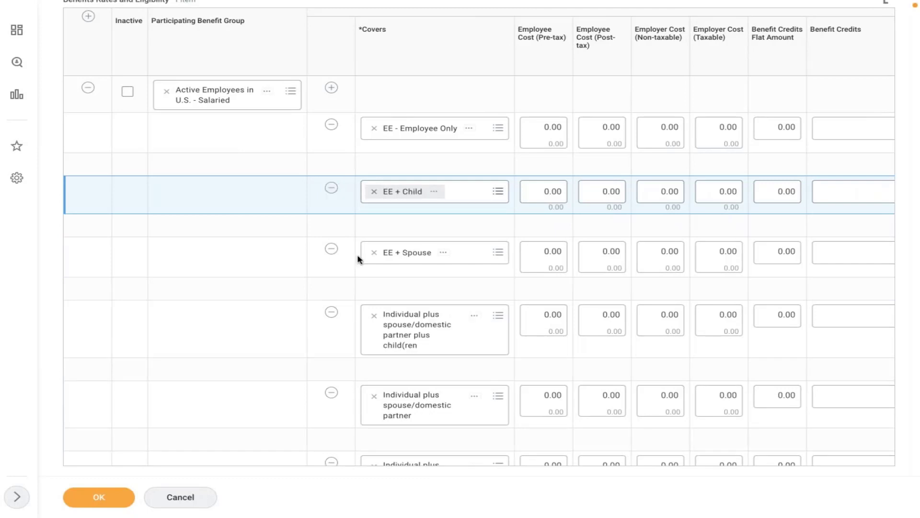
left_click(332, 313)
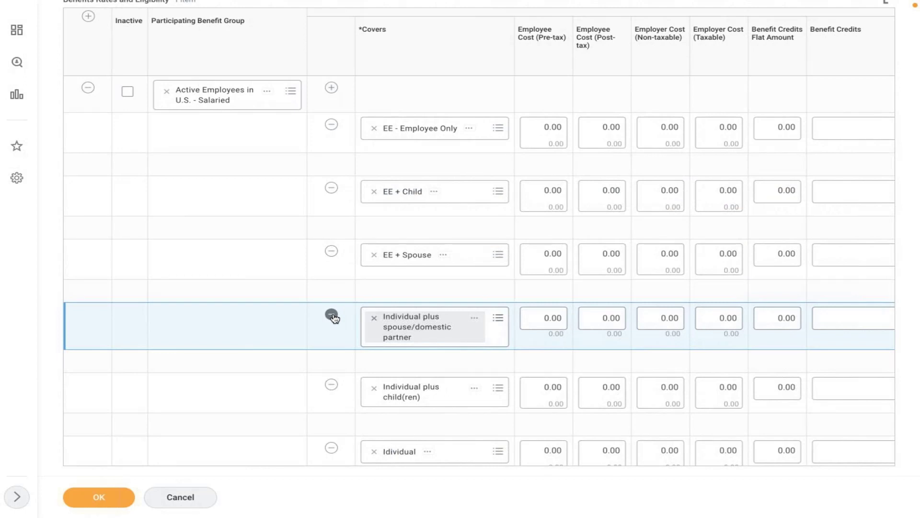
left_click(332, 315)
left_click(332, 314)
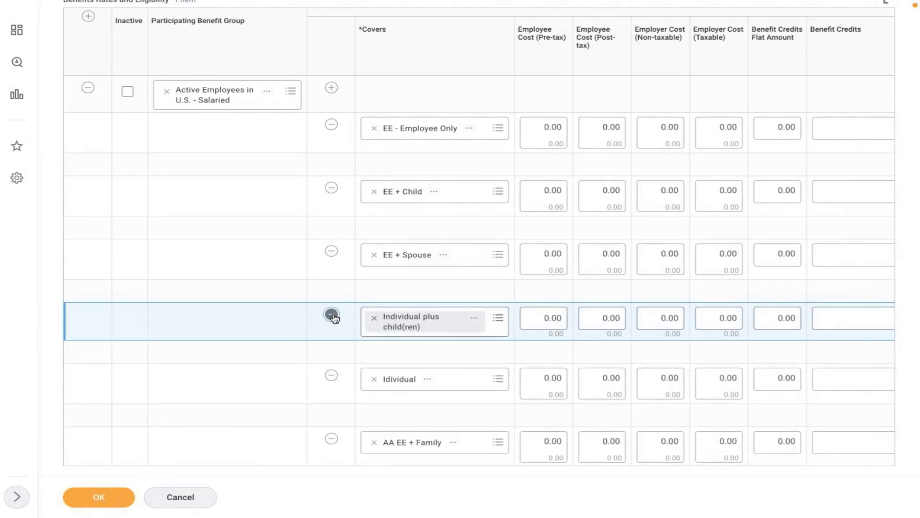
Remove the Individual, AA EE + Family, Employee + Spouse and Employee rows, keeping EE + Child.
left_click(331, 315)
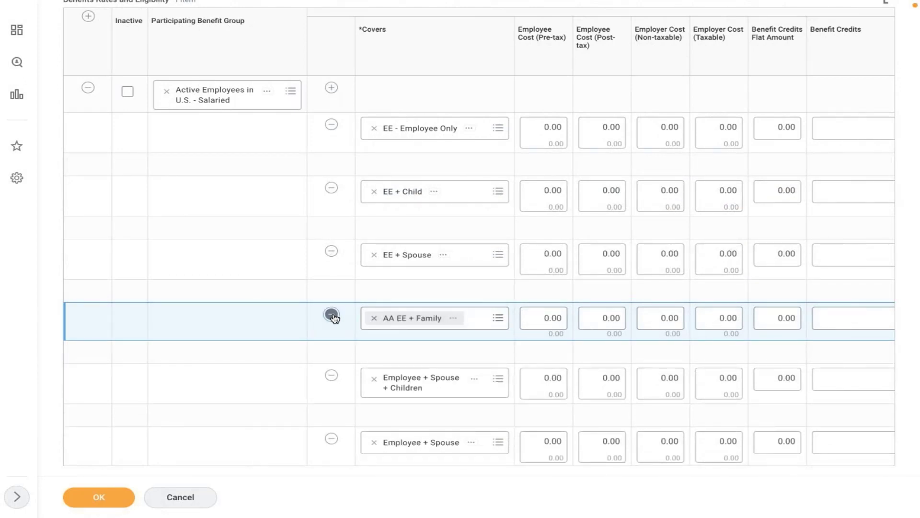
left_click(332, 315)
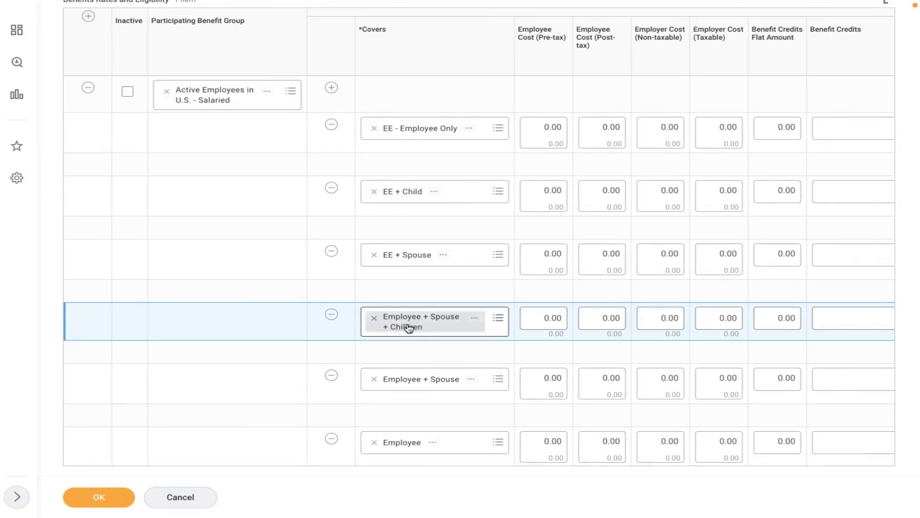
left_click(331, 375)
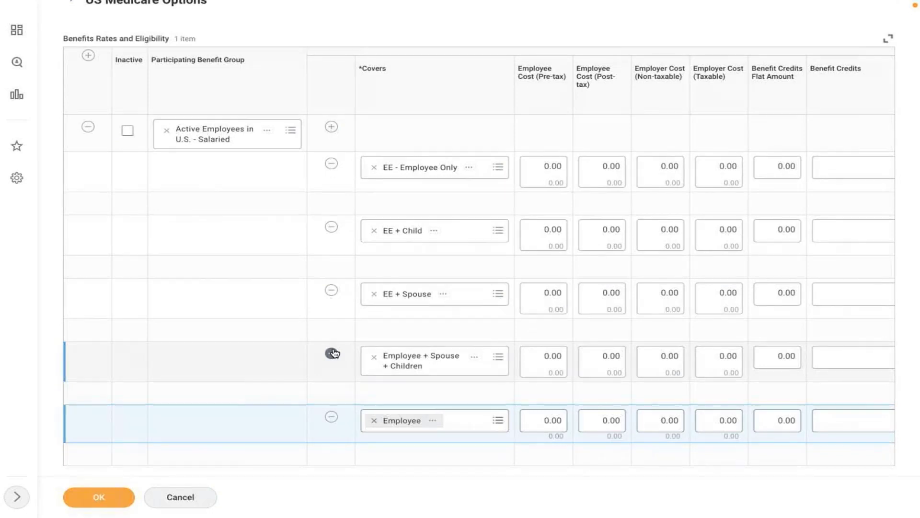
left_click(331, 416)
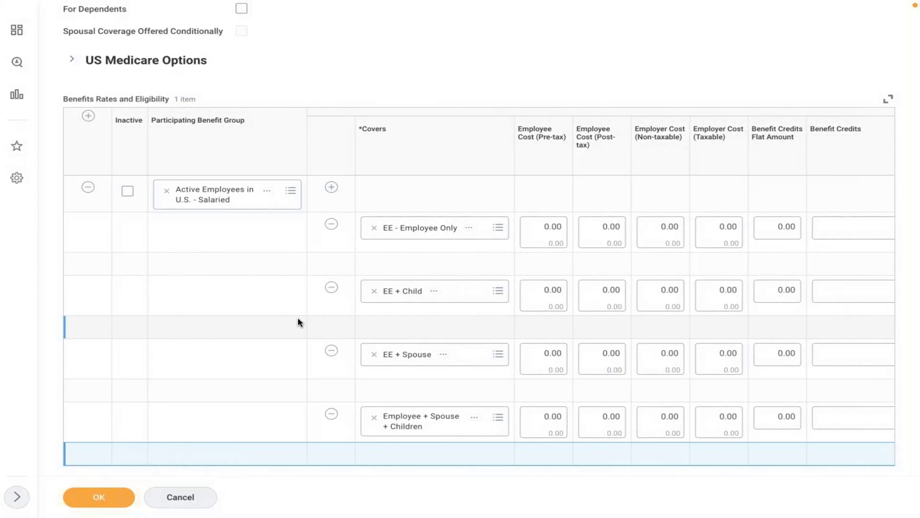
left_click(298, 320)
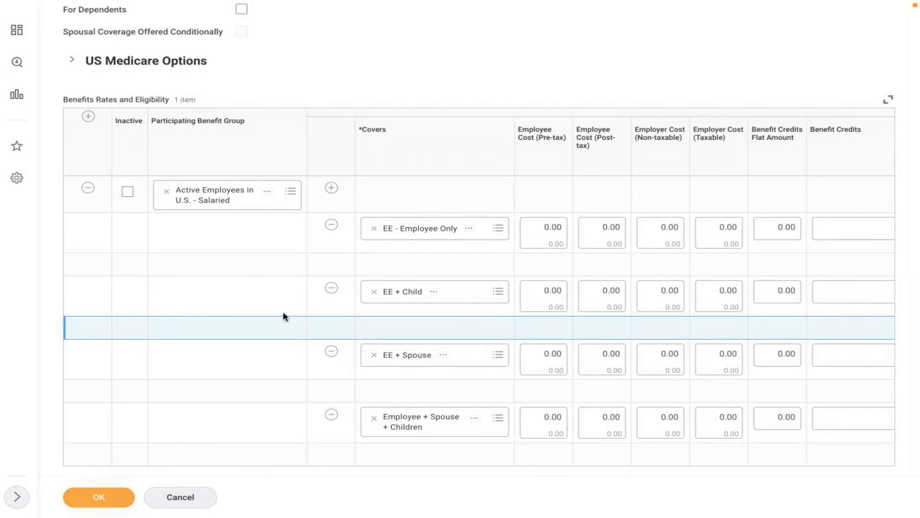
left_click(283, 314)
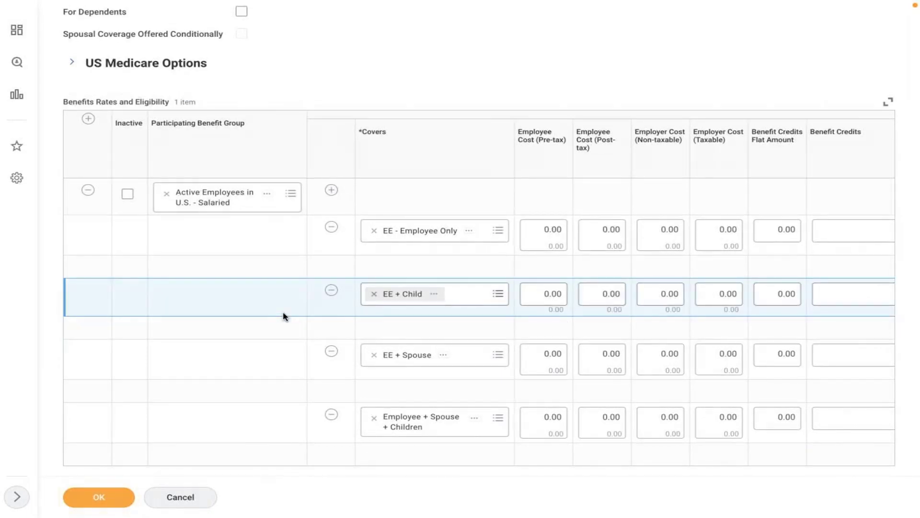
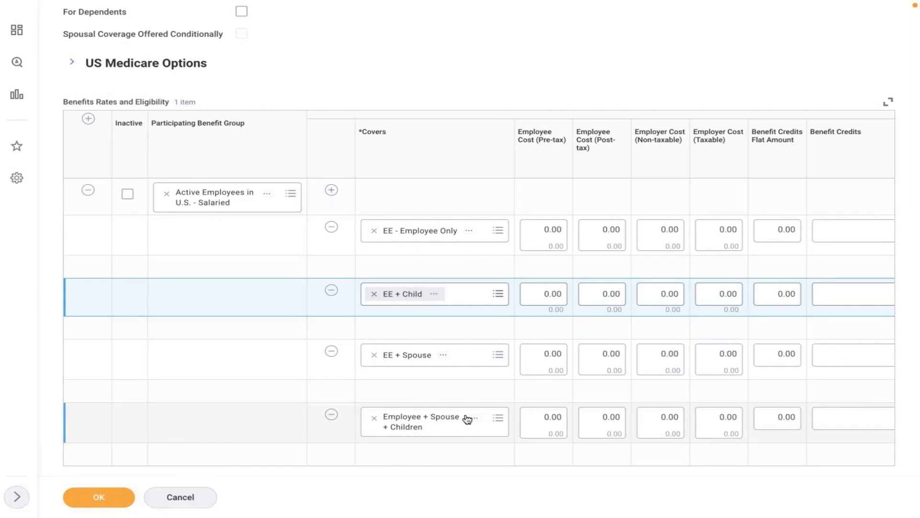
Enter pre-tax employee costs of 10, 15, 20 and 30 for EE Only, EE + Child, EE + Spouse and family tiers.
left_click(262, 367)
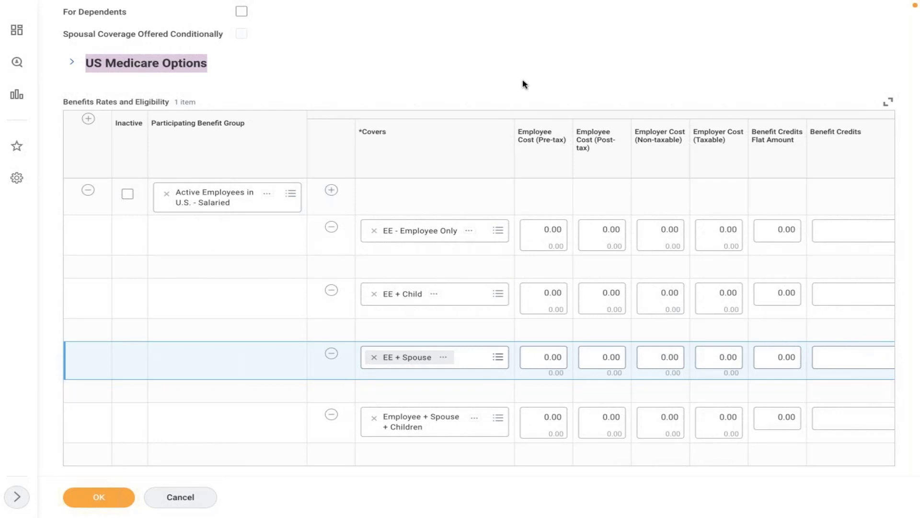
left_click(532, 230)
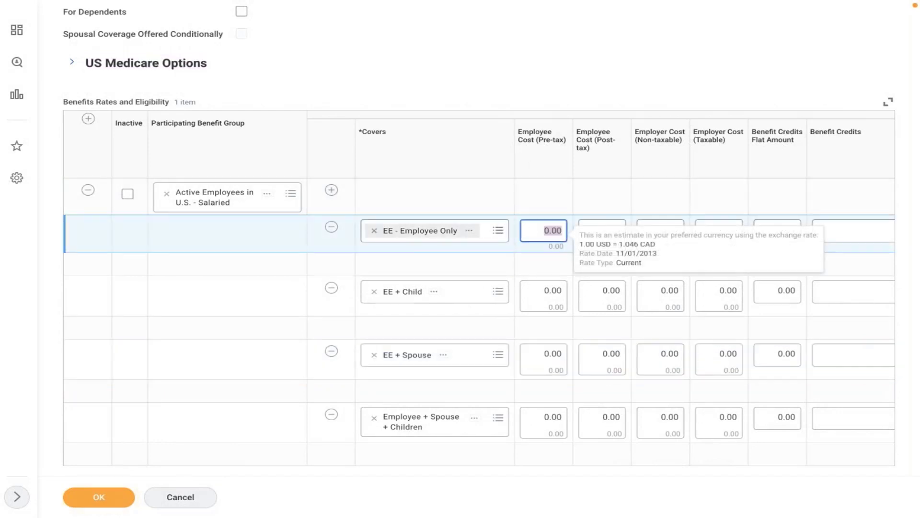
type("10")
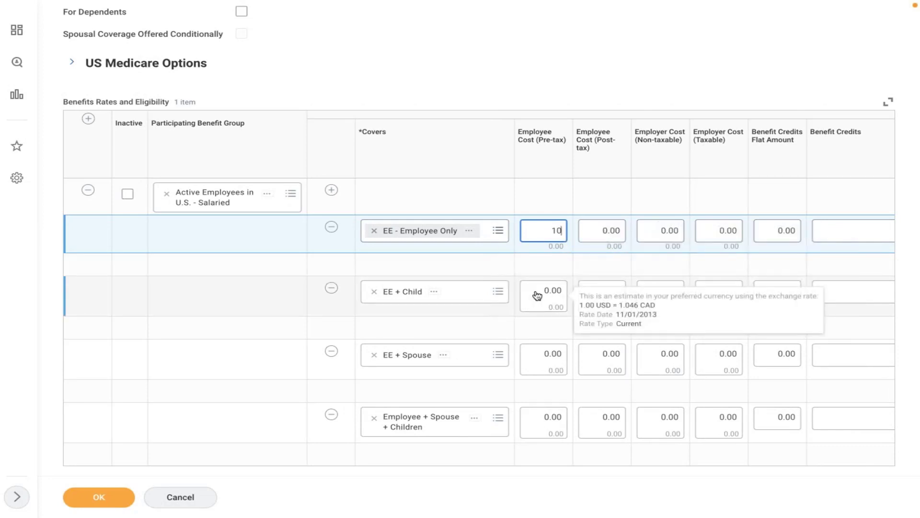
left_click(537, 295)
type("15")
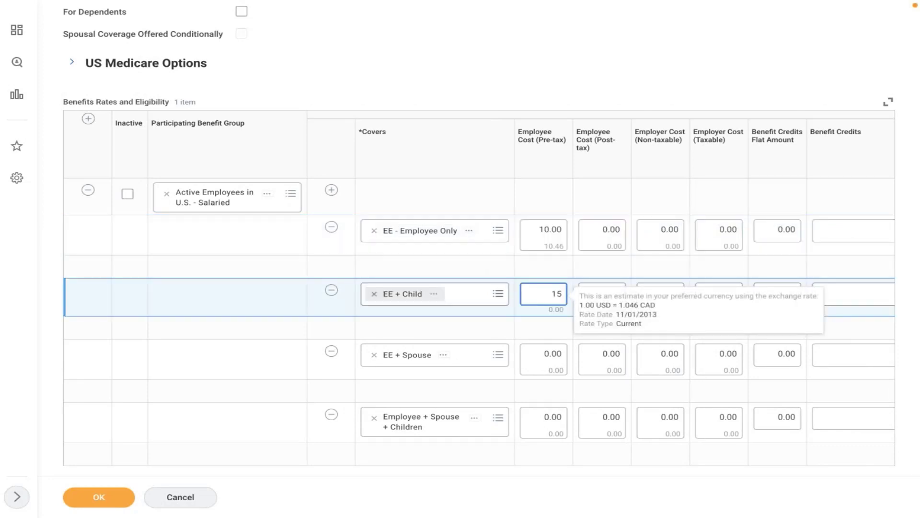
left_click(532, 355)
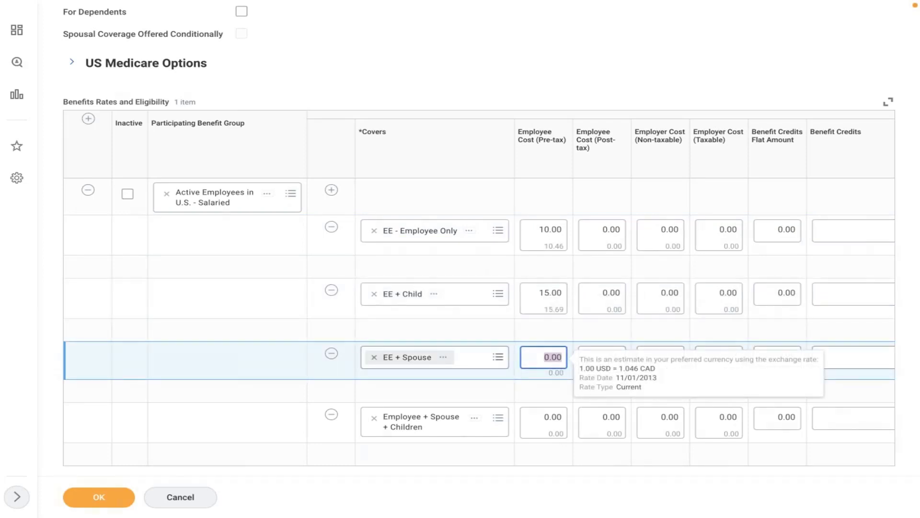
type("20")
left_click(538, 429)
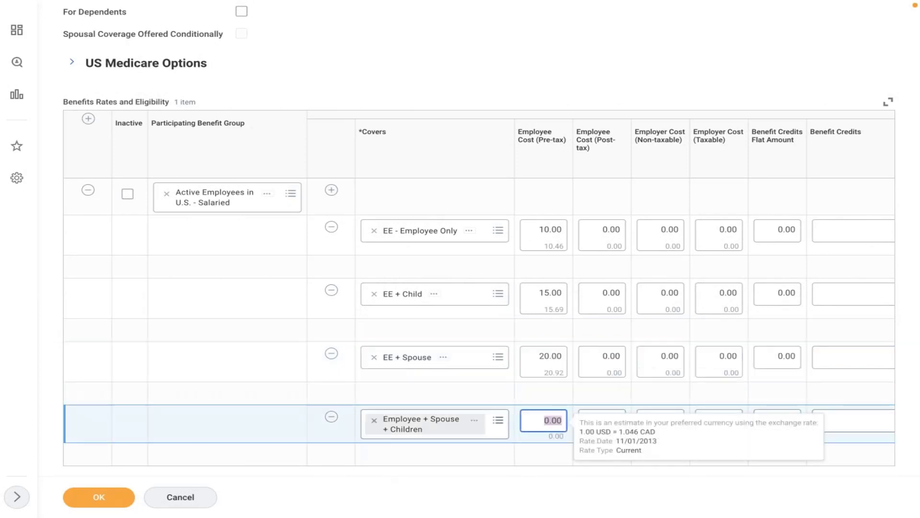
type("30")
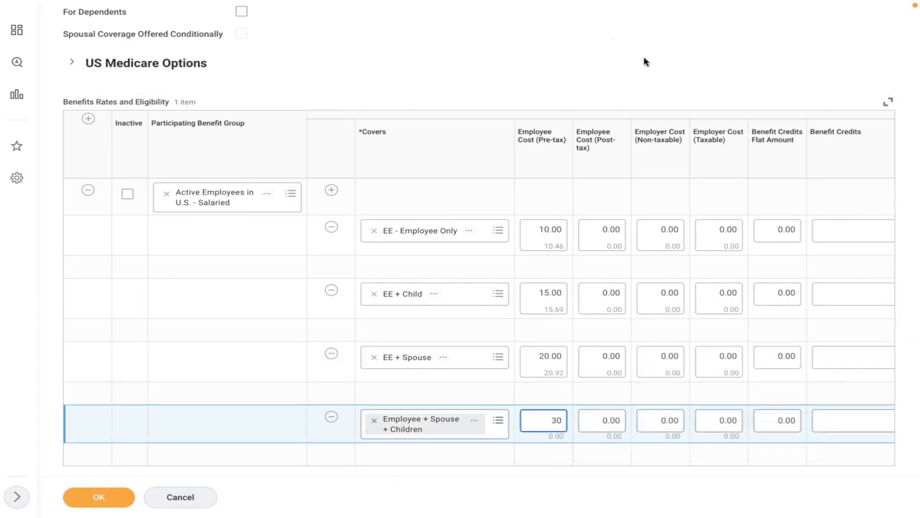
left_click(697, 81)
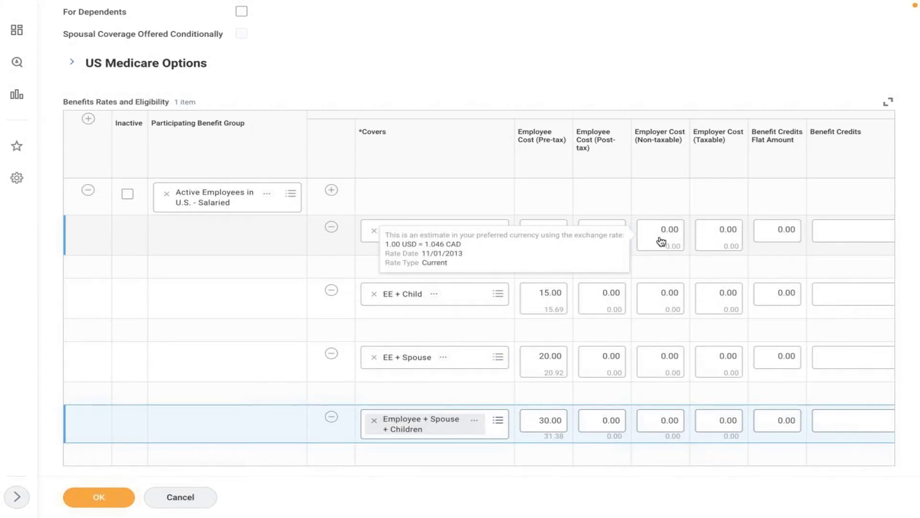
Enter a 15.00 non-taxable employer cost on all four tiers and save the AMD - Medical - MET LIFE plan.
left_click(719, 230)
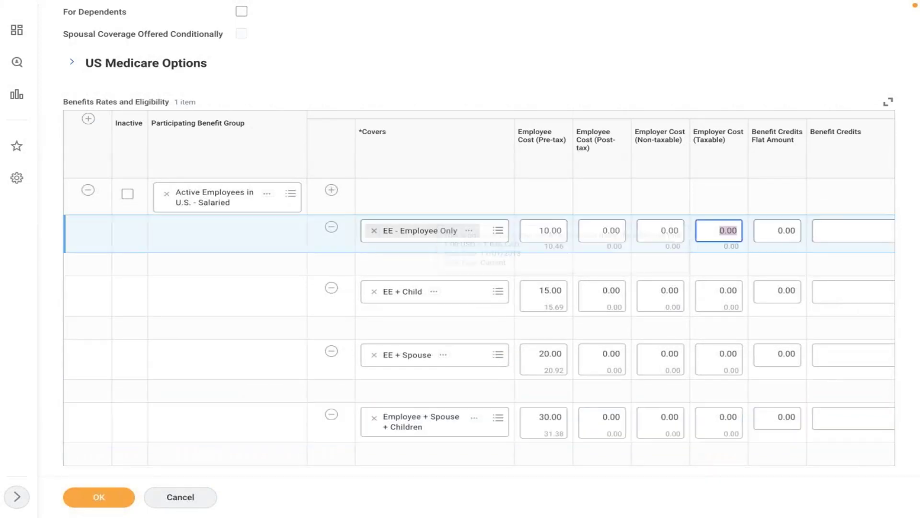
left_click(662, 231)
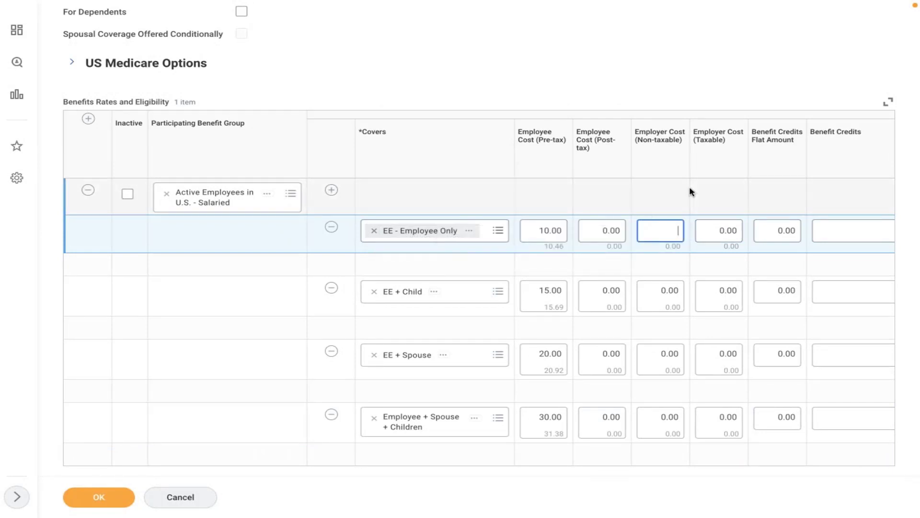
type("5")
left_click(661, 292)
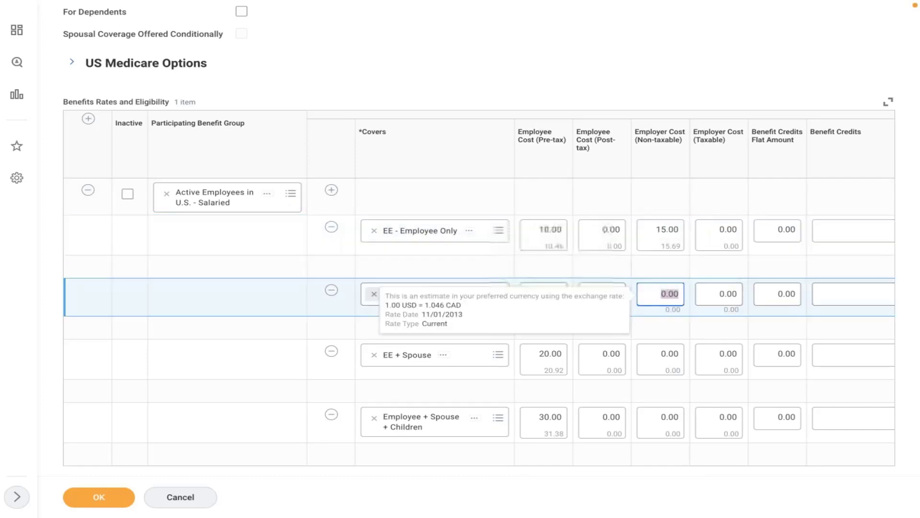
type("15")
left_click(660, 357)
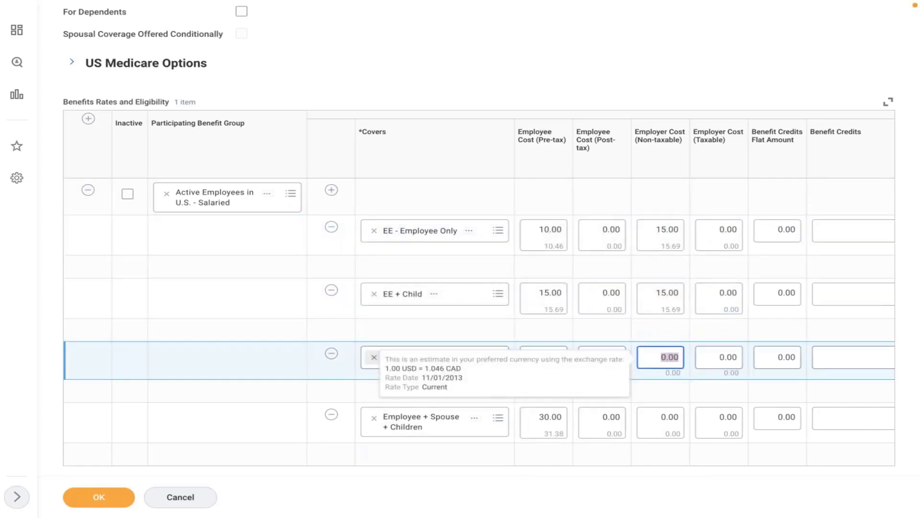
type("15")
left_click(654, 426)
type("15")
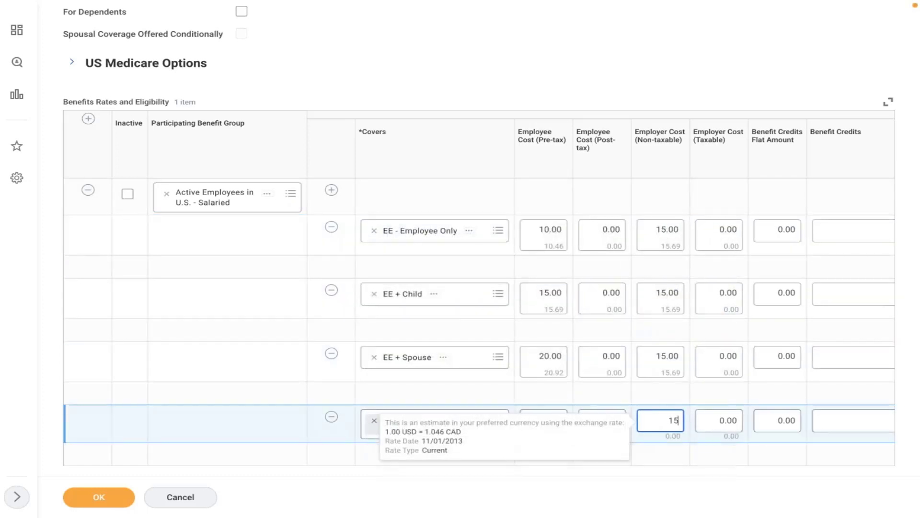
left_click(720, 51)
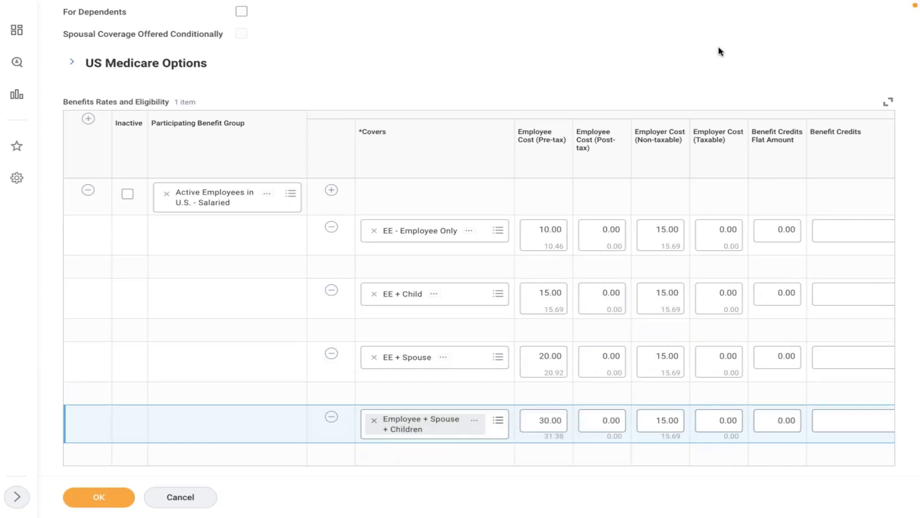
left_click(92, 501)
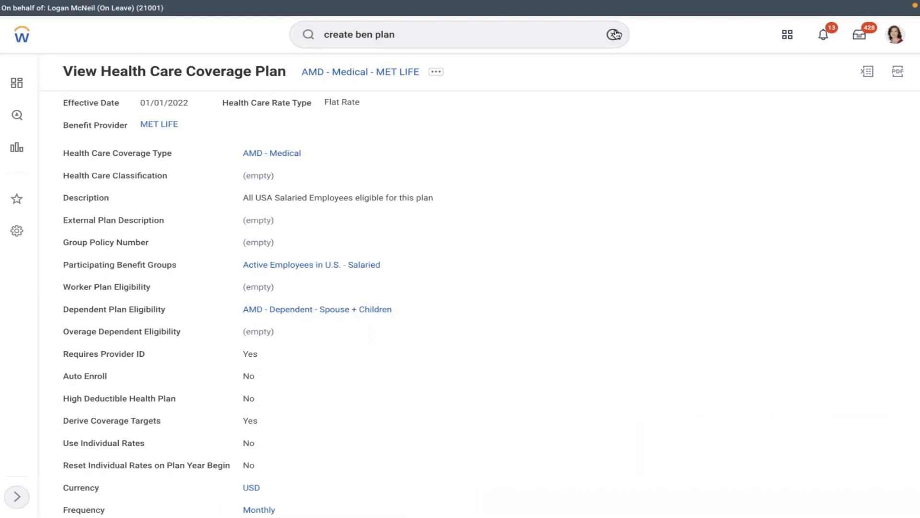
Search 'create ben event' and launch the Create Benefit Event Type task.
left_click(612, 34)
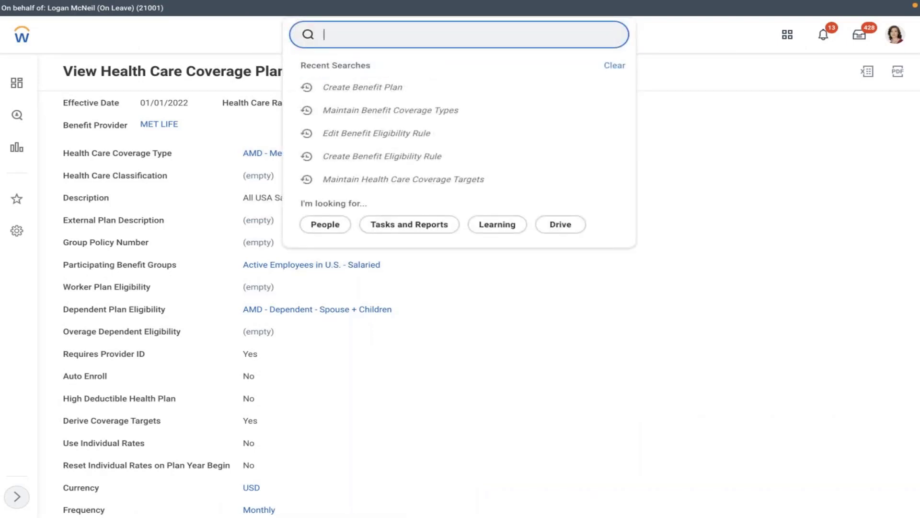
type("create ben event")
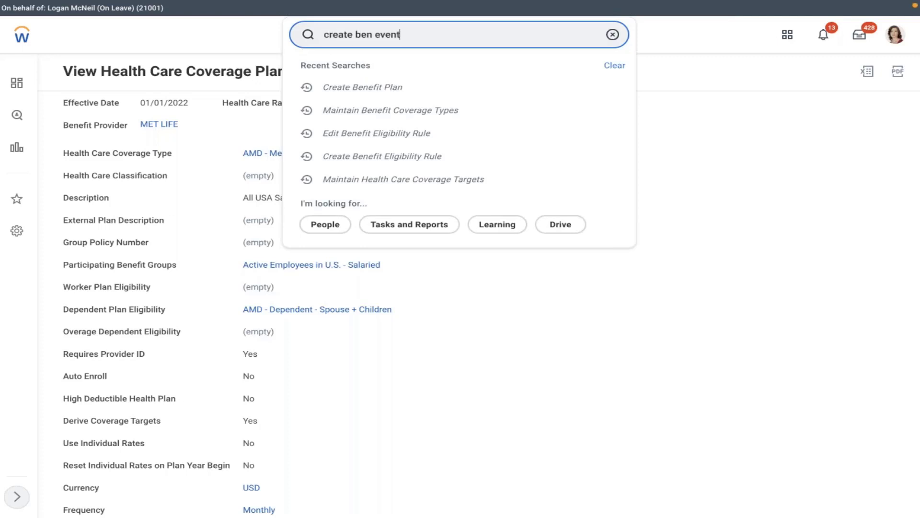
left_click(460, 84)
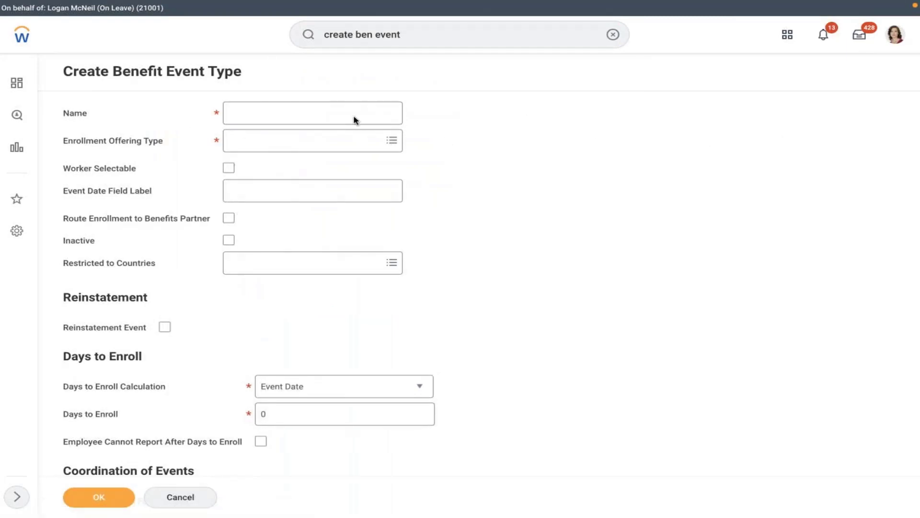
Name the event type 'AMD - Medeical', pick the AMD - Medical offering and make it worker selectable.
left_click(354, 117)
type("A")
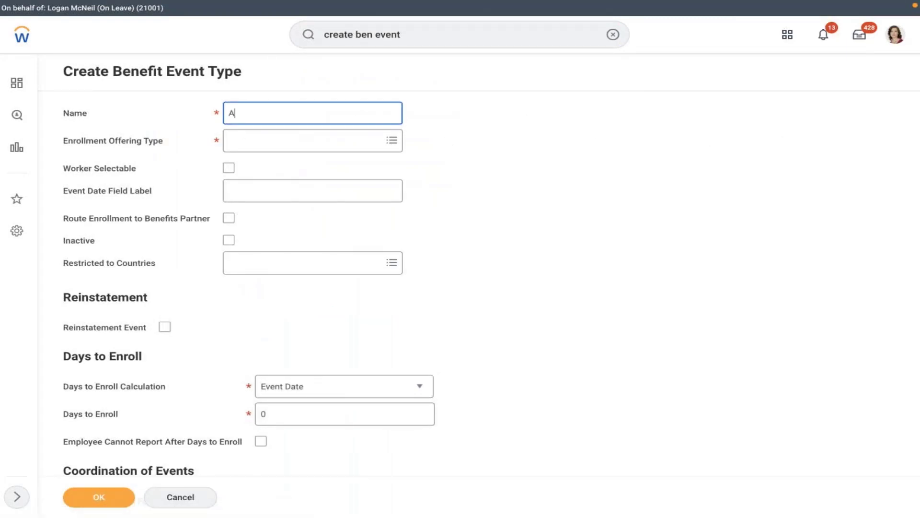
type("MD - Medeical")
left_click(288, 139)
type("ad")
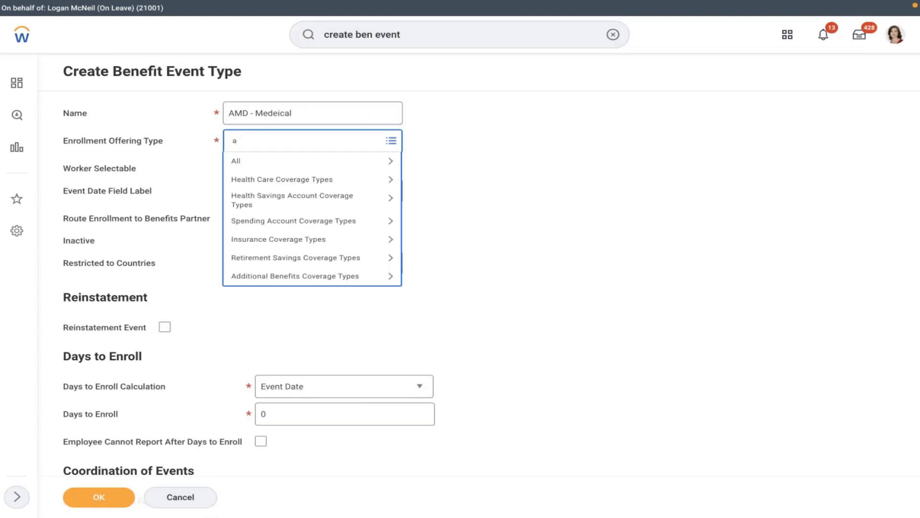
key("BackSpace")
type("amd")
key("Return")
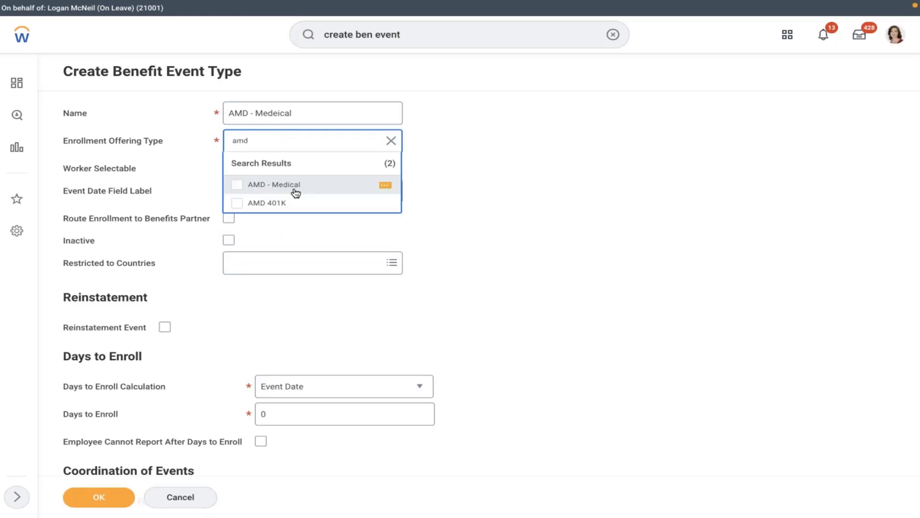
left_click(296, 191)
left_click(372, 240)
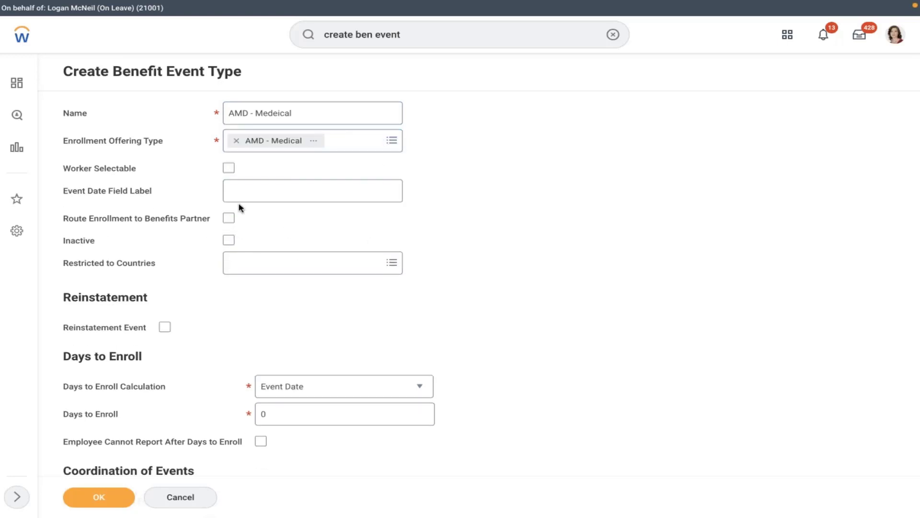
left_click(229, 168)
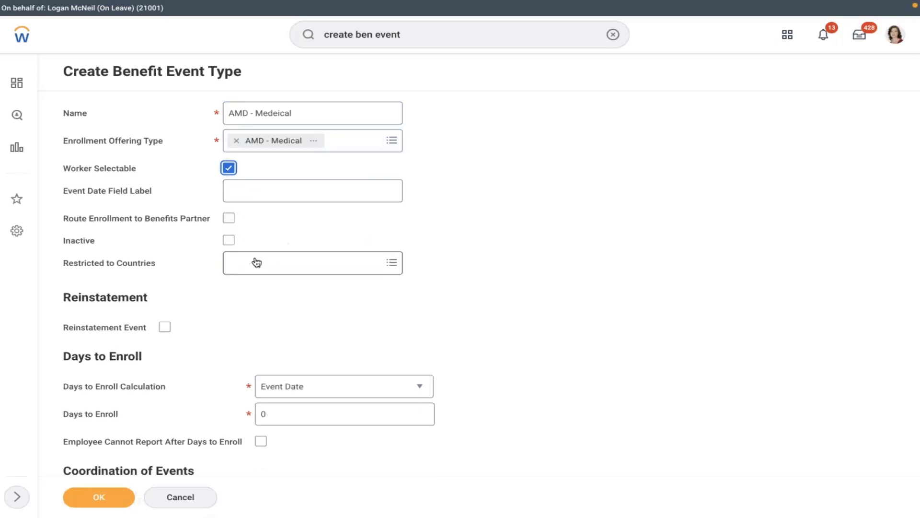
Set 30 days to enroll, restrict the event to United States of America, and save.
left_click(294, 415)
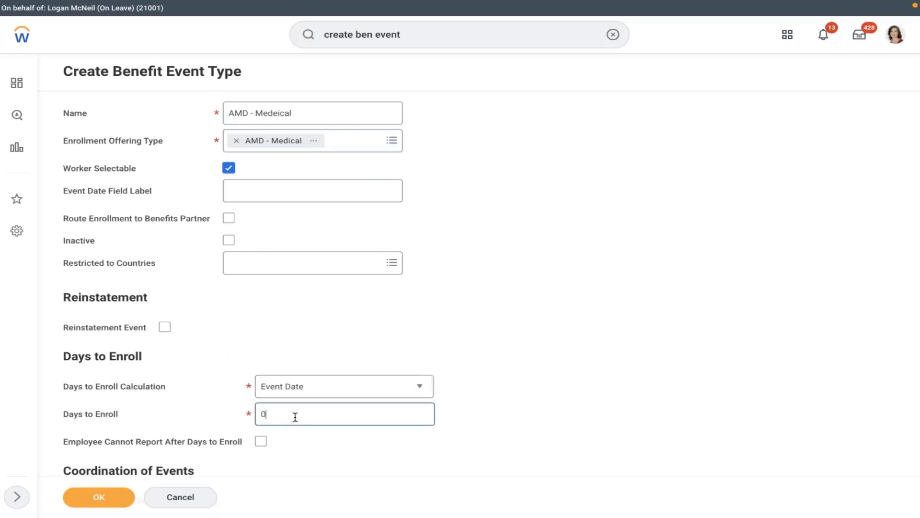
key("BackSpace")
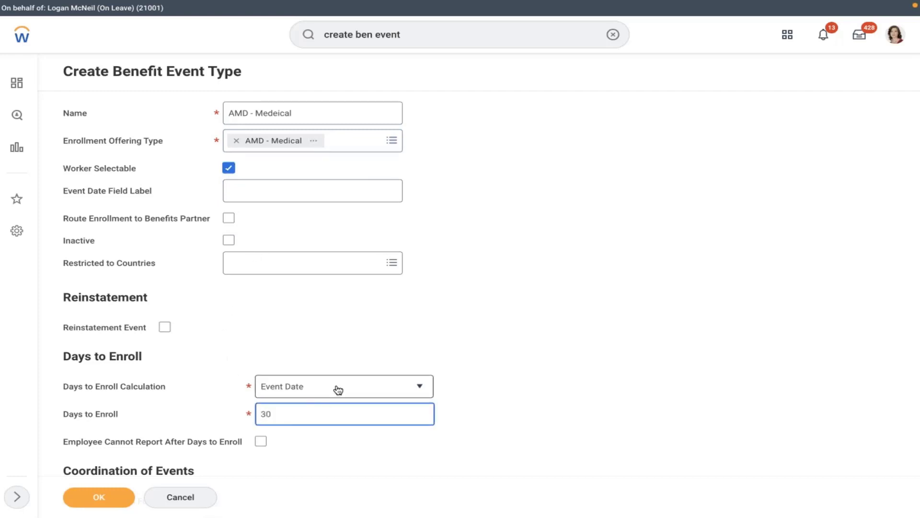
left_click(281, 268)
type("usa")
key("Return")
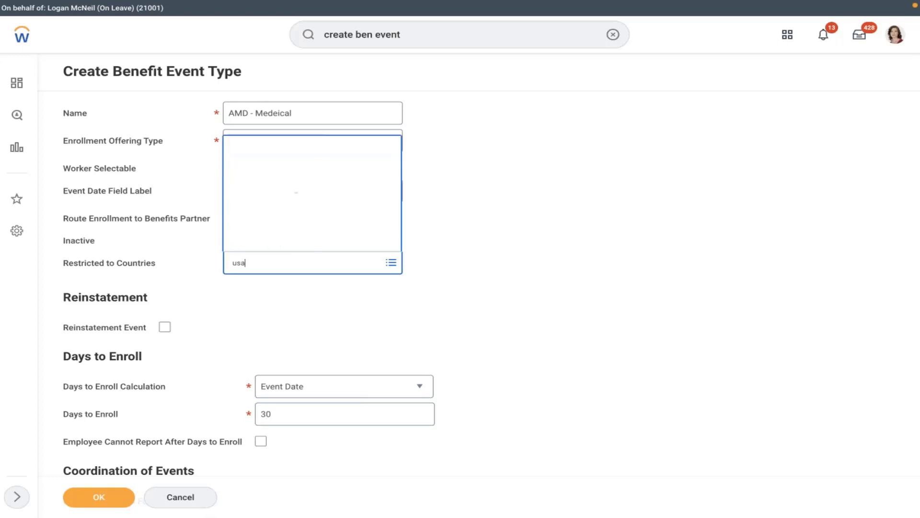
left_click(304, 244)
left_click(269, 323)
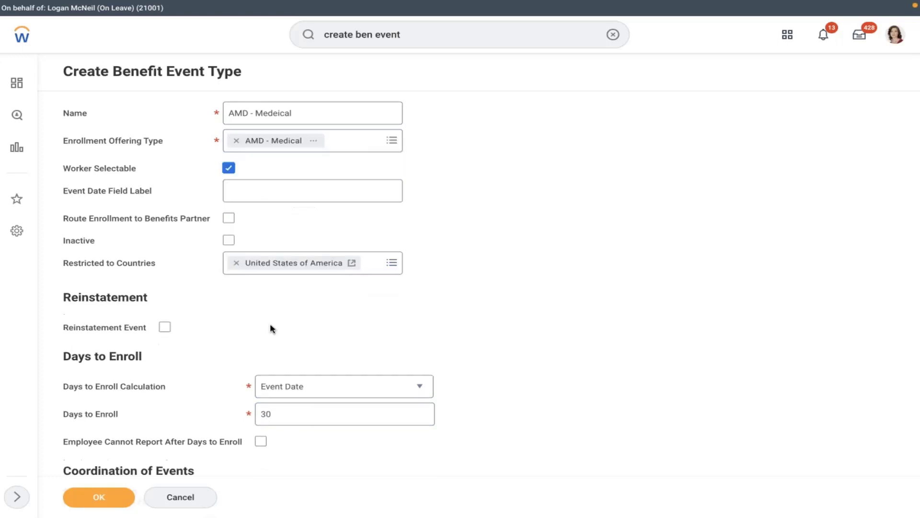
left_click(92, 497)
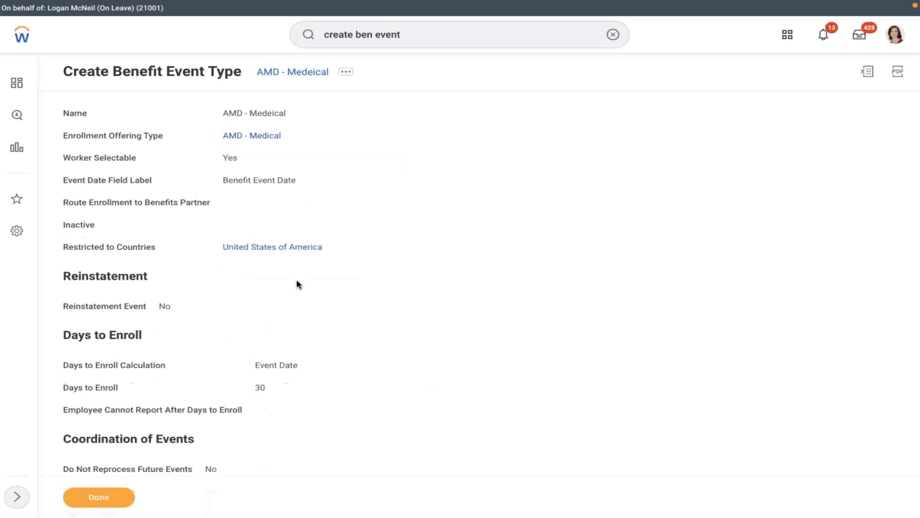
Search 'edit enro' and start the Edit Enrollment Event Rule task.
left_click(346, 74)
left_click(369, 120)
left_click(605, 40)
type("e")
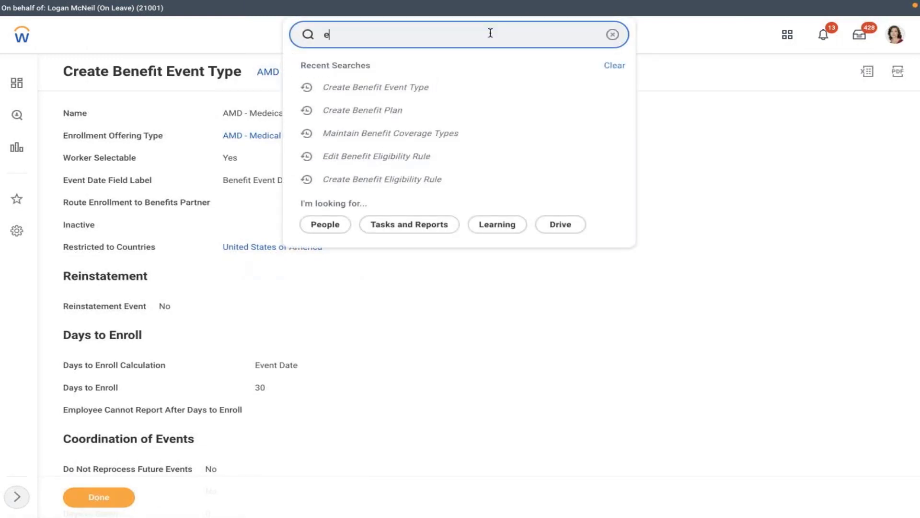
type("dit enroll")
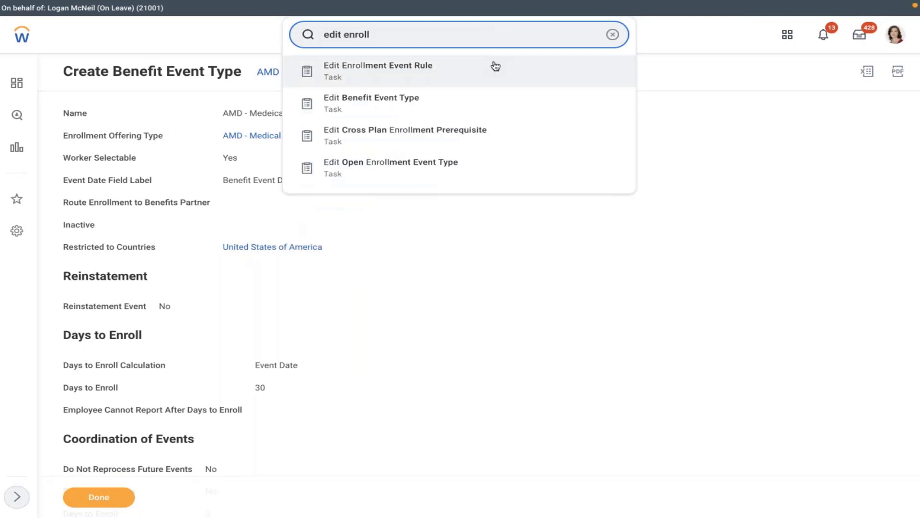
left_click(474, 75)
Select Enrollment Event Rule with effective date 01/01/2022 and confirm.
left_click(407, 150)
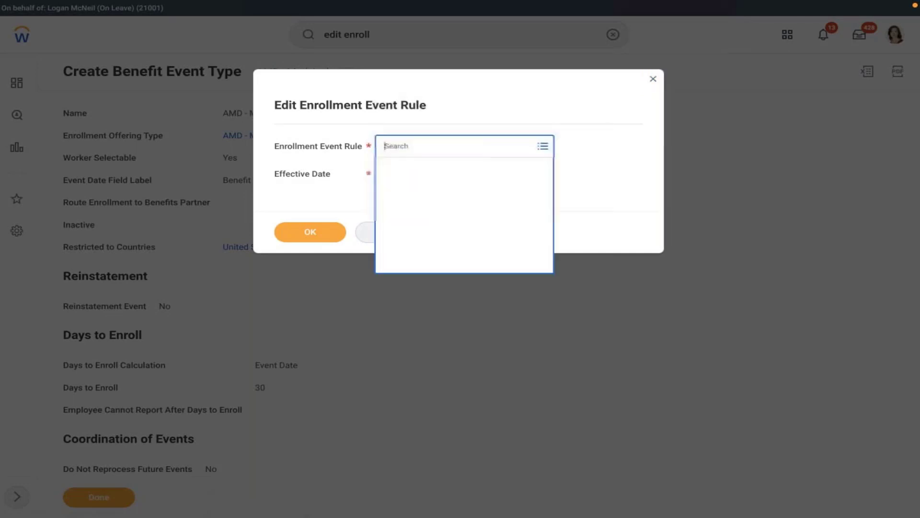
left_click(454, 164)
left_click(407, 190)
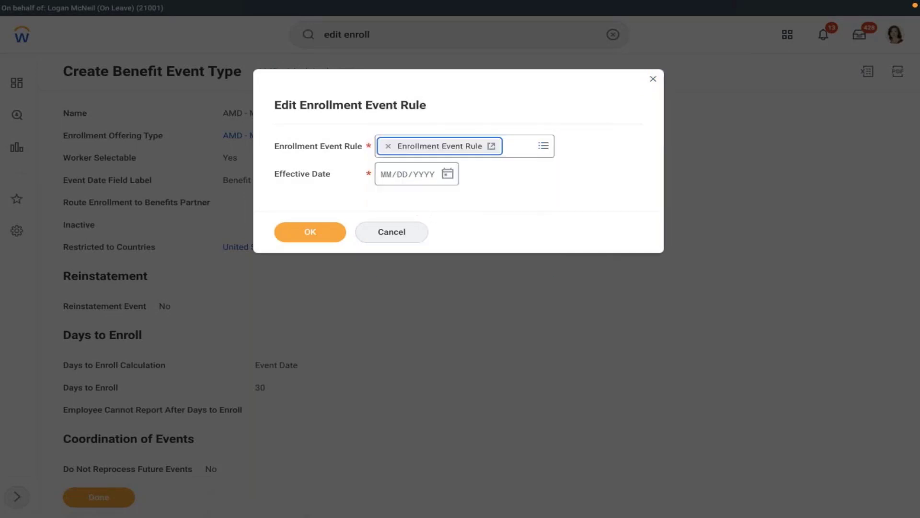
left_click(387, 177)
type("01/01/")
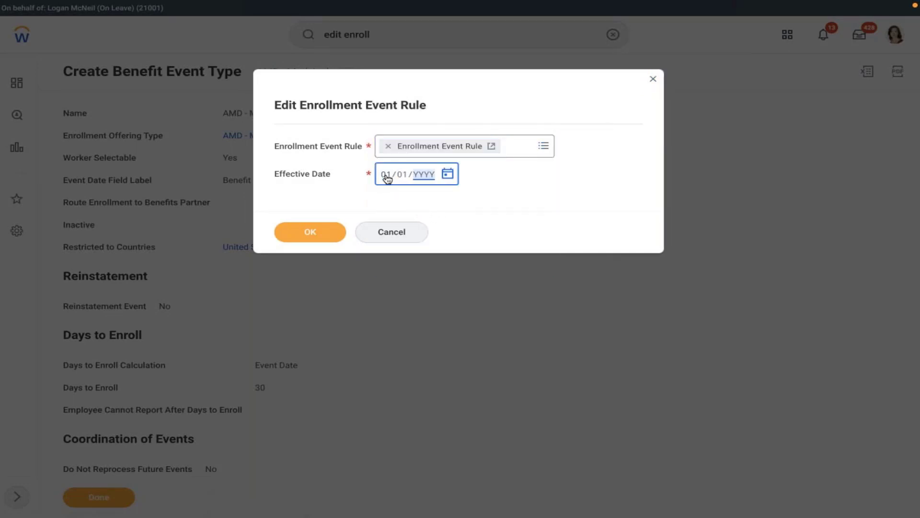
type("2022")
left_click(309, 234)
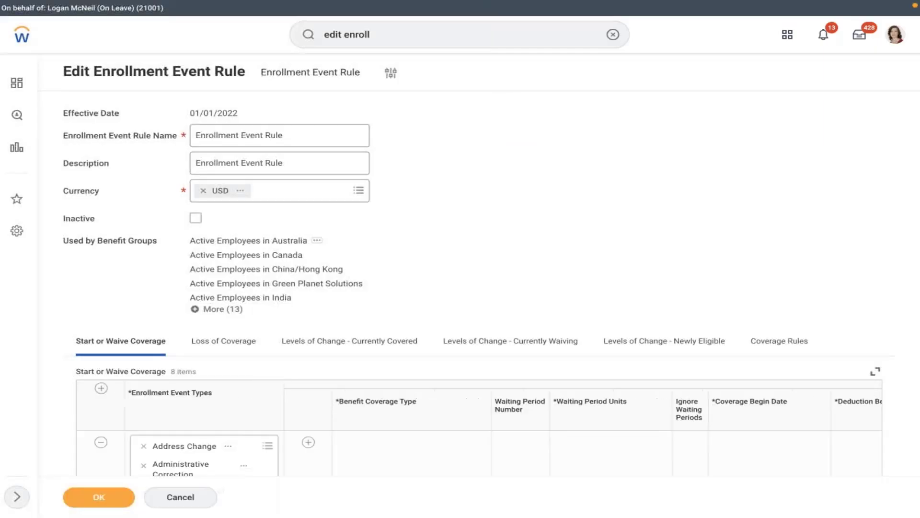
Add a Start or Waive Coverage row with the AMD - Medeical event type.
scroll(363, 271, "down", 6)
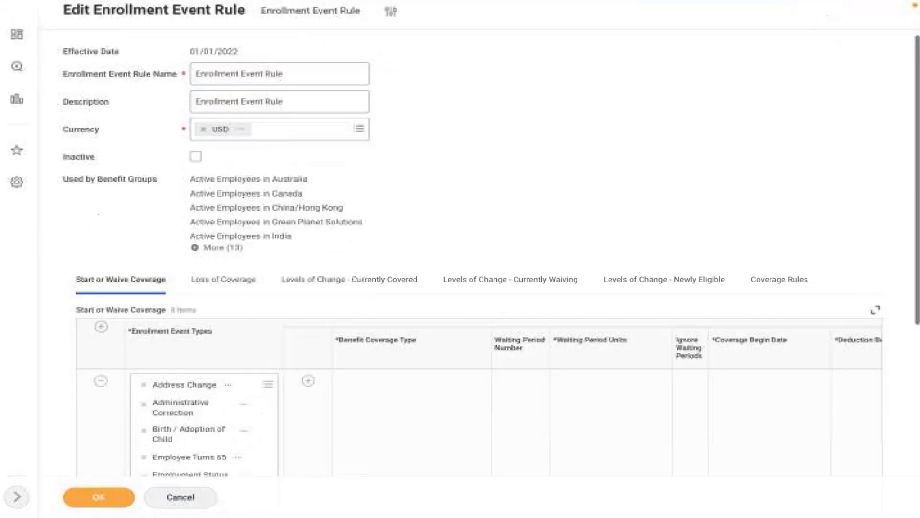
left_click(101, 66)
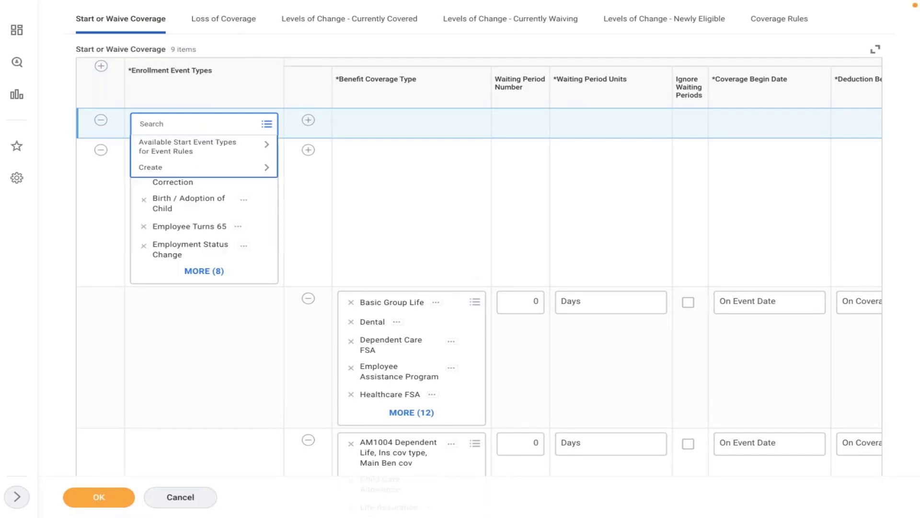
type("amd")
key("Return")
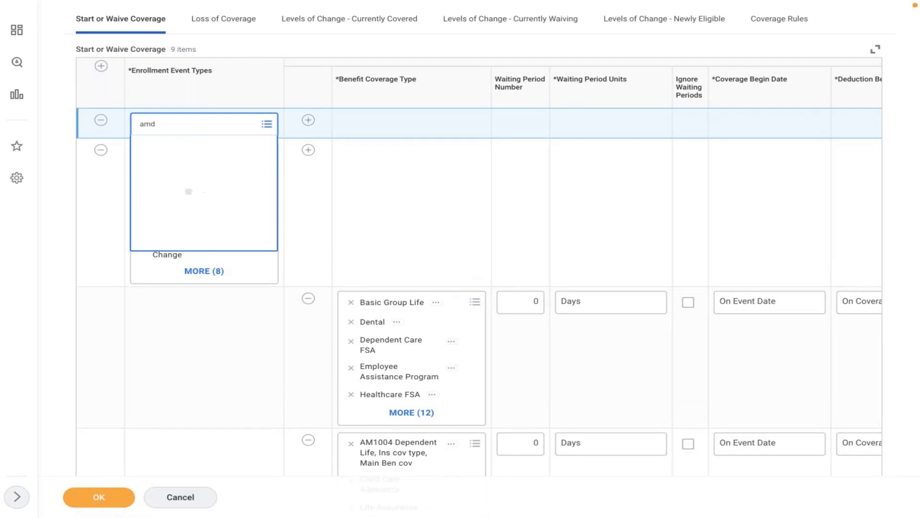
left_click(224, 169)
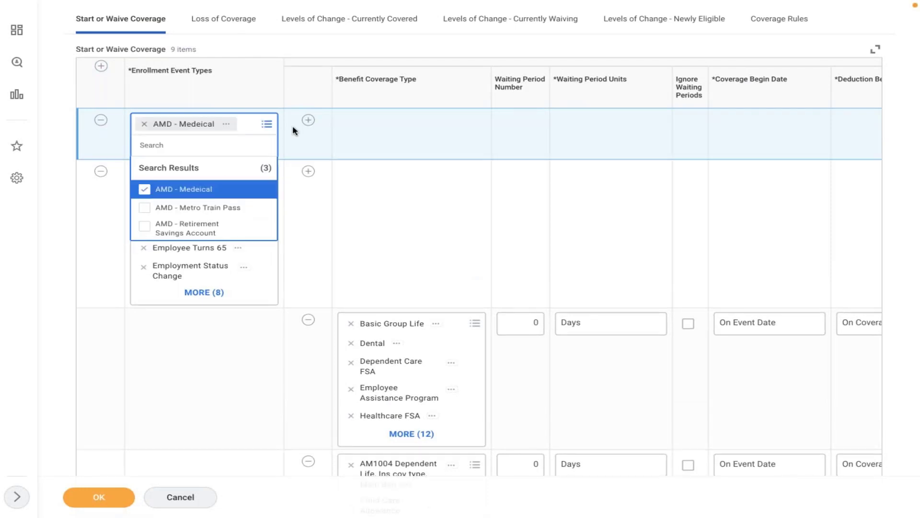
Add AMD - Medical as the coverage type under AMD - Medeical.
left_click(308, 120)
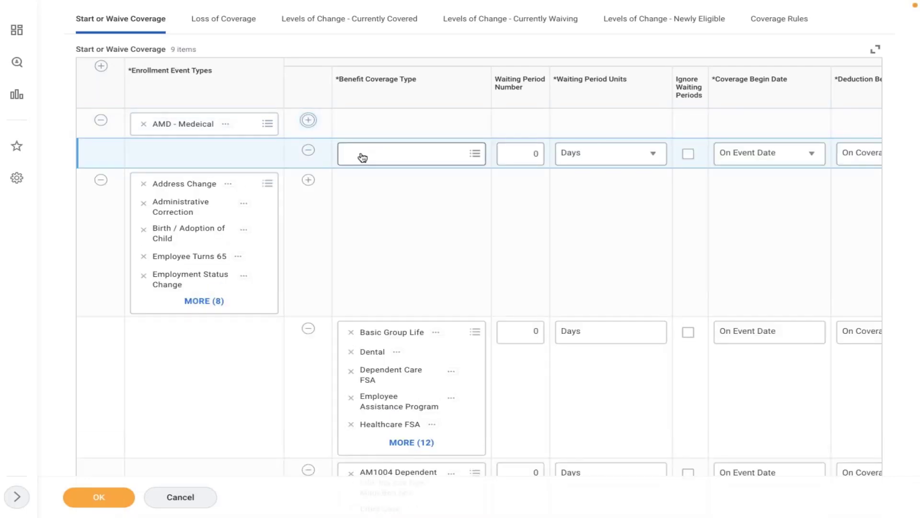
left_click(359, 154)
type("amd")
key("Return")
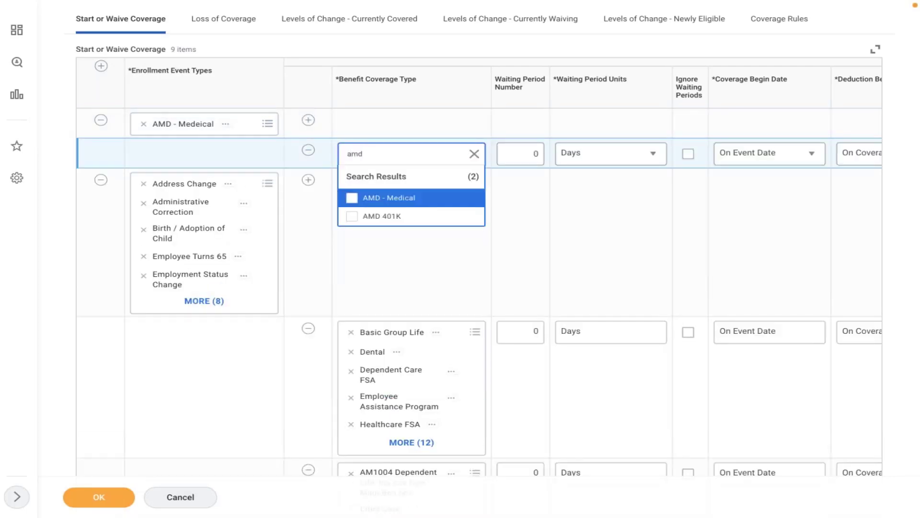
left_click(401, 197)
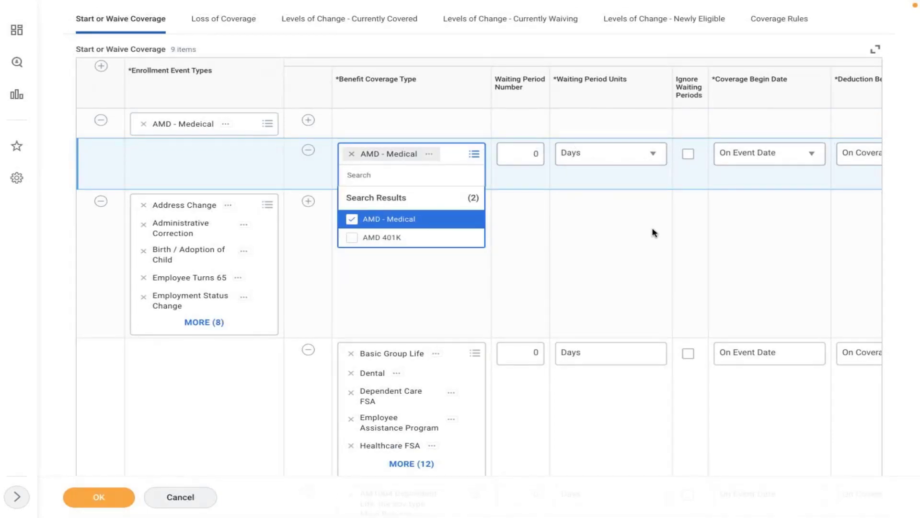
left_click(563, 222)
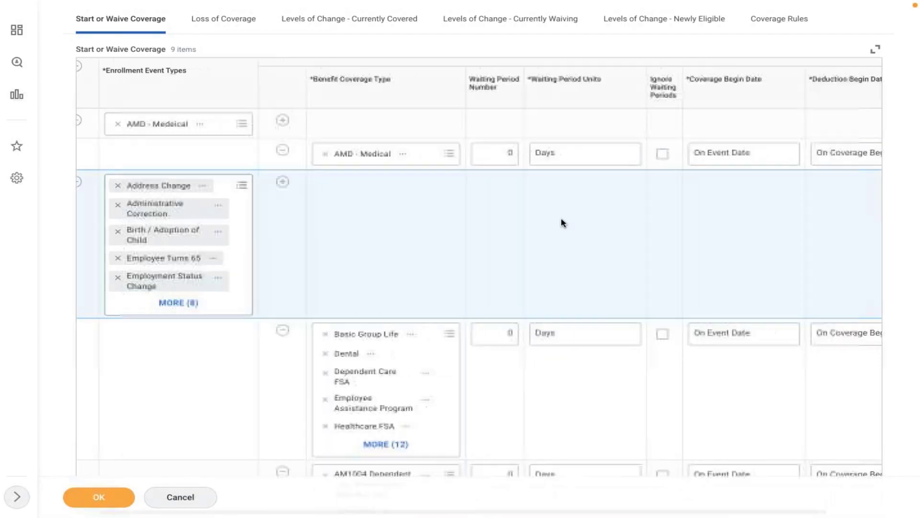
scroll(561, 223, "right", 3)
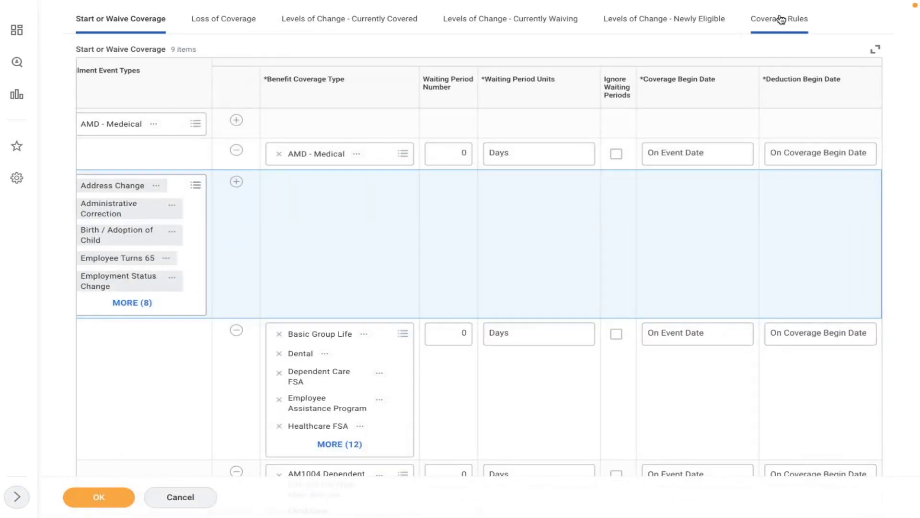
Add a Coverage Rules row pairing the AMD - Medeical event with AMD - Medical coverage.
left_click(779, 18)
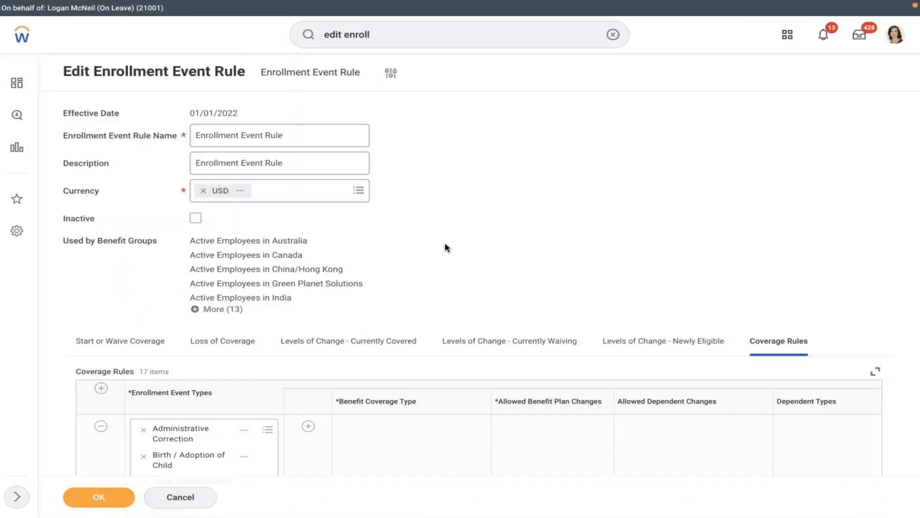
scroll(445, 247, "down", 5)
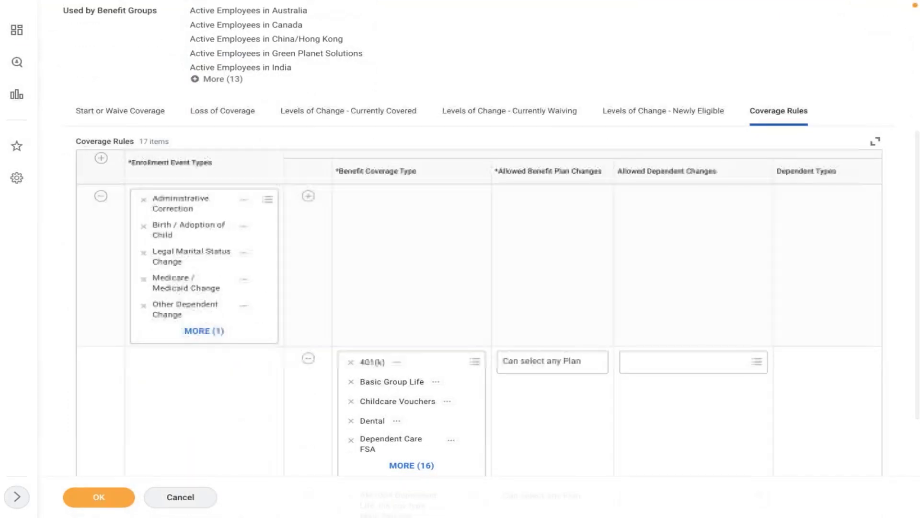
left_click(101, 157)
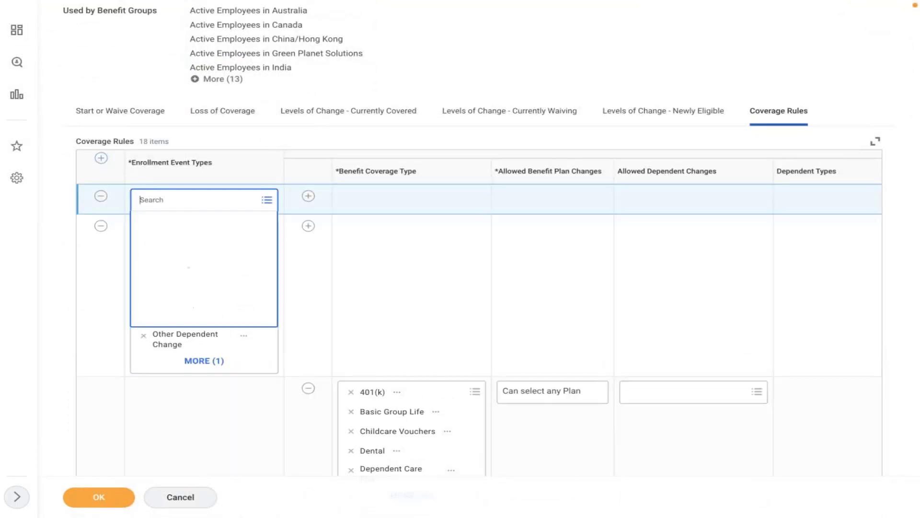
type("amd")
key("Return")
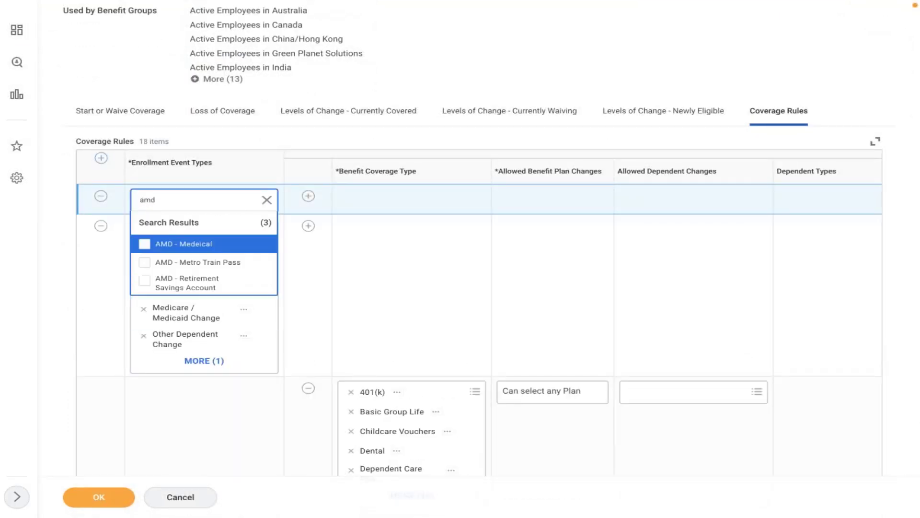
left_click(183, 244)
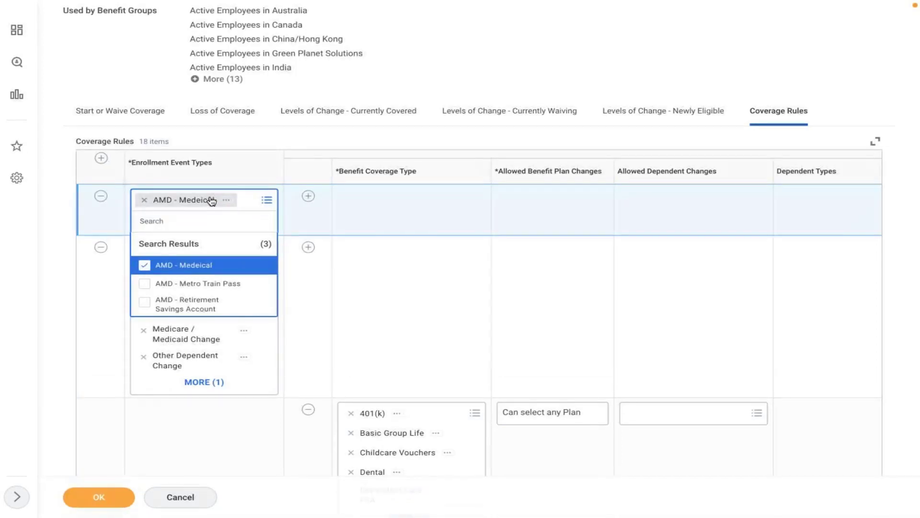
left_click(308, 196)
left_click(360, 235)
type("a")
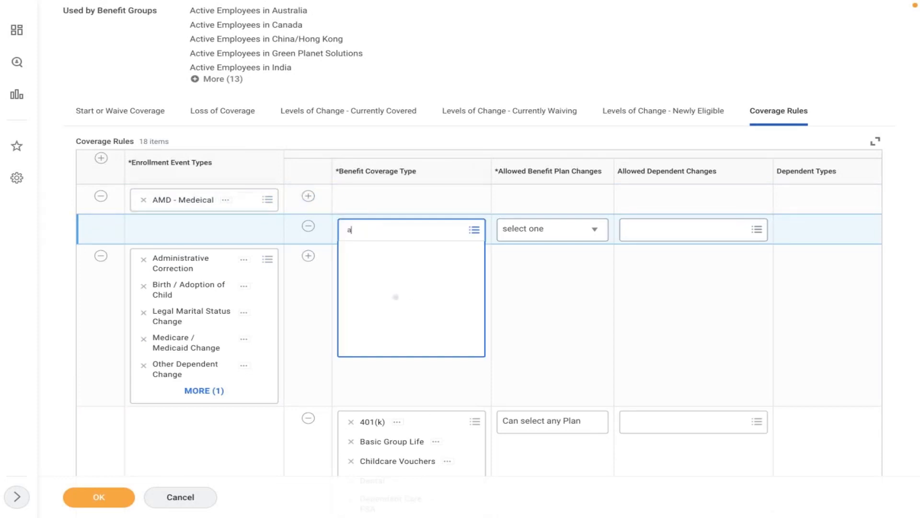
type("md")
left_click(389, 274)
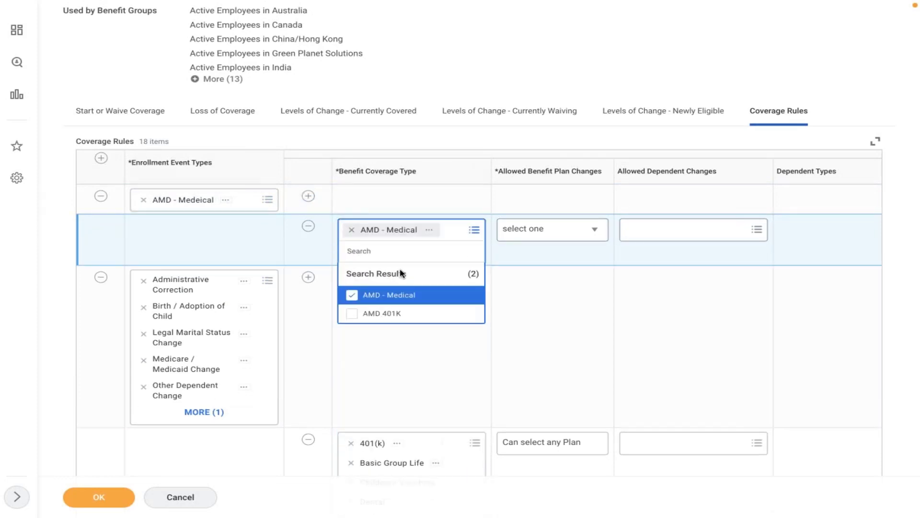
Allow any plan to be selected and allow additional dependents to be added.
left_click(532, 231)
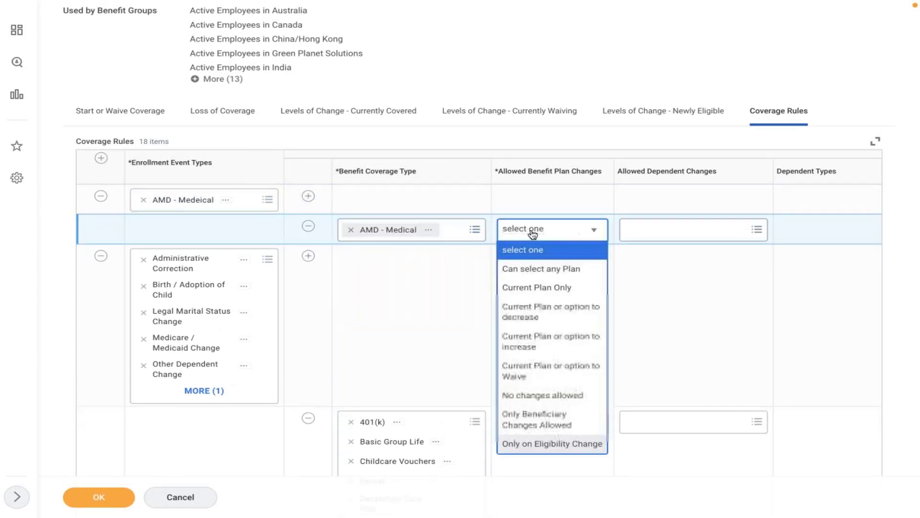
left_click(522, 267)
left_click(685, 230)
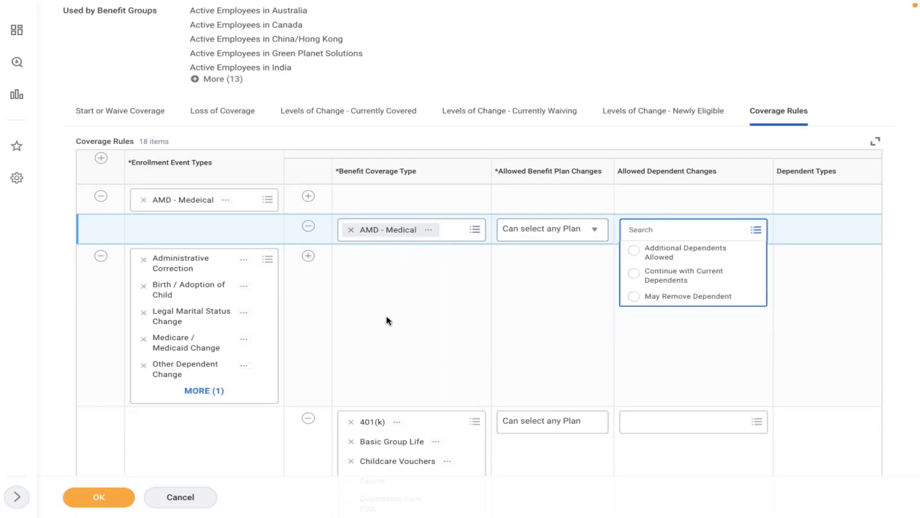
left_click(652, 256)
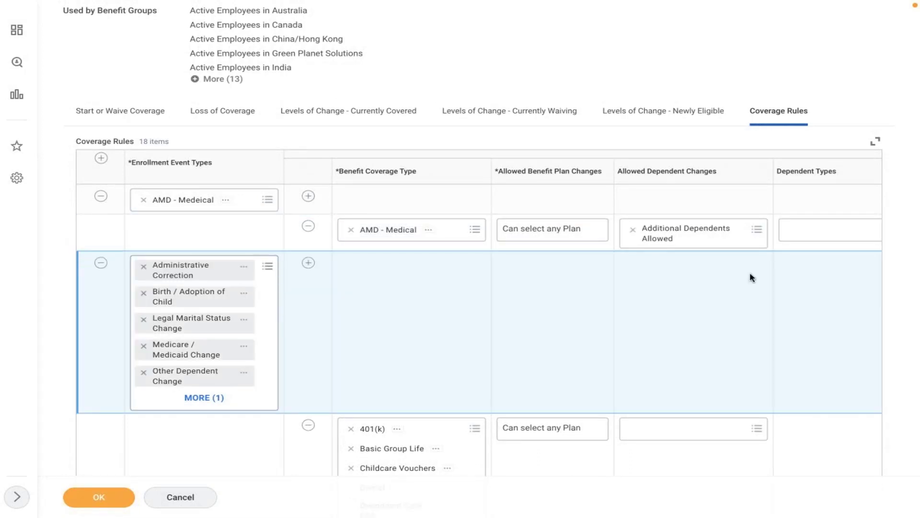
scroll(752, 276, "right", 5)
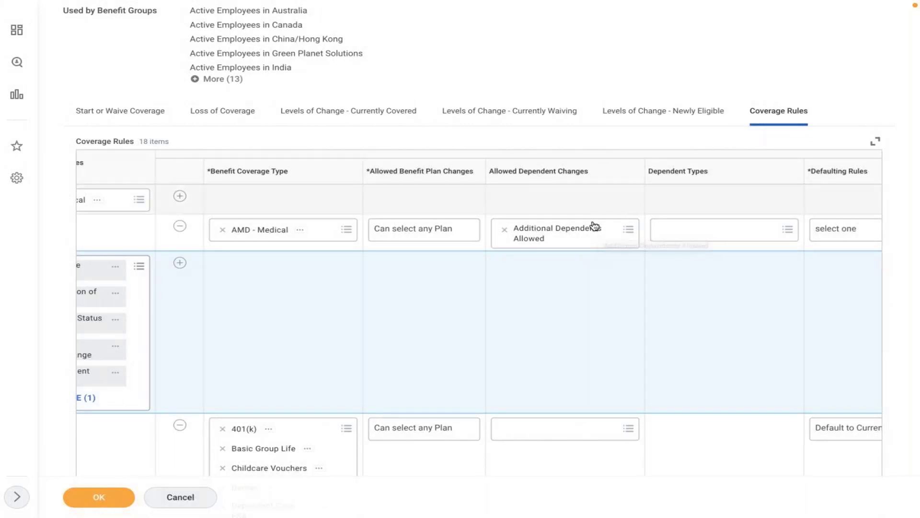
Select Child and Spouse as the allowed dependent types, then choose a defaulting rule.
left_click(689, 233)
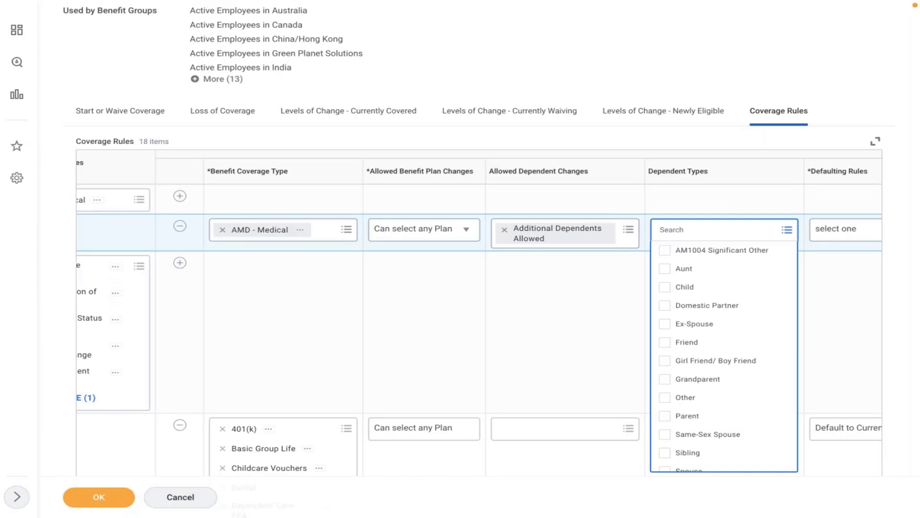
left_click(696, 286)
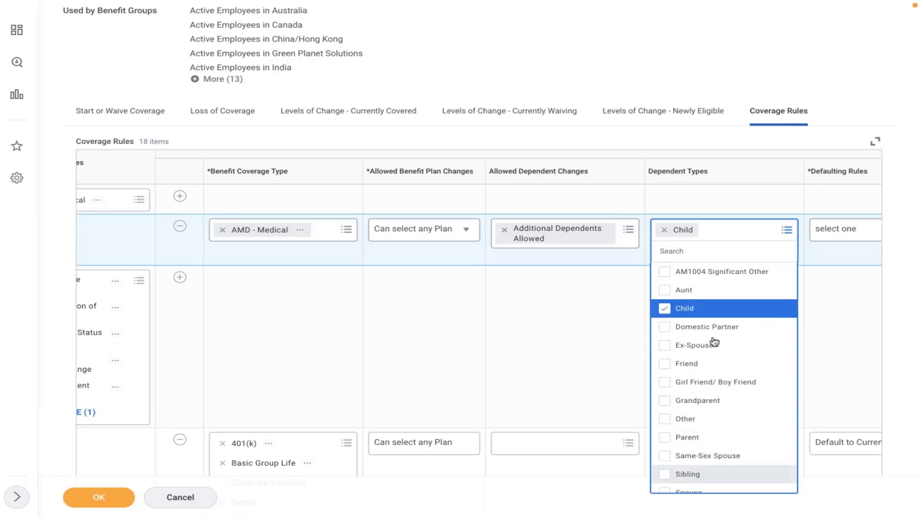
key("Down")
key("Down")
key("Down")
key("Down")
key("Down")
key("Down")
key("Down")
key("Down")
key("Down")
key("Down")
key("Down")
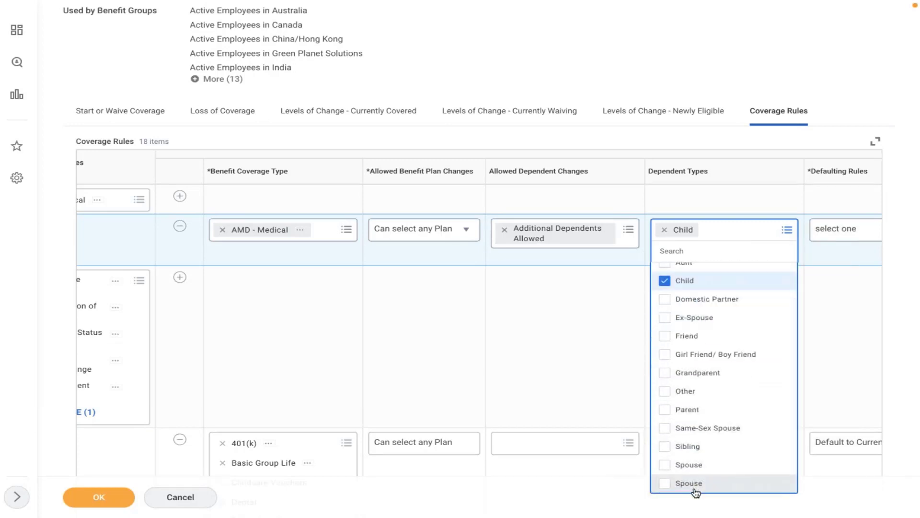
left_click(697, 484)
left_click(559, 367)
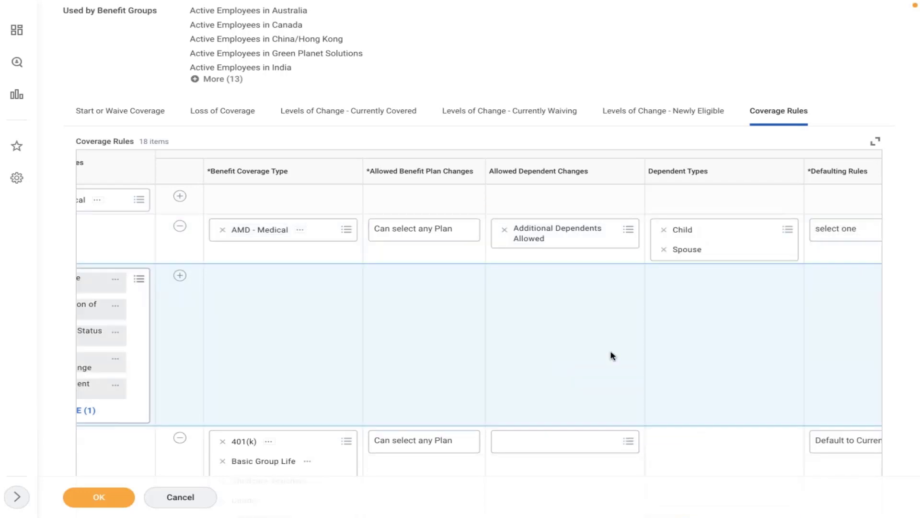
scroll(611, 354, "right", 5)
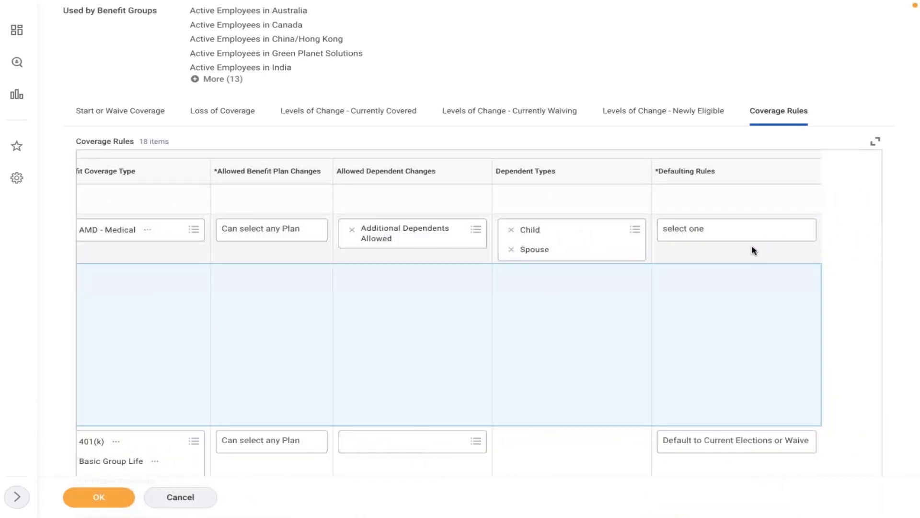
left_click(738, 237)
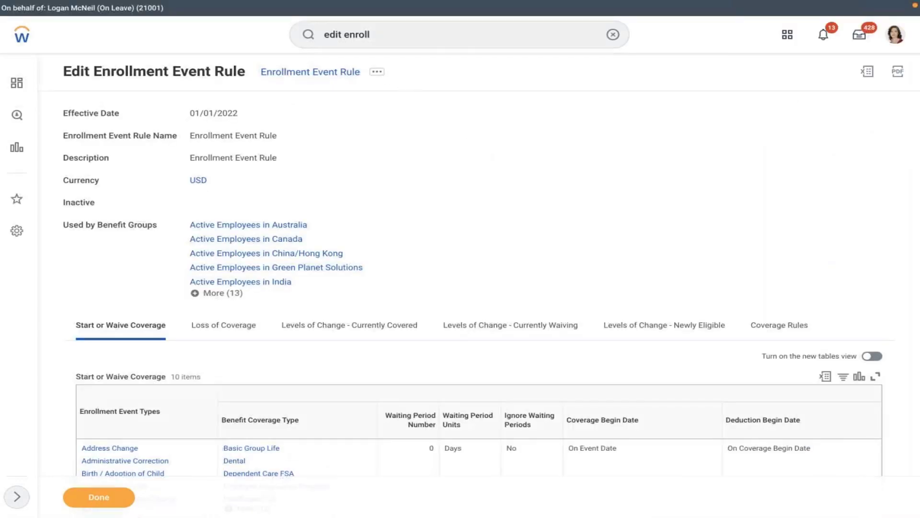
left_click(376, 72)
mouse_move(492, 103)
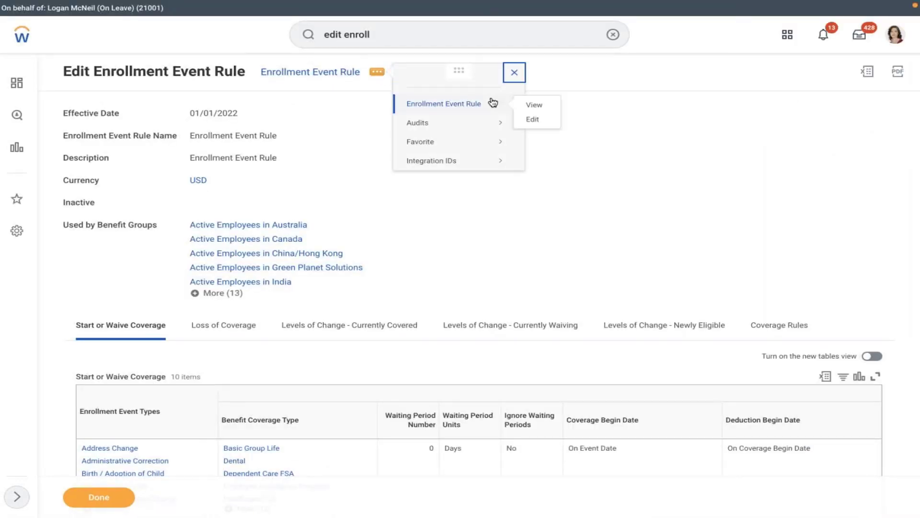
left_click(531, 119)
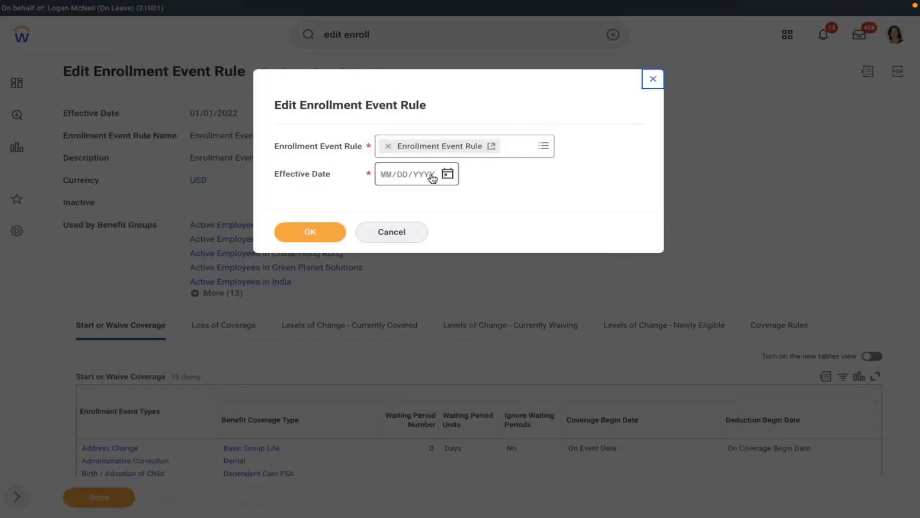
left_click(444, 176)
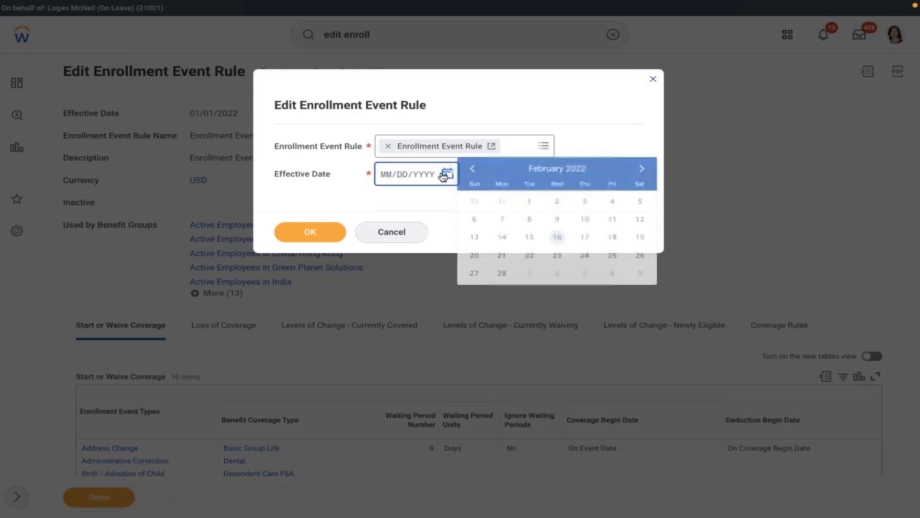
left_click(472, 168)
left_click(634, 198)
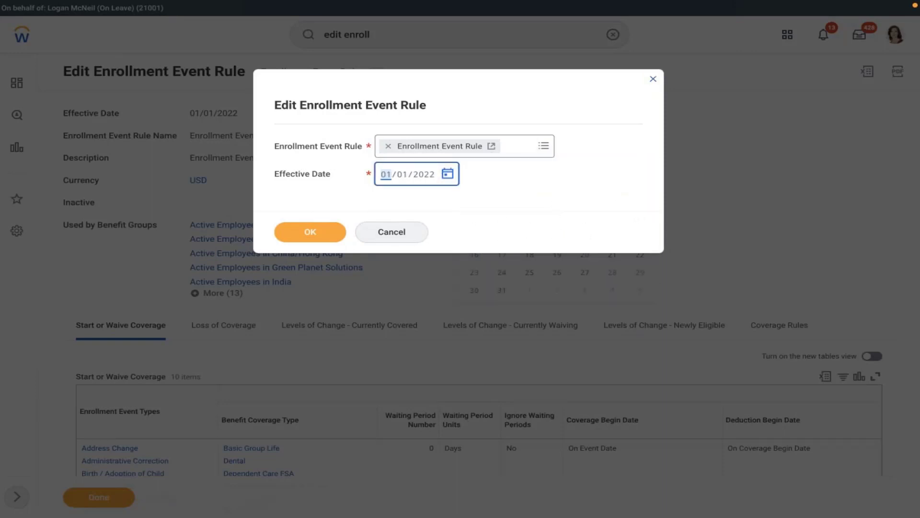
left_click(288, 234)
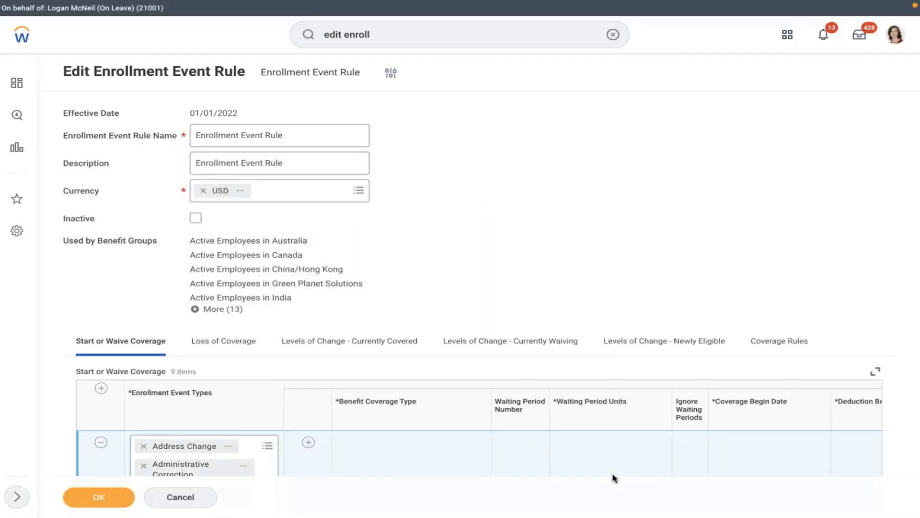
scroll(612, 473, "right", 3)
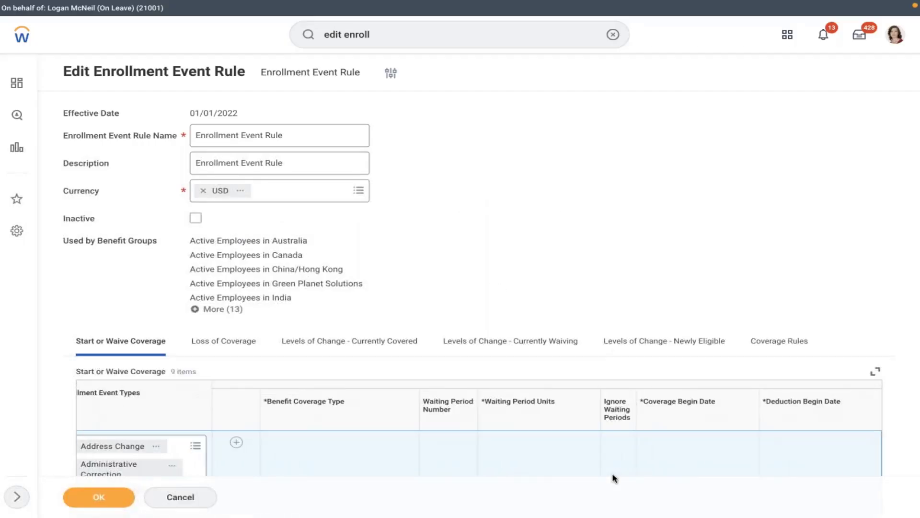
scroll(635, 254, "down", 6)
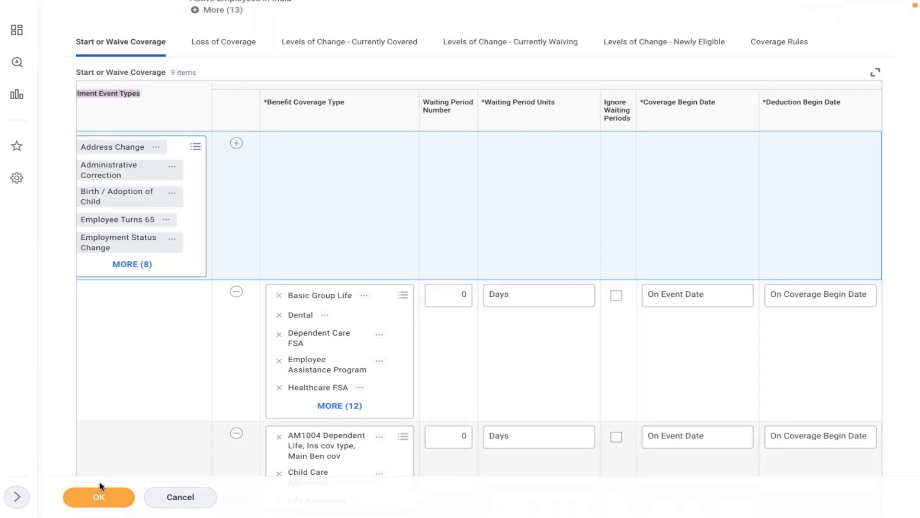
left_click(99, 495)
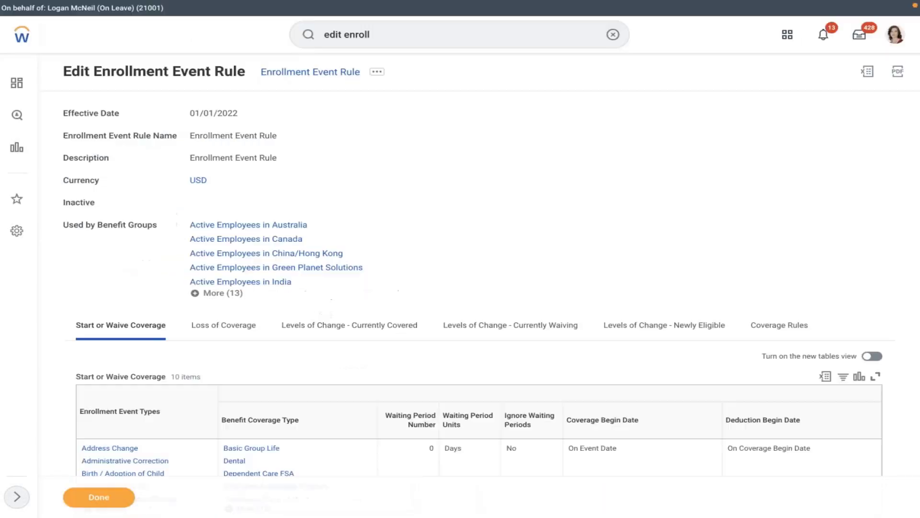
Filter the Coverage Rules table by Enrollment Event Type AMD - Medeical.
left_click(786, 324)
scroll(641, 248, "down", 1)
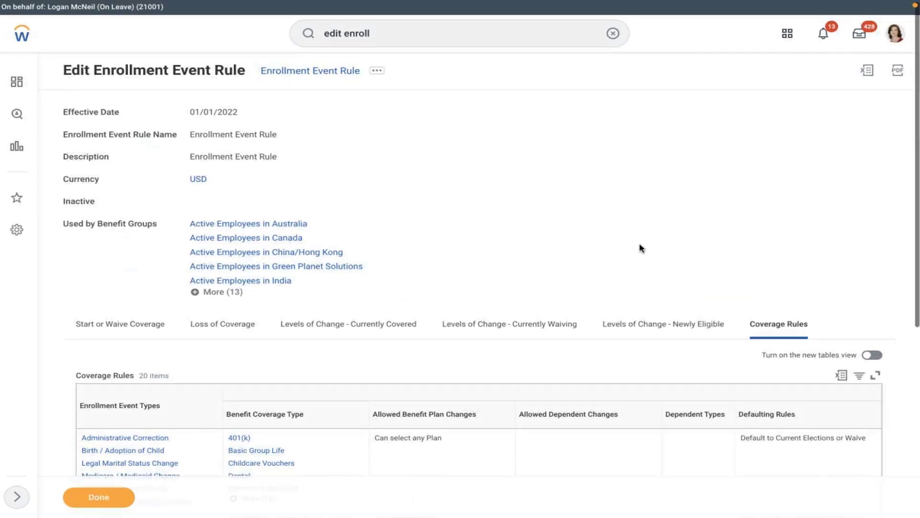
scroll(641, 248, "down", 5)
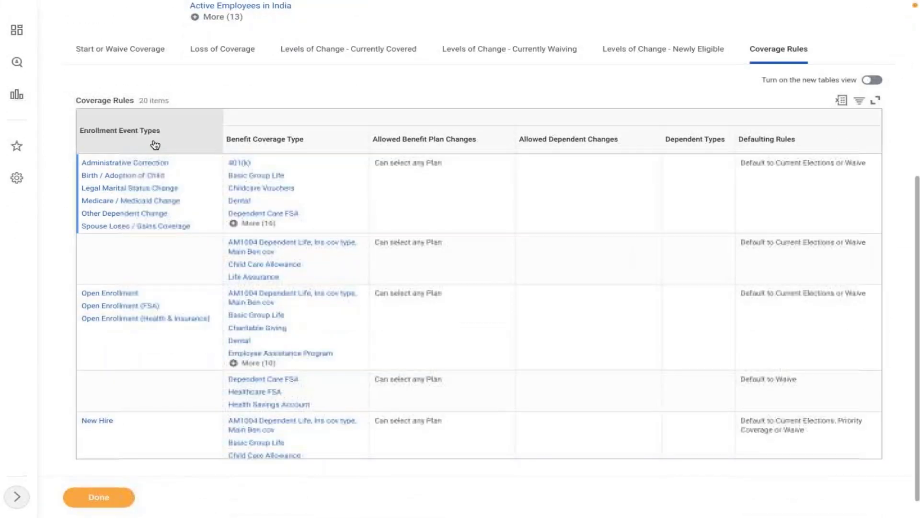
left_click(130, 146)
left_click(134, 291)
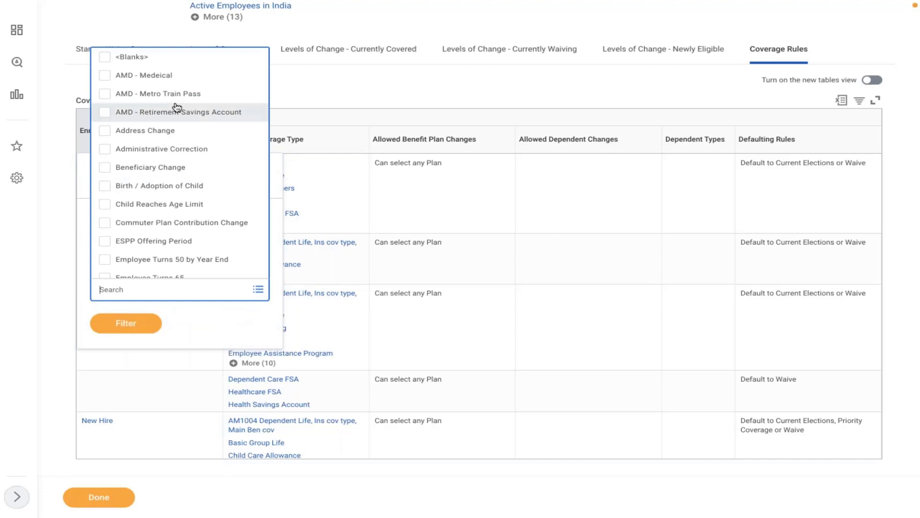
left_click(155, 75)
left_click(132, 345)
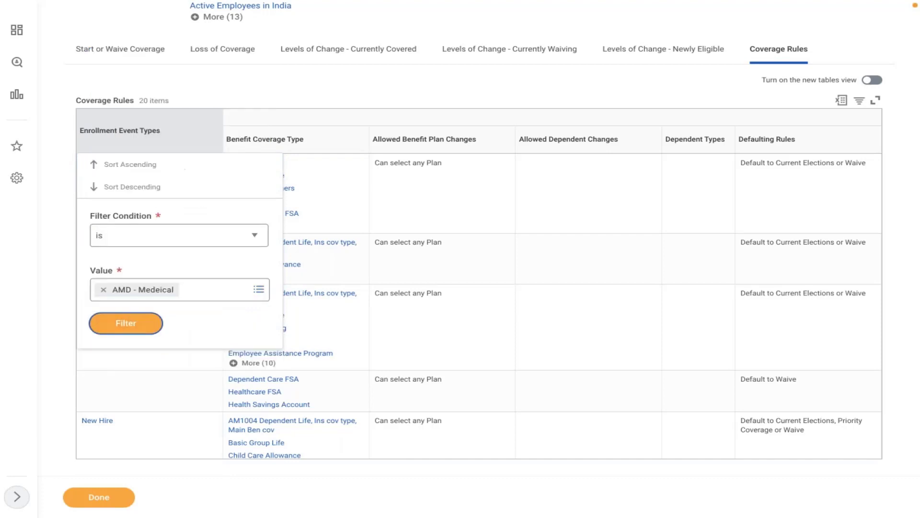
left_click(127, 322)
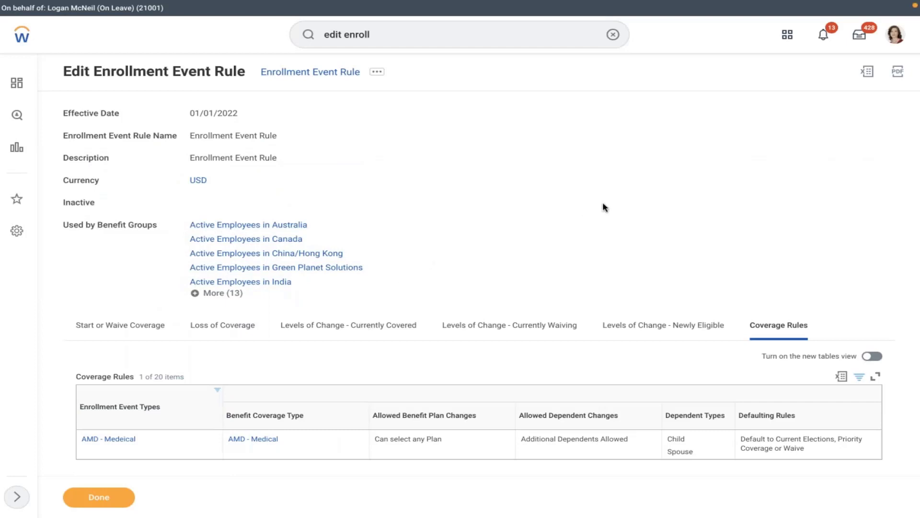
scroll(602, 203, "down", 1)
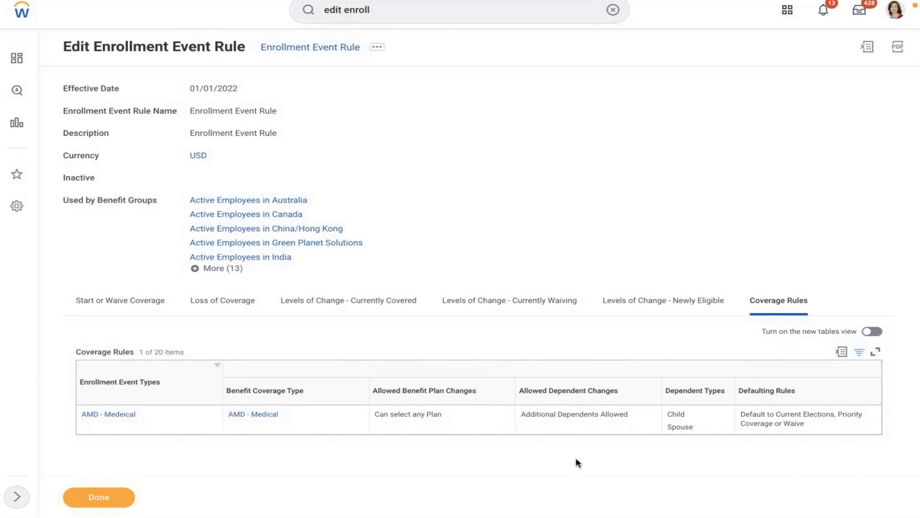
Edit the AMD - Medeical event type's Name to 'AMD - Marriage' and save it.
left_click(115, 415)
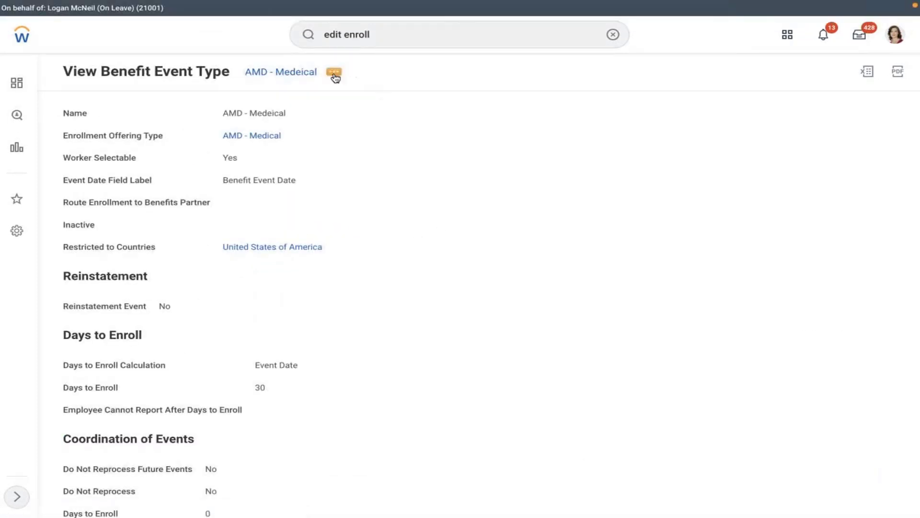
left_click(334, 77)
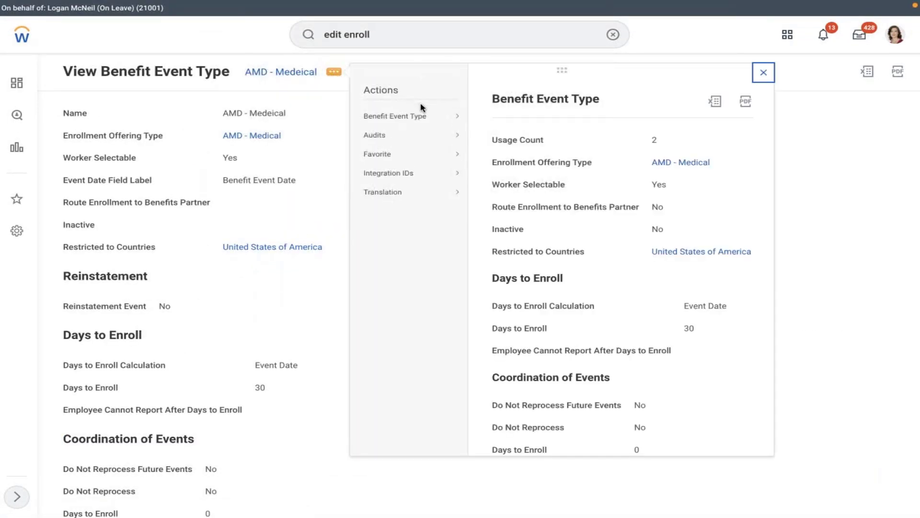
left_click(403, 111)
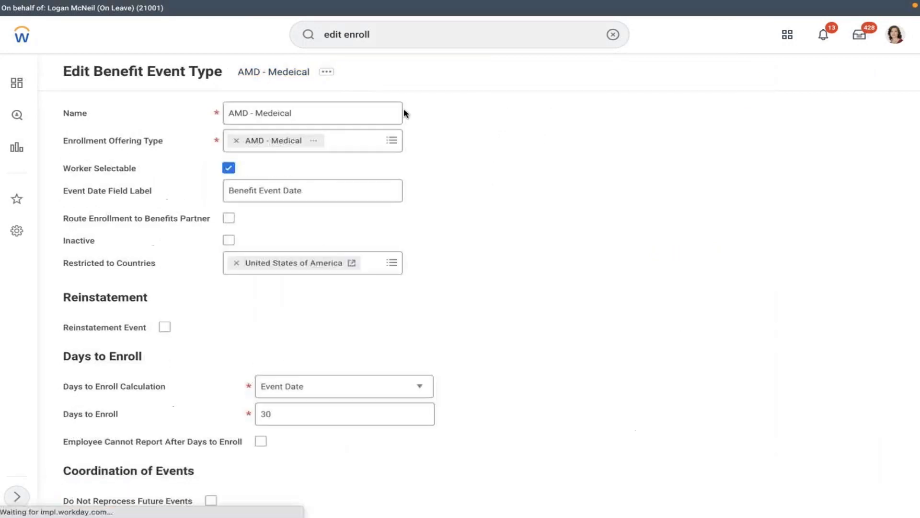
left_click(305, 112)
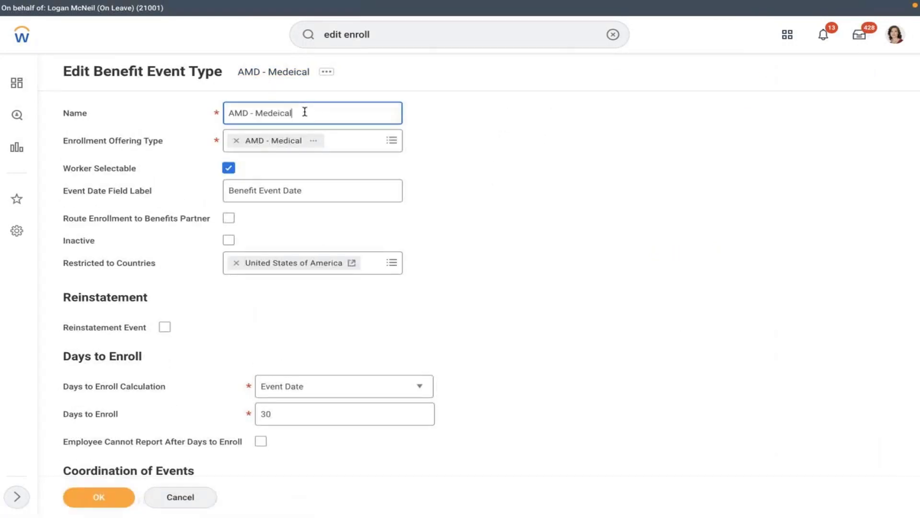
key("BackSpace")
key("BackSpace")
key("BackSpace")
key("BackSpace")
key("BackSpace")
key("BackSpace")
key("BackSpace")
key("BackSpace")
type("Marriage")
left_click(598, 184)
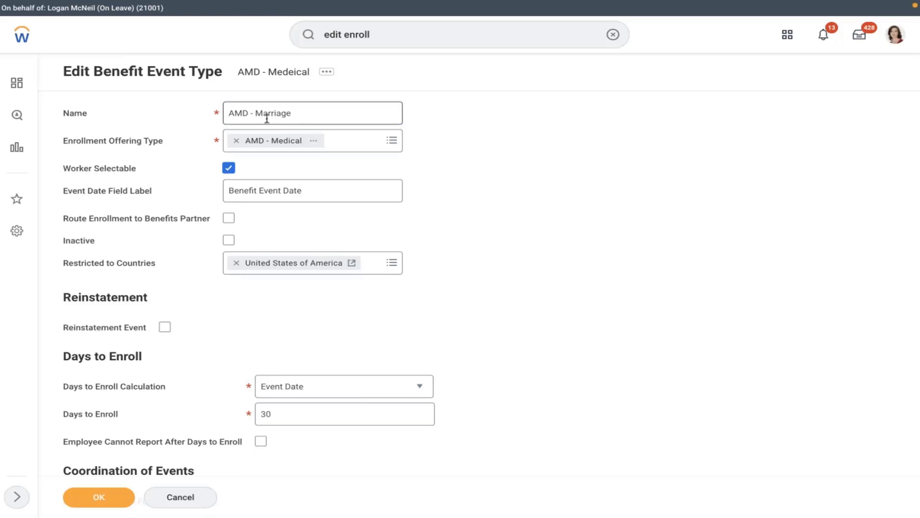
left_click(108, 500)
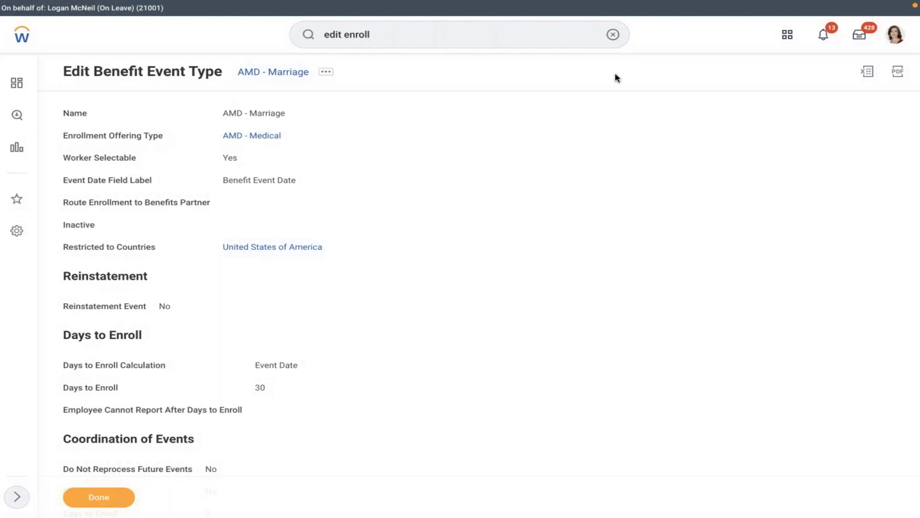
left_click(612, 34)
Open the AMD benefit plan year definition in Edit Benefit Plan Year Definition.
left_click(520, 40)
type("edi")
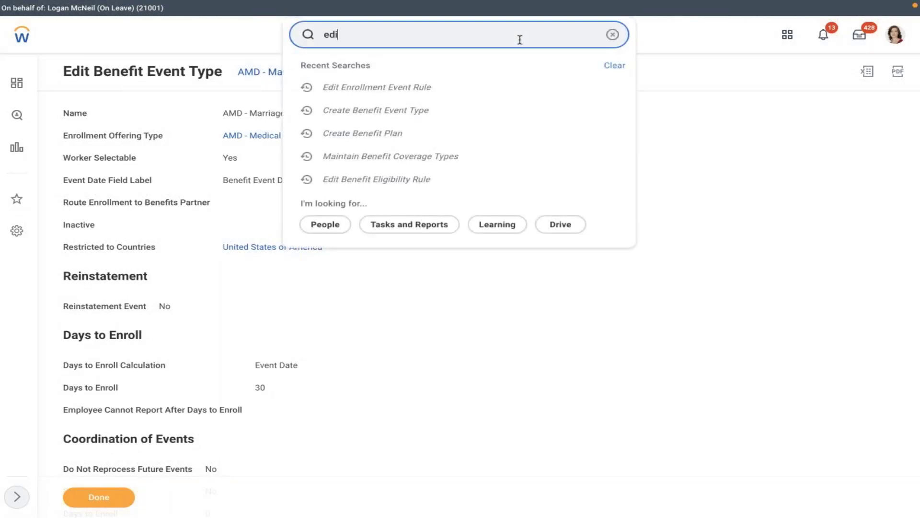
type("t ben plan year")
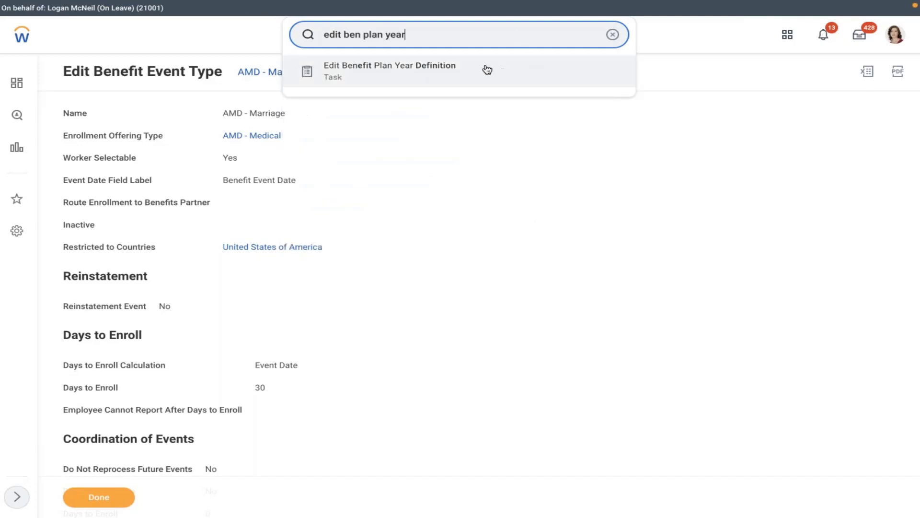
left_click(485, 70)
left_click(471, 151)
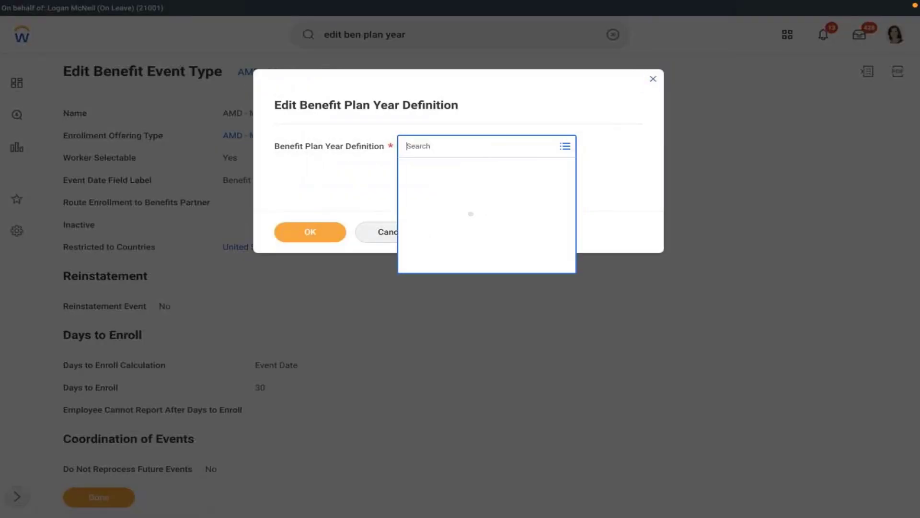
type("amd")
key("Return")
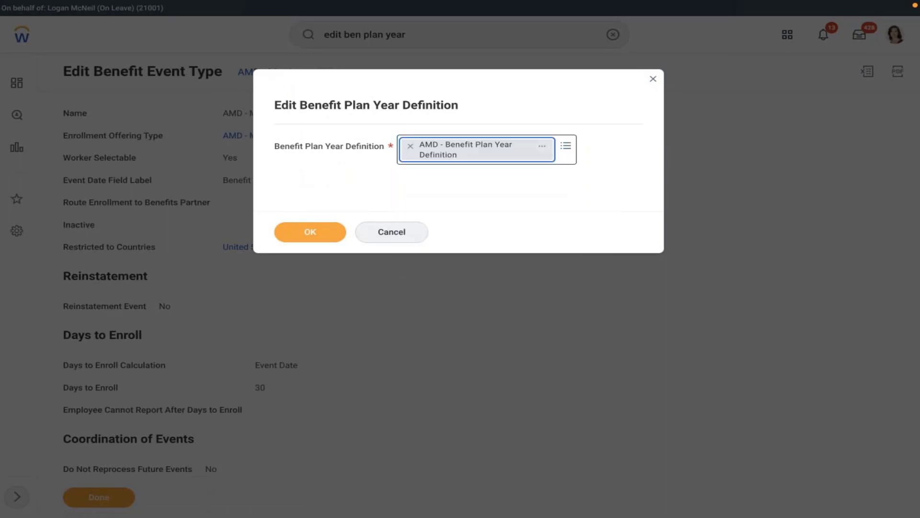
left_click(338, 232)
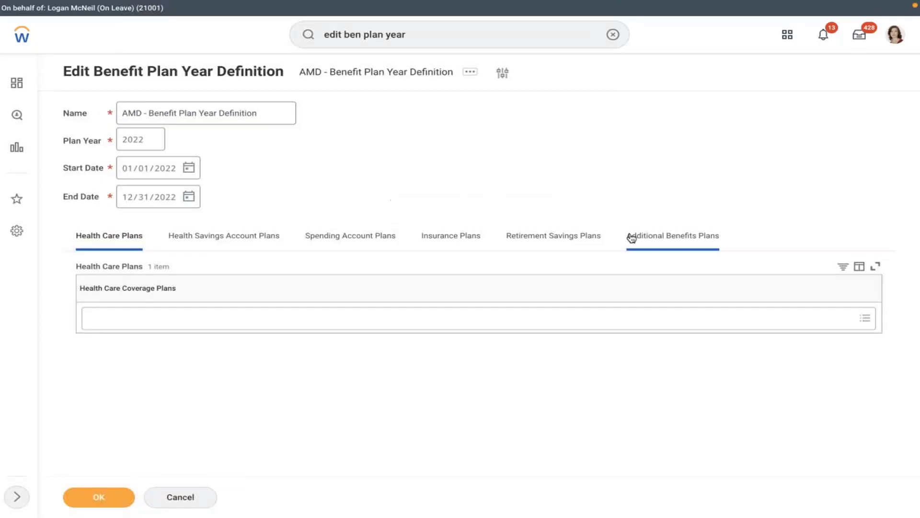
Add AMD - Medical - MET LIFE under Health Care Coverage Plans and save.
left_click(143, 326)
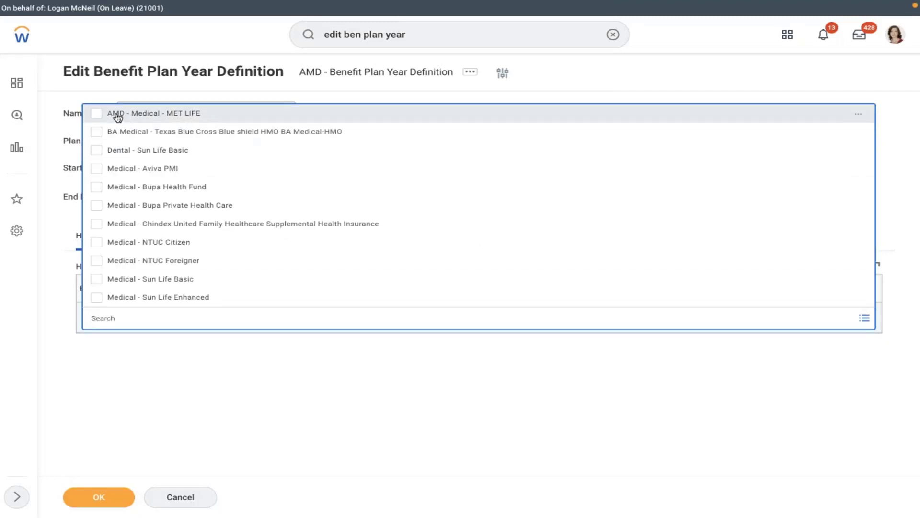
left_click(118, 114)
left_click(97, 498)
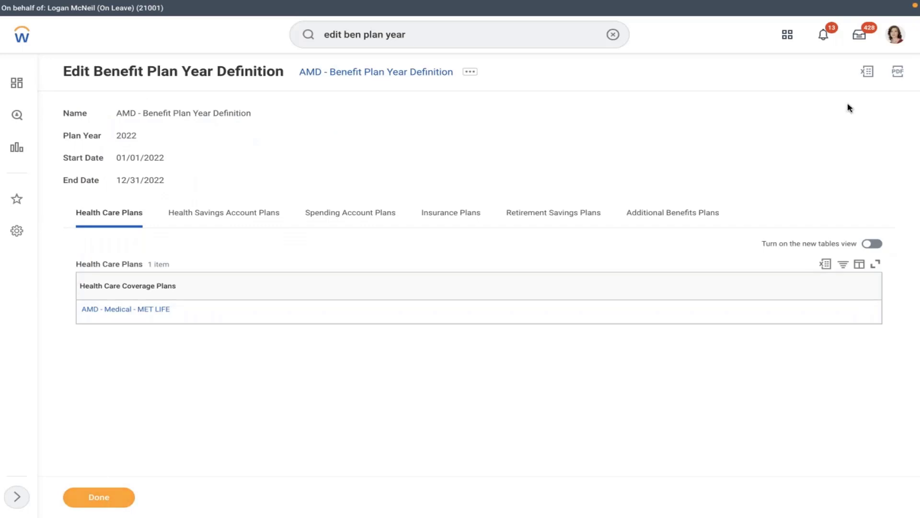
left_click(895, 39)
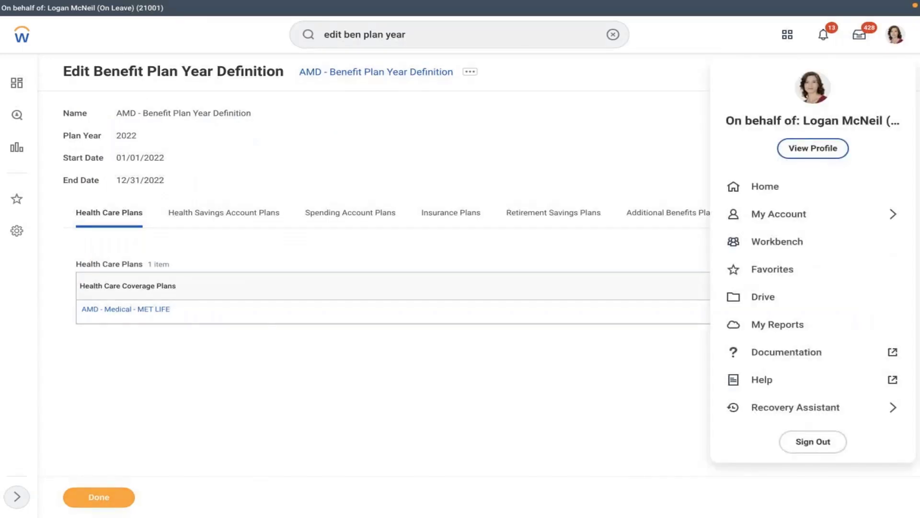
Start the Change Benefits task from the worker's profile Actions menu.
left_click(352, 147)
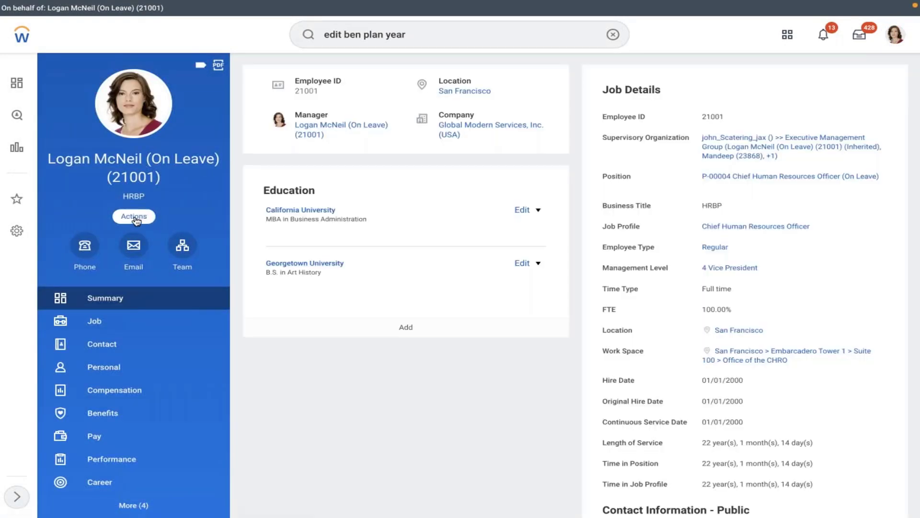
left_click(135, 218)
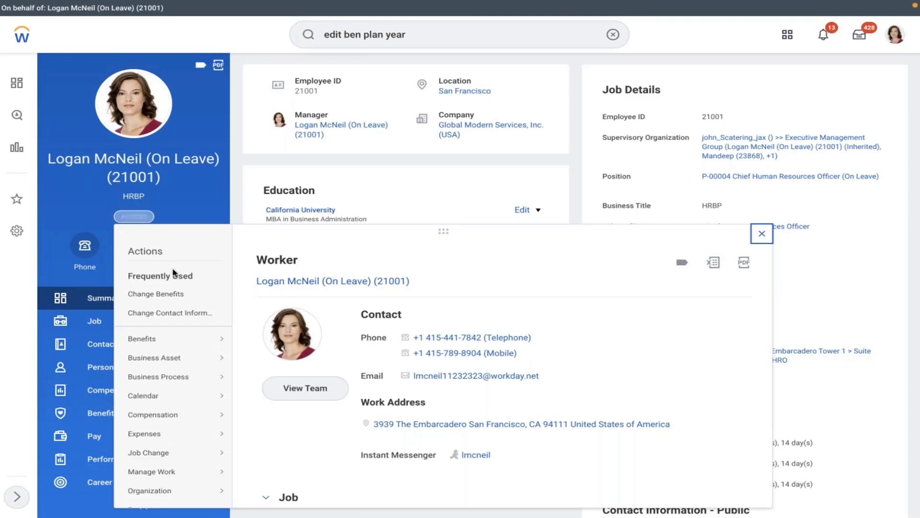
left_click(173, 295)
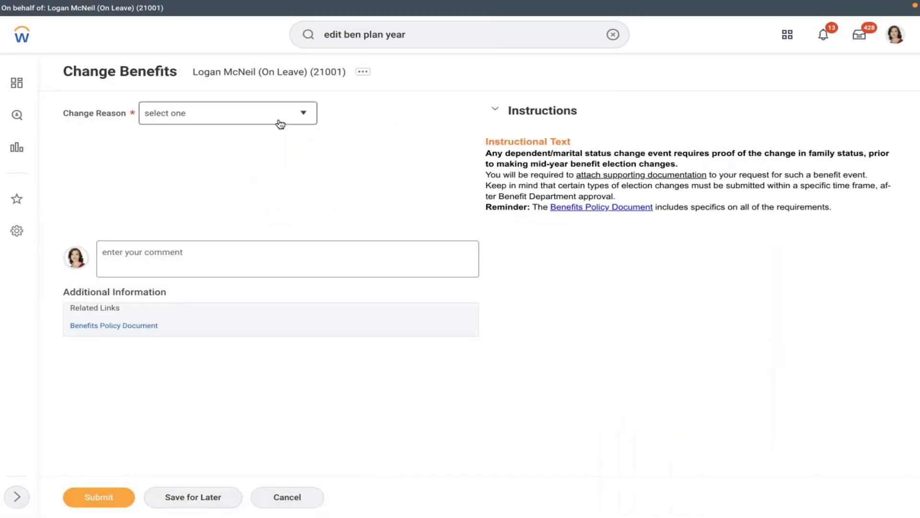
Submit a benefit change with reason AMD - Marriage and event date 02/10/2022, then open the elections task.
left_click(281, 124)
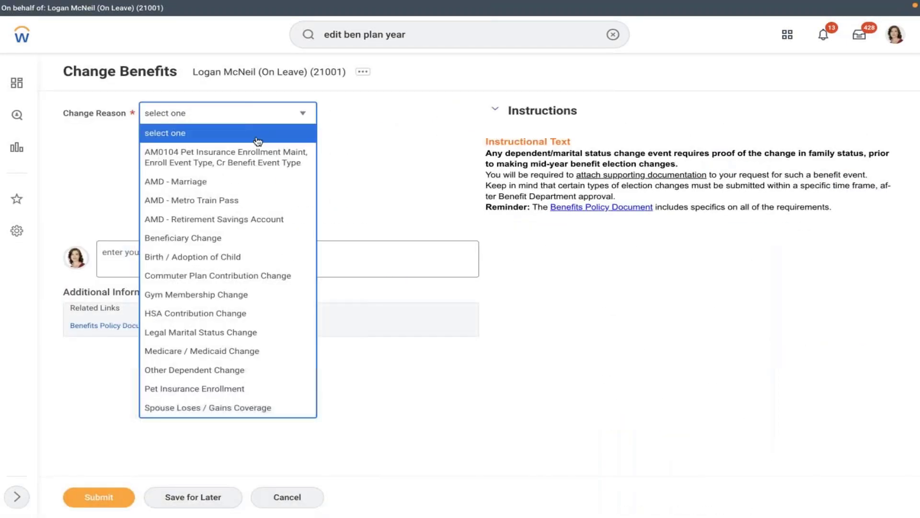
left_click(178, 187)
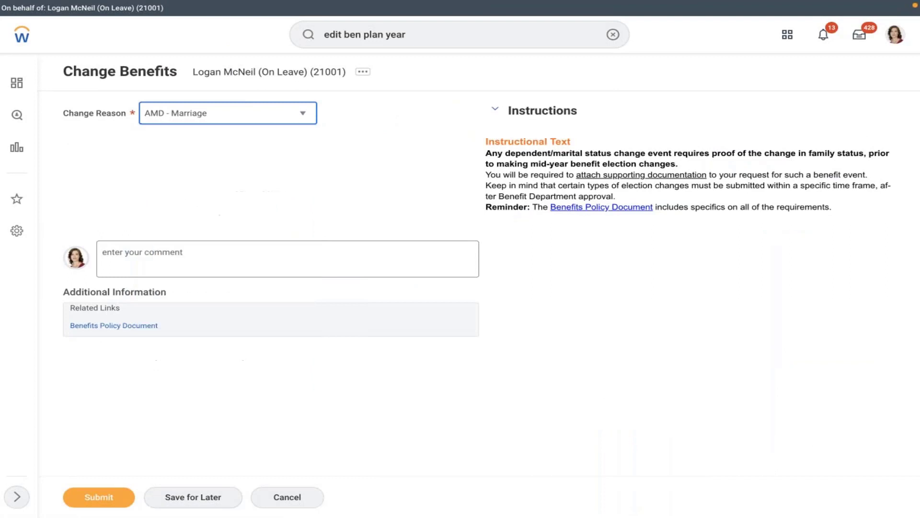
left_click(223, 150)
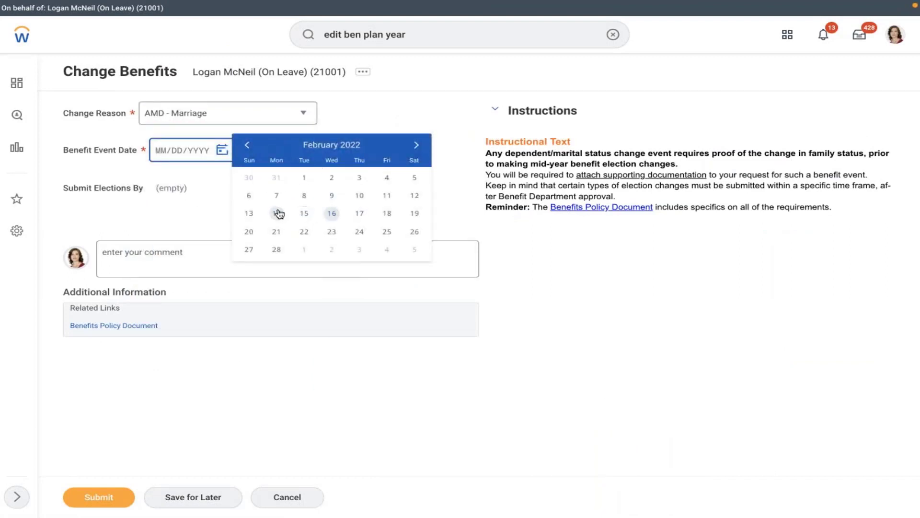
left_click(359, 195)
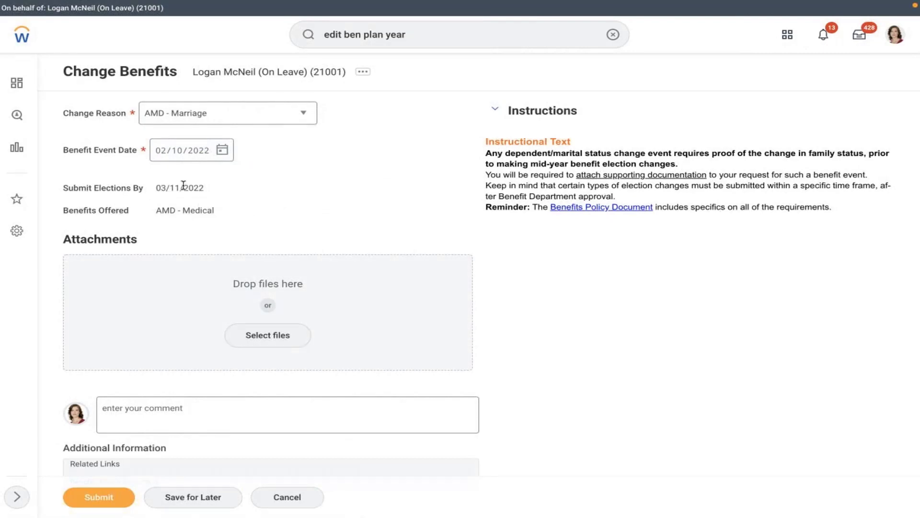
left_click_drag(161, 210, 263, 234)
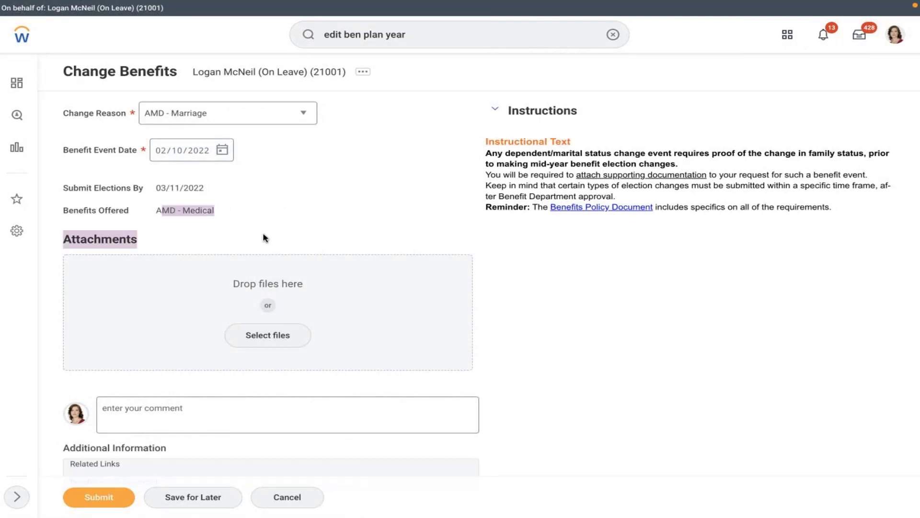
left_click(104, 503)
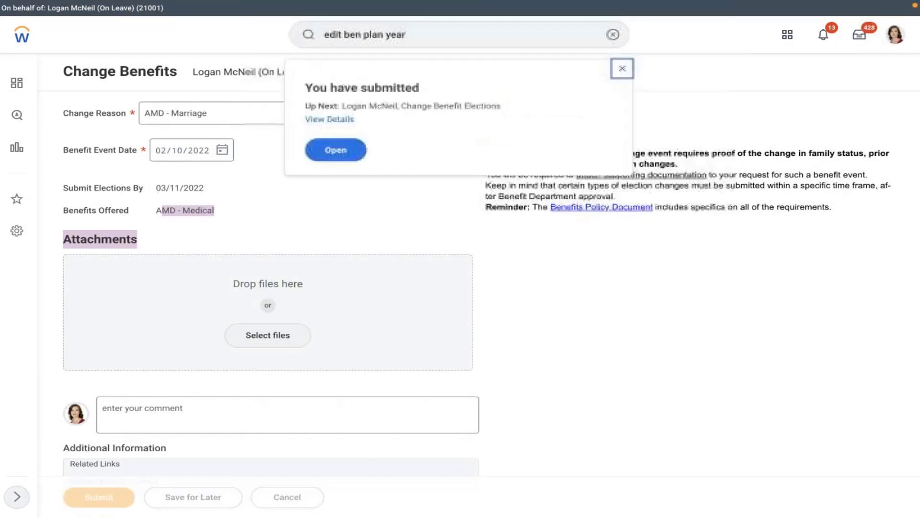
left_click(335, 150)
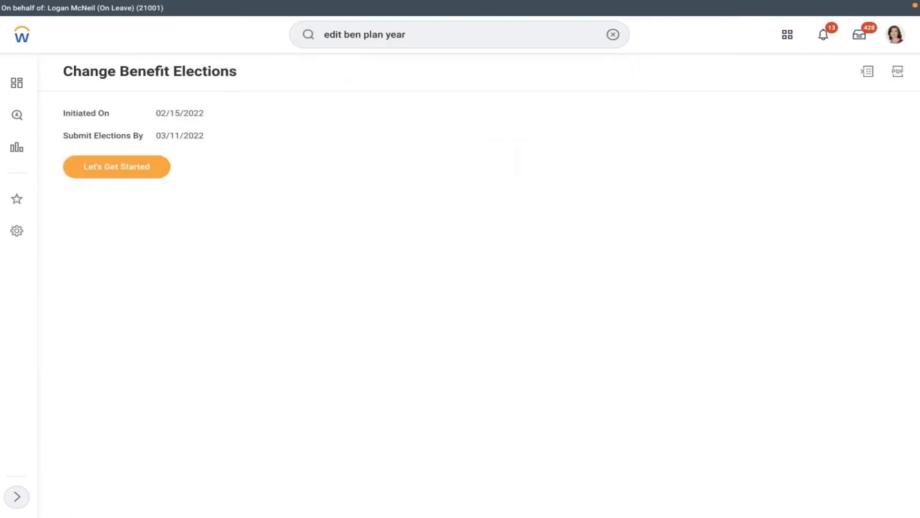
Enroll in AMD - Medical by selecting the MET LIFE plan instead of waiving it.
left_click(121, 177)
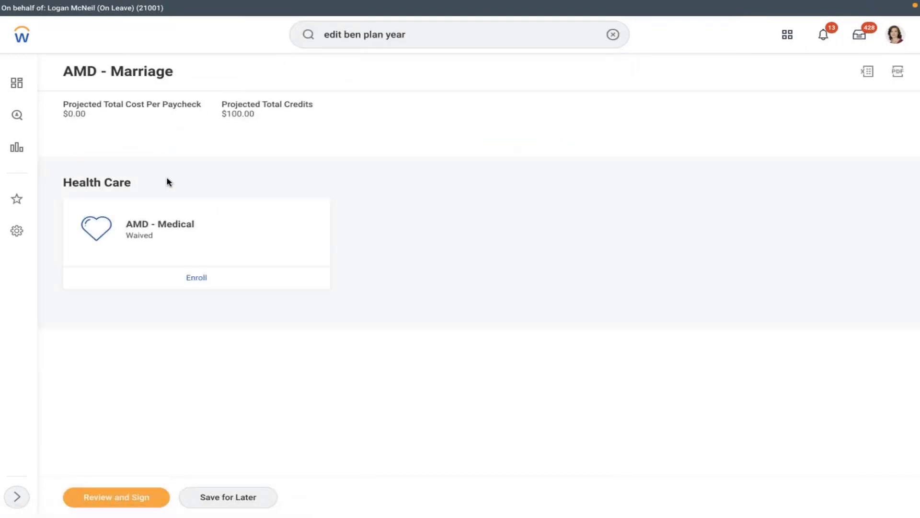
left_click(200, 281)
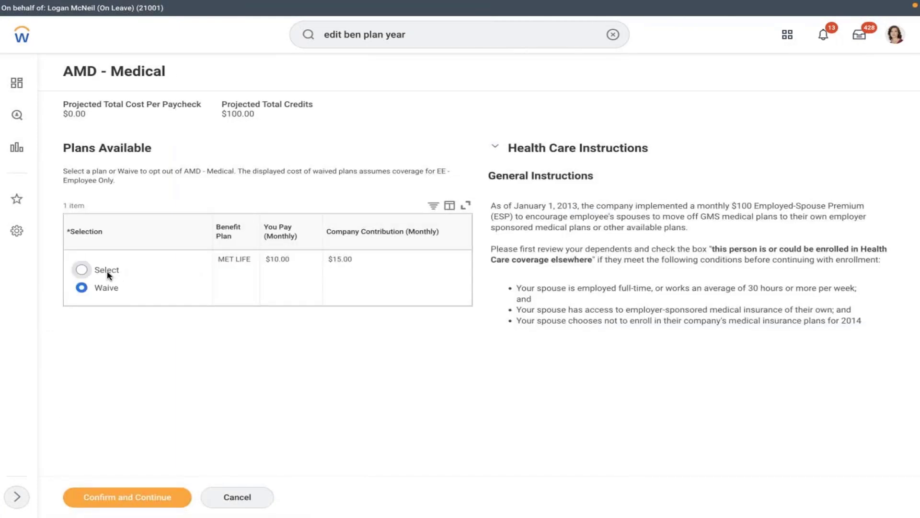
left_click(109, 275)
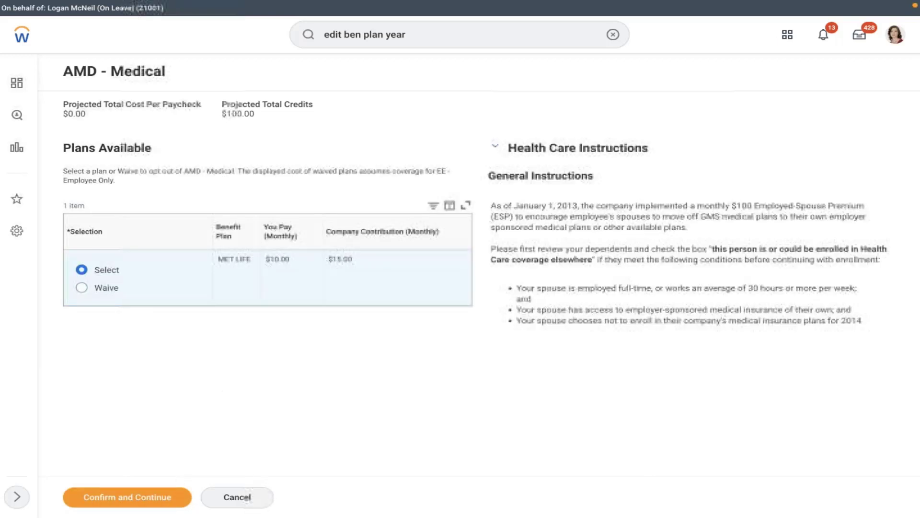
left_click(123, 498)
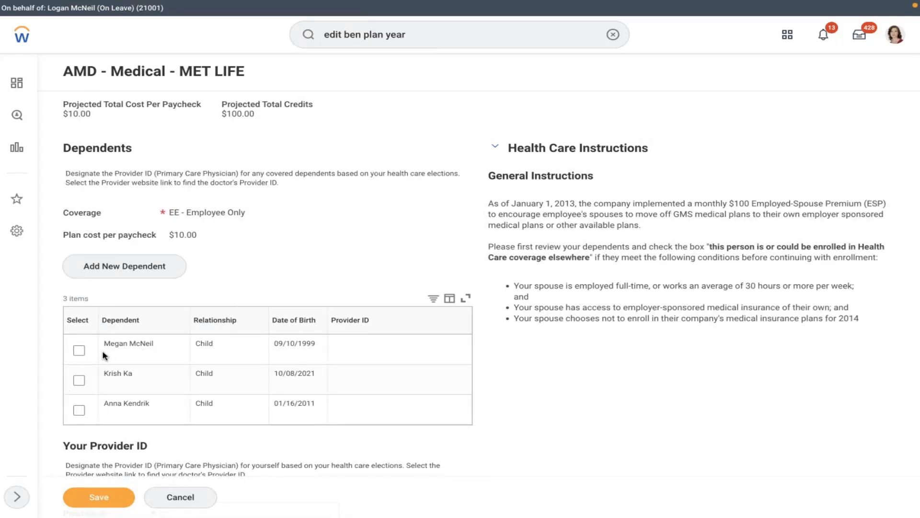
Add the second child as a covered dependent and enter the child's SSN.
left_click(78, 381)
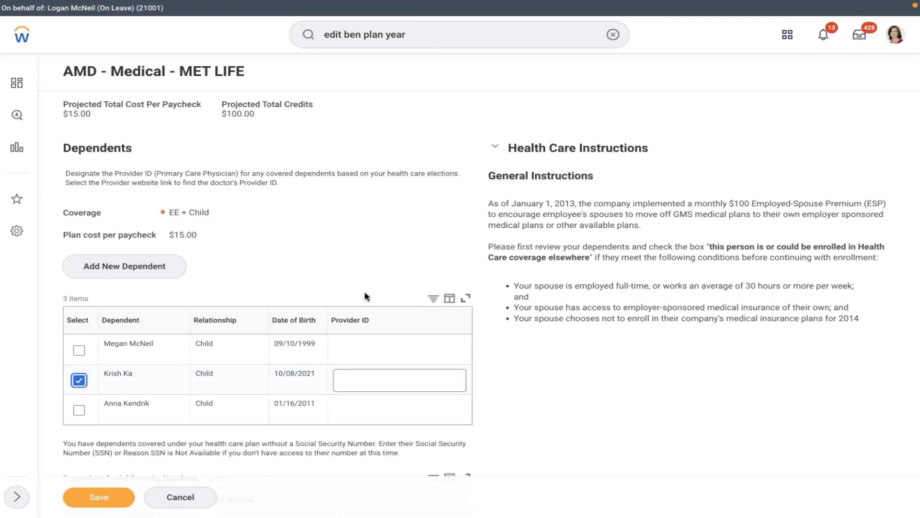
left_click(367, 383)
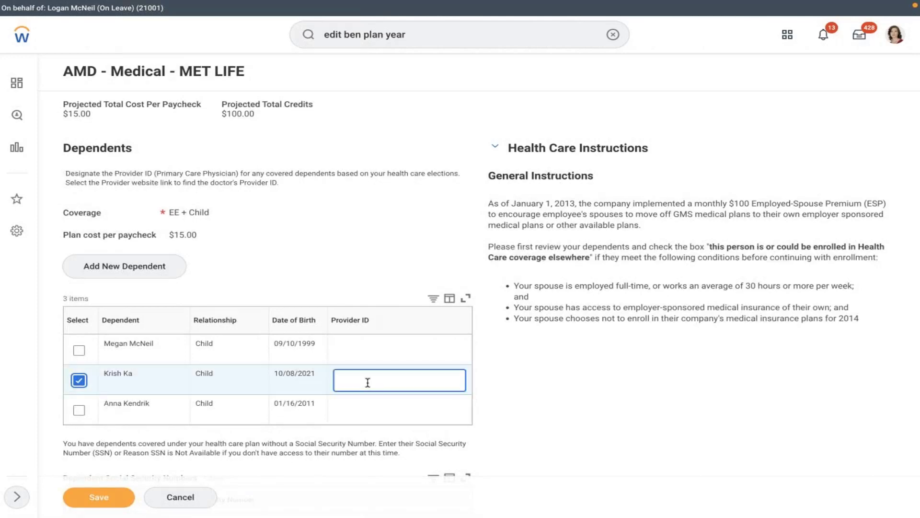
left_click(394, 213)
scroll(394, 213, "down", 1)
scroll(394, 218, "down", 5)
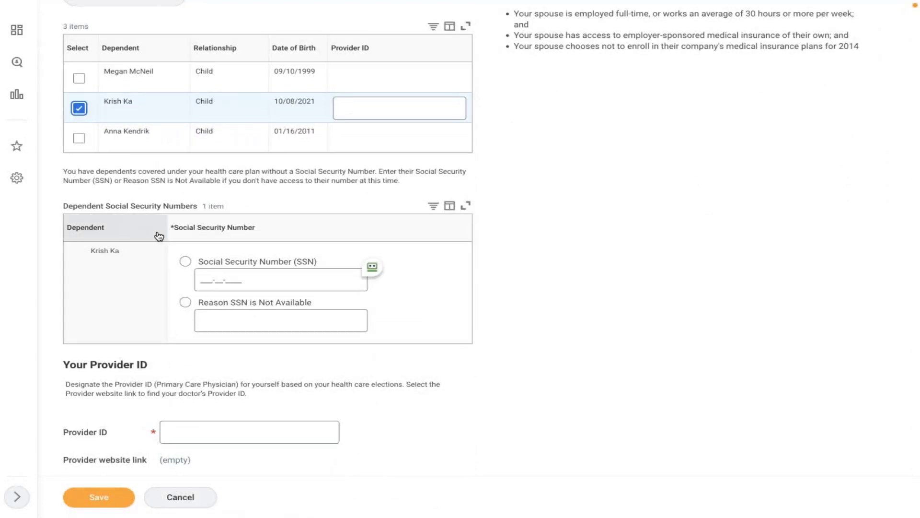
left_click(186, 262)
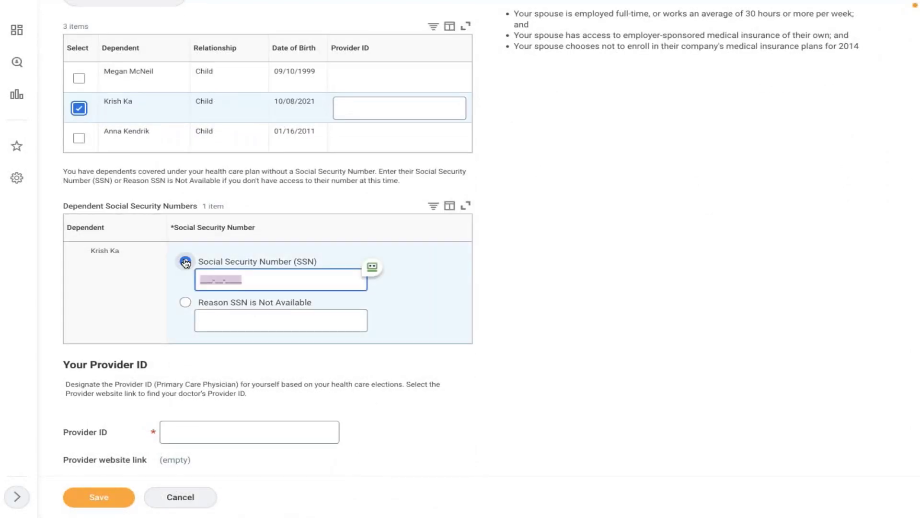
left_click(200, 278)
type("888-88-8888")
left_click(541, 305)
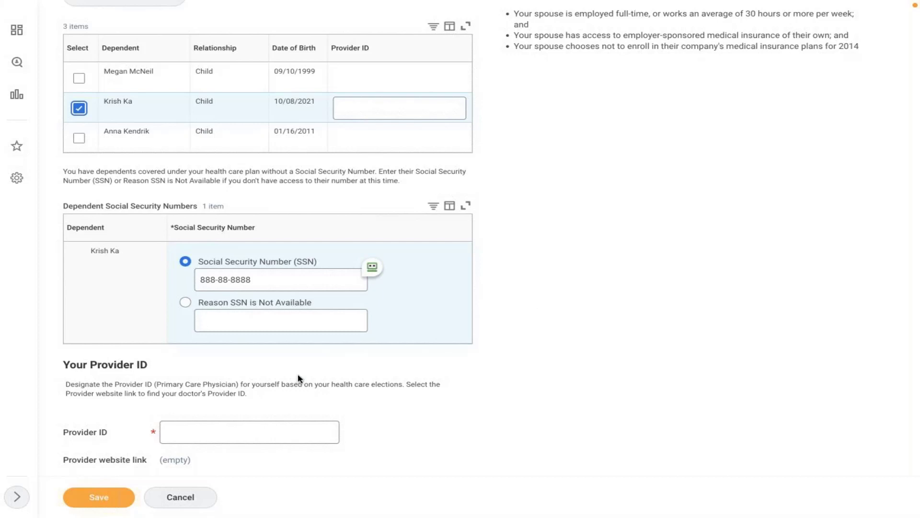
Enter the employee's own provider ID and save the dependent details.
left_click(180, 439)
type("4")
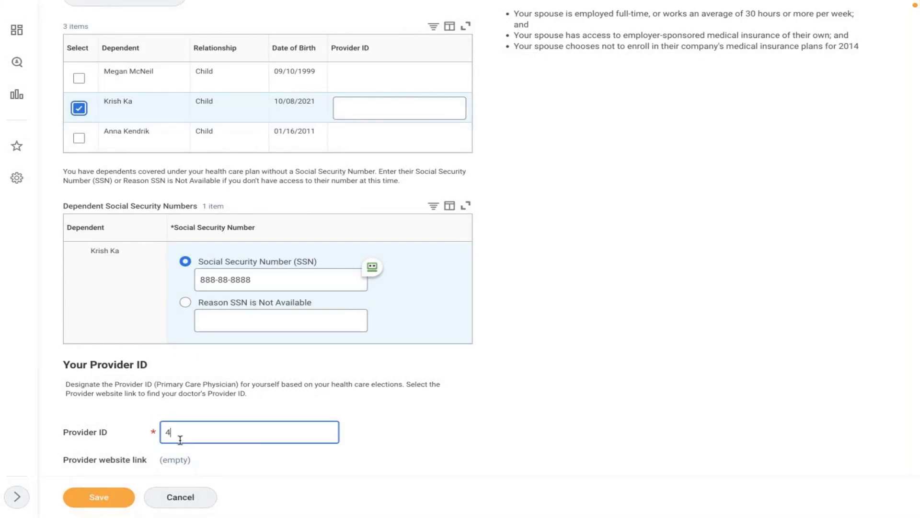
type("8")
key("BackSpace")
key("BackSpace")
left_click(786, 371)
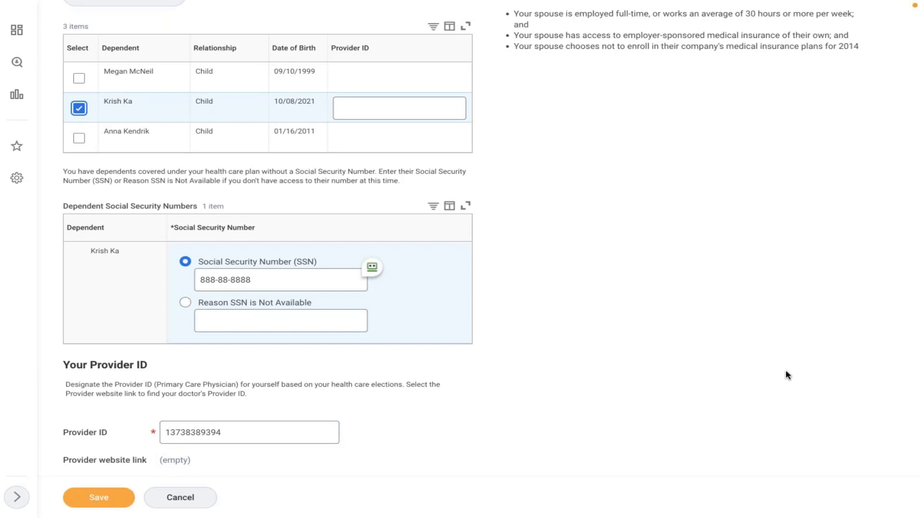
left_click(103, 502)
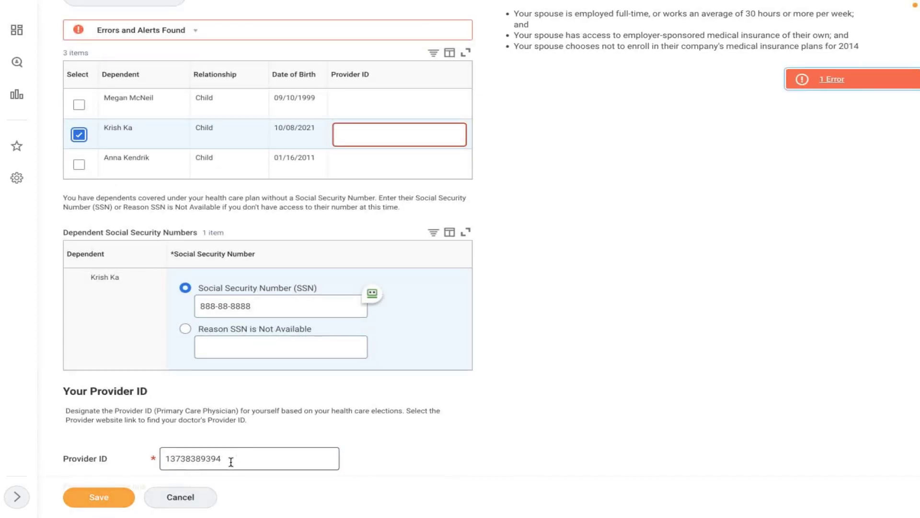
Copy the employee's provider ID into the child's Provider ID cell and save the medical changes.
left_click_drag(230, 462, 143, 454)
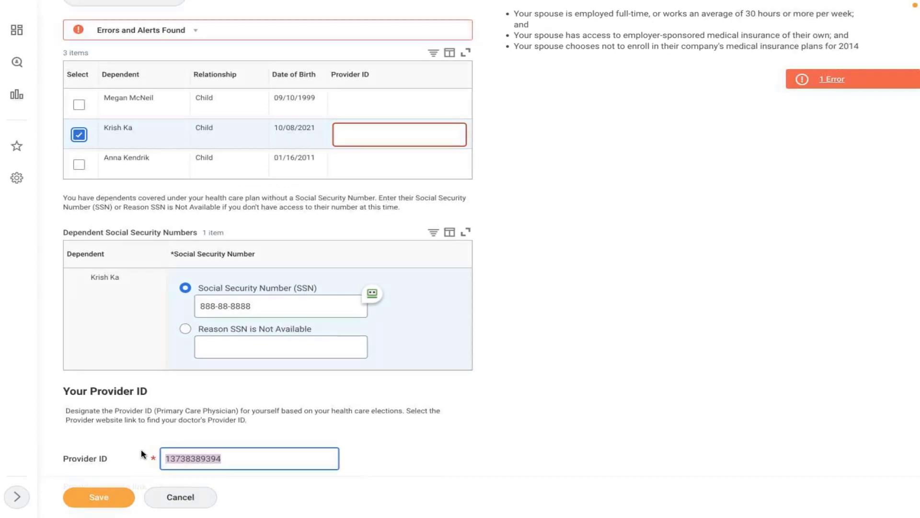
key("ctrl+super+space")
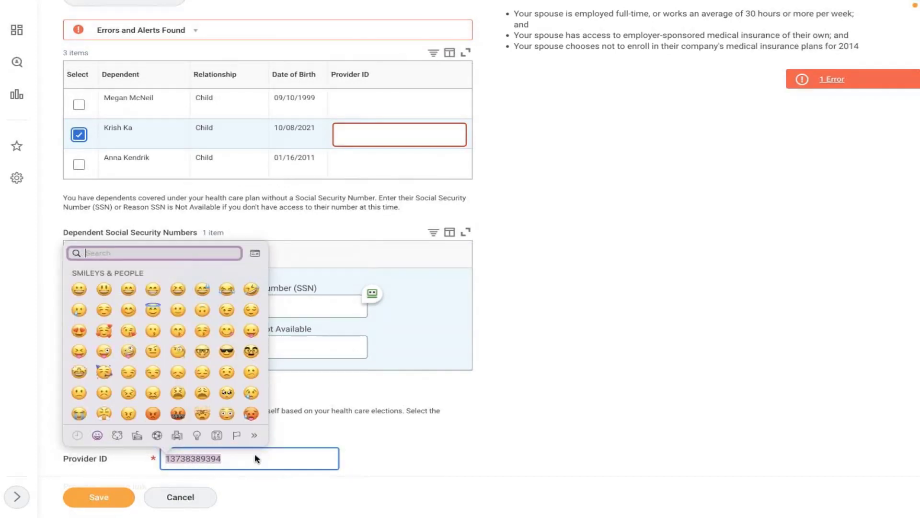
left_click(255, 453)
left_click_drag(246, 455, 164, 449)
key("super+c")
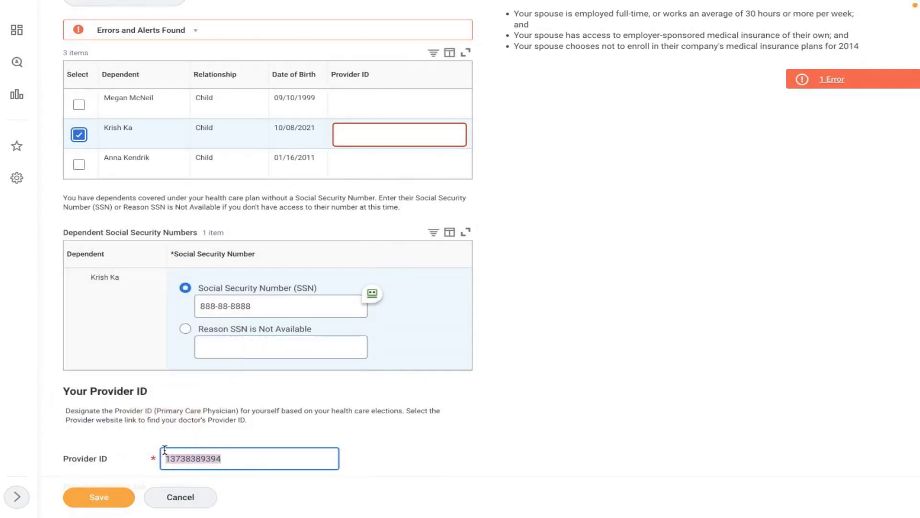
left_click(385, 136)
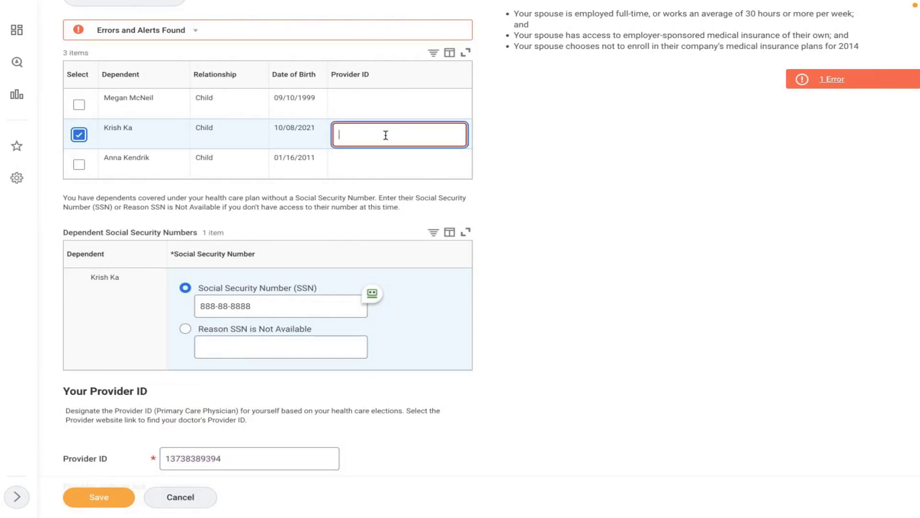
key("super+v")
left_click(608, 202)
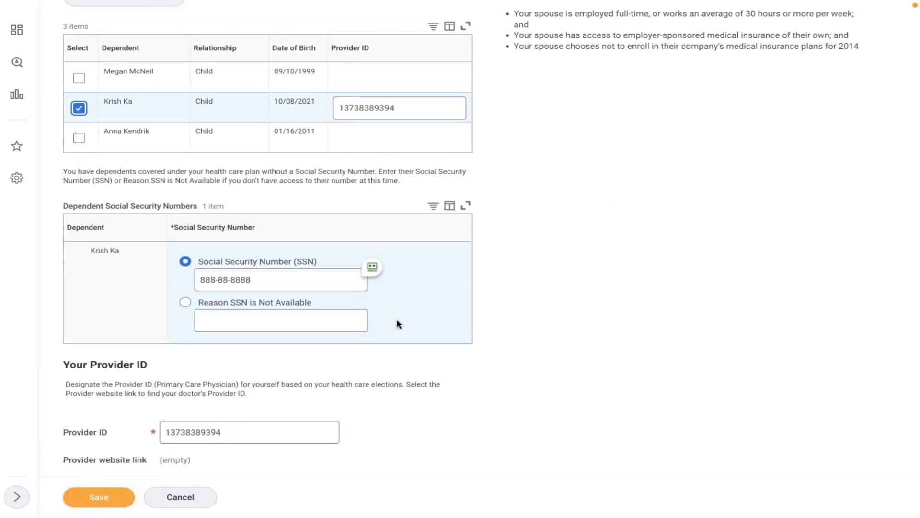
left_click(106, 497)
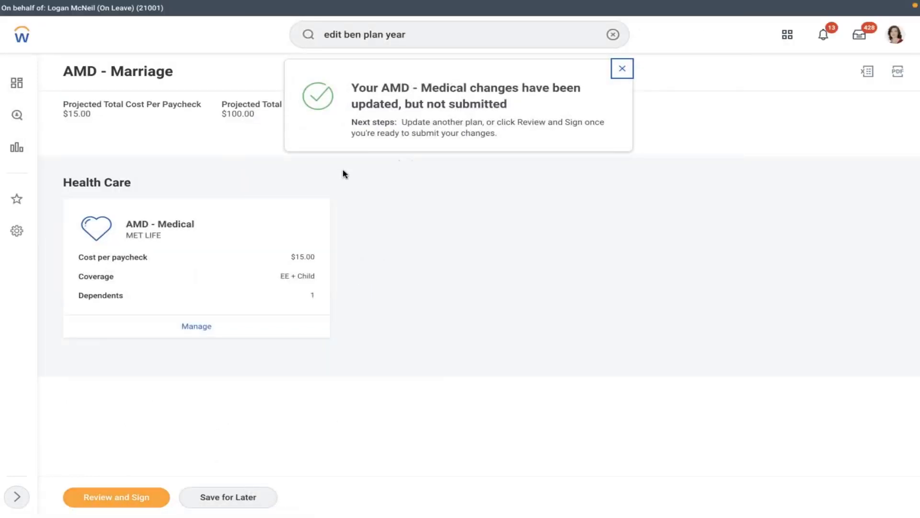
left_click(133, 499)
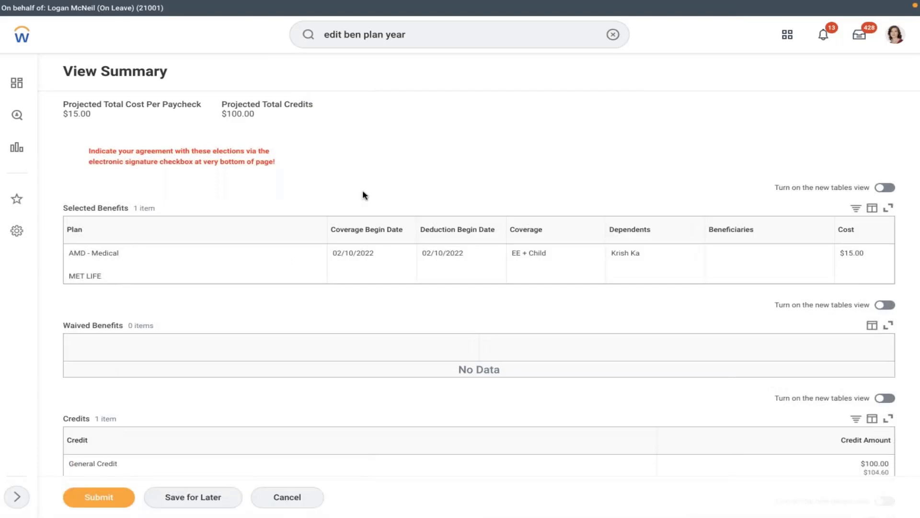
Submit the AMD - Marriage benefit elections from View Summary and close the confirmation.
scroll(362, 195, "down", 6)
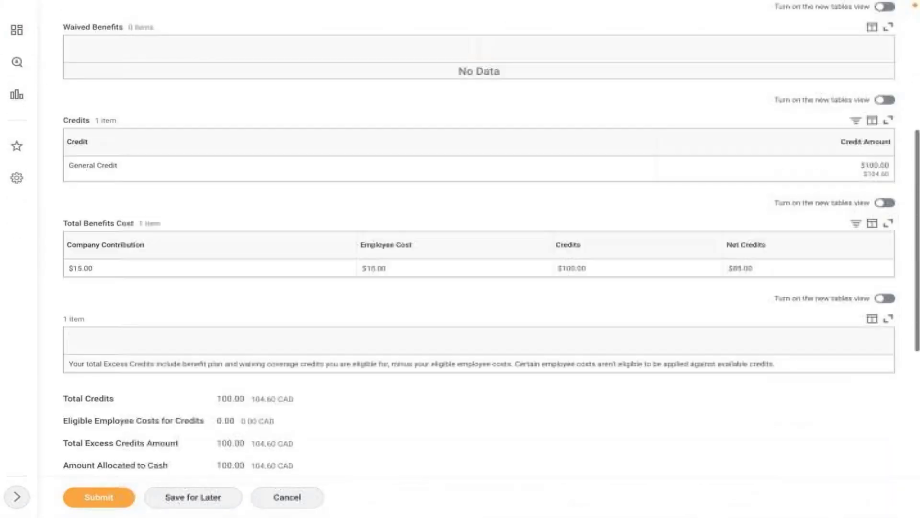
scroll(479, 259, "down", 8)
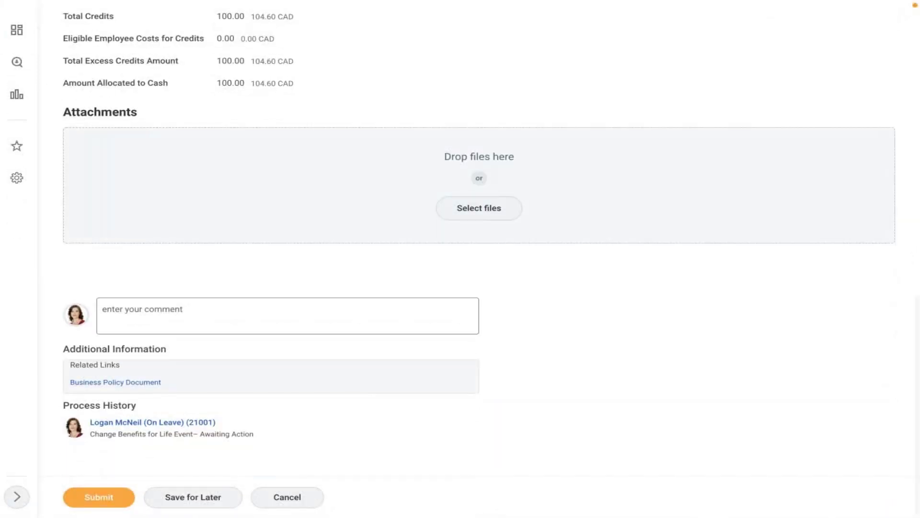
left_click(91, 503)
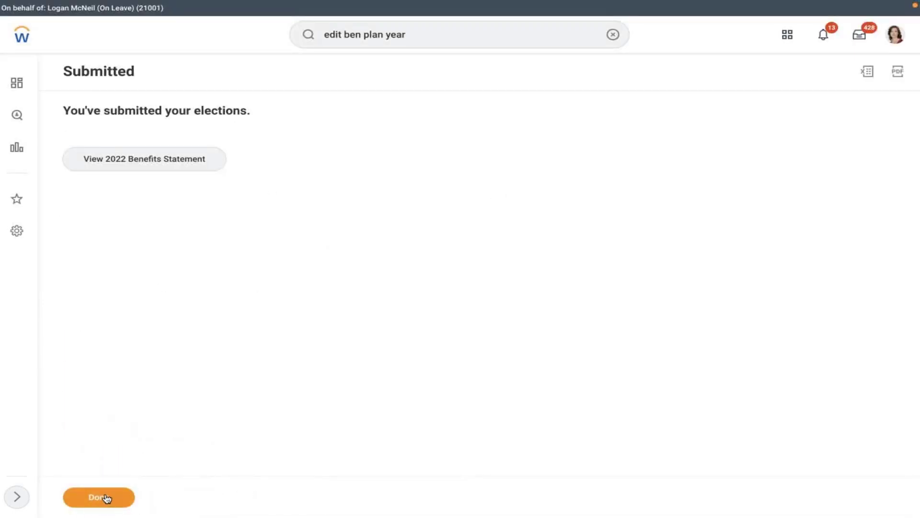
left_click(105, 498)
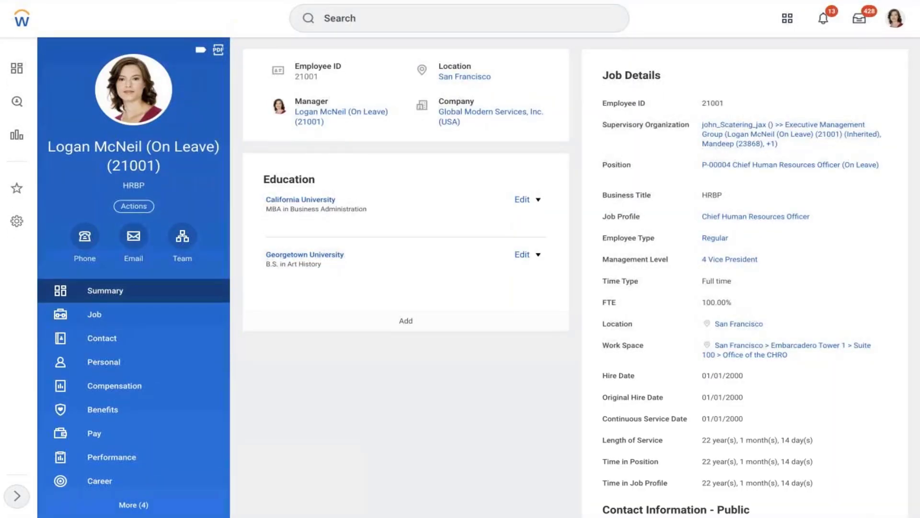
Review the worker's Benefits table for AMD - Medical EE + Child coverage, then view the Job profile.
left_click(115, 419)
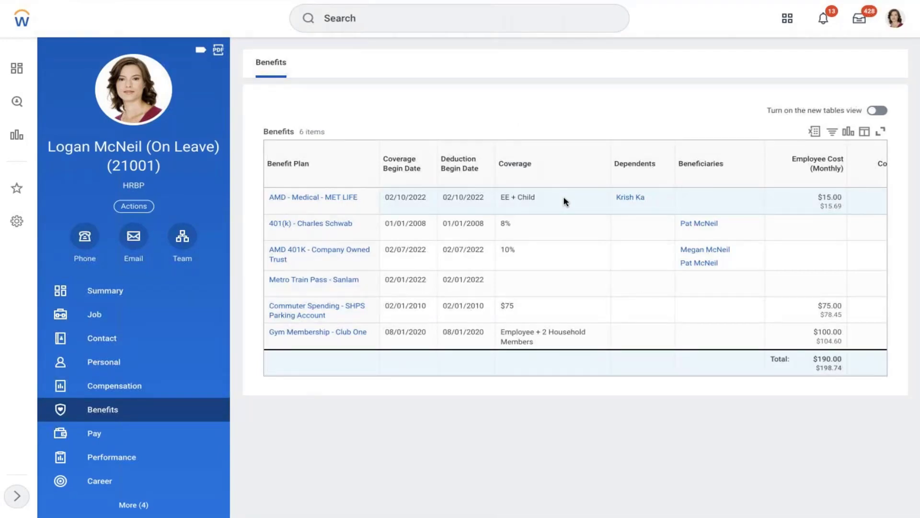
mouse_move(775, 202)
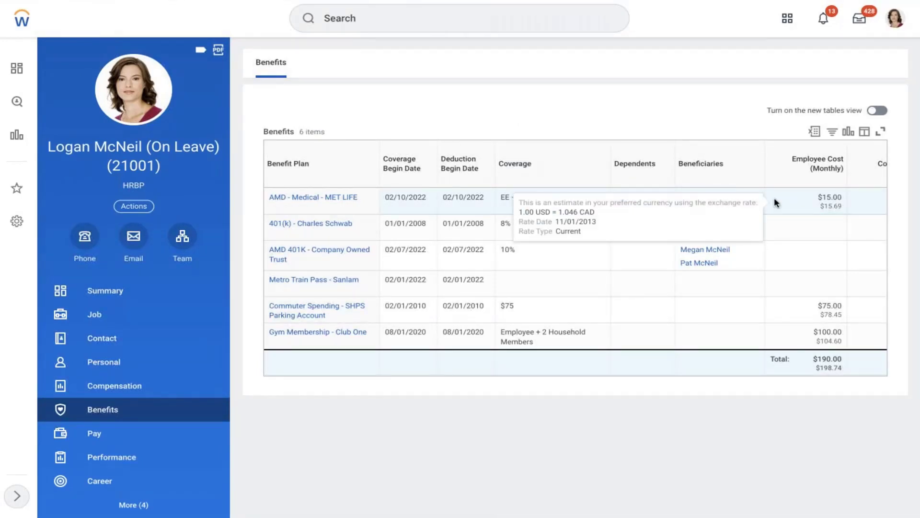
scroll(775, 198, "right", 2)
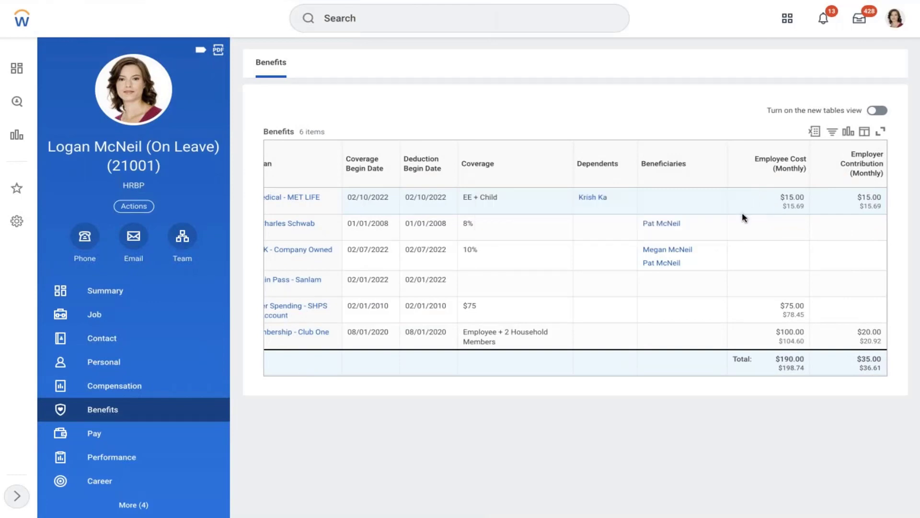
scroll(742, 217, "left", 2)
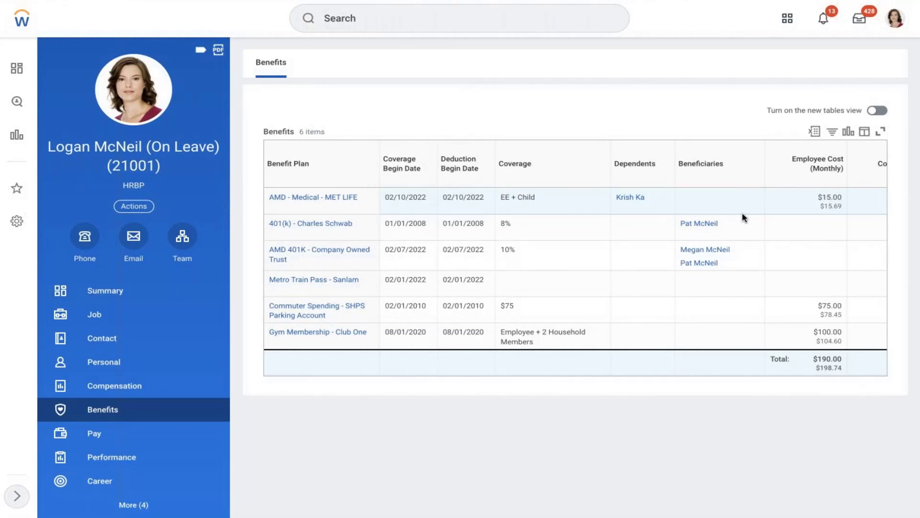
left_click(94, 313)
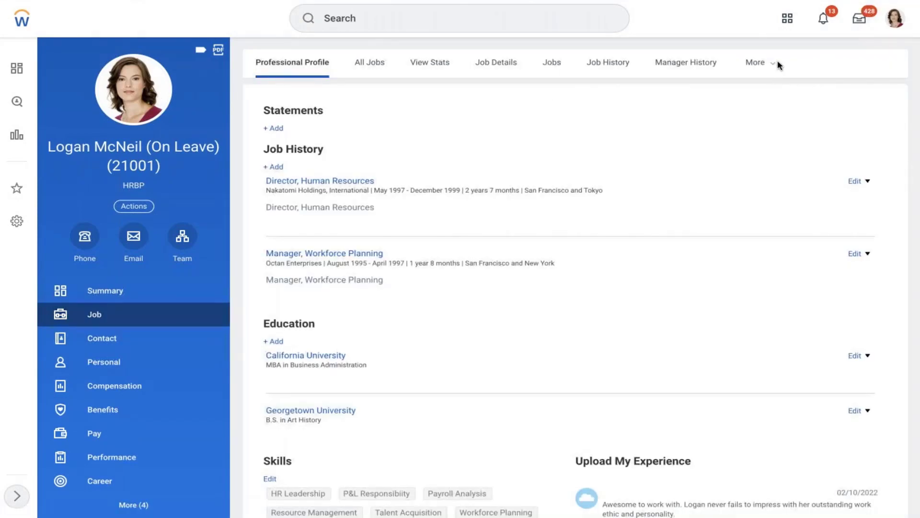
Open the worker's history grouped by category via More > Worker History.
left_click(760, 63)
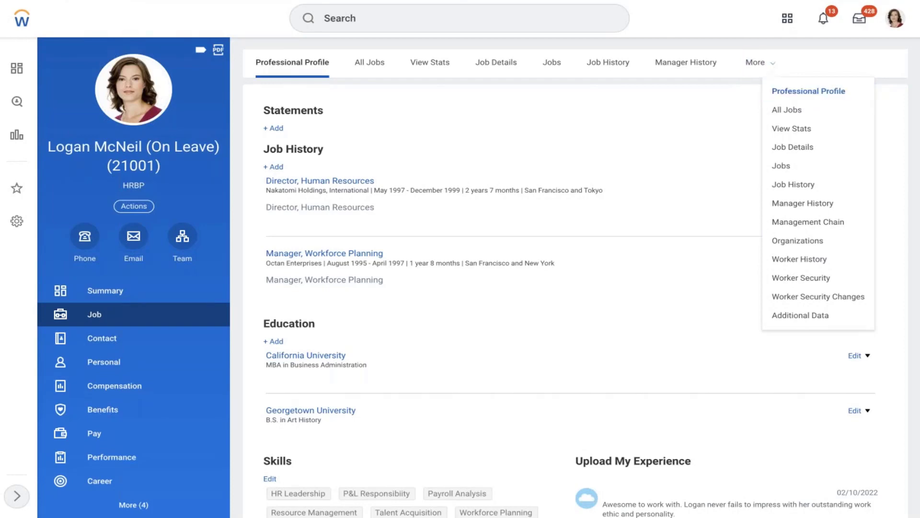
left_click(784, 265)
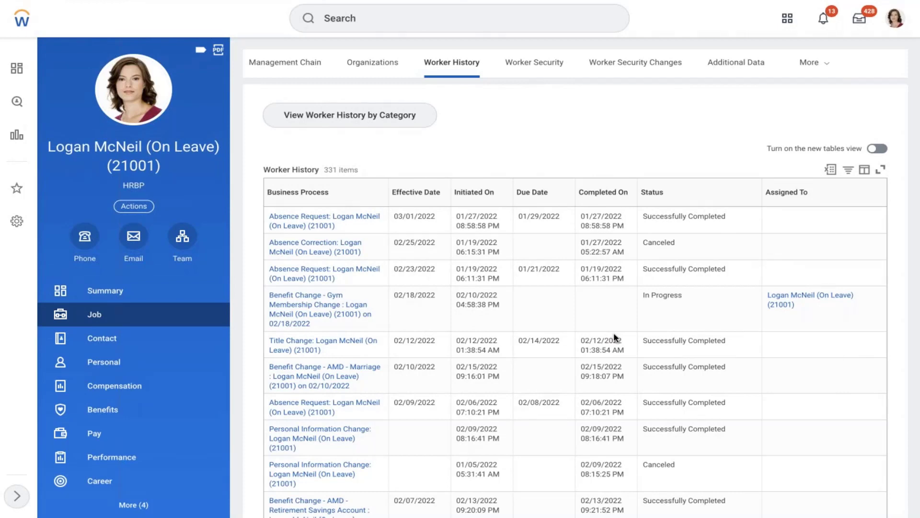
left_click(306, 116)
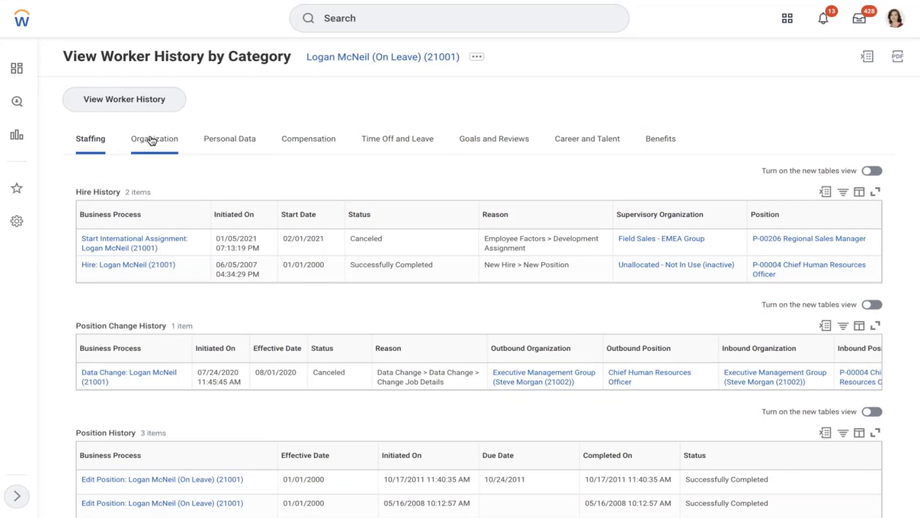
Browse the Benefits category's benefit events, dependents and beneficiaries tables.
left_click(659, 140)
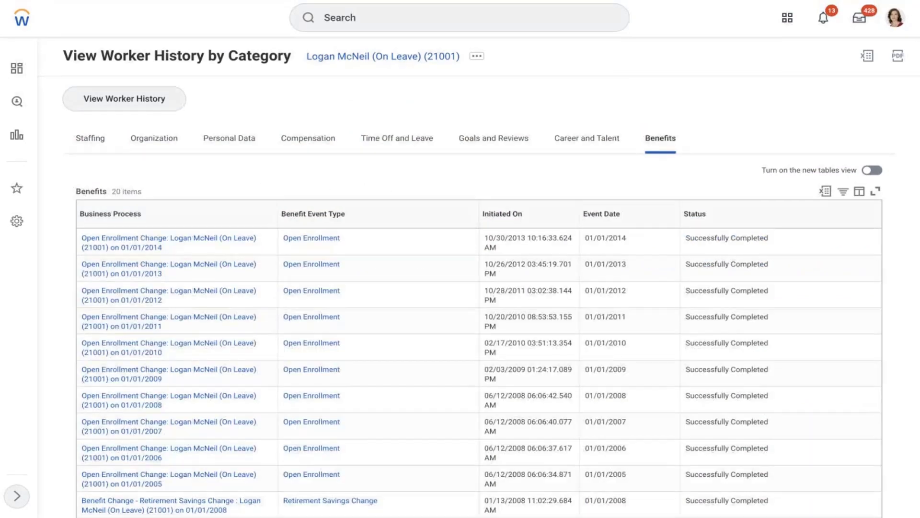
scroll(385, 192, "down", 7)
scroll(258, 332, "down", 4)
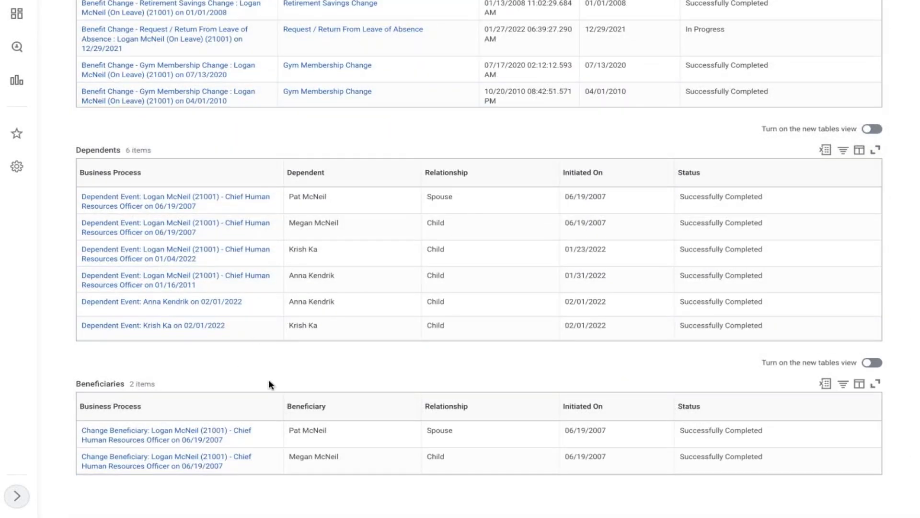
scroll(270, 384, "up", 8)
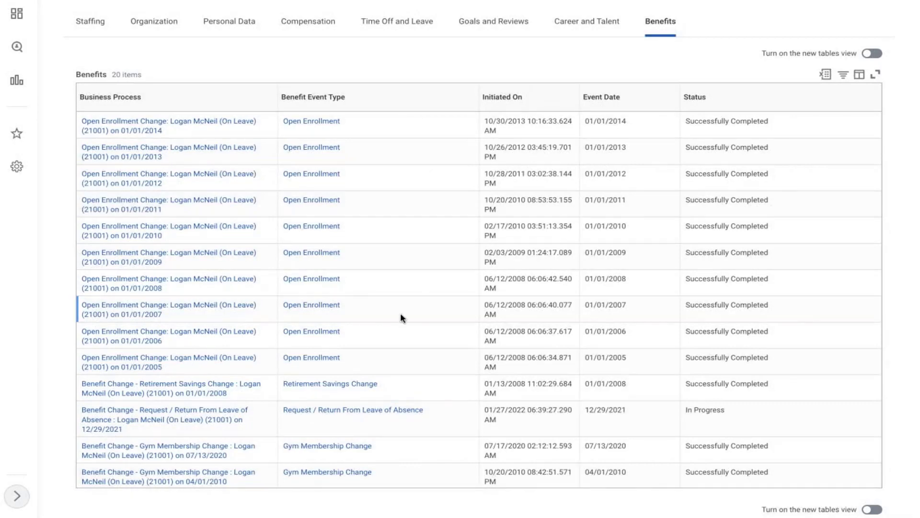
scroll(401, 318, "down", 1)
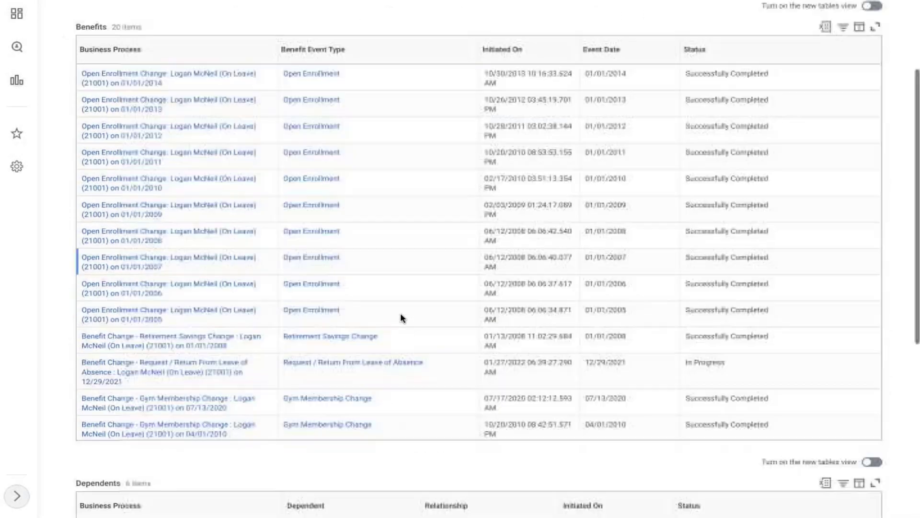
scroll(400, 317, "up", 4)
scroll(401, 317, "down", 7)
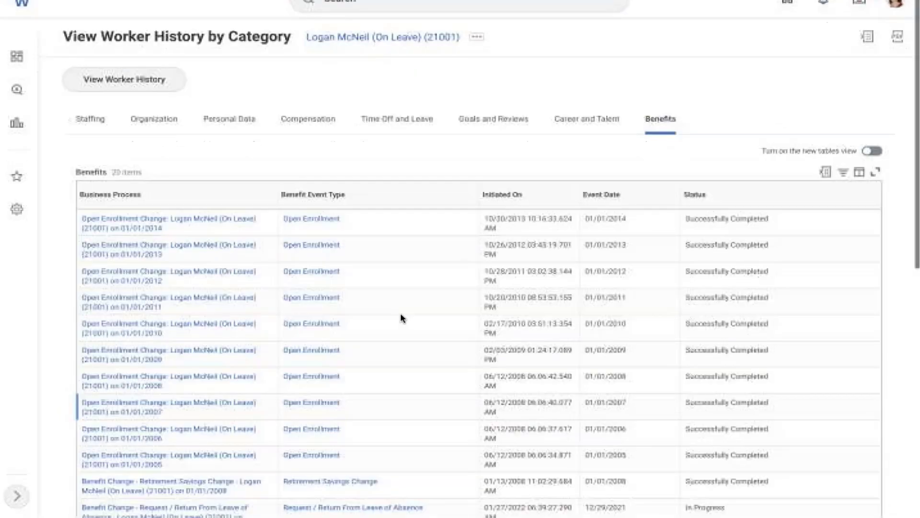
scroll(401, 318, "down", 1)
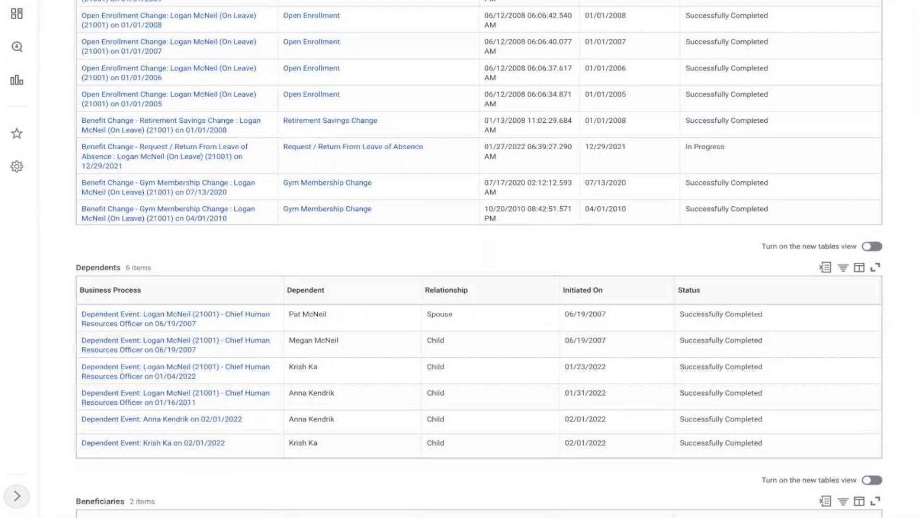
scroll(400, 318, "down", 3)
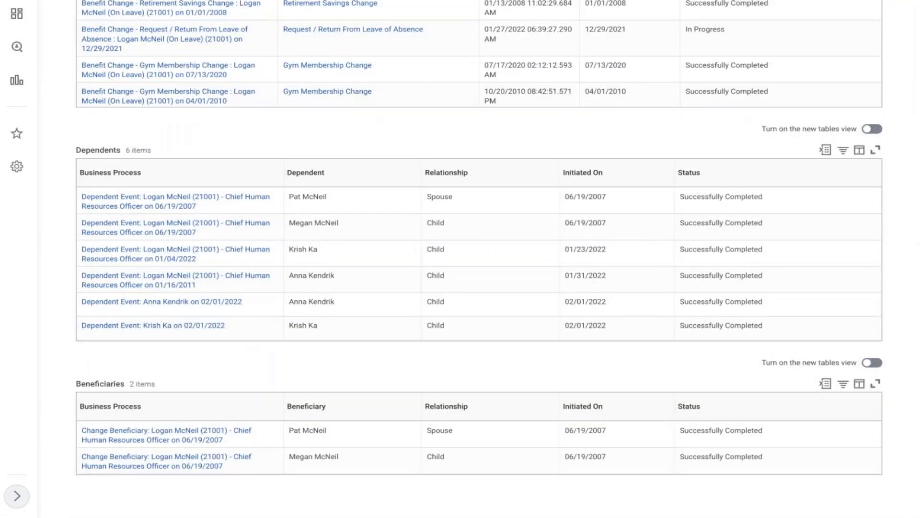
scroll(401, 318, "up", 9)
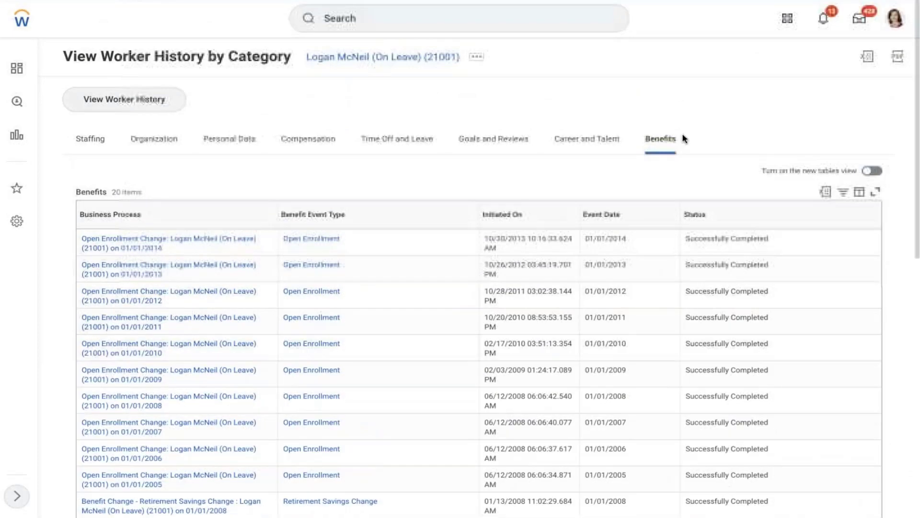
Go to the Workday inbox and show the archived items.
left_click(896, 29)
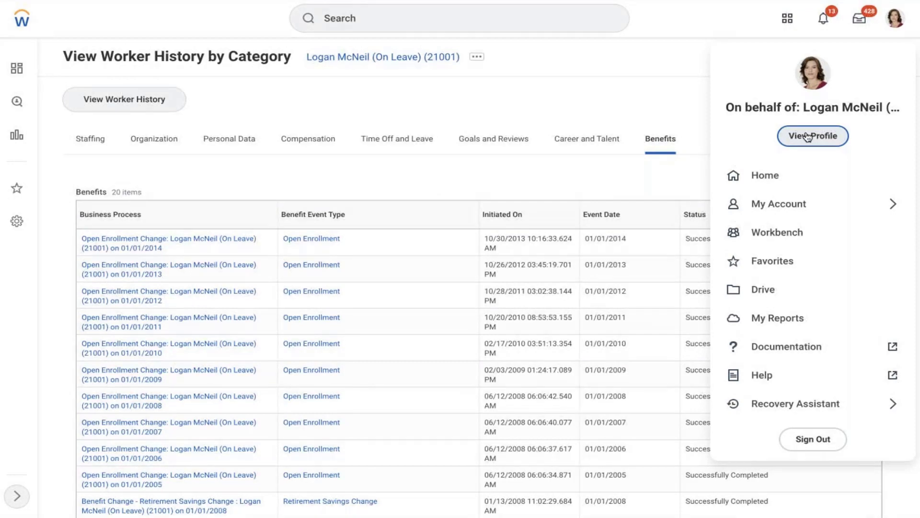
left_click(859, 18)
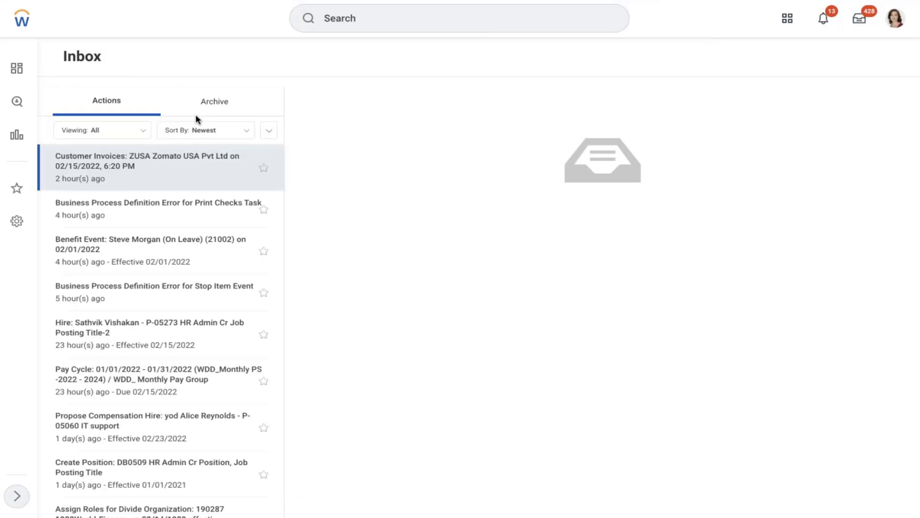
left_click(215, 101)
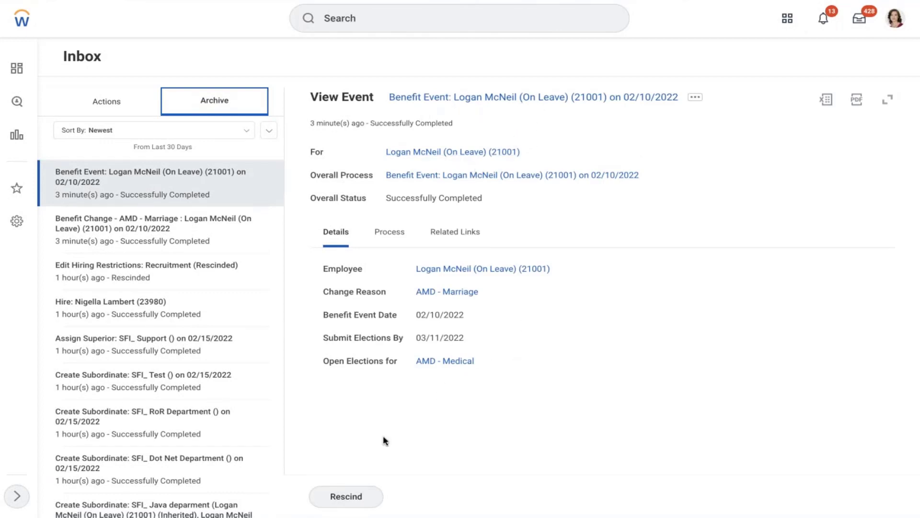
Rescind the marriage benefit event with the comment 'testing' and dismiss the notification.
left_click(334, 496)
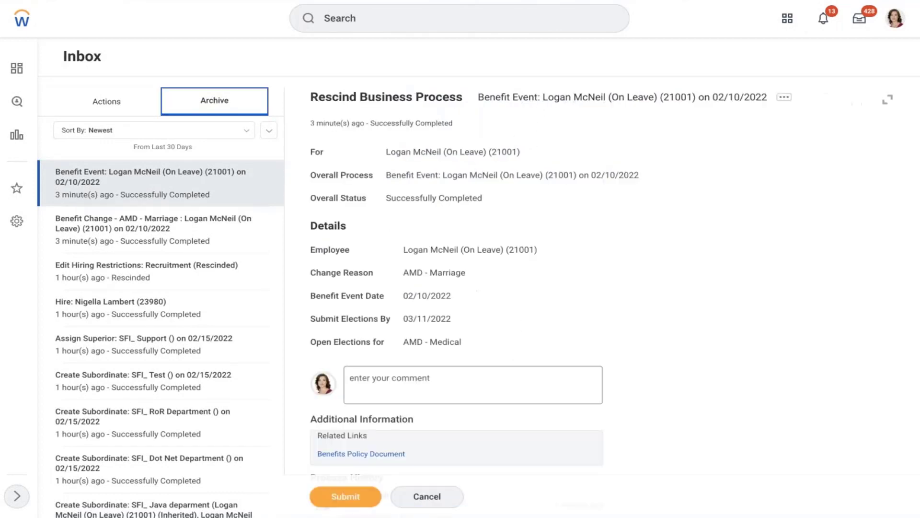
left_click(366, 376)
type("te")
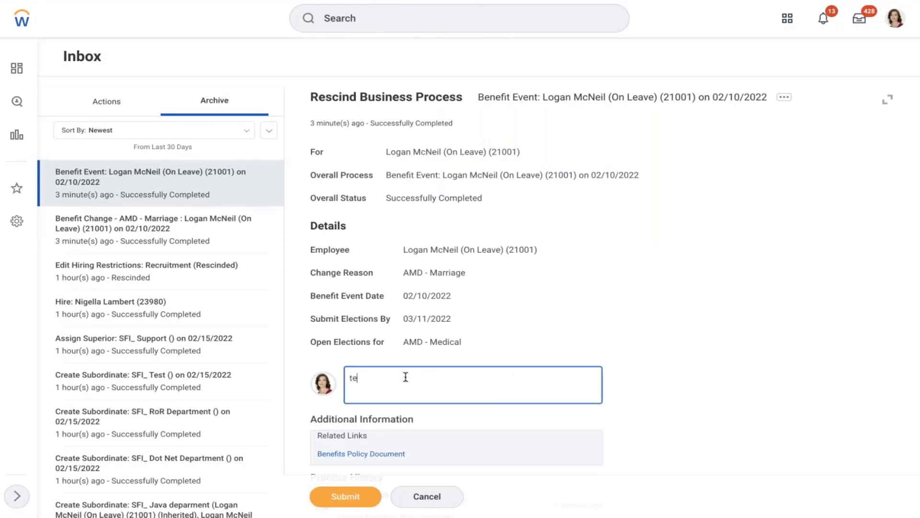
type("sting")
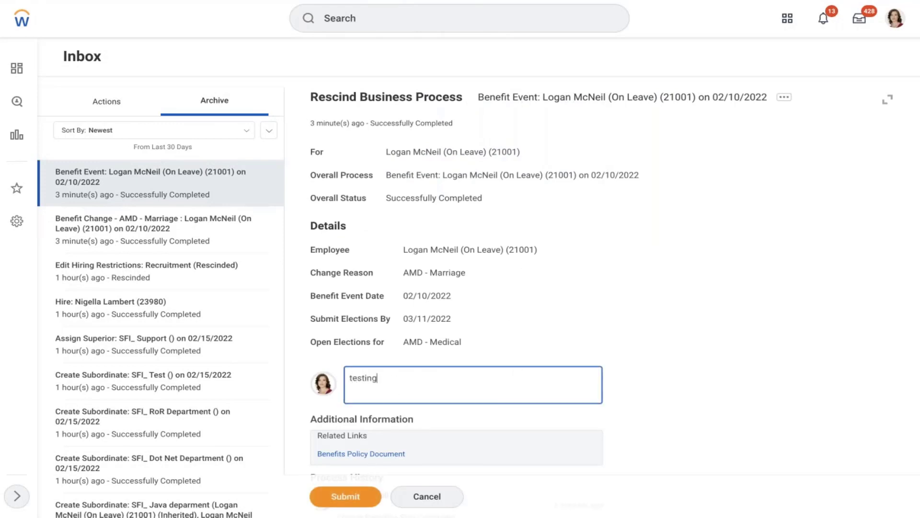
left_click(345, 496)
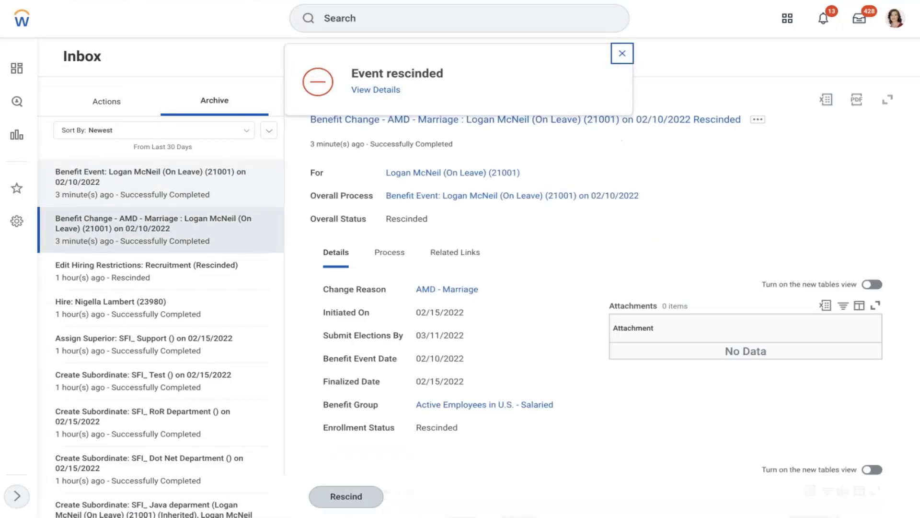
left_click(629, 52)
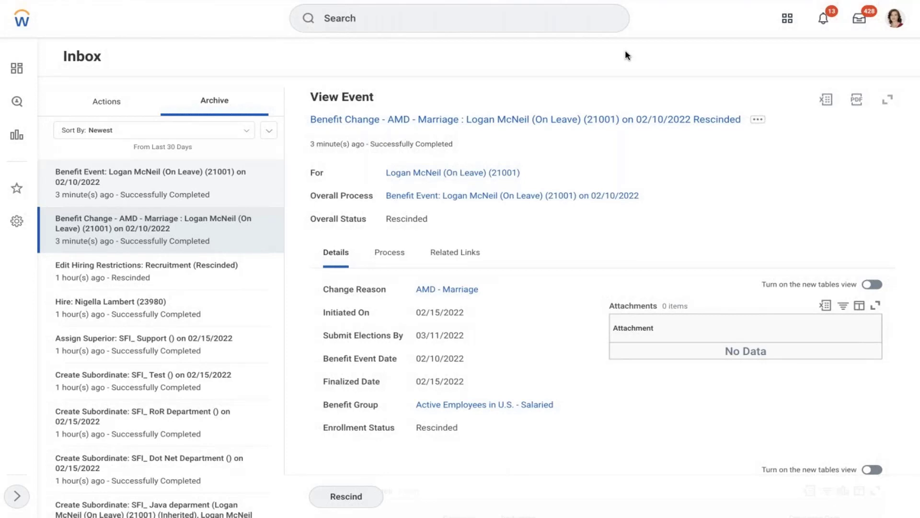
Open Maintain Enrollment Instructions for General Enrollment Sections.
left_click(501, 29)
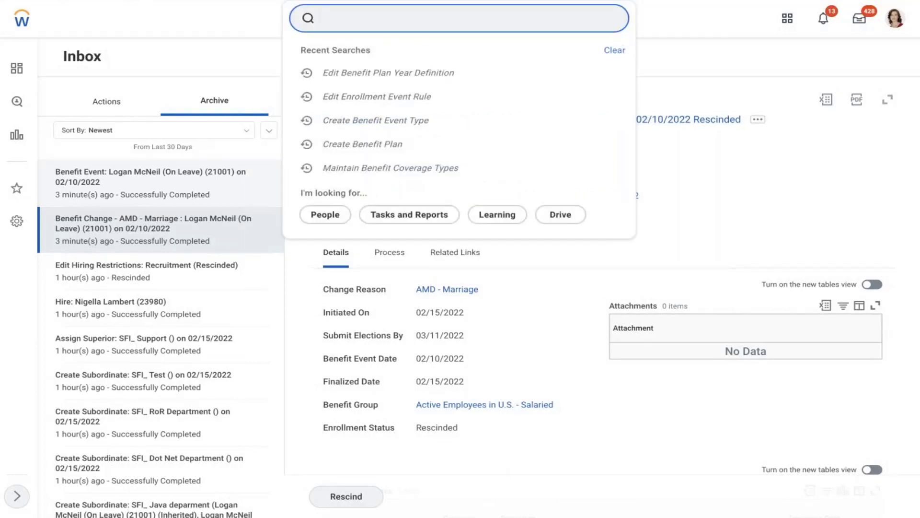
type("maintain enrollment inst")
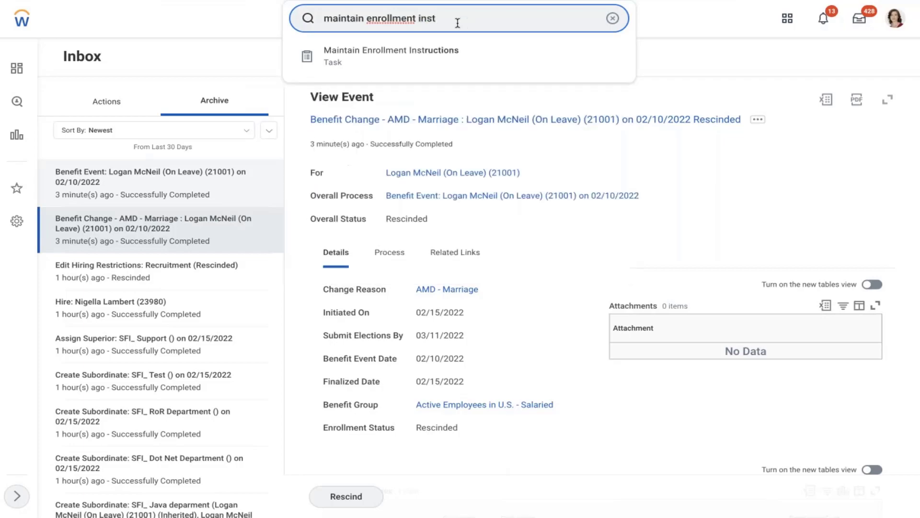
key("Return")
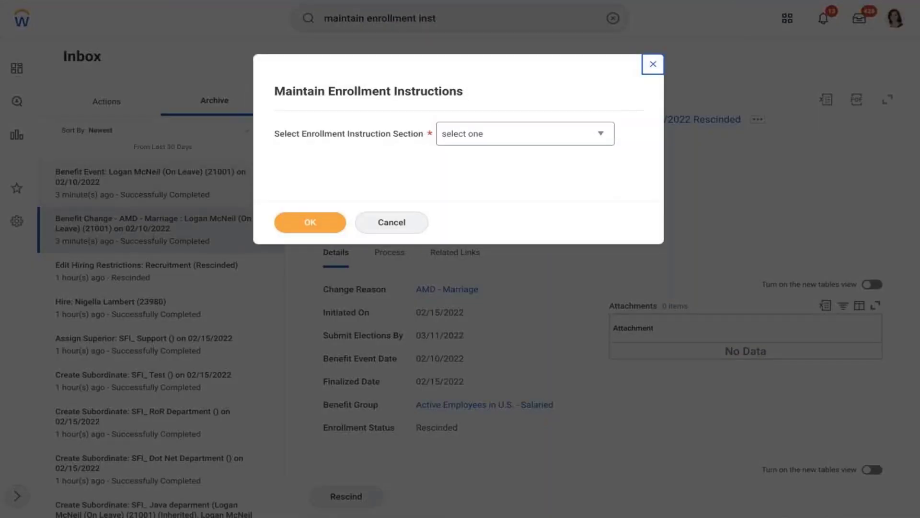
left_click(494, 131)
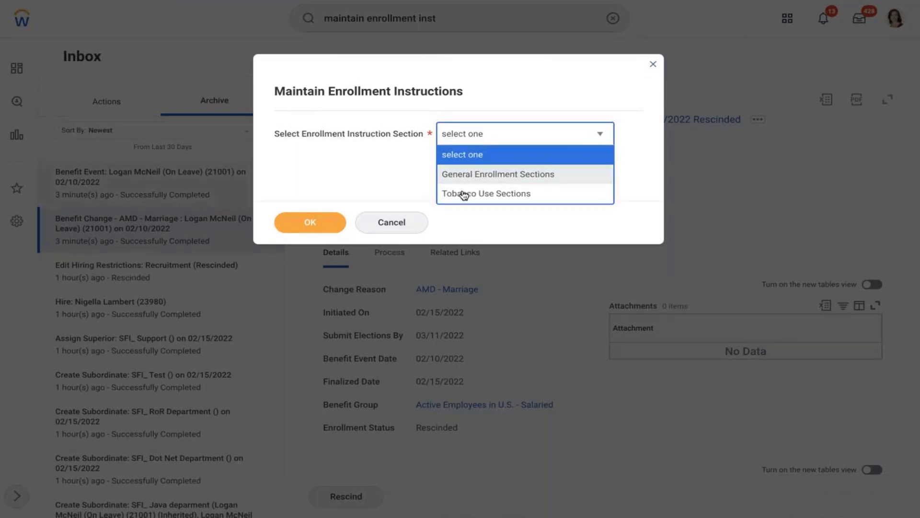
left_click(489, 175)
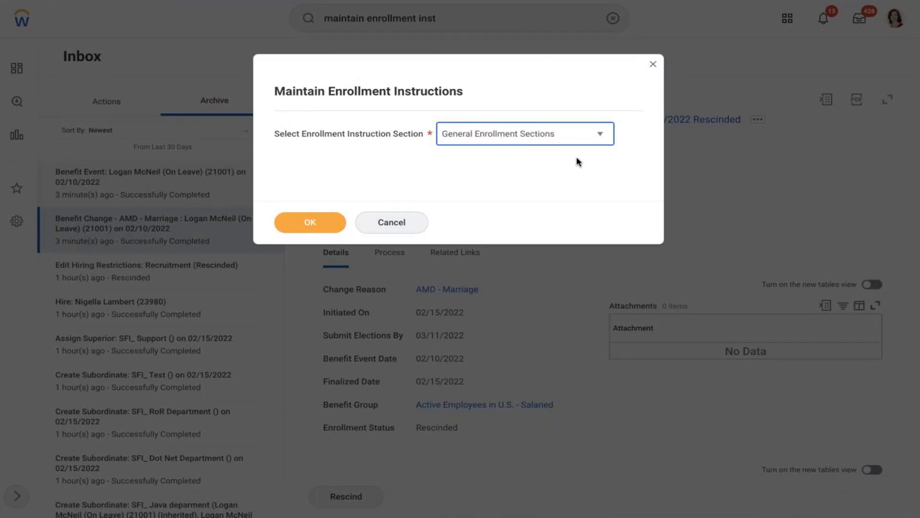
left_click(328, 219)
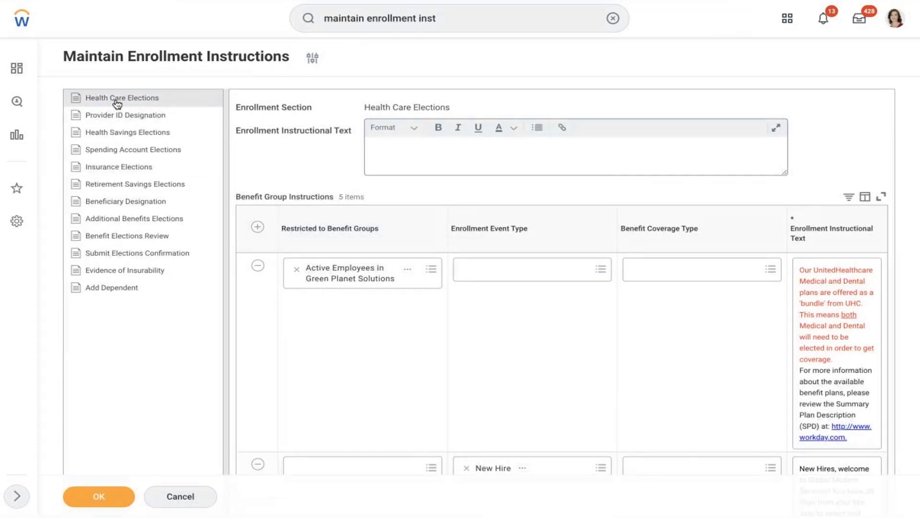
Add a row for Active Employees in U.S. - Salaried, event AMD - Marriage, coverage AMD - Medical.
left_click(259, 228)
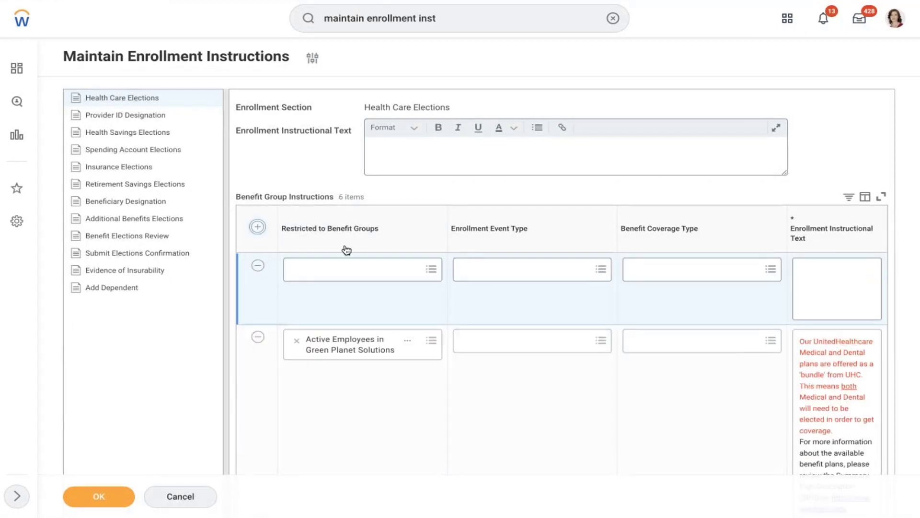
left_click(340, 267)
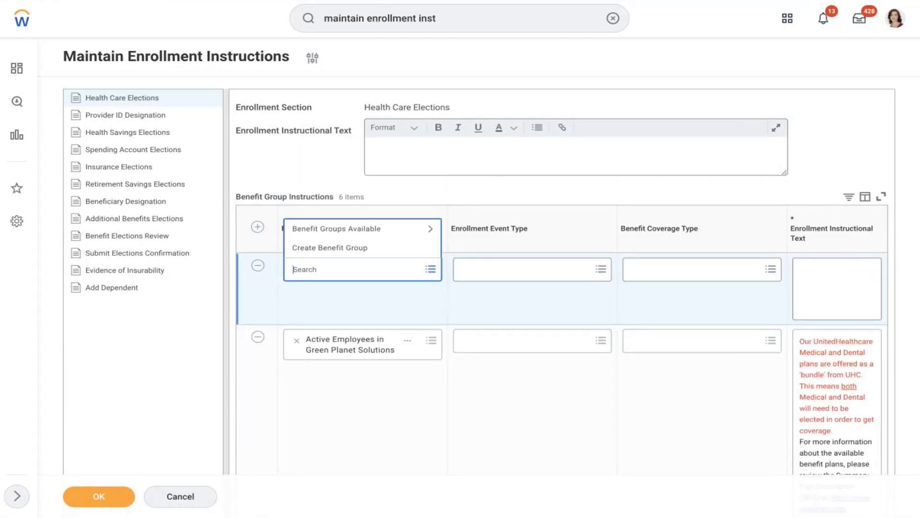
left_click(312, 234)
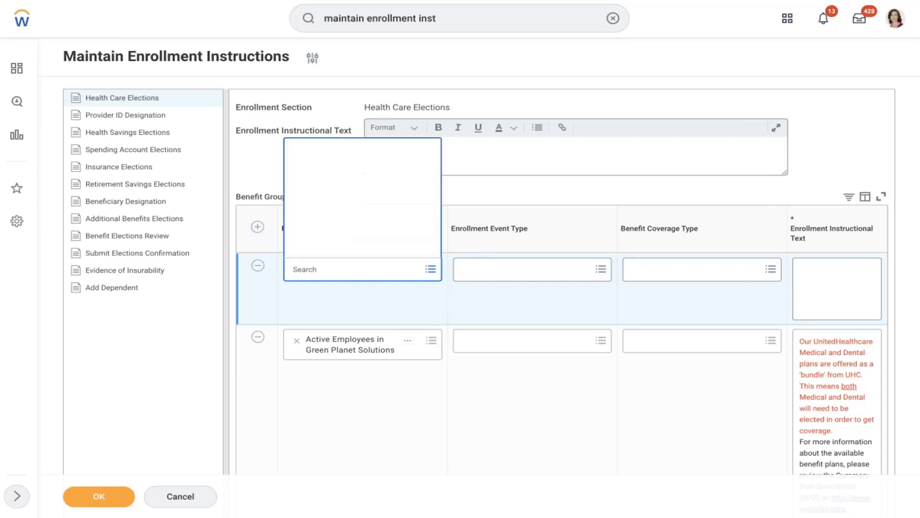
key("Down")
key("Down")
key("Down")
key("Down")
key("Down")
key("Down")
key("Down")
key("Down")
key("Down")
key("Down")
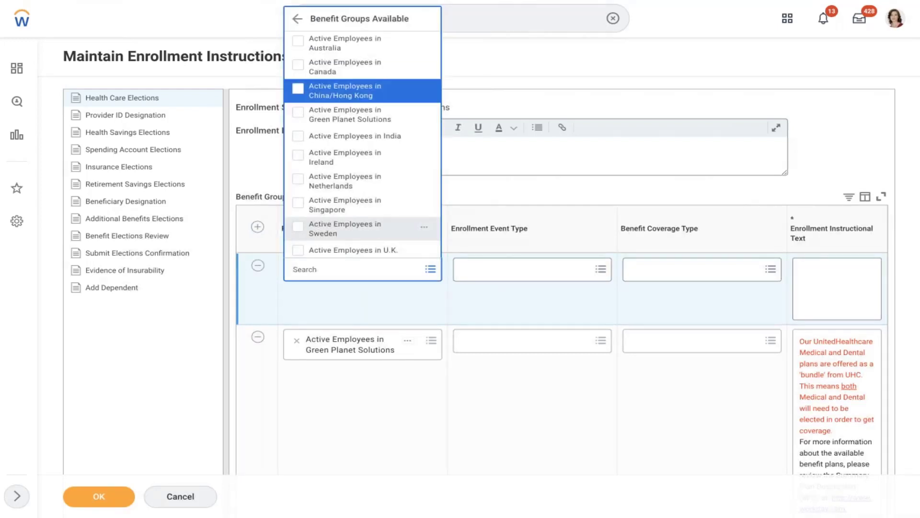
key("Down")
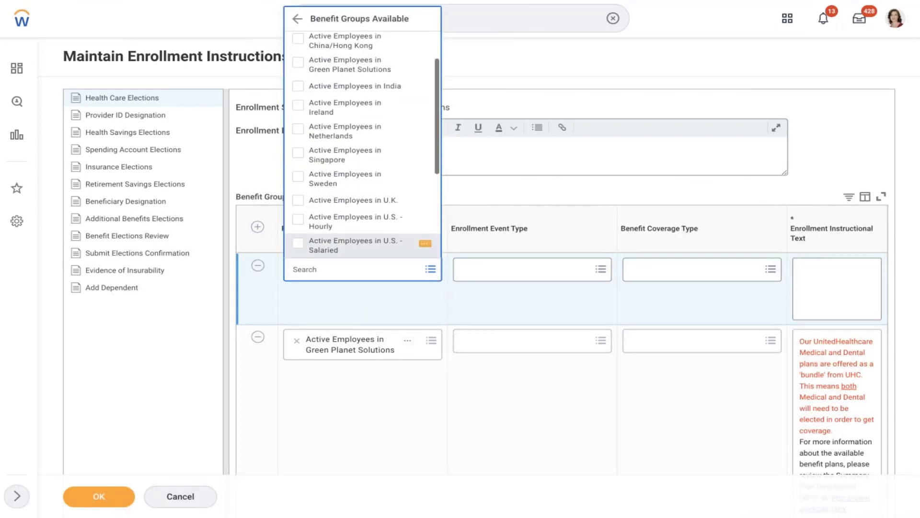
left_click(330, 254)
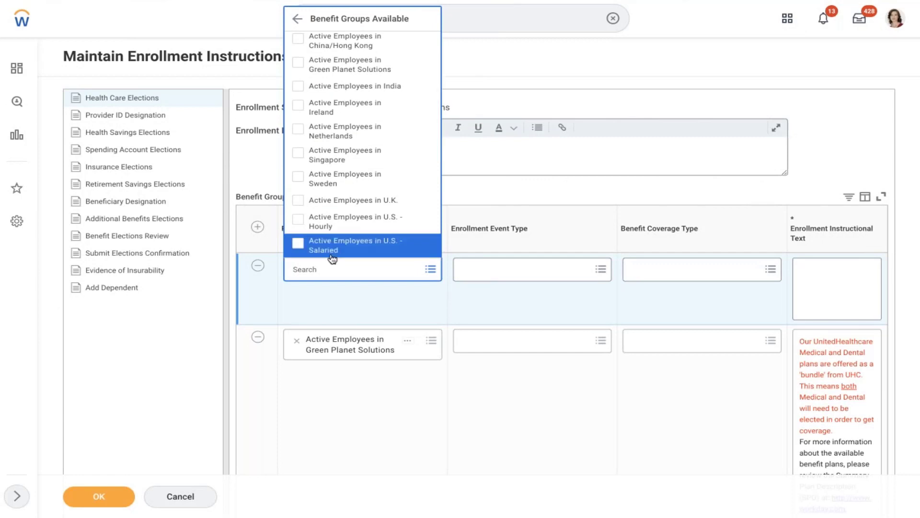
left_click(522, 274)
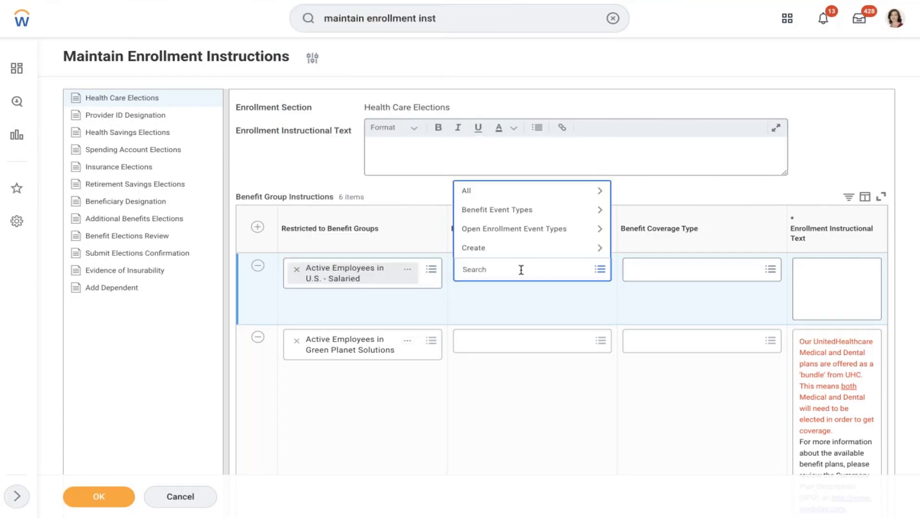
type("amd")
left_click(526, 206)
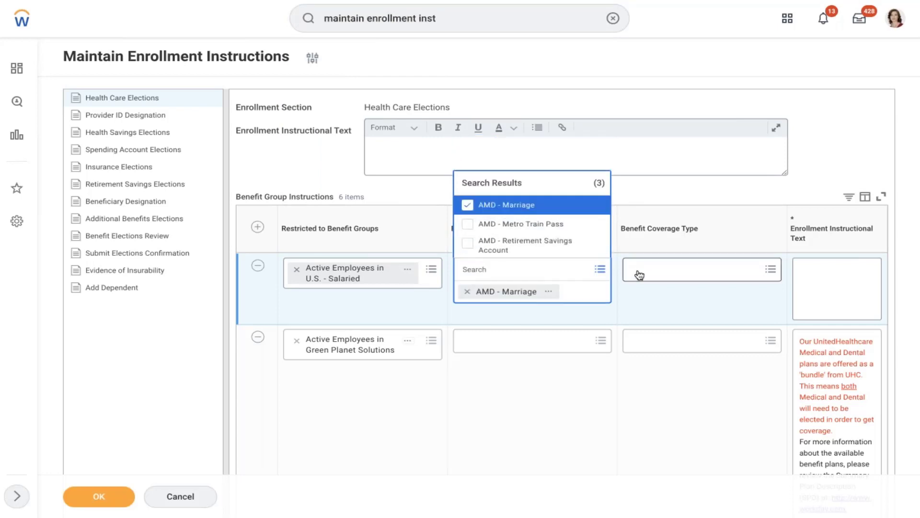
left_click(639, 272)
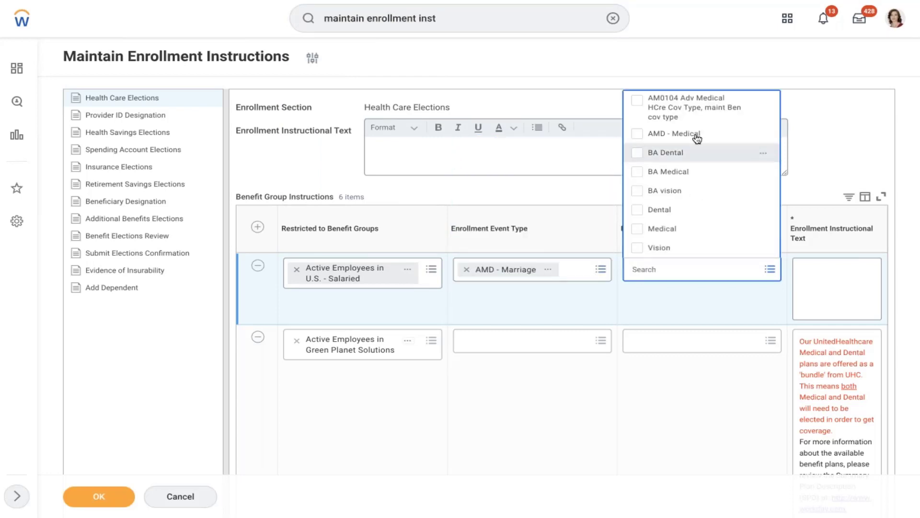
left_click(694, 134)
left_click(815, 134)
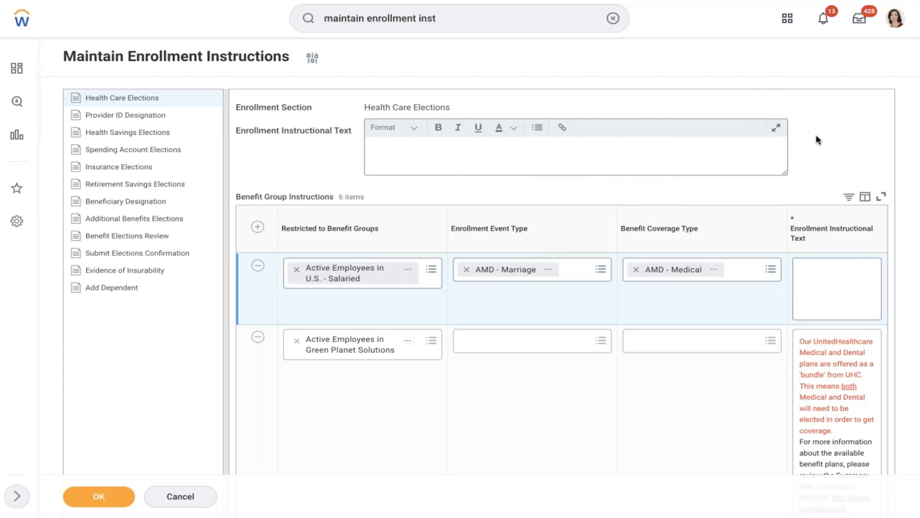
left_click(833, 285)
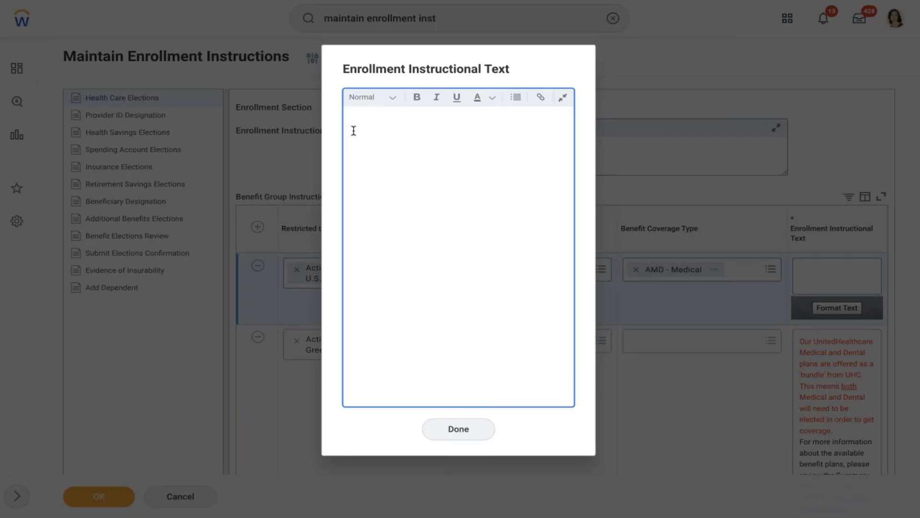
Type the eligibility greeting and the allowed dependents list: Spouse, Children.
type("Hi Your eligible to enroll  your dep")
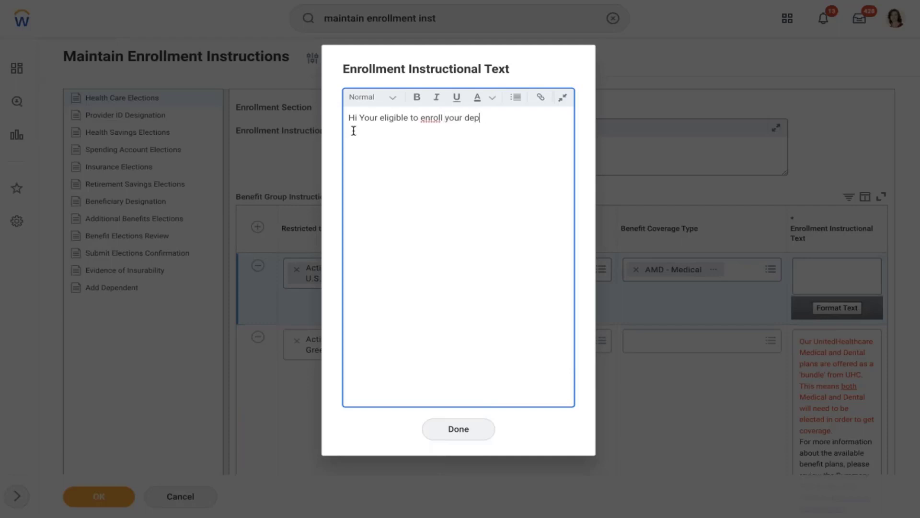
type("endents in to this plan")
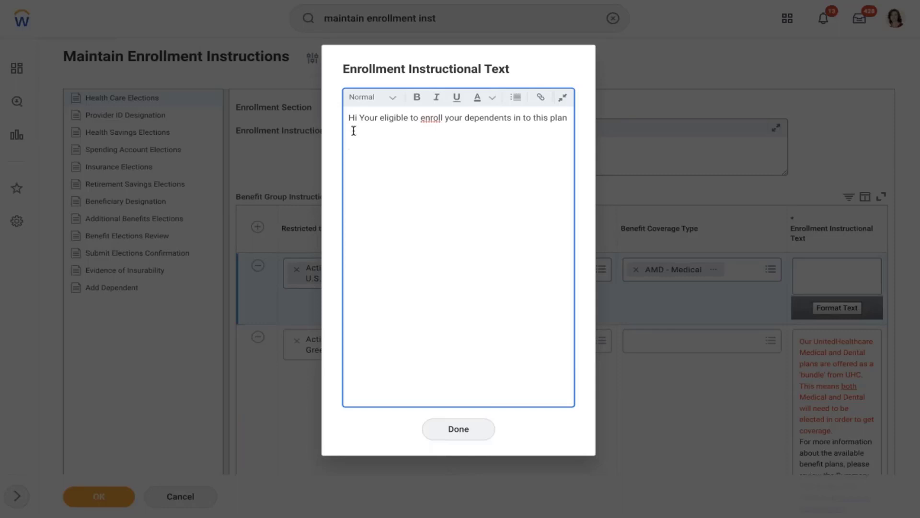
type("Allowed dependents")
key("Return")
type("Spouse C")
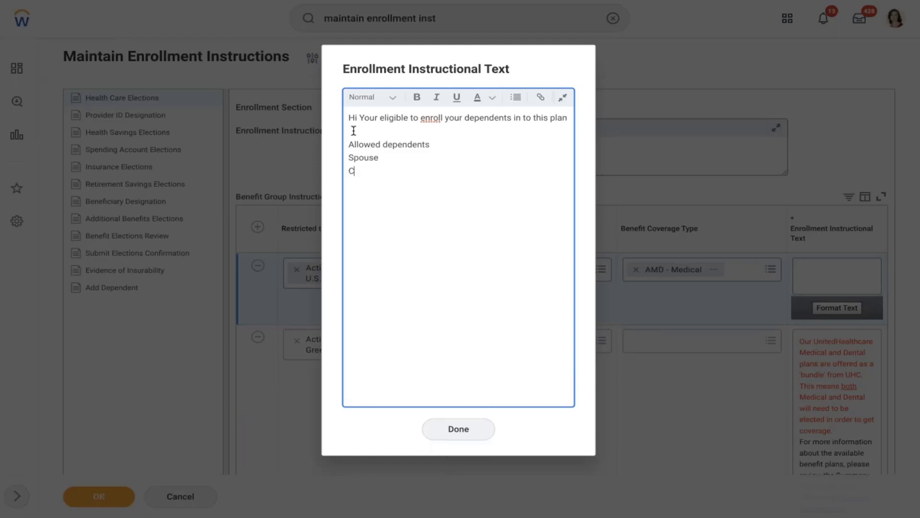
type("hildren")
right_click(440, 118)
left_click(415, 132)
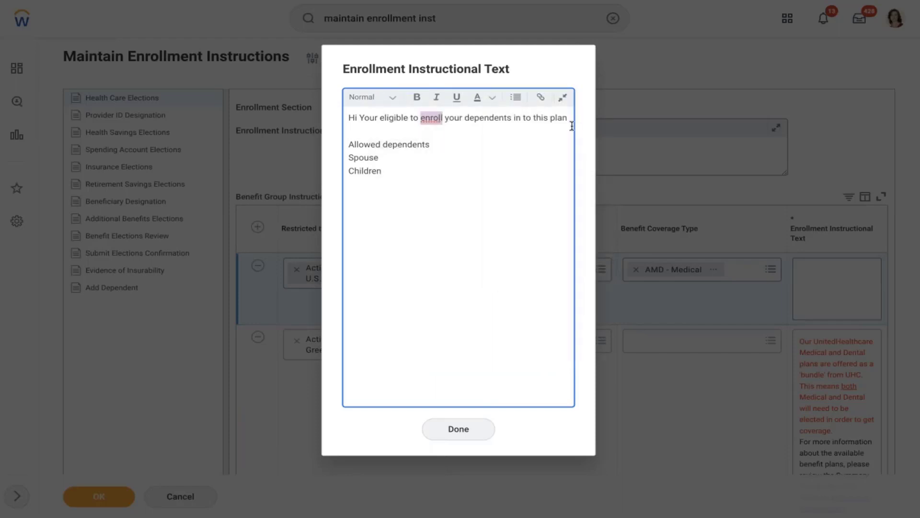
Add the closing line about the link below or the benefit partner, correcting to 'reach-out'.
left_click(570, 120)
key("Return")
key("Return")
key("Return")
type("If you have any ")
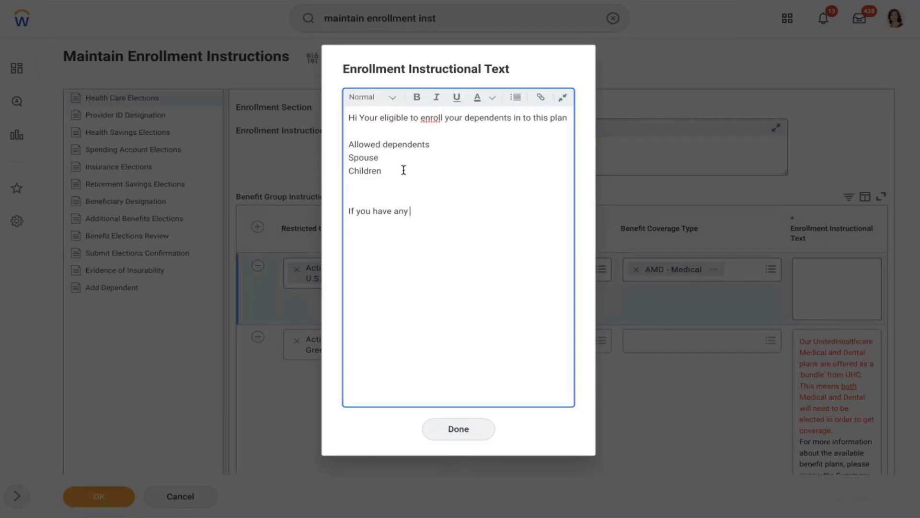
type("questions on this plan")
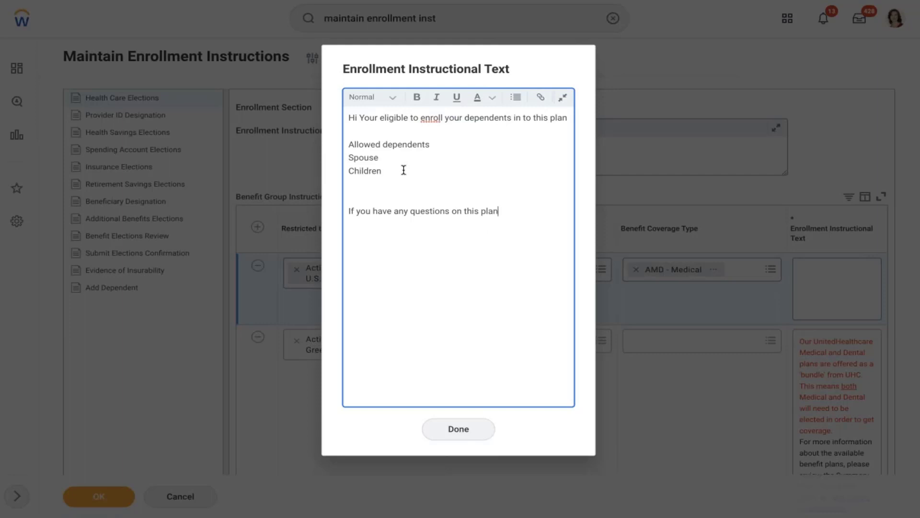
type(", please select below linko")
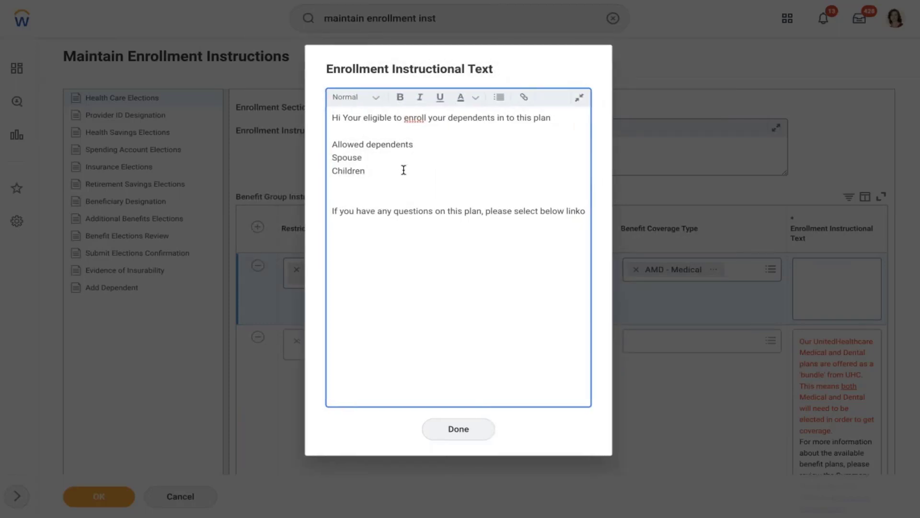
type("r")
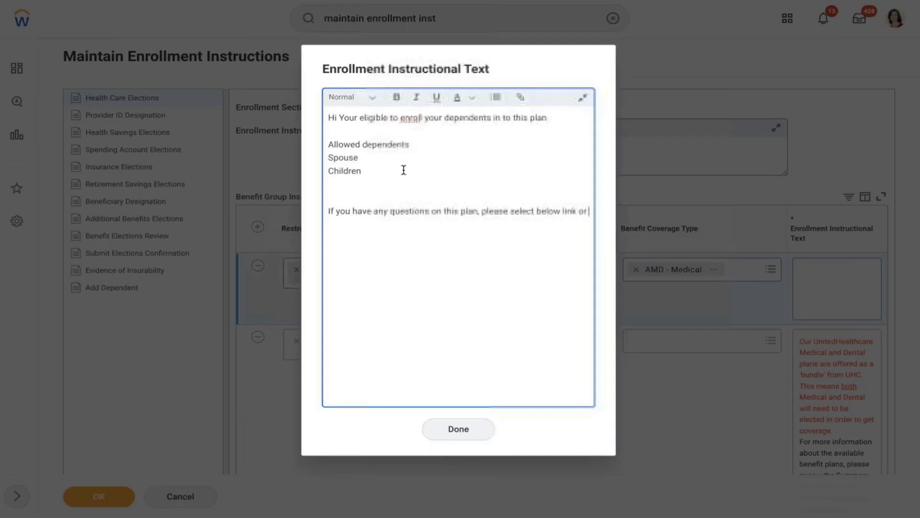
type(" reachout to")
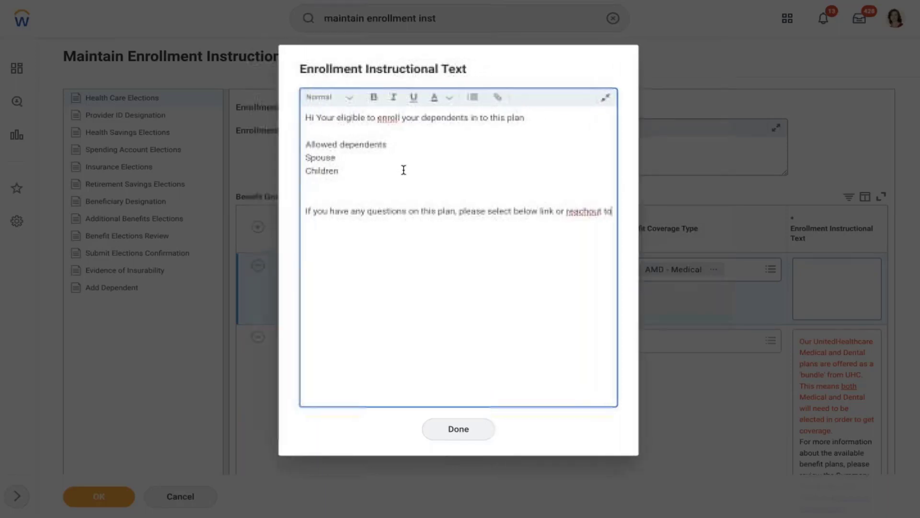
type(" your bene")
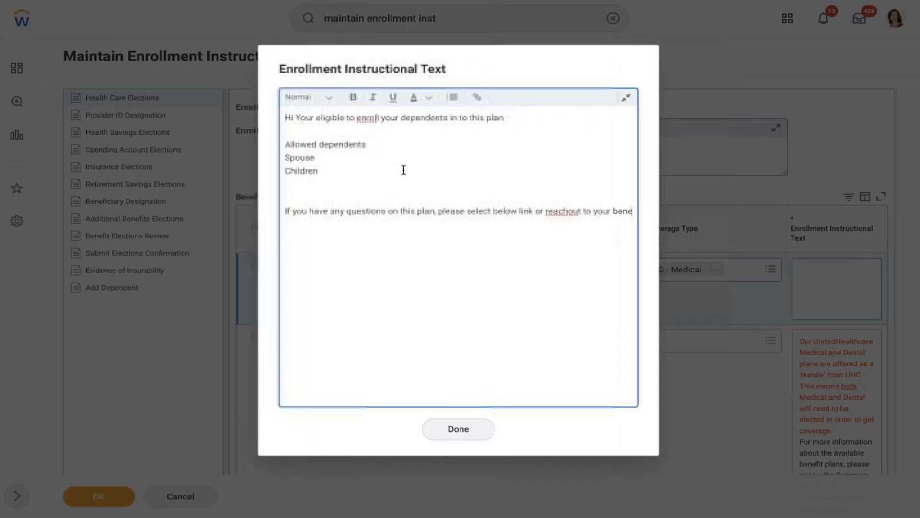
type("fit partner")
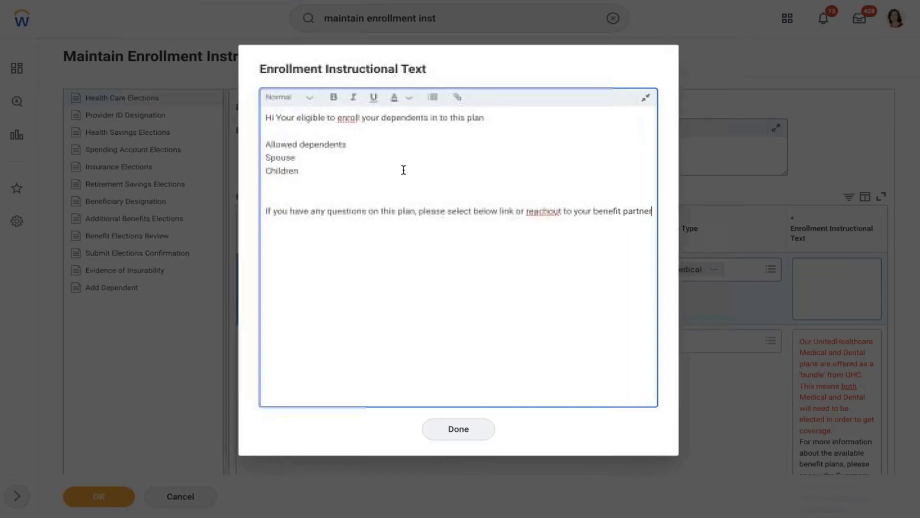
right_click(541, 211)
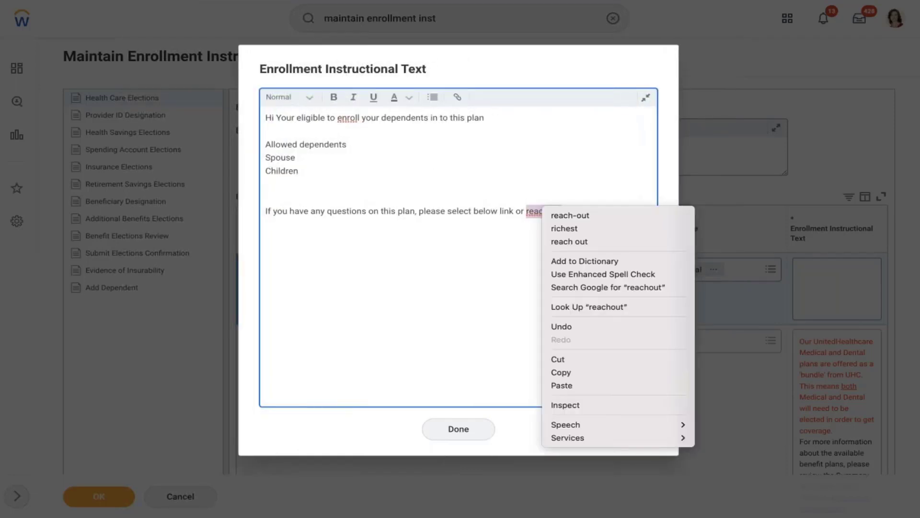
left_click(570, 215)
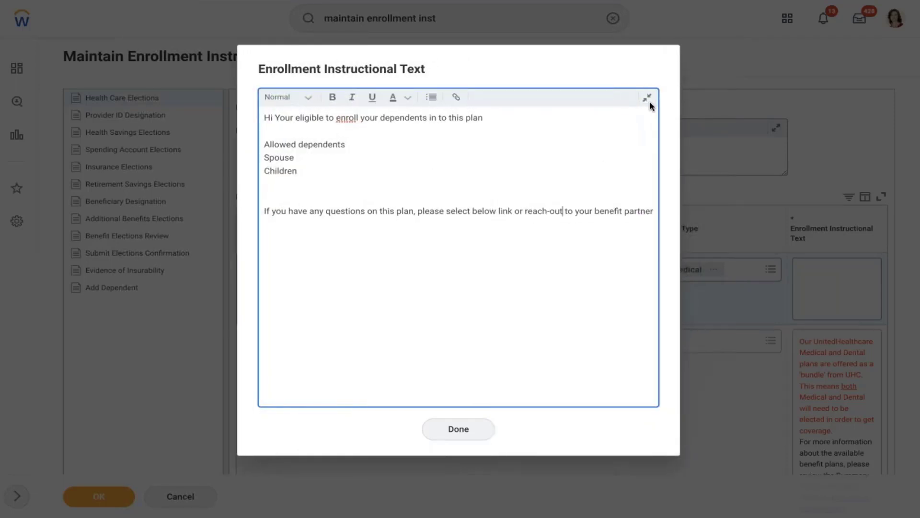
left_click(647, 99)
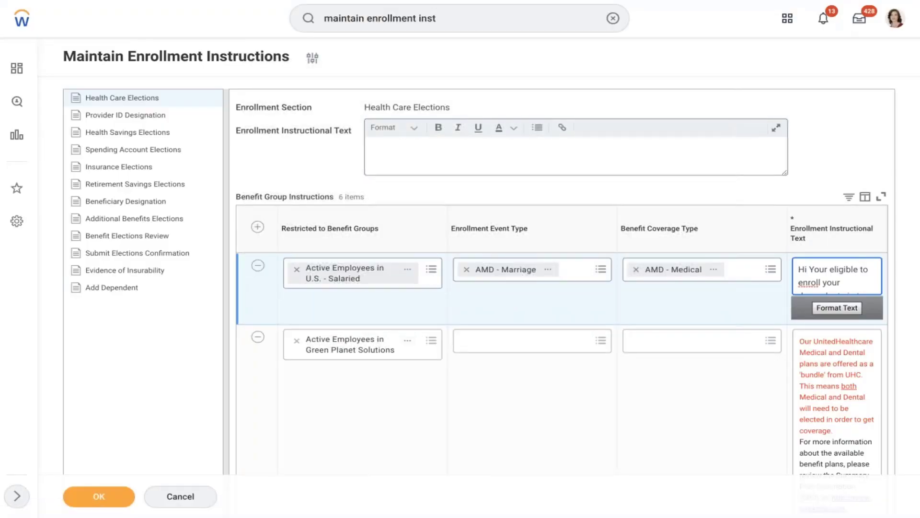
left_click(836, 309)
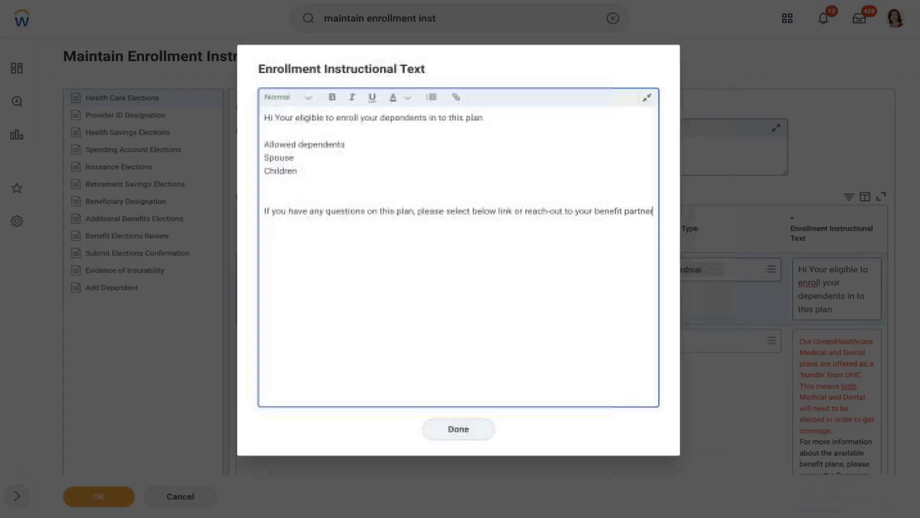
Insert a hyperlink to abcd.com at the end of the benefit-partner line and verify it.
left_click(455, 98)
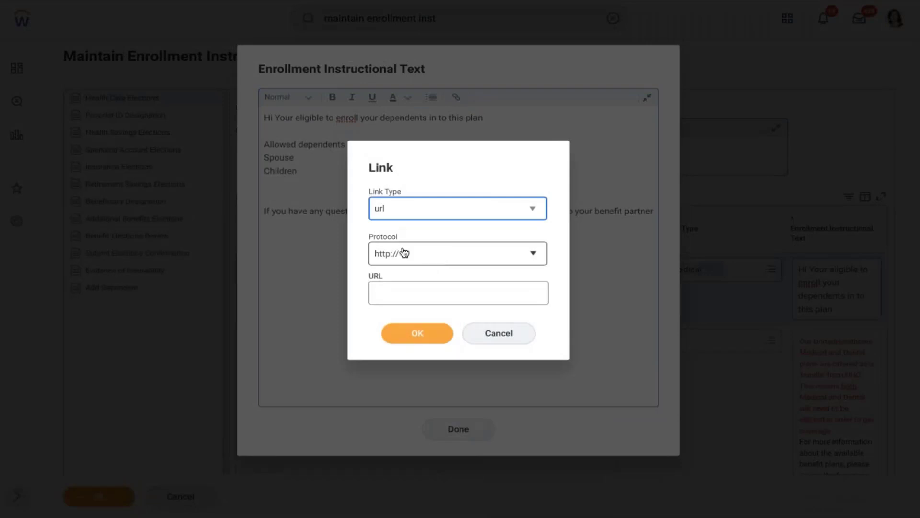
left_click(405, 294)
type("ab")
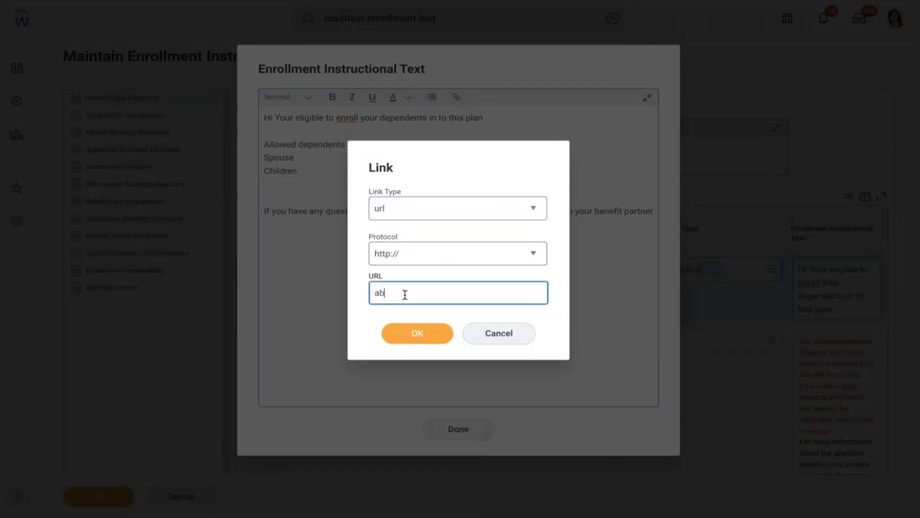
type("cd.co")
key("BackSpace")
key("BackSpace")
key("BackSpace")
key("BackSpace")
key("BackSpace")
key("BackSpace")
key("BackSpace")
type("abcd.com")
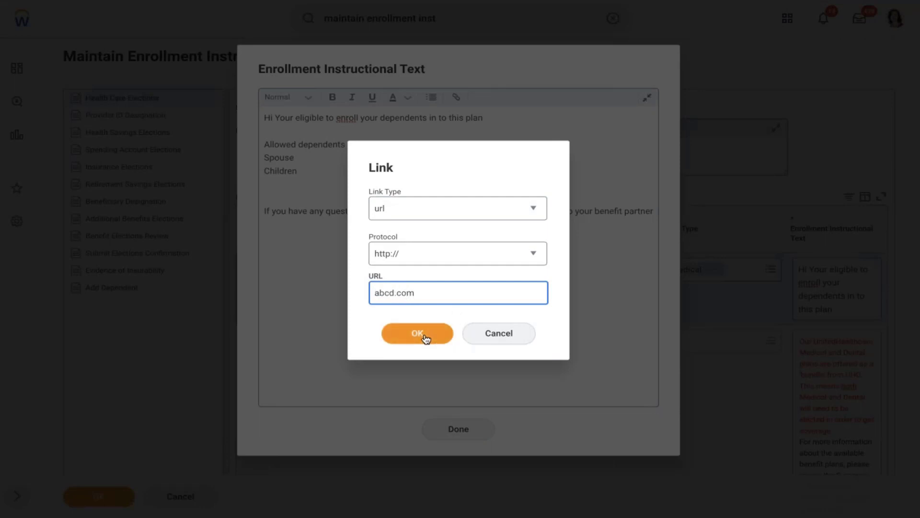
left_click(422, 334)
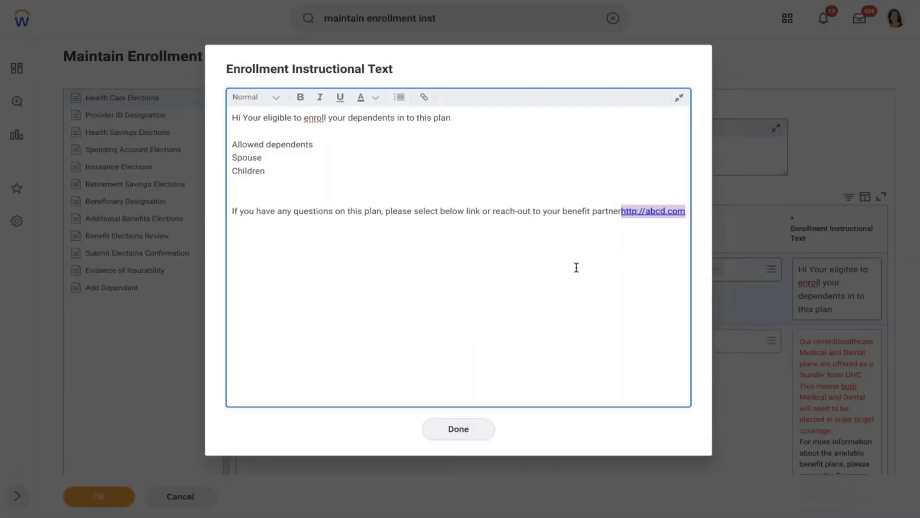
left_click(653, 211)
left_click(501, 335)
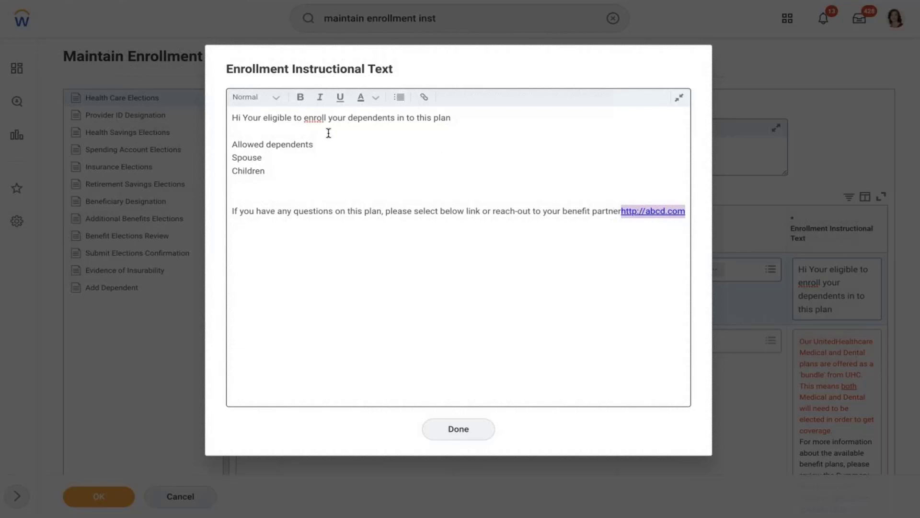
Check the spelling suggestions for 'enroll', then make the Spouse and Children lines bold.
right_click(316, 120)
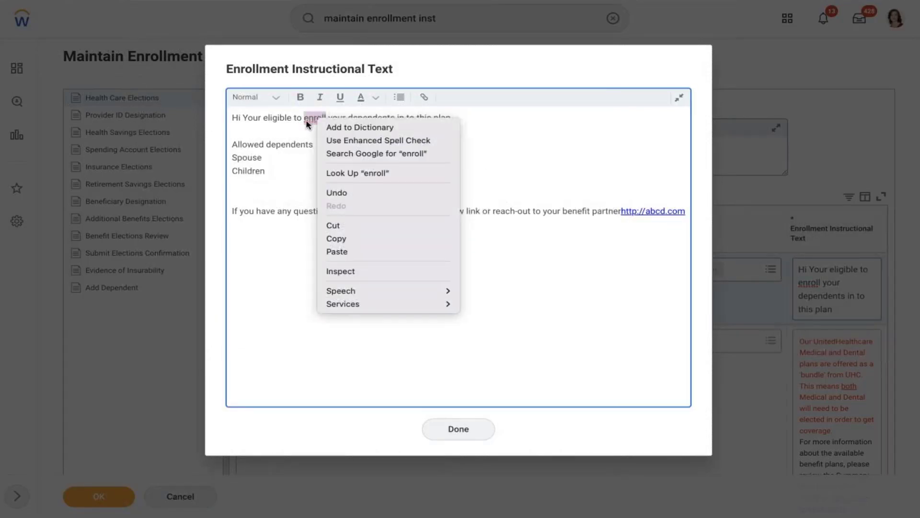
left_click(351, 109)
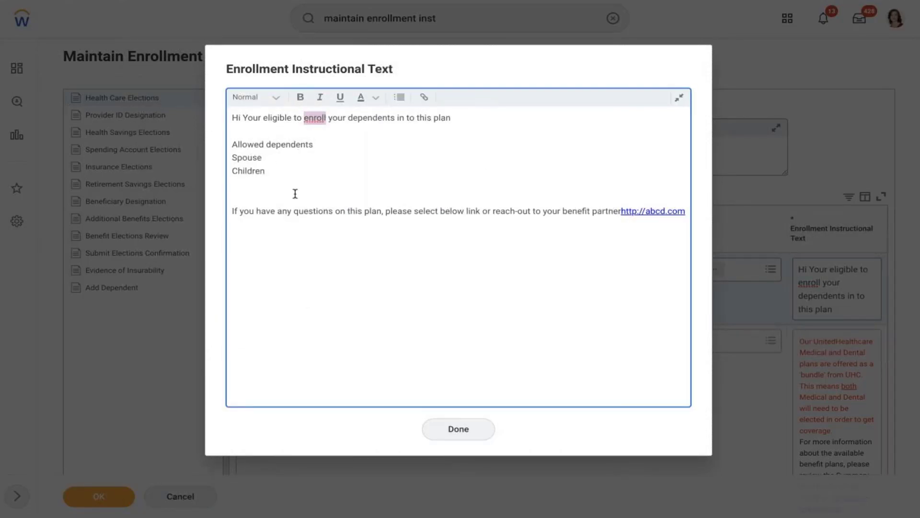
left_click_drag(272, 169, 232, 157)
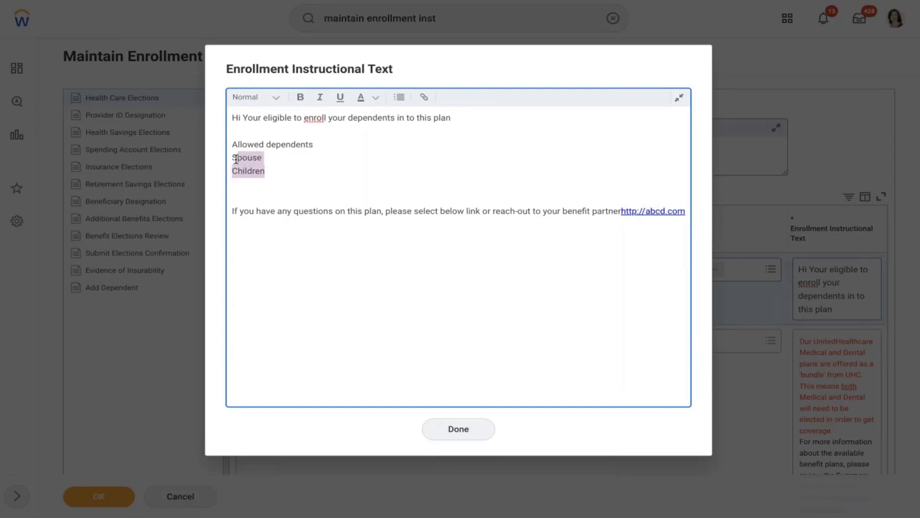
left_click(298, 97)
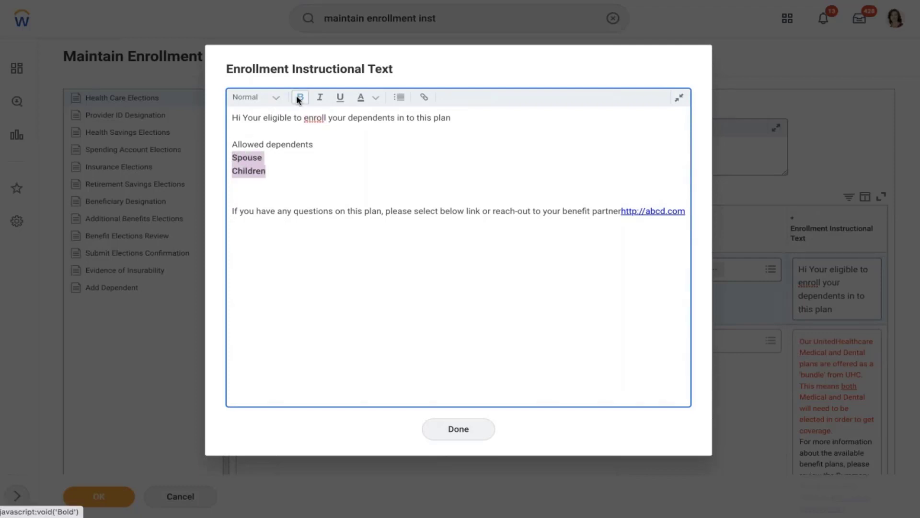
left_click(379, 189)
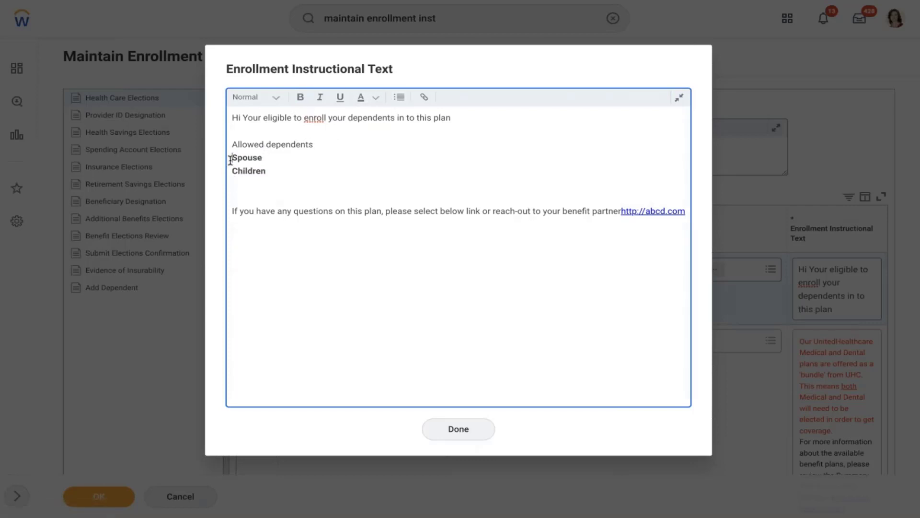
Turn Spouse and Children into a bulleted list, leave the text colour unchanged, and finish editing.
left_click_drag(231, 161, 266, 172)
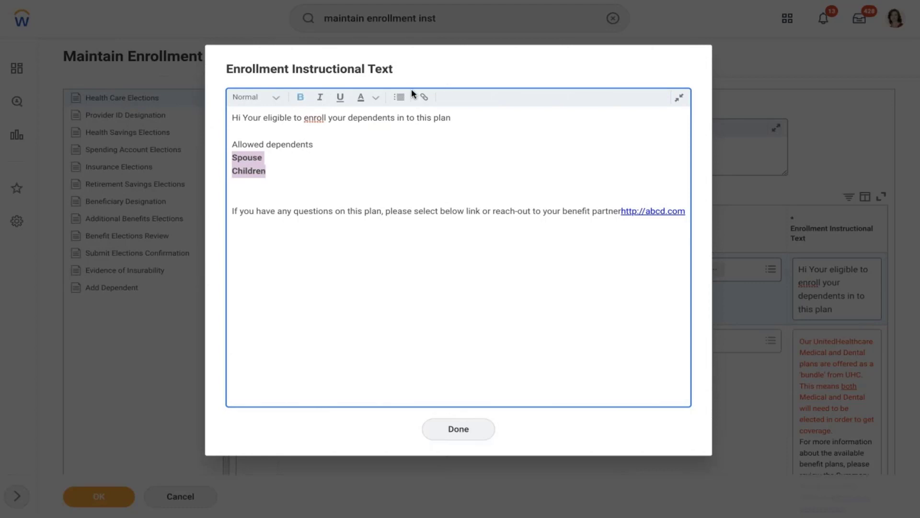
left_click(400, 95)
left_click(339, 172)
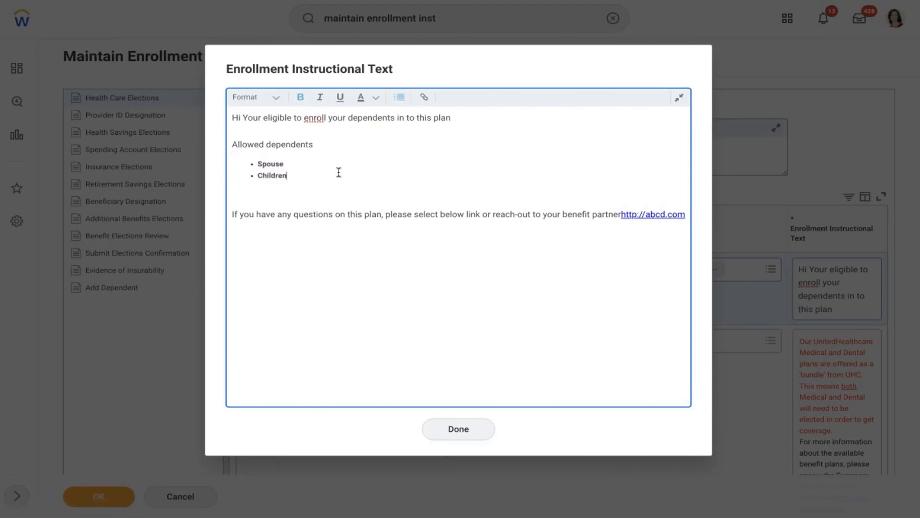
left_click(376, 97)
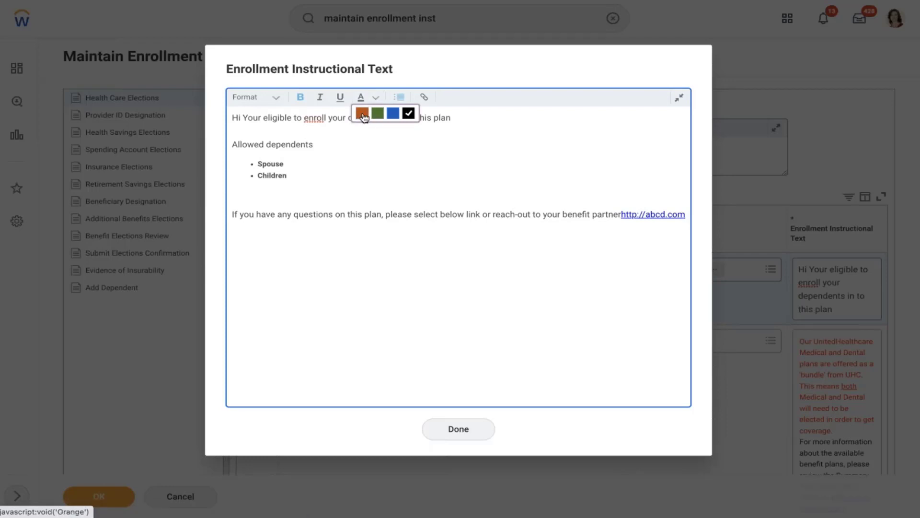
left_click(365, 147)
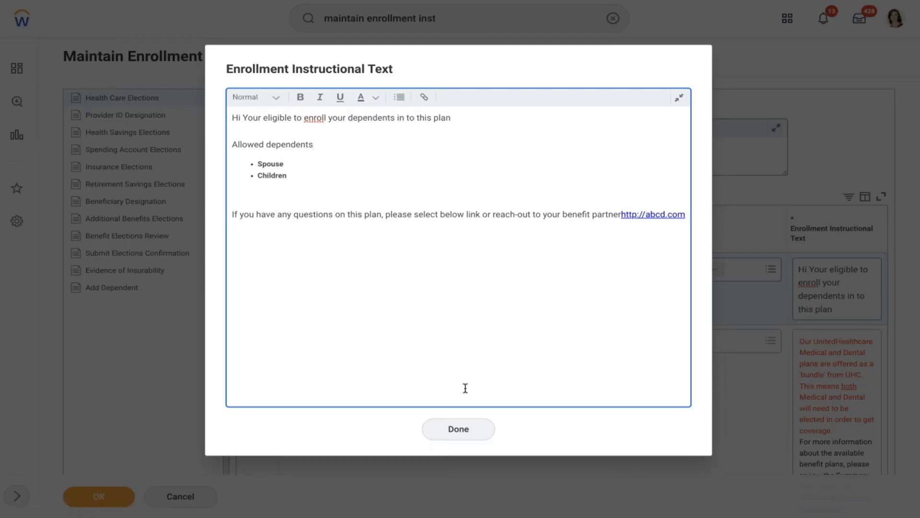
left_click(462, 437)
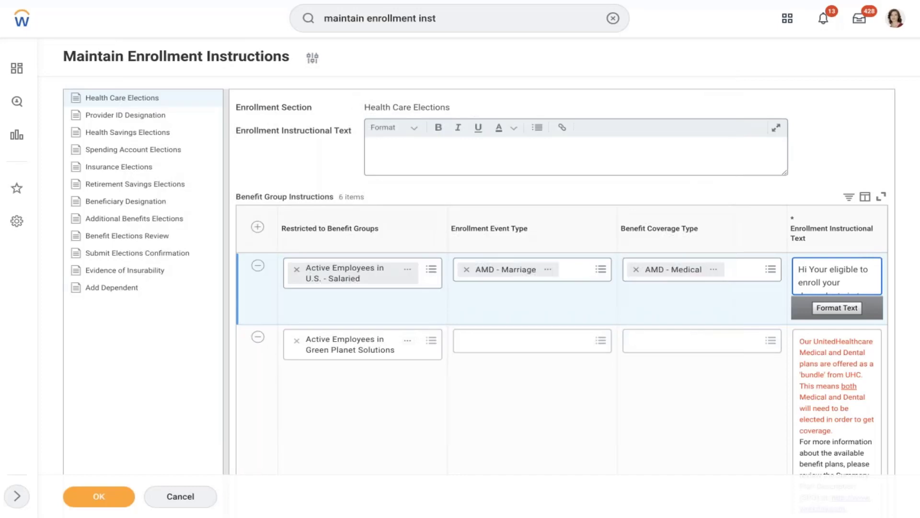
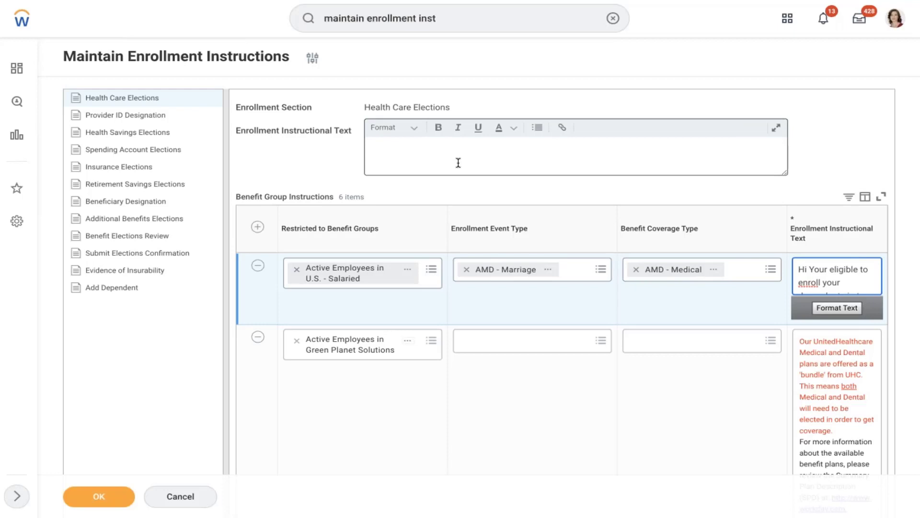
Finish the AMD - Marriage row's instruction text and save the Health Care Elections enrollment instructions.
left_click(458, 162)
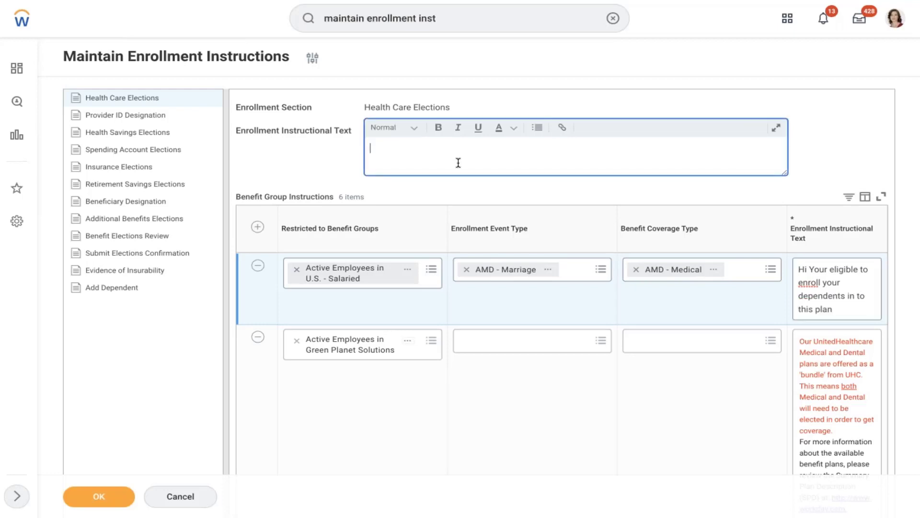
left_click(327, 425)
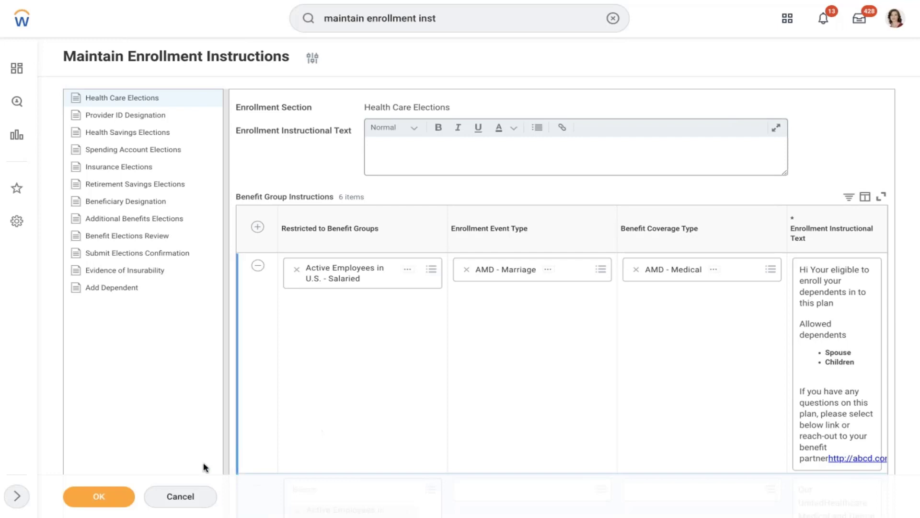
left_click(102, 498)
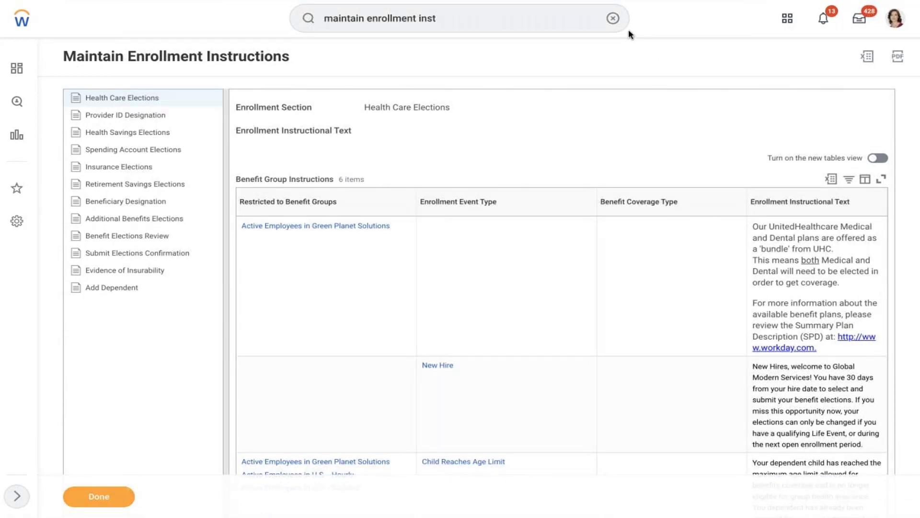
Open Maintain Benefit Electronic Signatures via a 'maintain electr' search and scroll to the list's end.
left_click(613, 18)
type("mai")
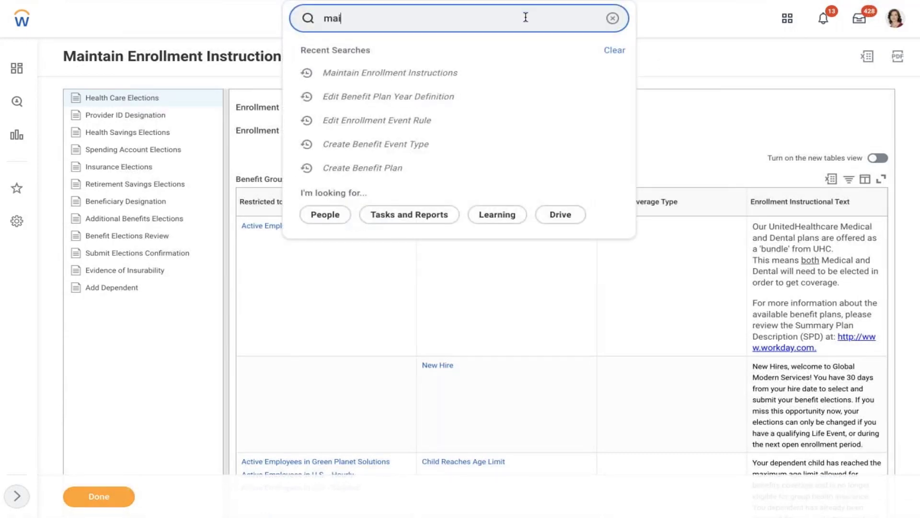
type("ntain electr")
left_click(448, 54)
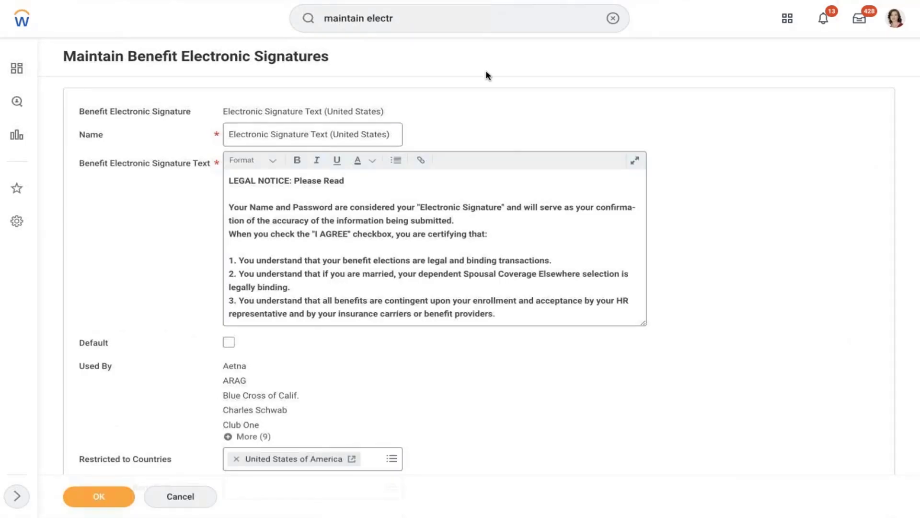
scroll(487, 75, "down", 7)
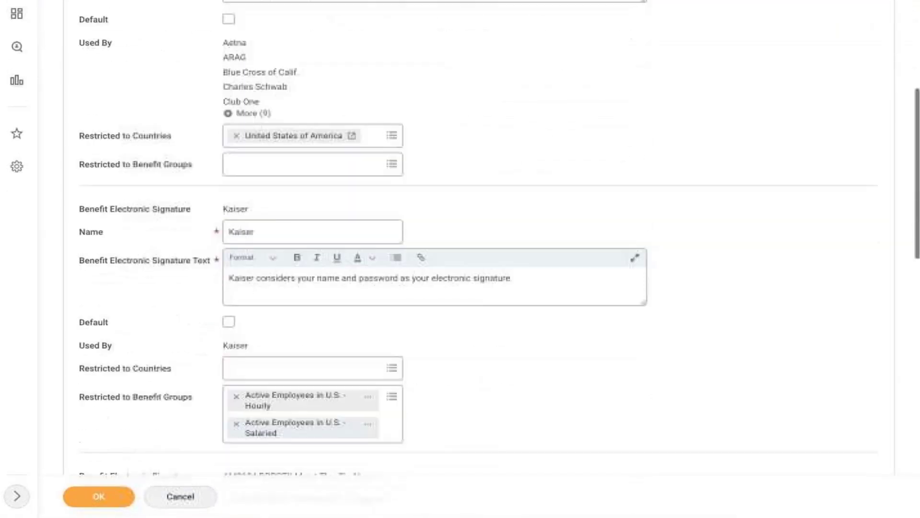
scroll(460, 259, "down", 13)
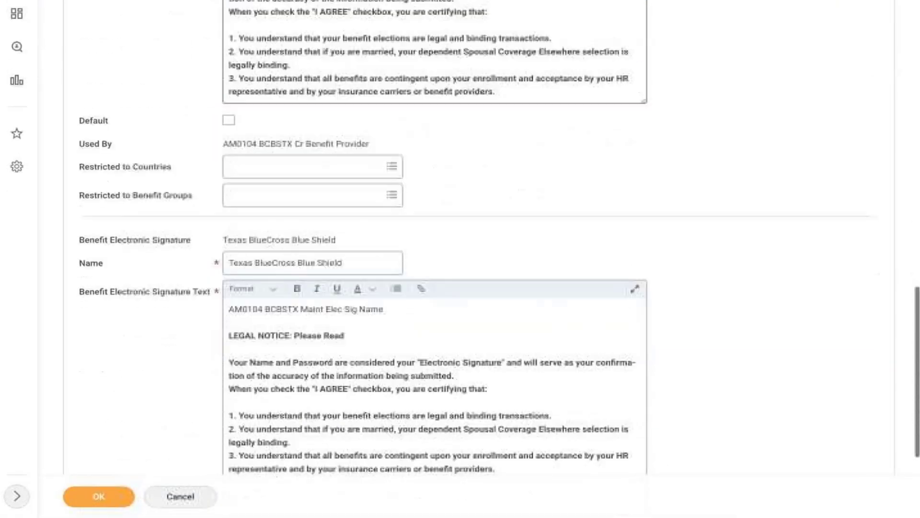
scroll(107, 393, "down", 4)
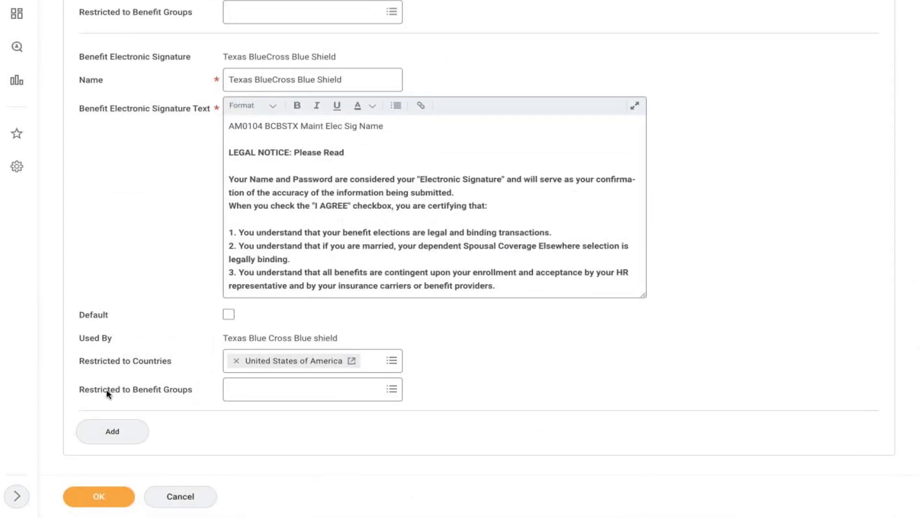
Add a new electronic signature named 'AMD - Health Care Plan' and open its larger text editor.
left_click(111, 430)
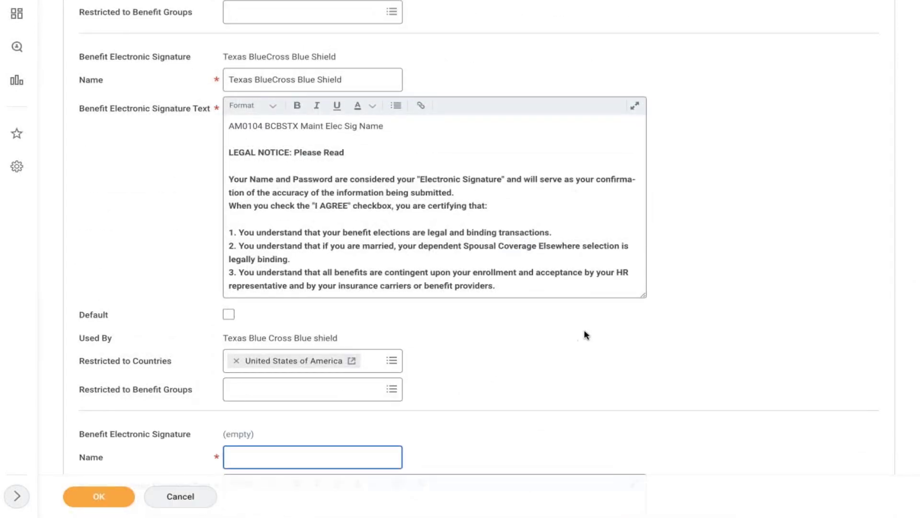
scroll(584, 329, "down", 1)
scroll(583, 334, "down", 3)
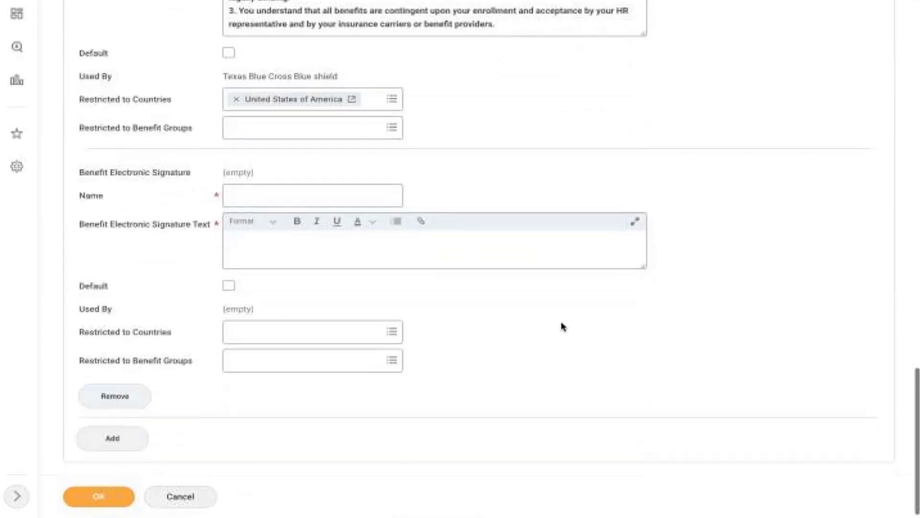
left_click(250, 194)
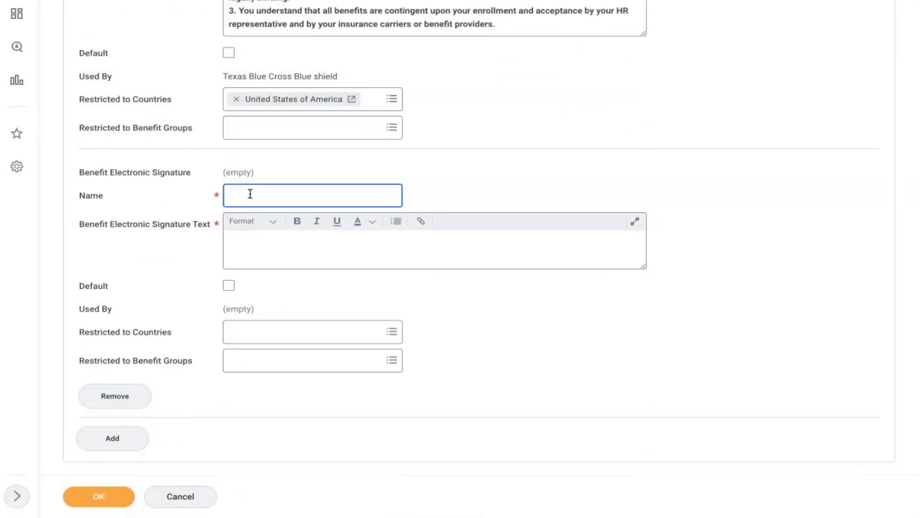
type("AMD -")
type(" Hea")
type("lth C")
type("are pLAN")
type("Plan")
left_click(482, 246)
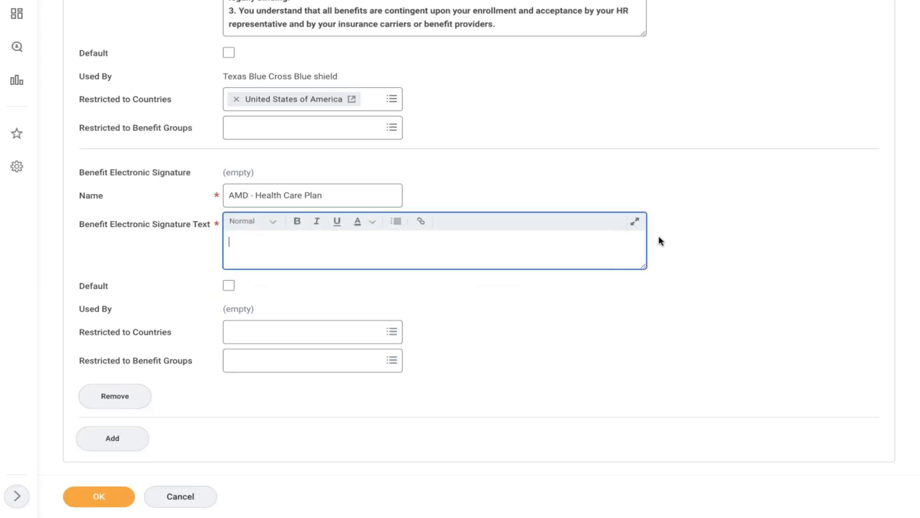
left_click(635, 221)
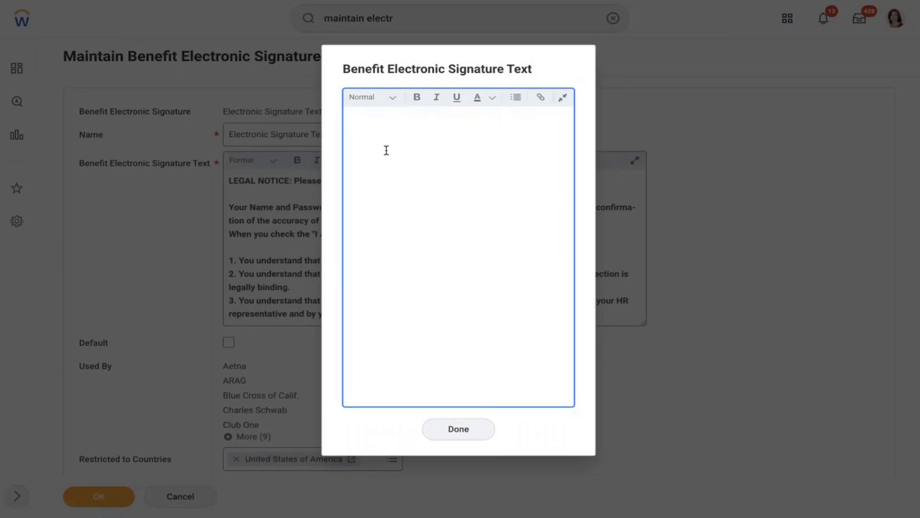
Type the opening signature text saying enrolled dependents' plan continues till December.
type("Hi Once yo")
type("u / dep")
type("your dependen")
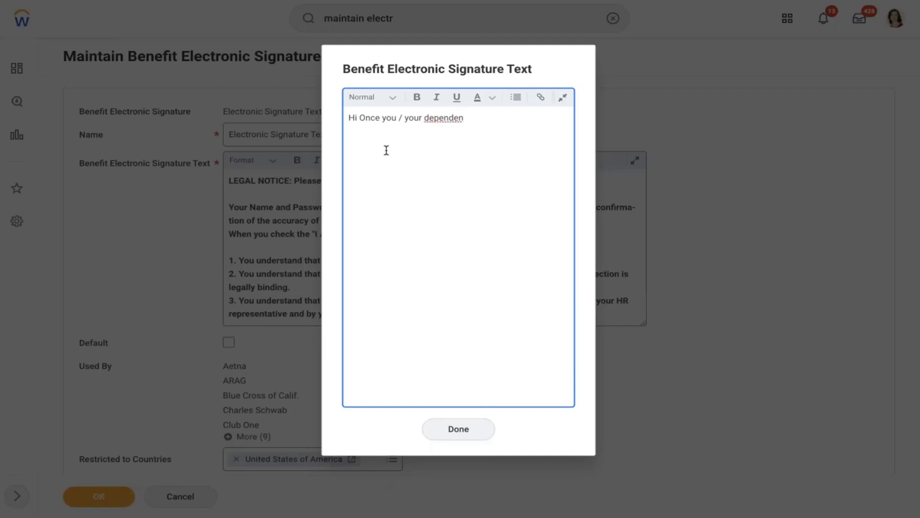
type("ts enrolled in to th")
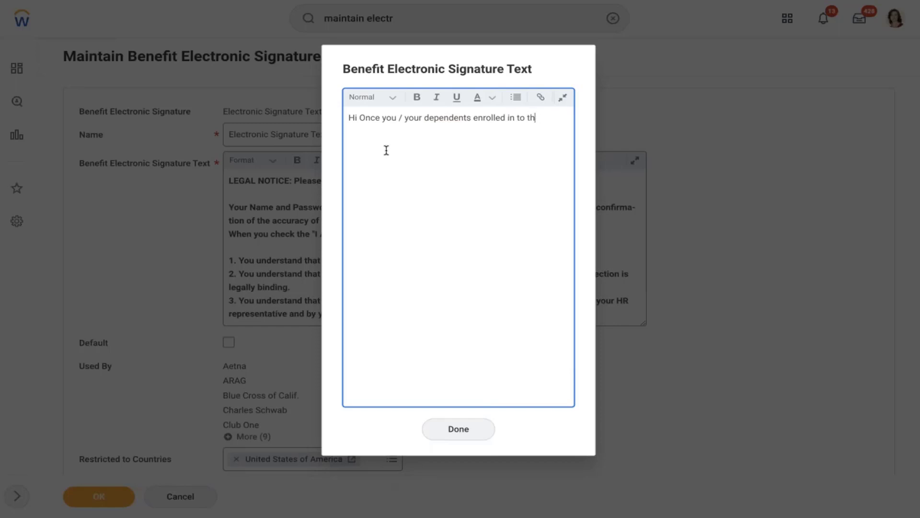
type("ae plan, This")
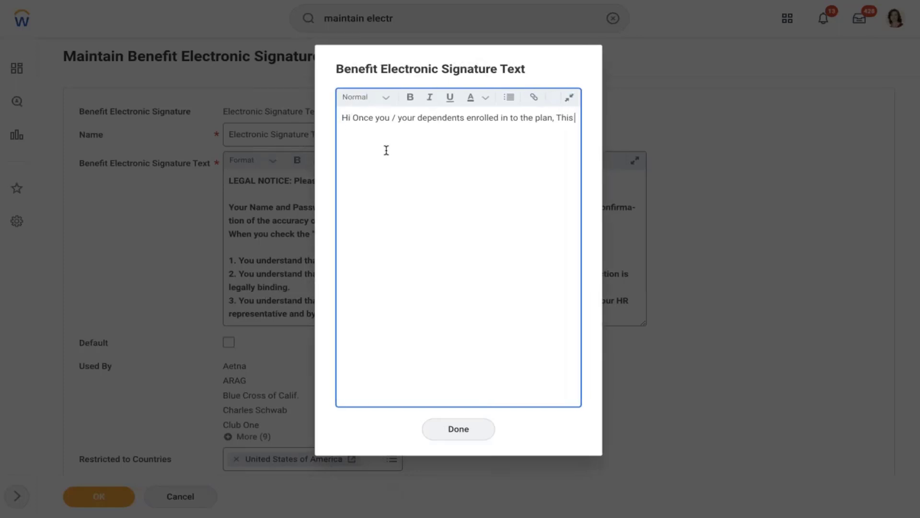
type(" plan will co")
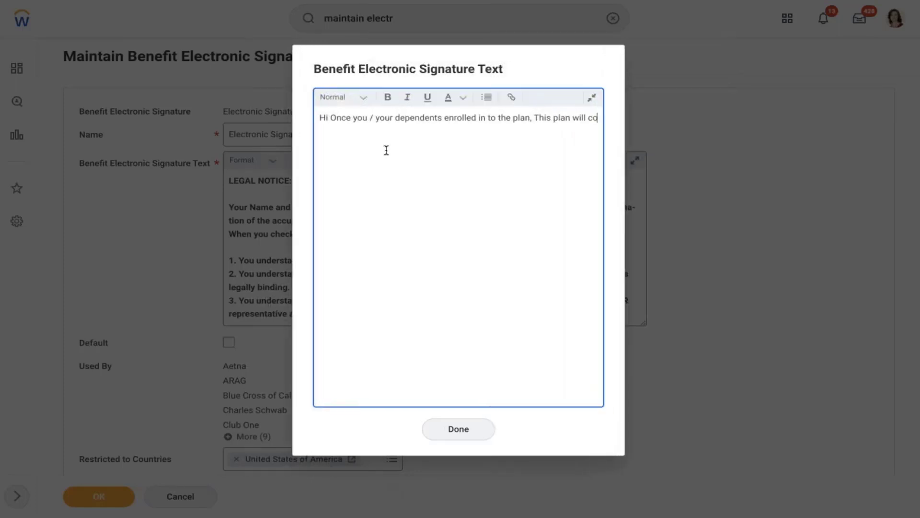
type("ntinuw to")
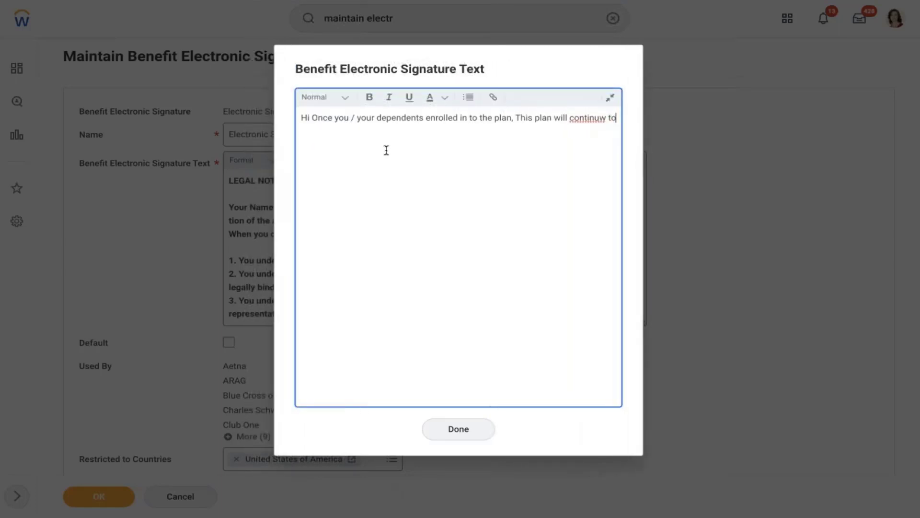
key("BackSpace")
key("BackSpace")
key("BackSpace")
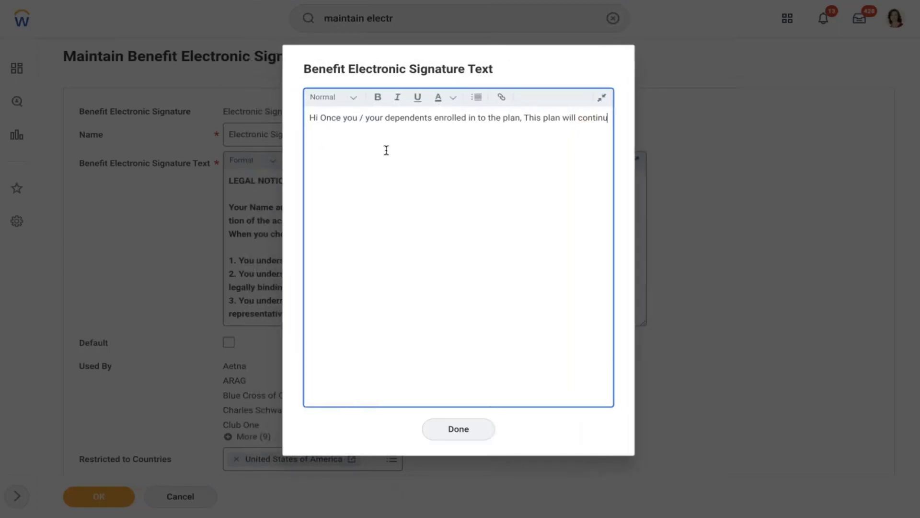
type("e till d")
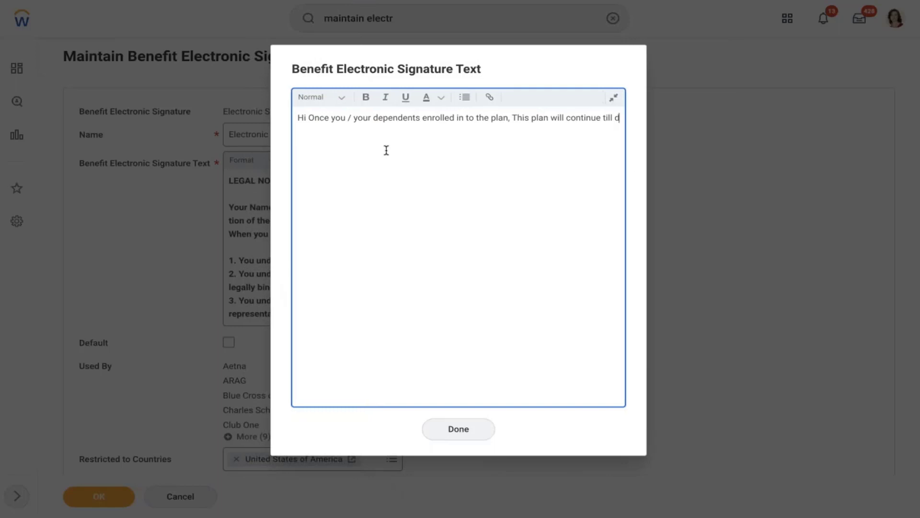
type("ecember.")
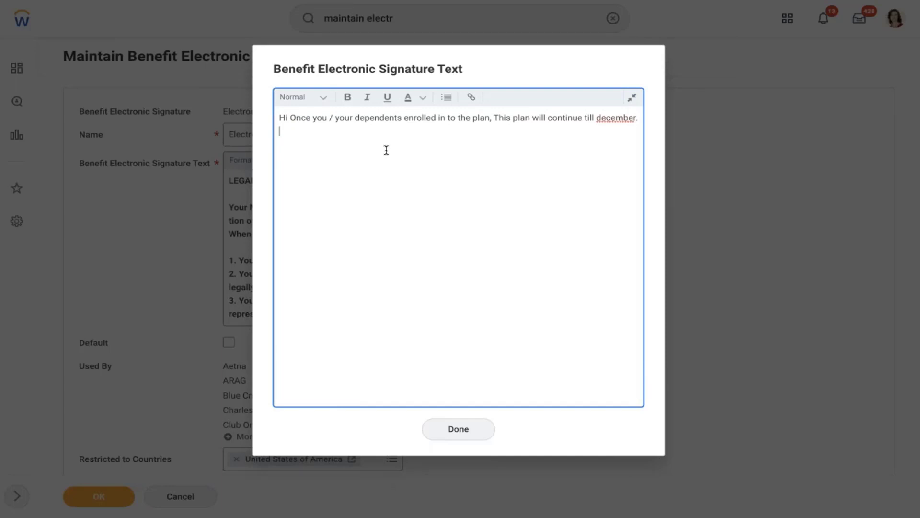
key("Return")
Capitalize 'December' and add text asking to read the instructions carefully, mentioning dependent info.
right_click(615, 115)
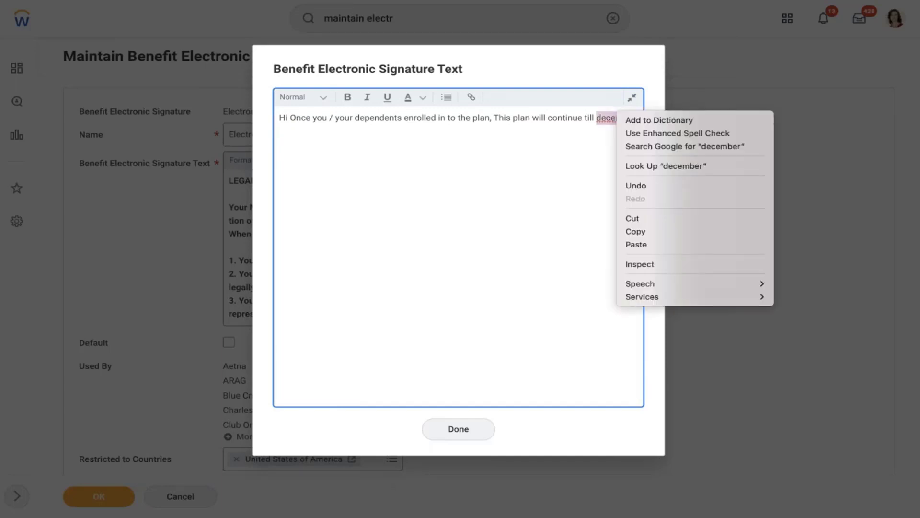
key("Escape")
left_click(600, 120)
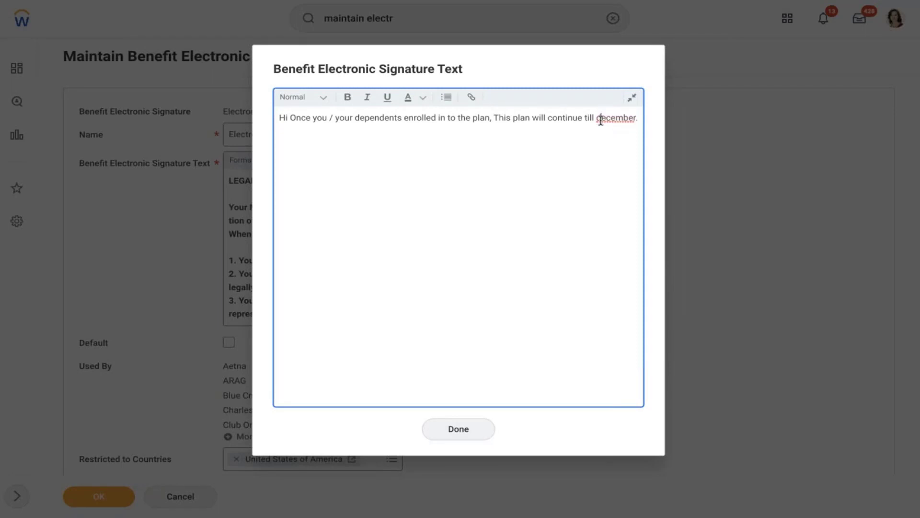
key("BackSpace")
type("D")
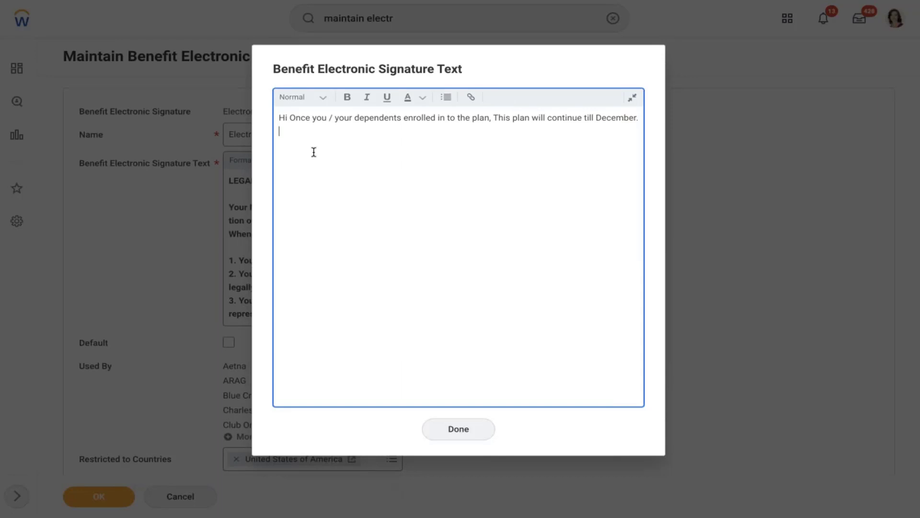
type("lease read the instructions")
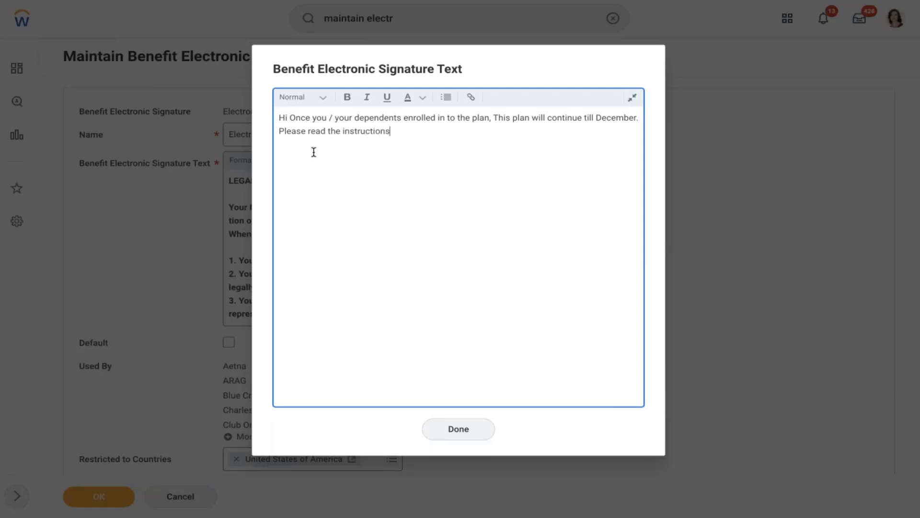
type(" carefully and enroll")
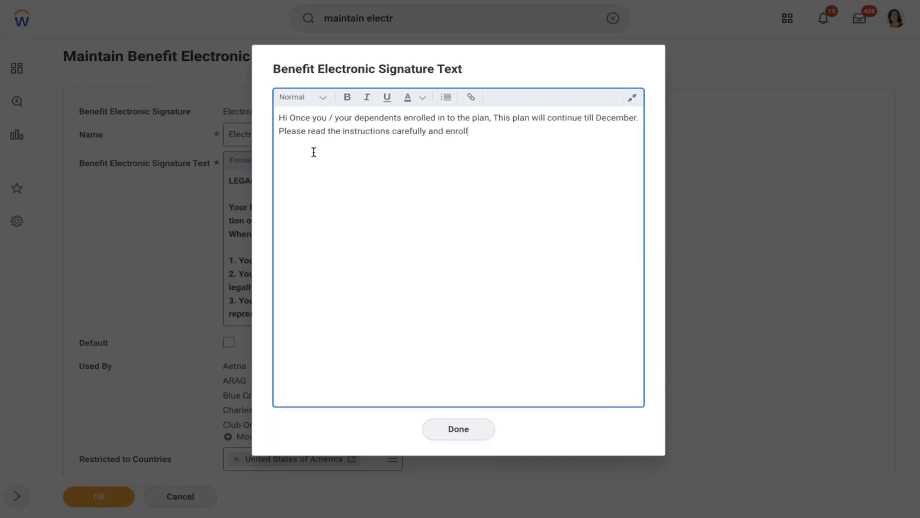
type("ed in to the plan.The depend")
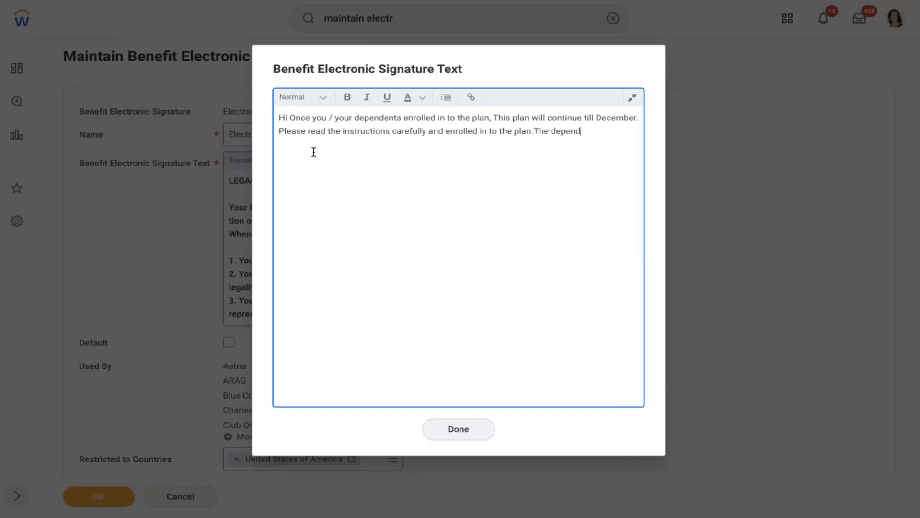
type("tent information ma")
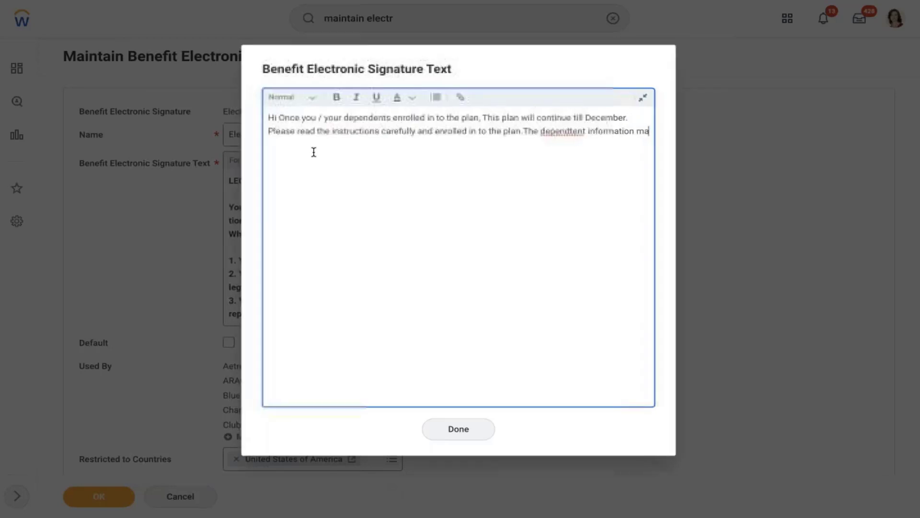
type("y shared with")
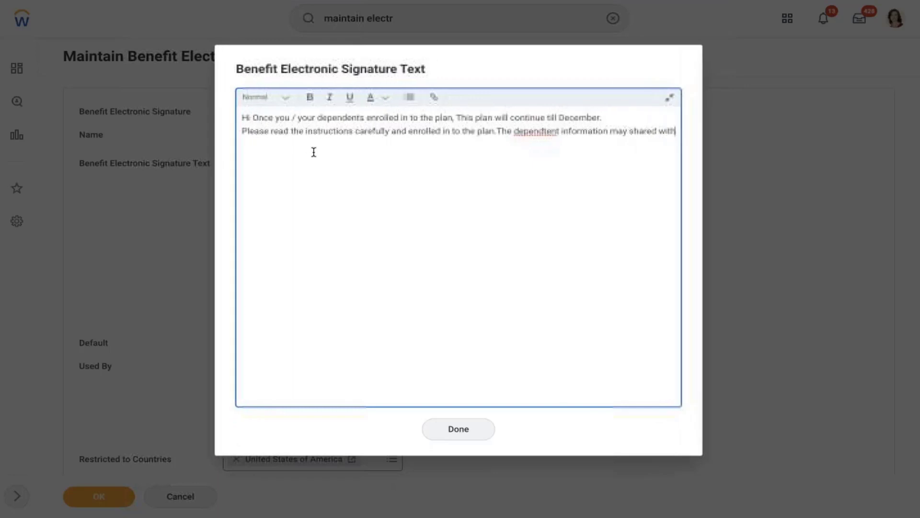
Add the external vendor line covering gender and DOB details, correct 'dependtent' to 'dependent', and finish.
key("Return")
type("Exte")
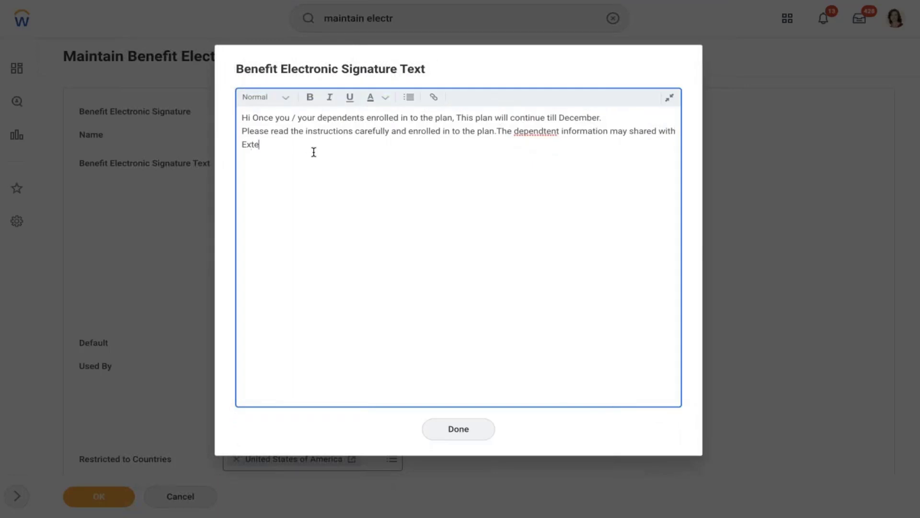
type("rnal vendor which includes gender details, dob,")
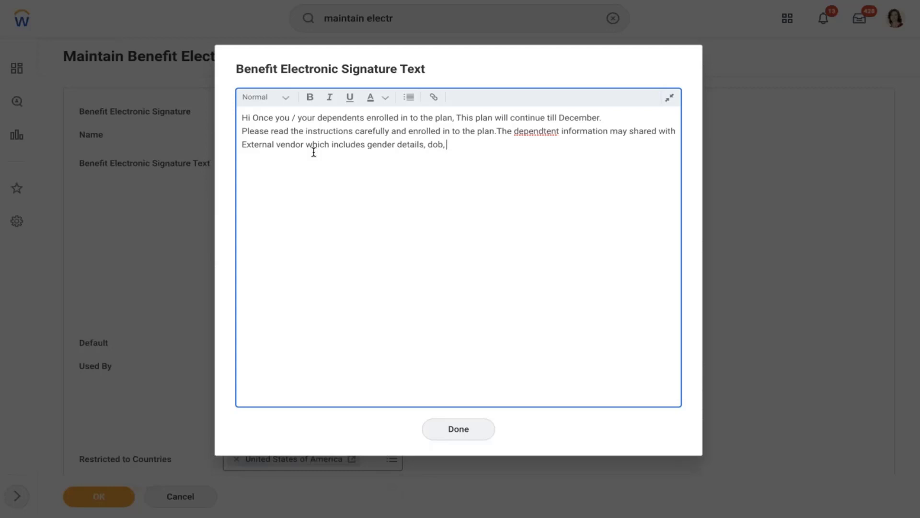
type("details etc.")
right_click(549, 135)
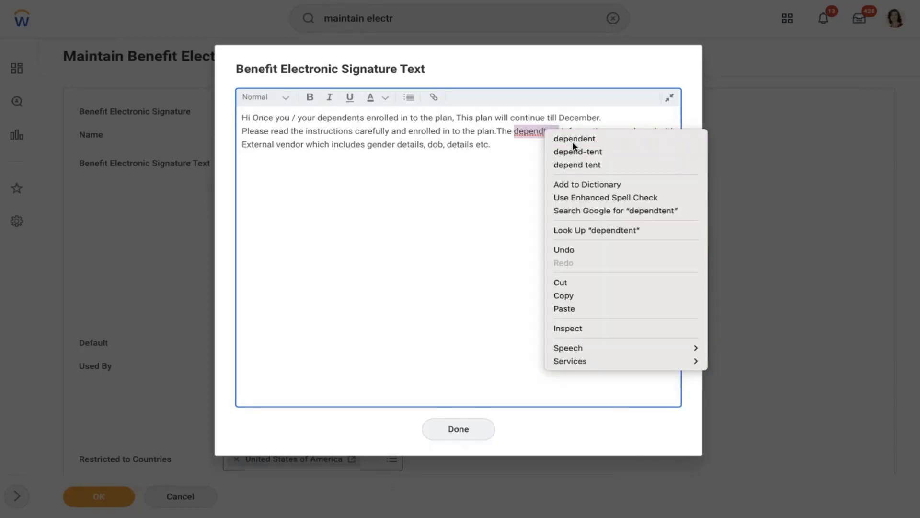
left_click(573, 138)
left_click(460, 433)
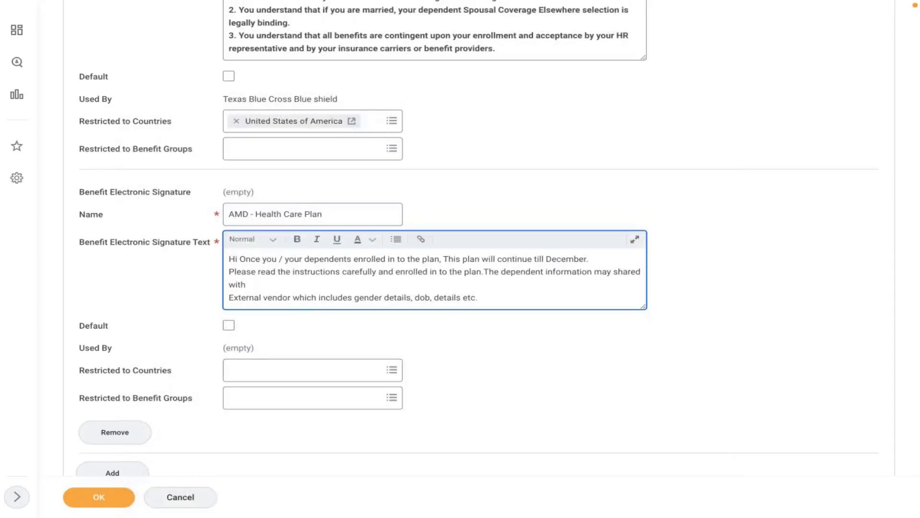
Restrict the signature to the country United States of America.
left_click(322, 373)
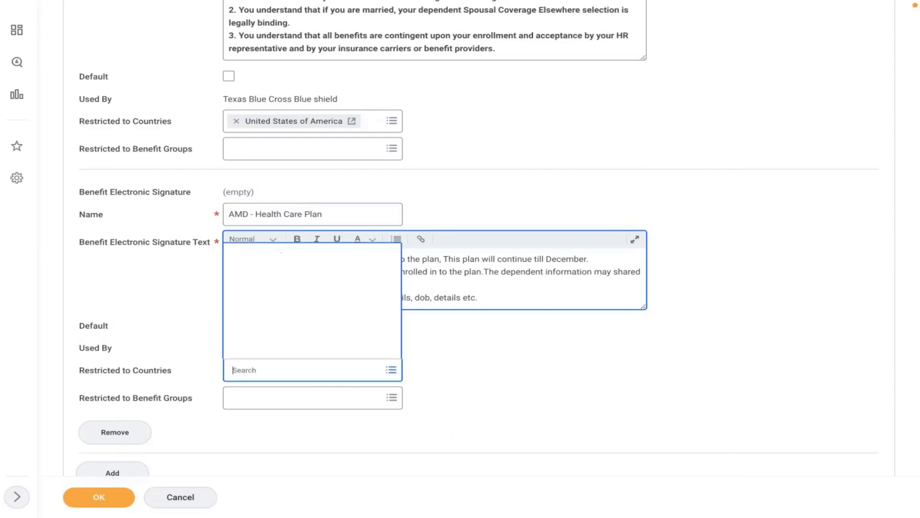
type("usa")
key("Return")
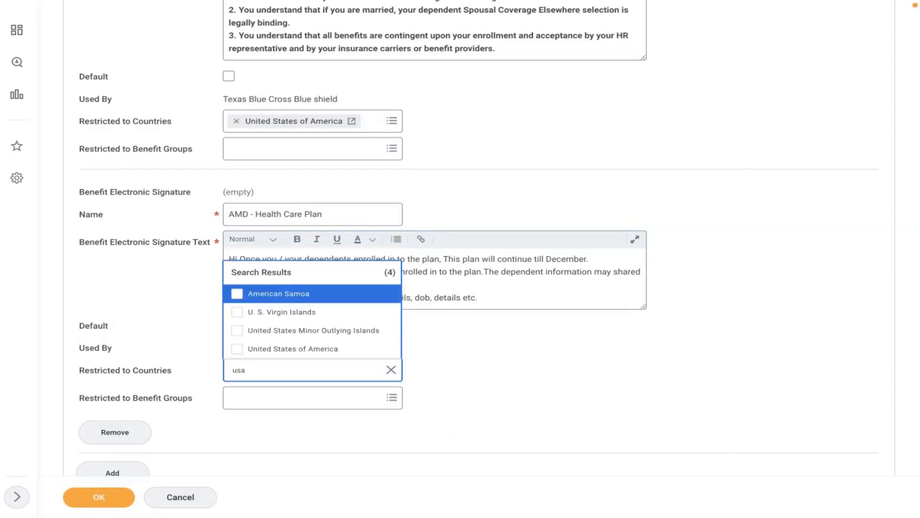
left_click(306, 350)
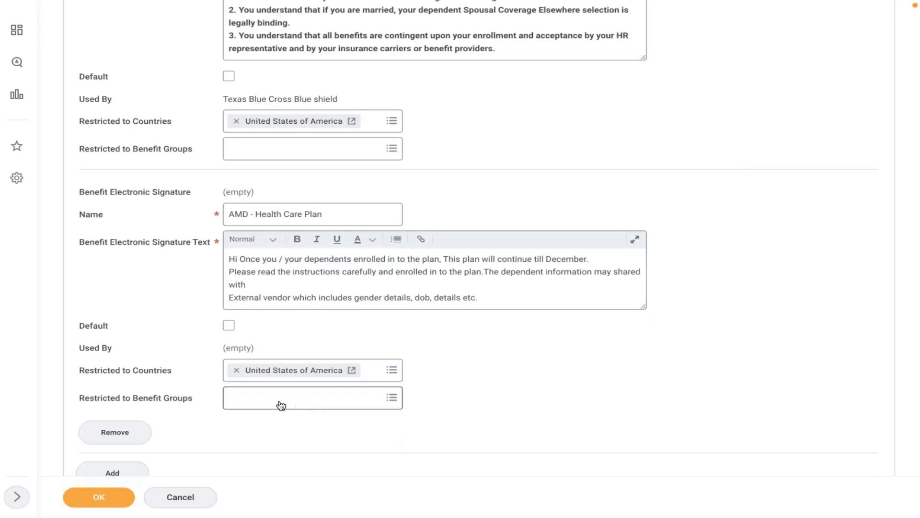
Restrict the signature to the Active Employees in U.S. - Salaried benefit group.
left_click(279, 399)
left_click(248, 366)
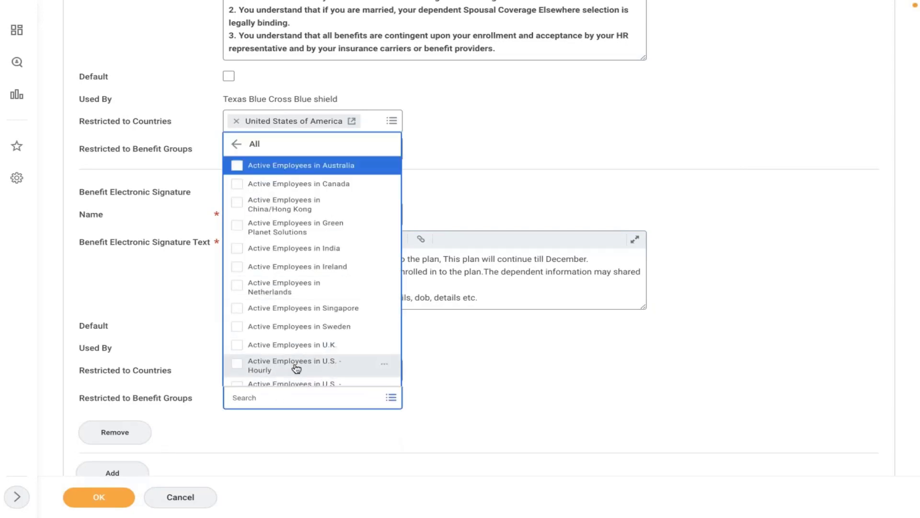
key("Down")
key("Down")
key("Down")
key("Down")
key("Down")
key("Down")
key("Down")
key("Down")
key("Down")
key("Down")
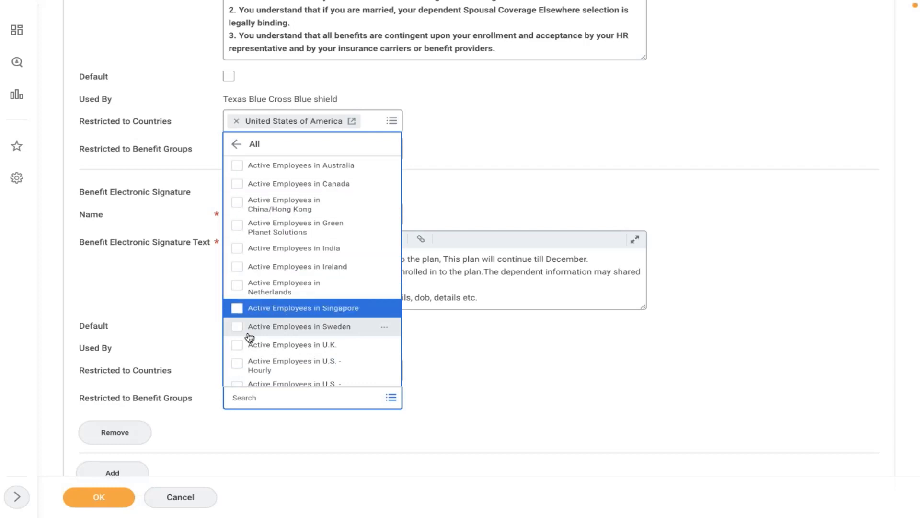
key("Down")
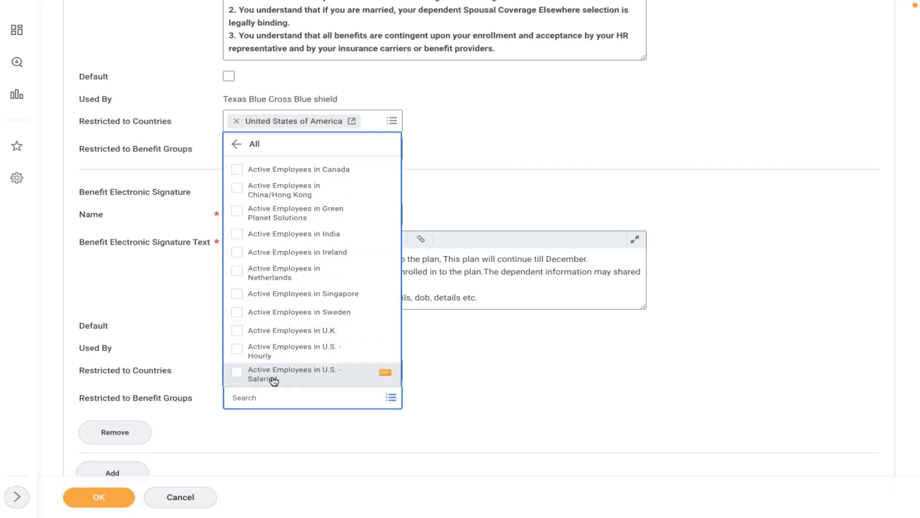
left_click(273, 379)
left_click(498, 377)
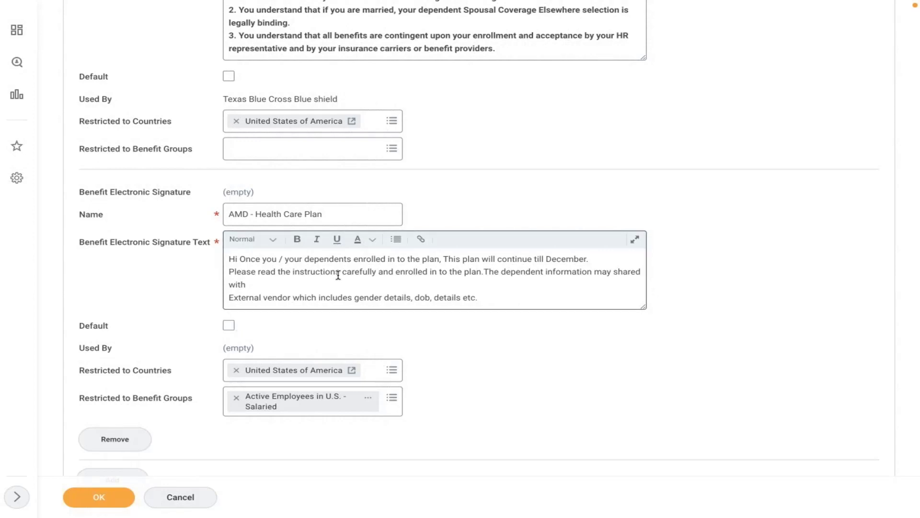
Save the new electronic signature and open the employee's worker profile.
left_click(113, 502)
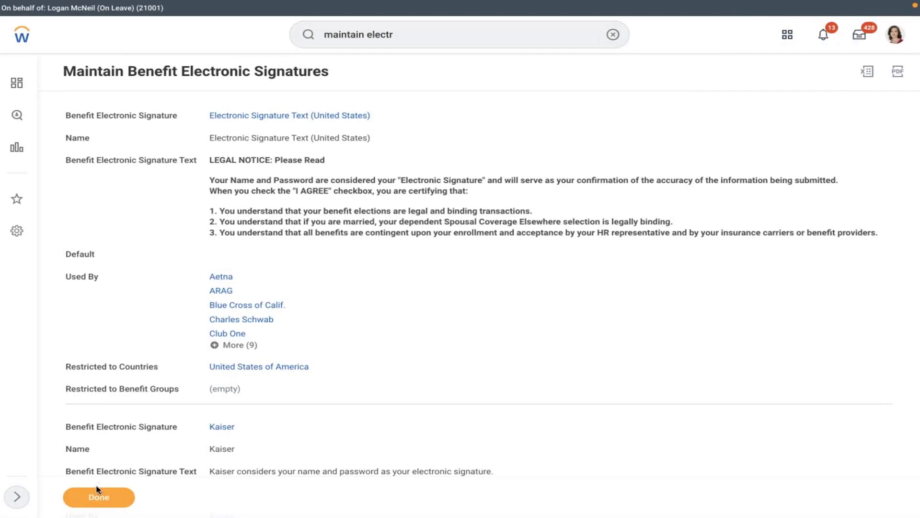
left_click(858, 35)
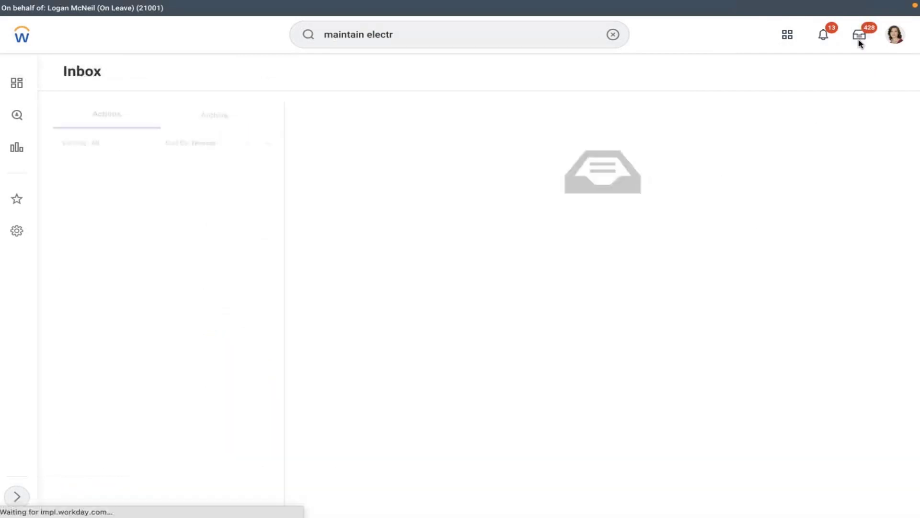
left_click(893, 39)
left_click(789, 156)
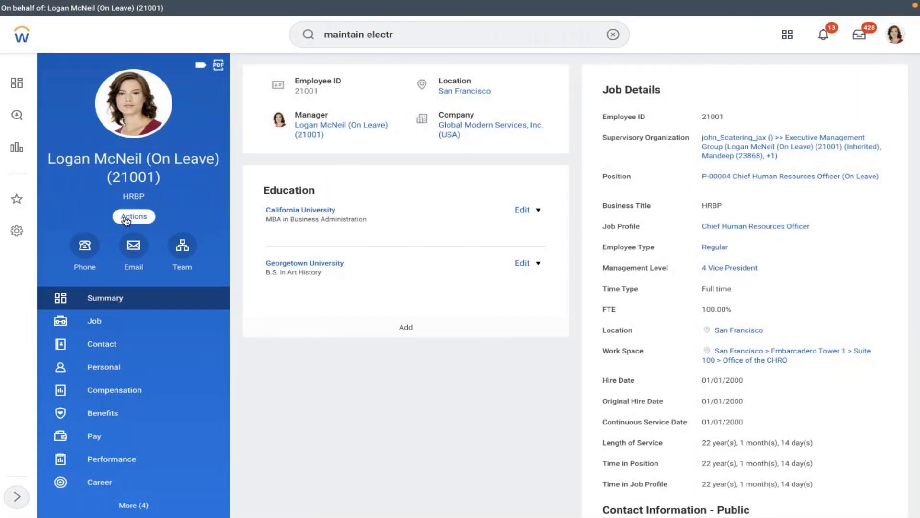
Start a Change Benefits request from the worker's actions and list the change reasons.
left_click(133, 216)
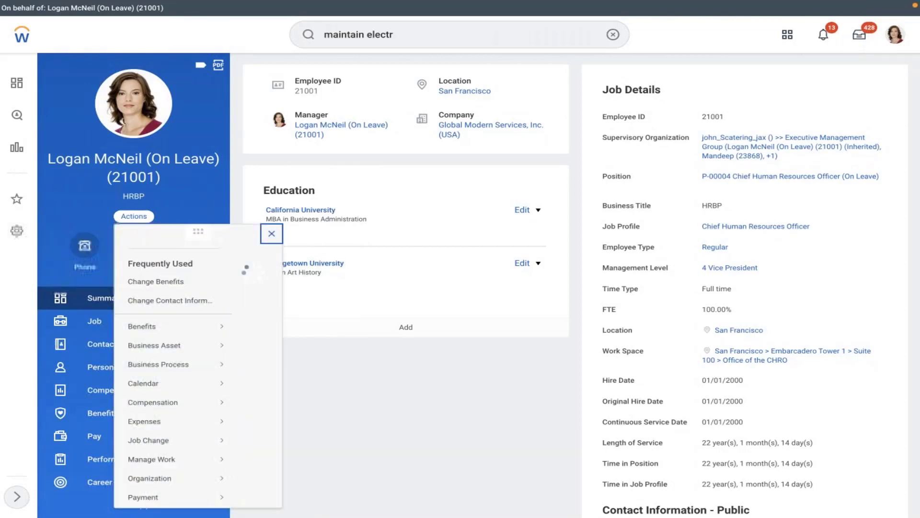
left_click(156, 294)
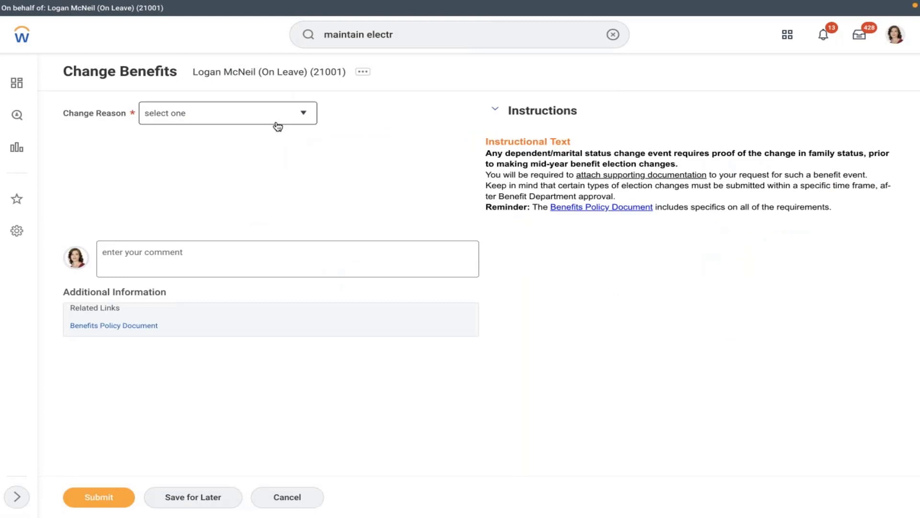
left_click(278, 122)
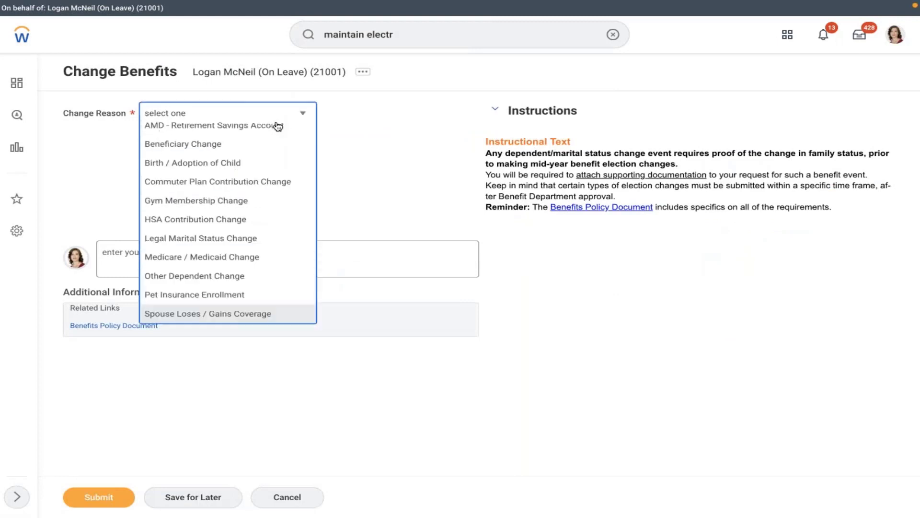
Submit an AMD - Marriage benefit change with event date 02/10/2022 and dismiss the confirmation.
scroll(216, 172, "up", 2)
left_click(200, 186)
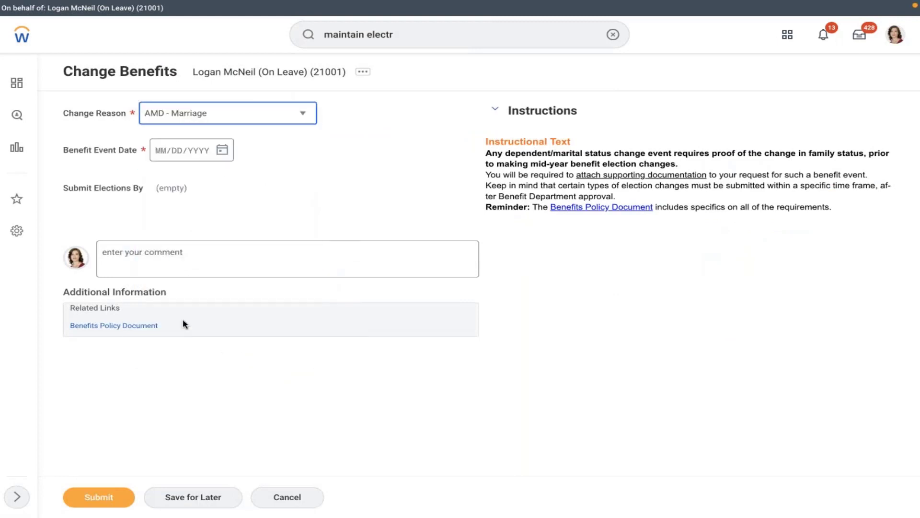
left_click(220, 150)
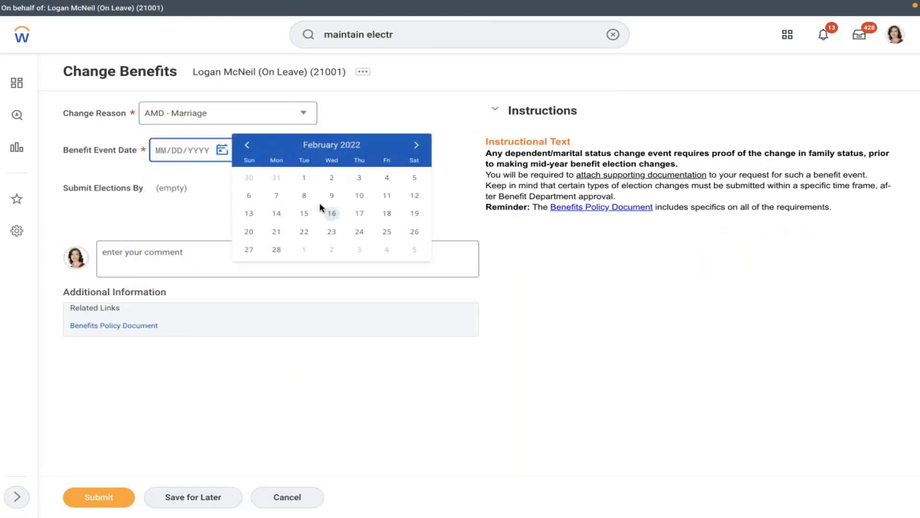
left_click(360, 195)
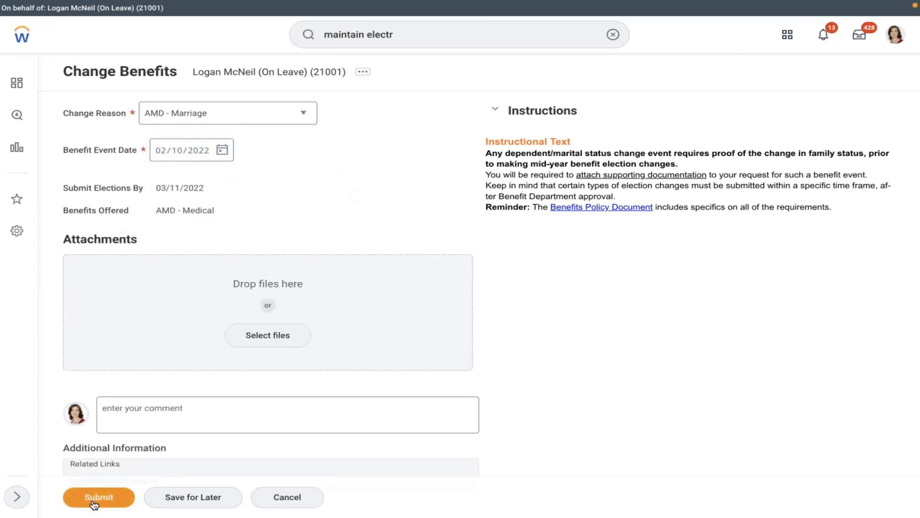
left_click(95, 498)
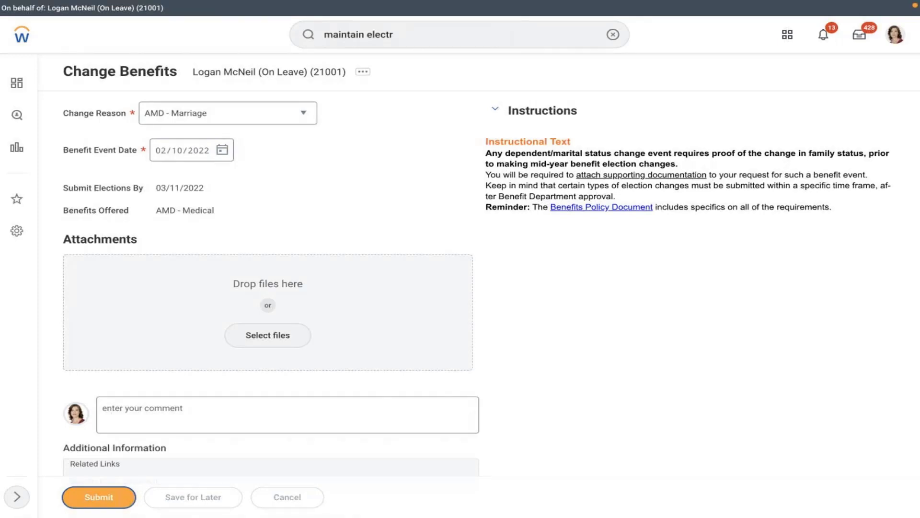
left_click(339, 151)
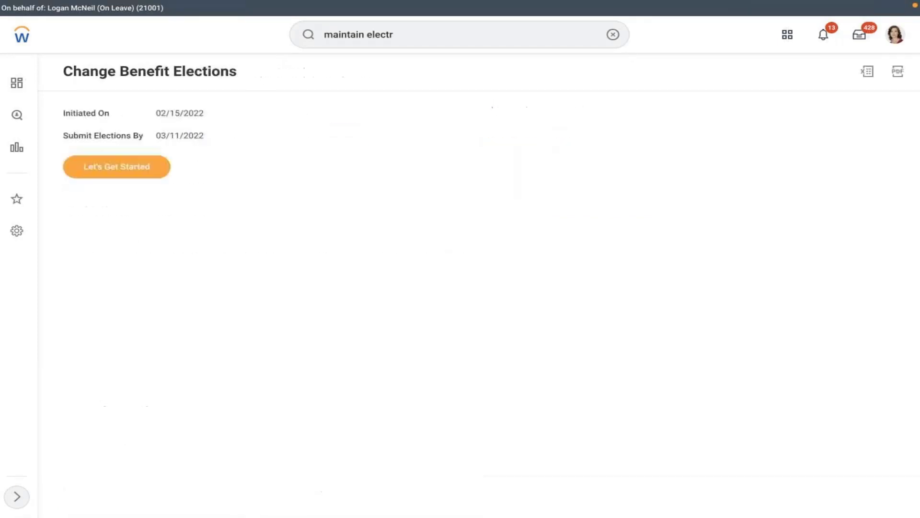
Enroll in AMD - Medical by choosing the MET LIFE plan instead of waiving.
left_click(122, 176)
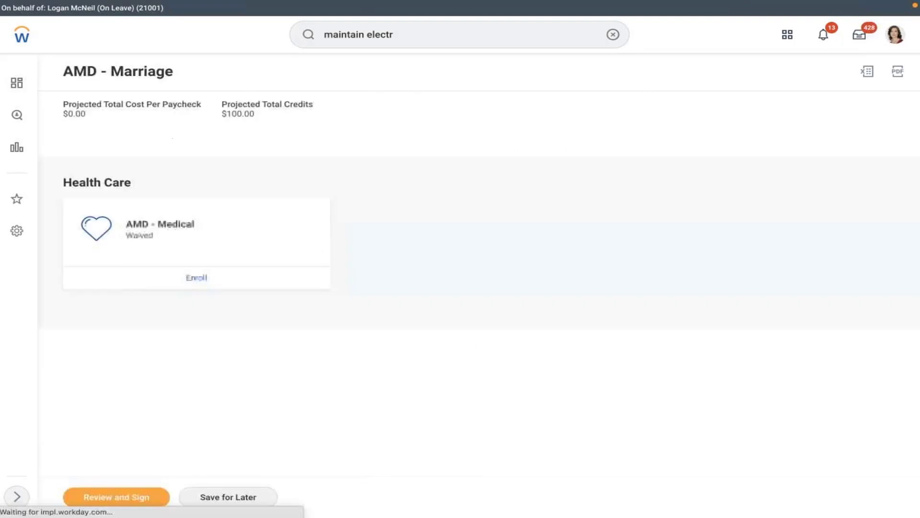
left_click(198, 278)
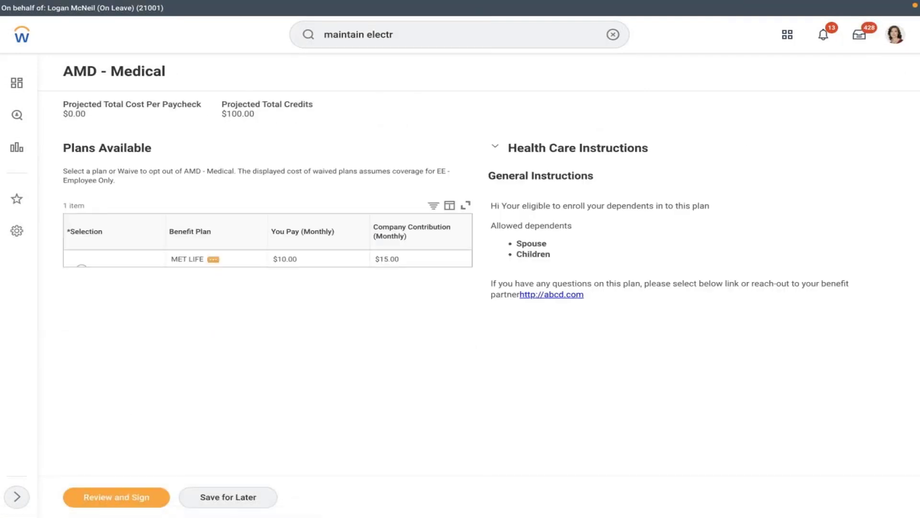
left_click(82, 269)
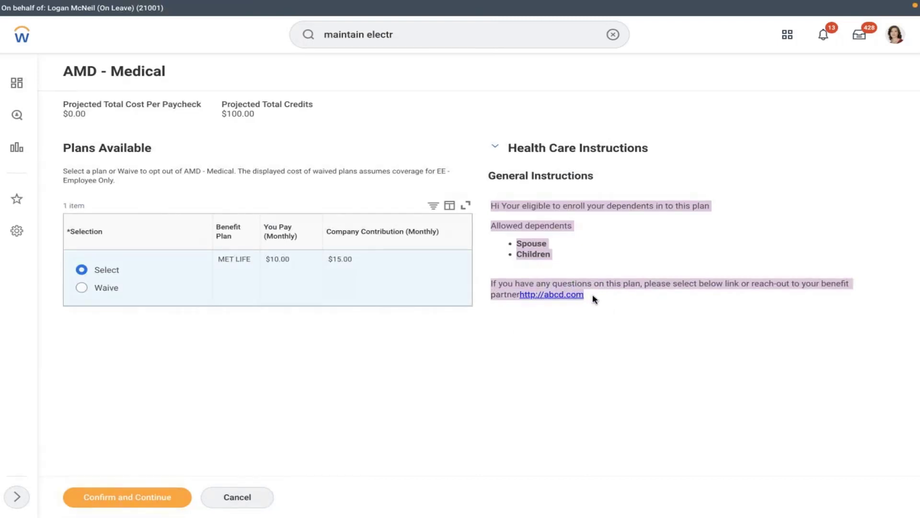
left_click(134, 495)
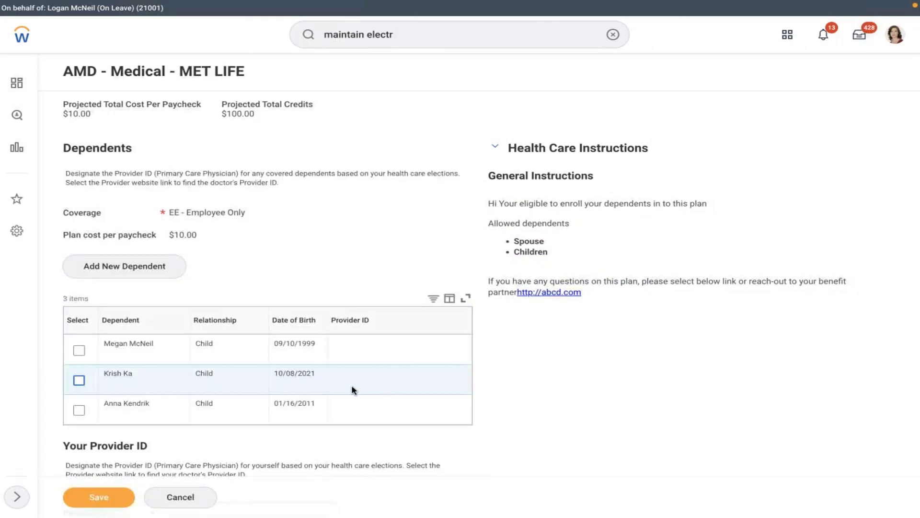
left_click(79, 380)
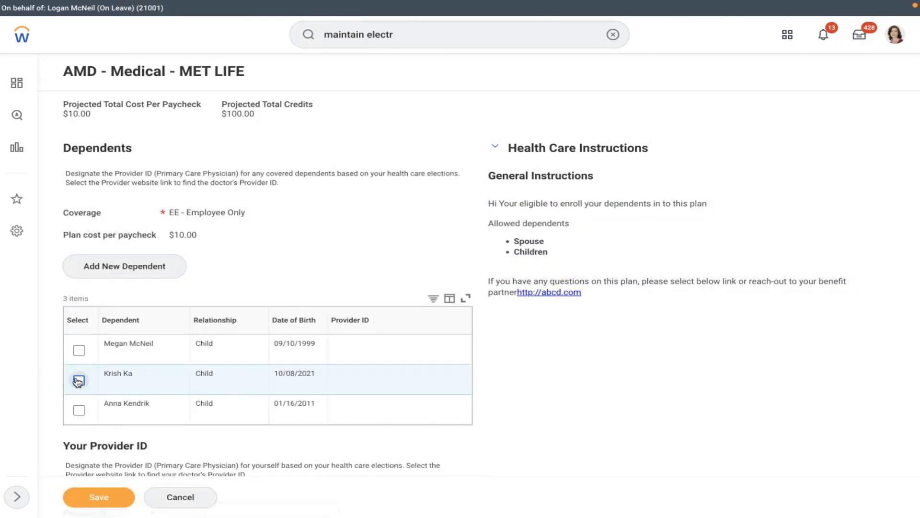
left_click(357, 382)
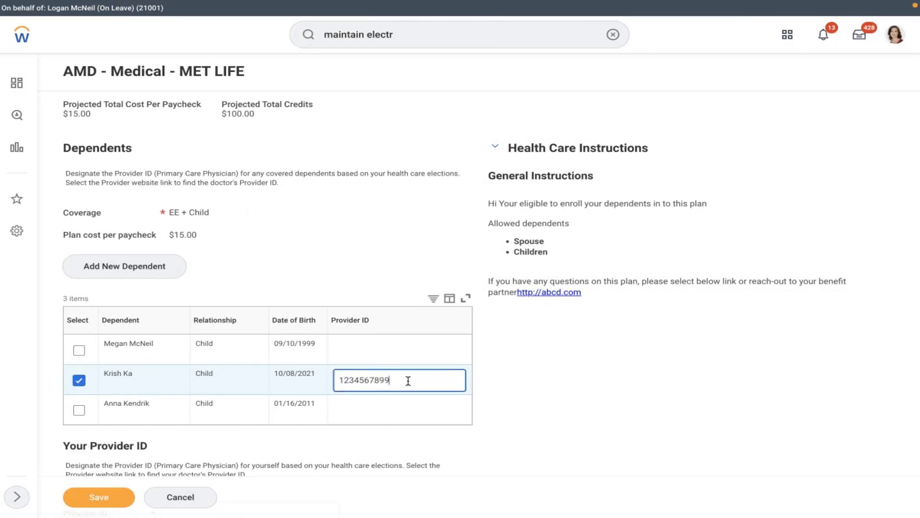
left_click_drag(408, 381, 320, 377)
key("ctrl+c")
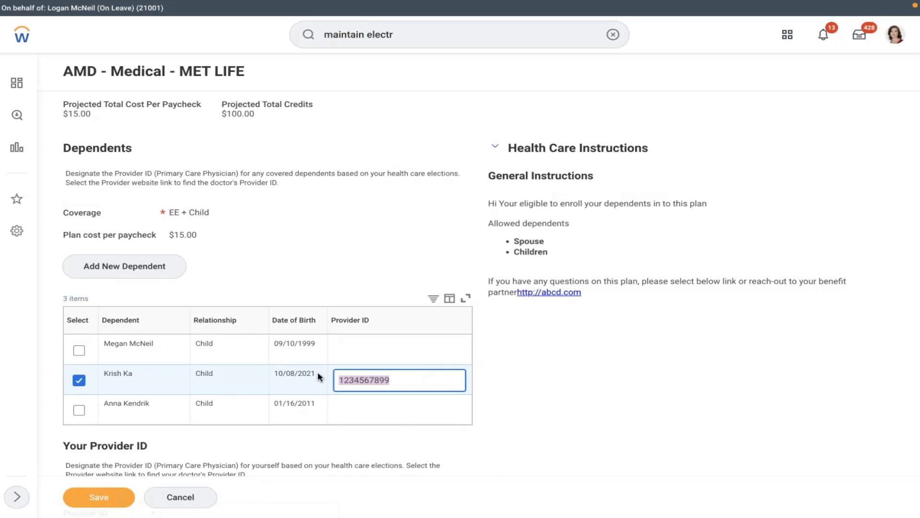
left_click(617, 413)
scroll(620, 414, "down", 2)
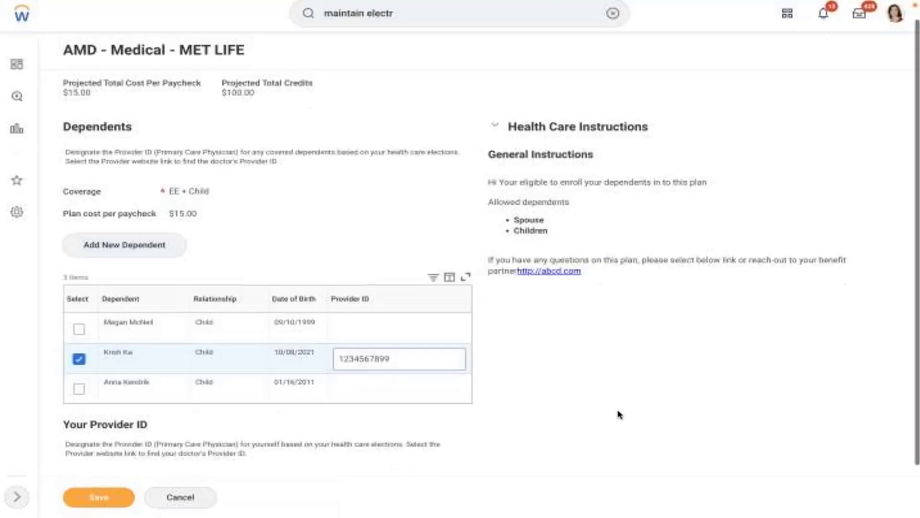
left_click(237, 433)
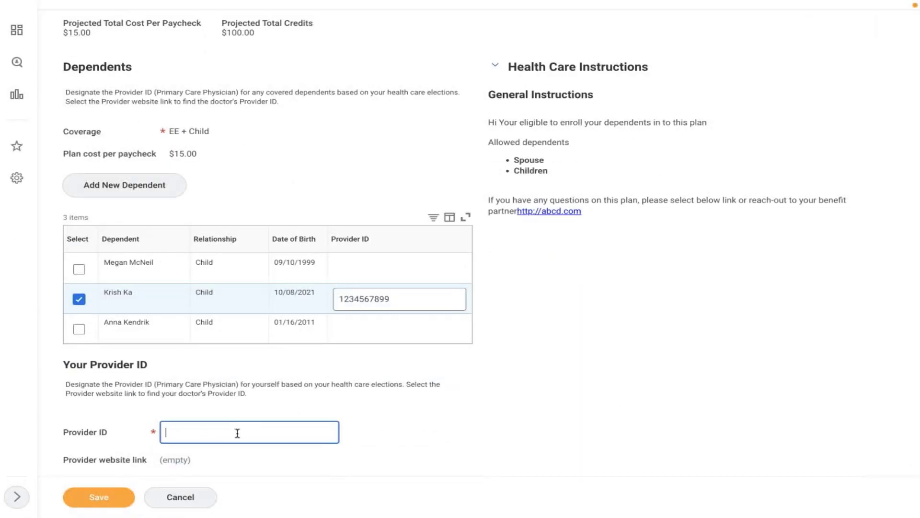
key("ctrl+v")
left_click(417, 421)
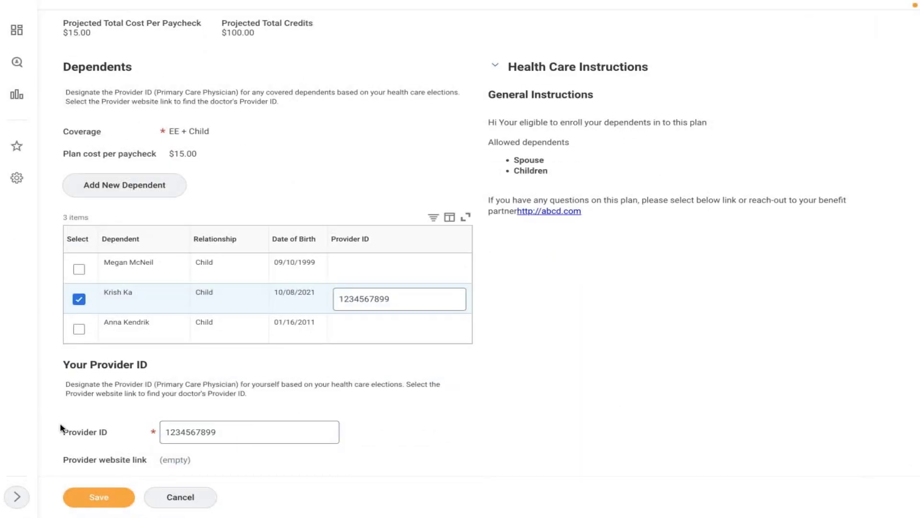
left_click(98, 498)
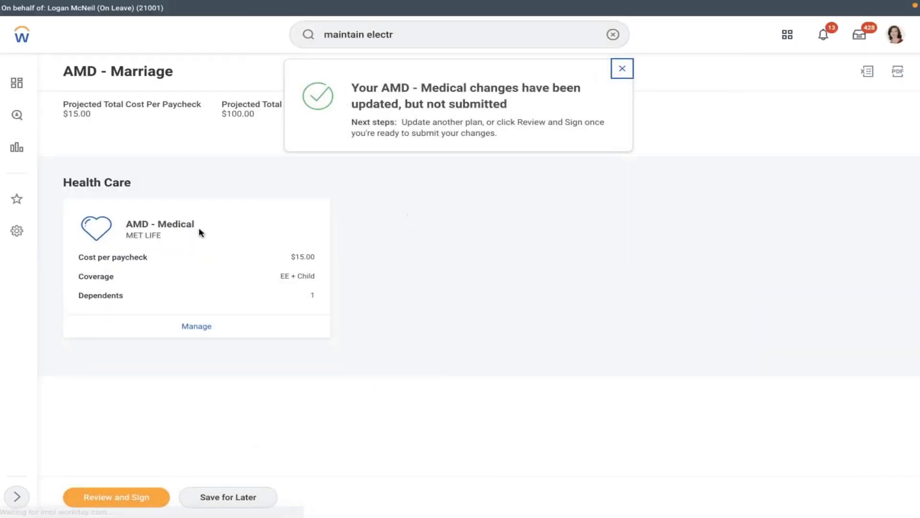
left_click(116, 497)
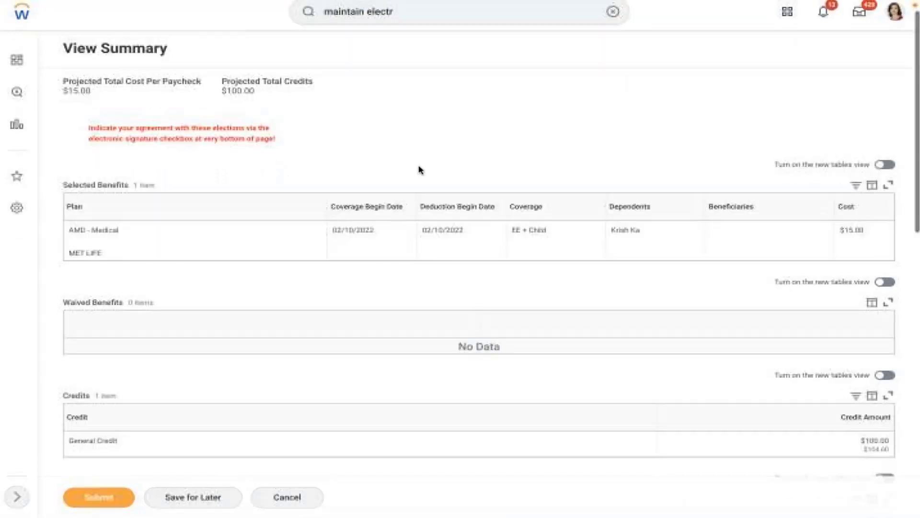
scroll(419, 169, "down", 7)
scroll(479, 259, "down", 3)
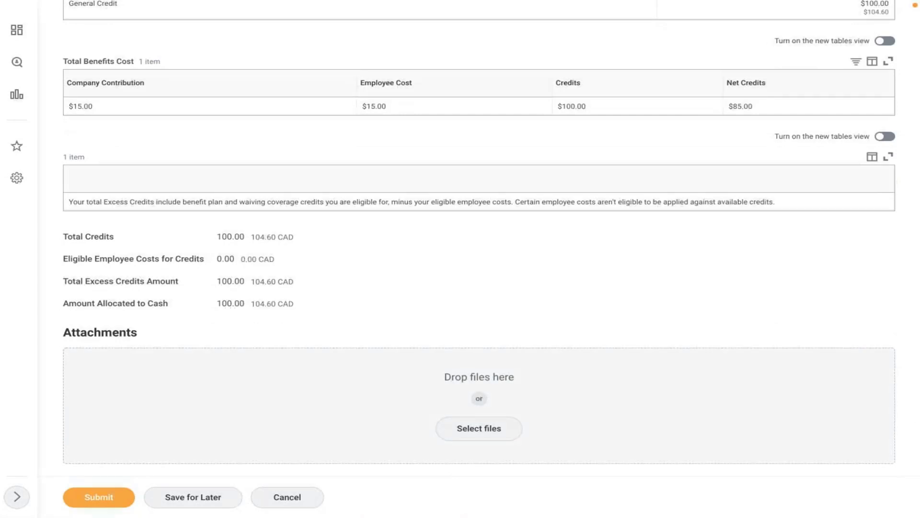
scroll(479, 259, "down", 5)
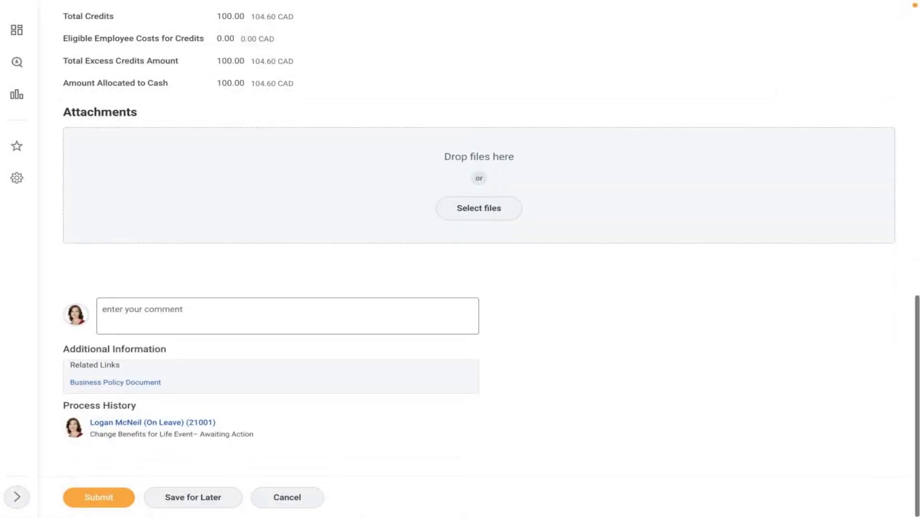
scroll(479, 259, "up", 6)
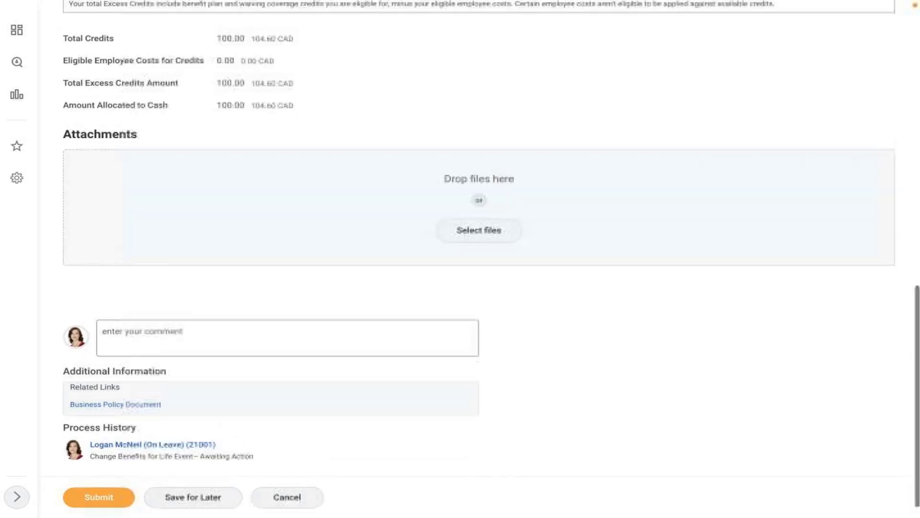
scroll(479, 259, "up", 1)
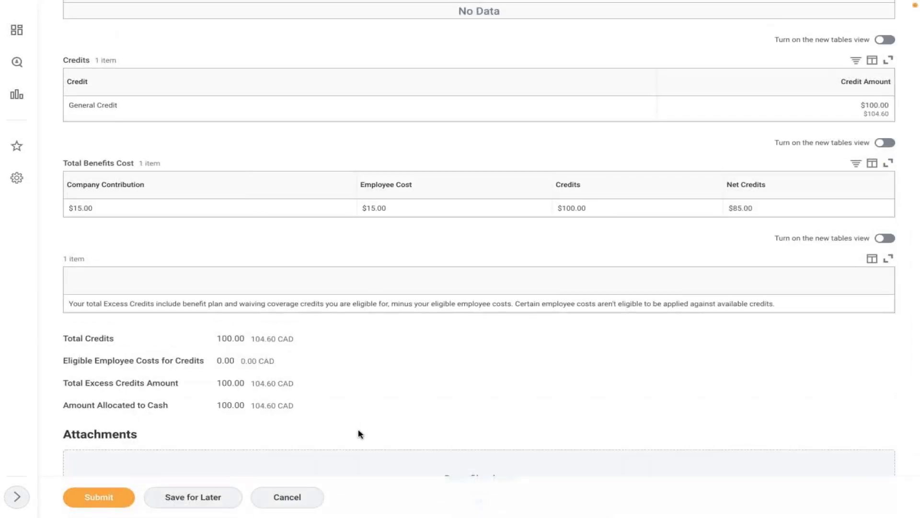
left_click(293, 496)
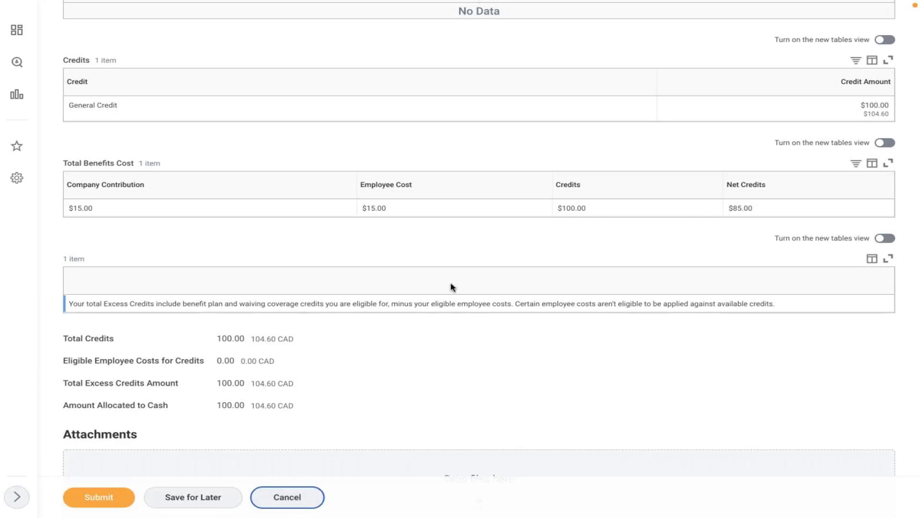
Save the AMD - Marriage elections for later and open the inbox's Change Benefit Elections task.
left_click(232, 497)
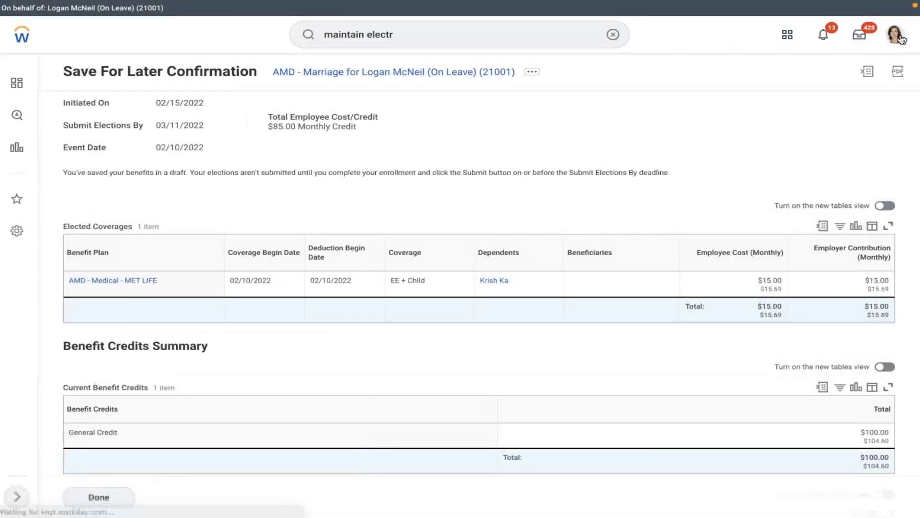
left_click(895, 35)
left_click(859, 35)
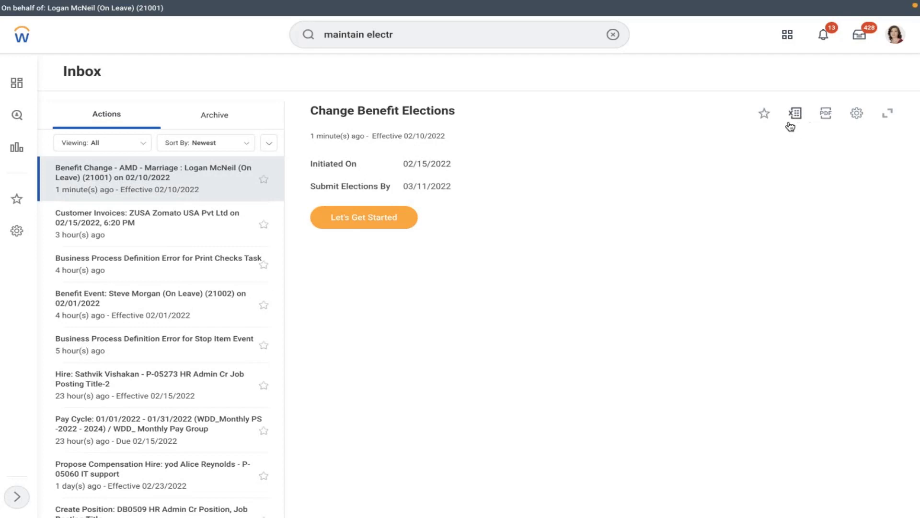
Cancel the pending AMD - Marriage event with comment 'testing', then begin a new 'maintain ben' search.
left_click(860, 114)
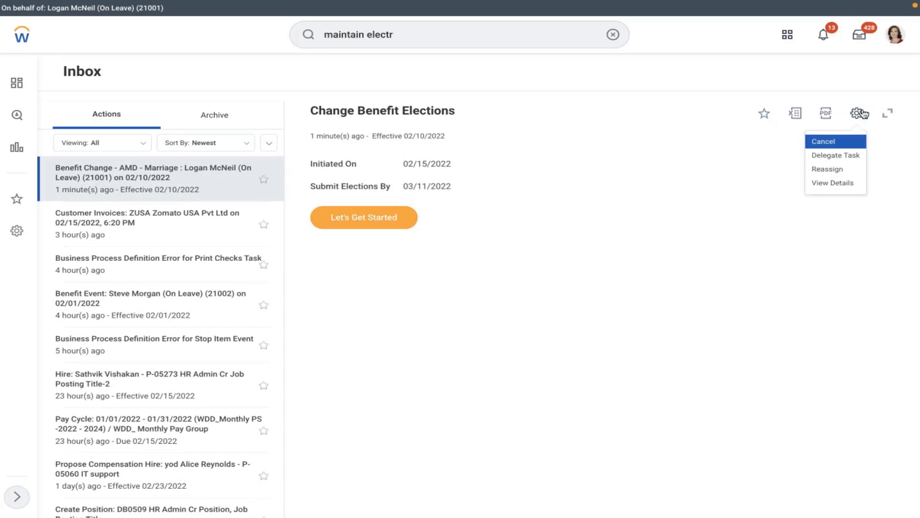
left_click(828, 152)
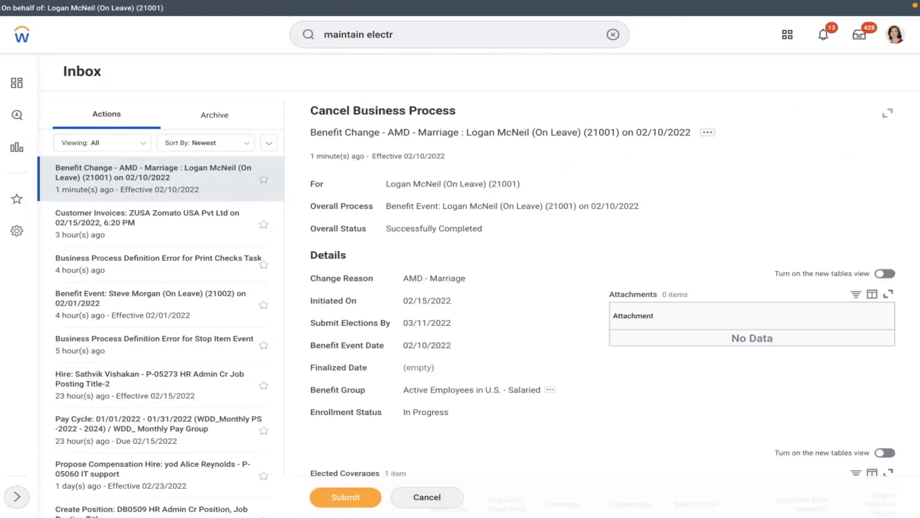
scroll(602, 288, "down", 8)
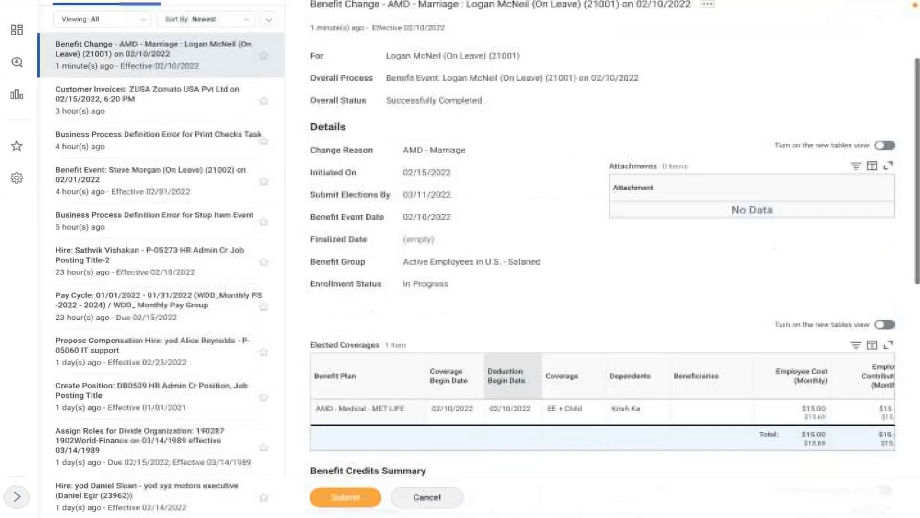
scroll(602, 288, "down", 5)
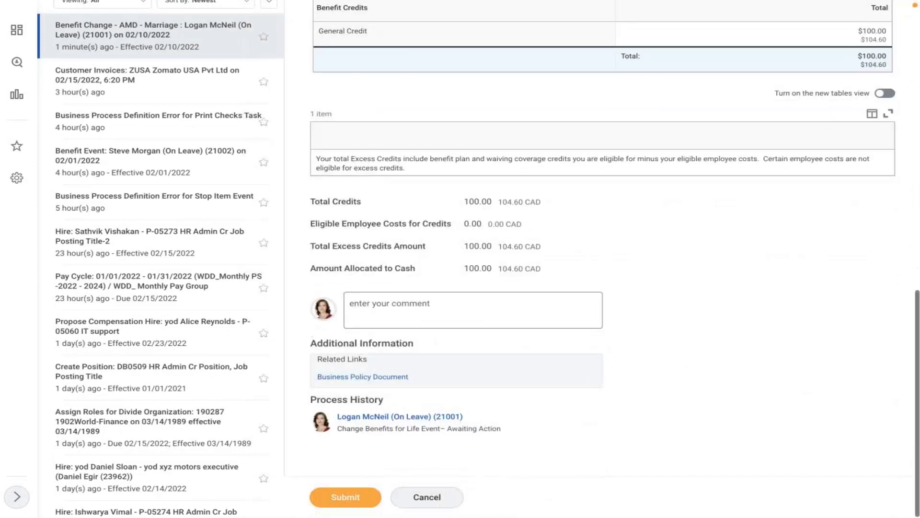
left_click(430, 312)
type("testing")
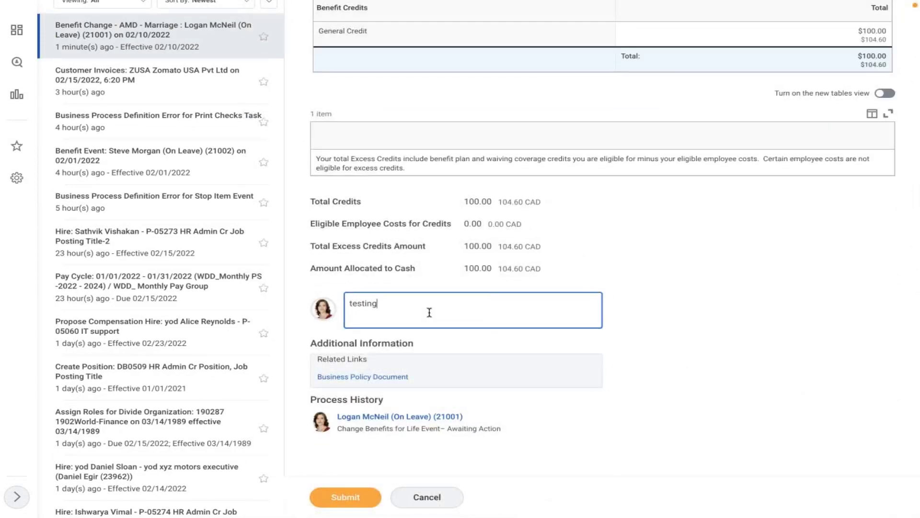
left_click(346, 497)
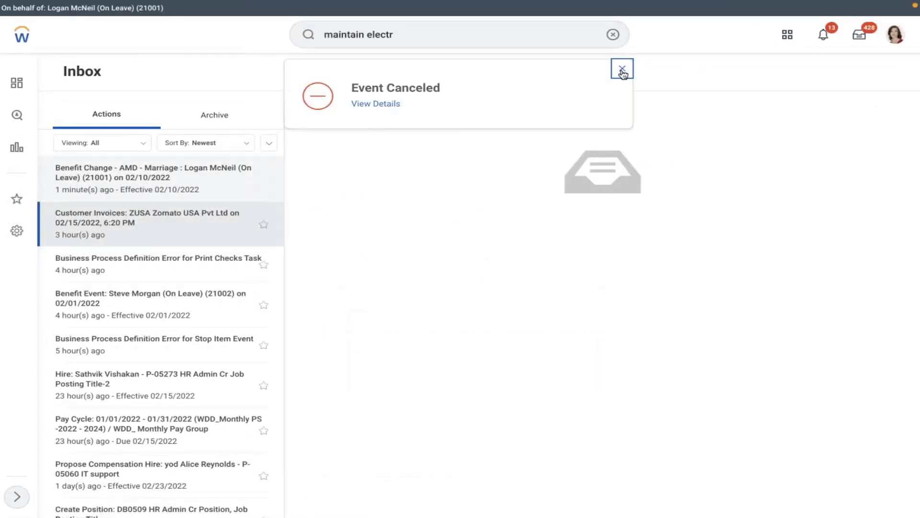
left_click(621, 69)
left_click(613, 35)
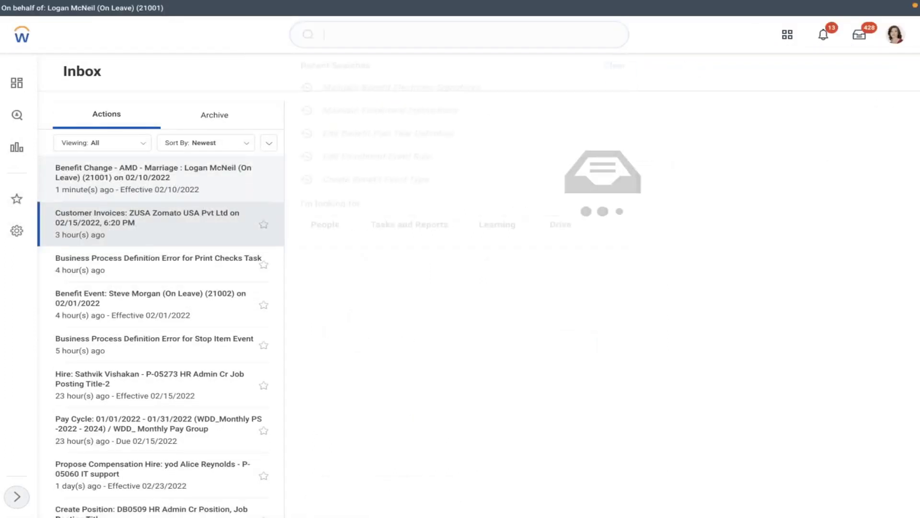
type("maintain ben")
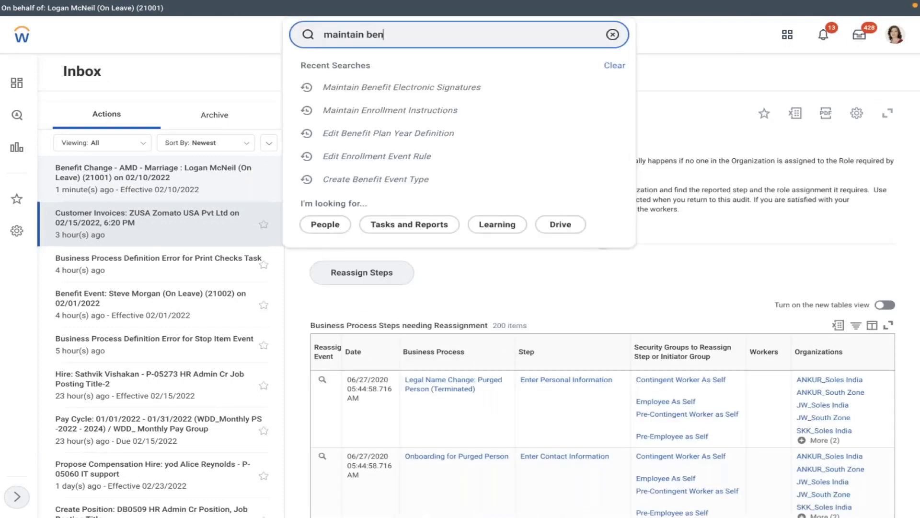
Open the Edit Benefit Provider task and begin searching the provider list.
key("BackSpace")
key("BackSpace")
key("BackSpace")
key("BackSpace")
key("BackSpace")
key("BackSpace")
key("BackSpace")
key("BackSpace")
key("BackSpace")
type("ed")
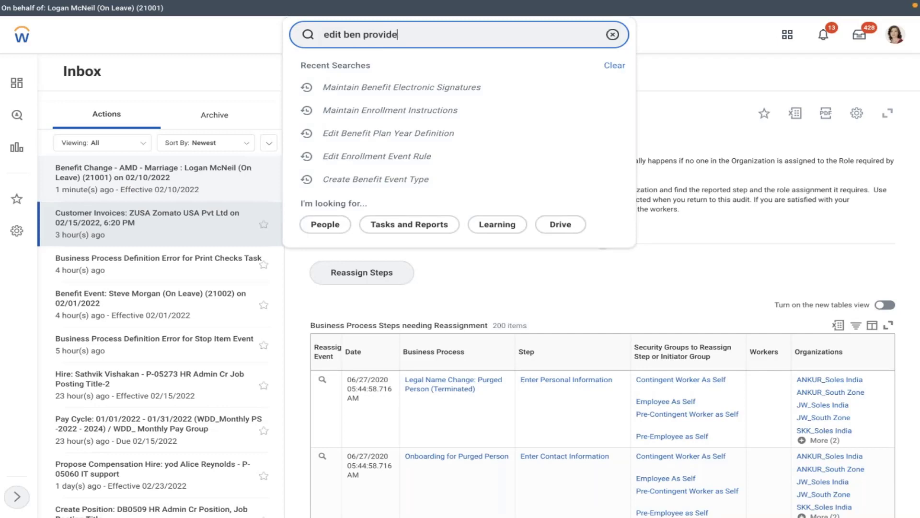
left_click(379, 67)
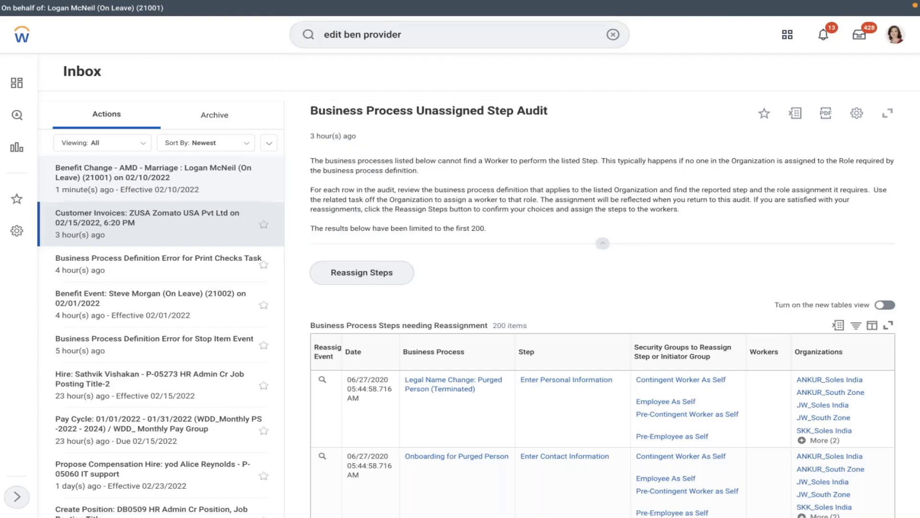
left_click(405, 154)
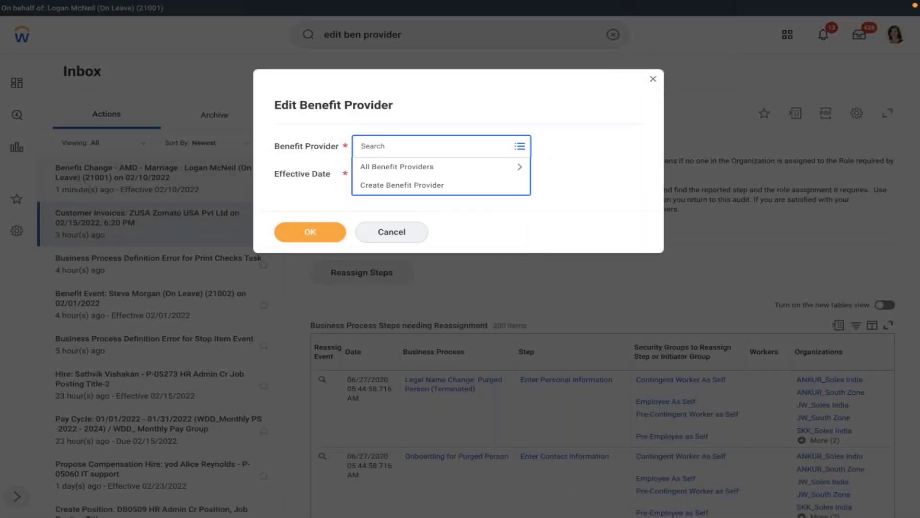
type("amd")
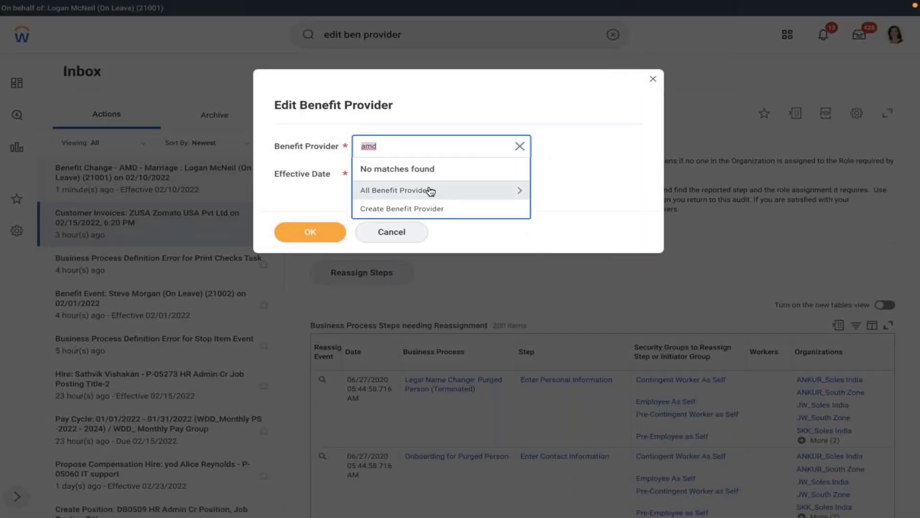
left_click(427, 189)
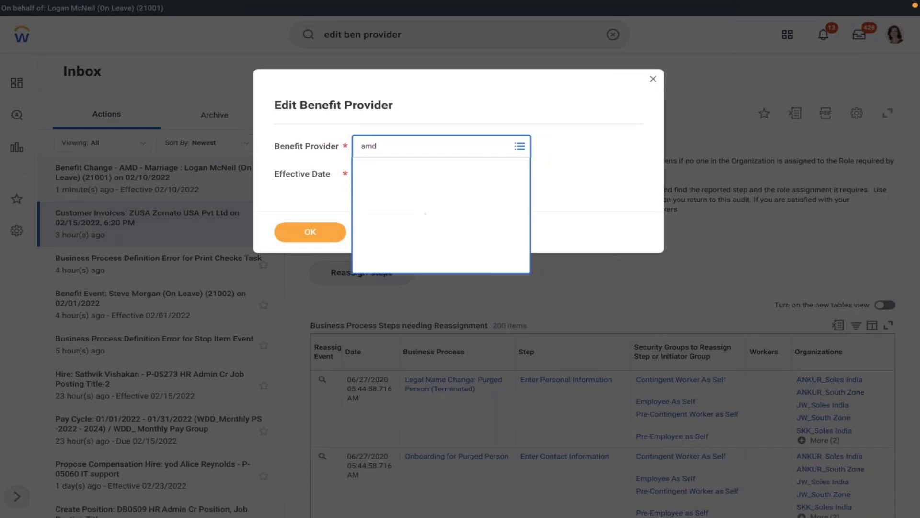
Choose MET LIFE as the provider with effective date 01/01/2022 and confirm.
left_click(402, 149)
type("met")
key("Return")
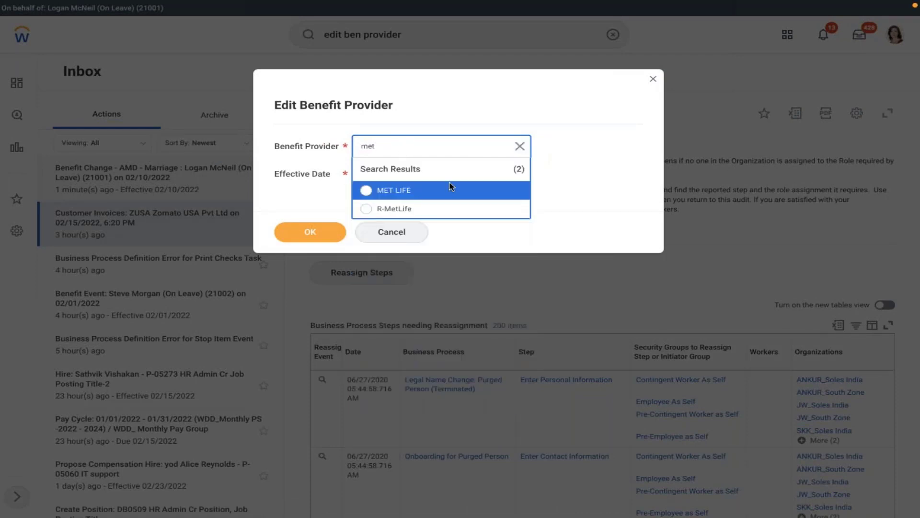
left_click(446, 190)
left_click(422, 173)
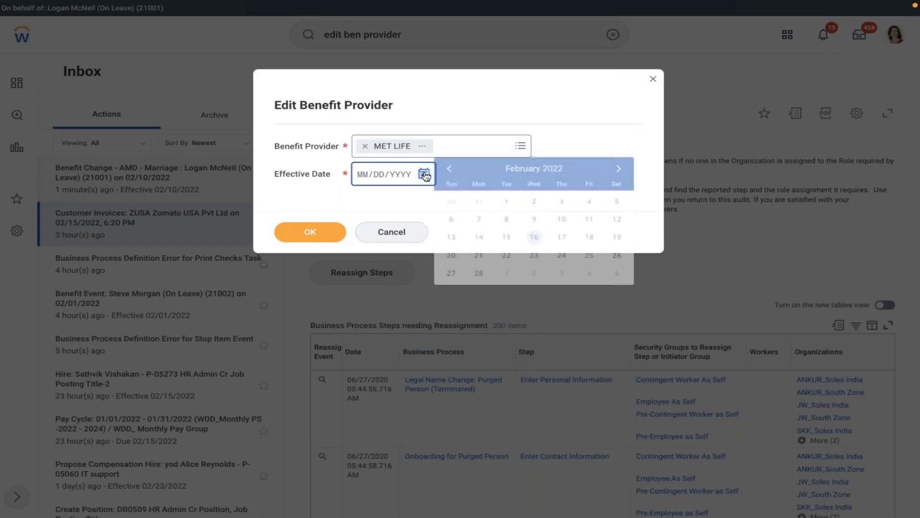
left_click(449, 168)
left_click(614, 200)
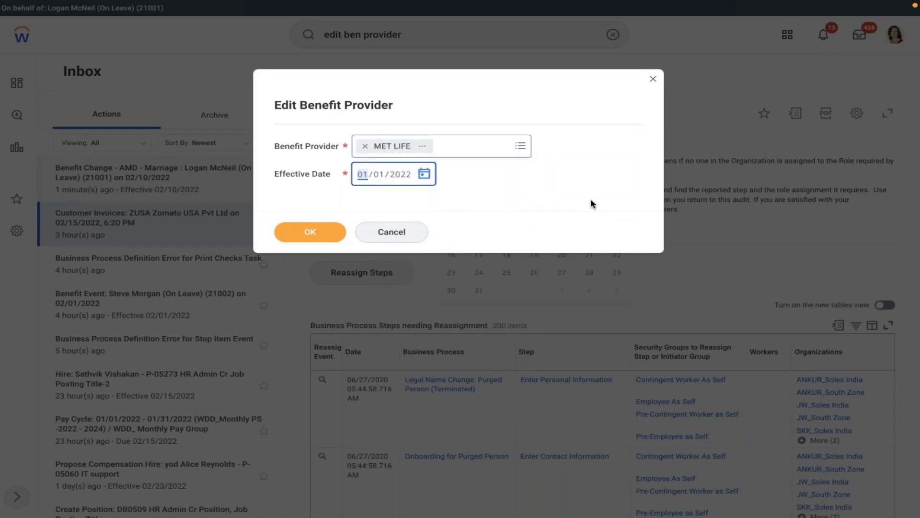
left_click(323, 232)
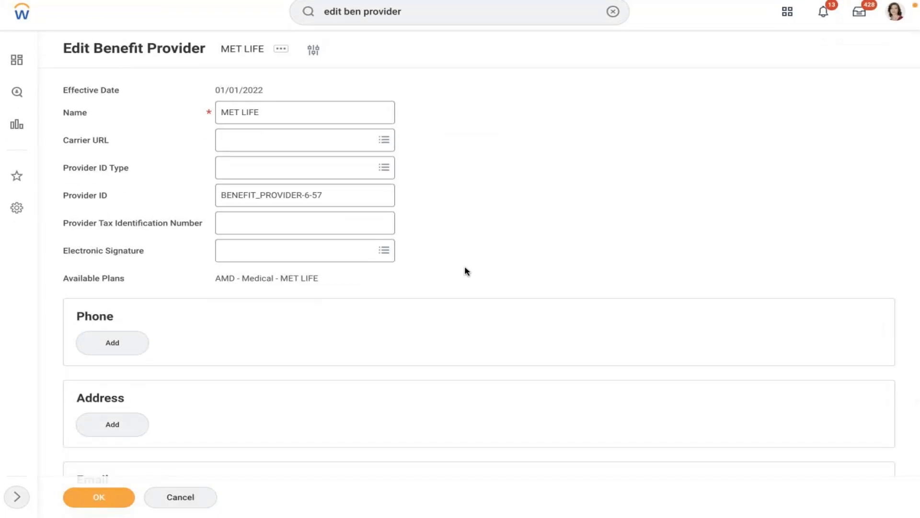
Set MET LIFE's electronic signature to AMD - Health Care Plan, save, and go to the worker profile.
left_click(383, 251)
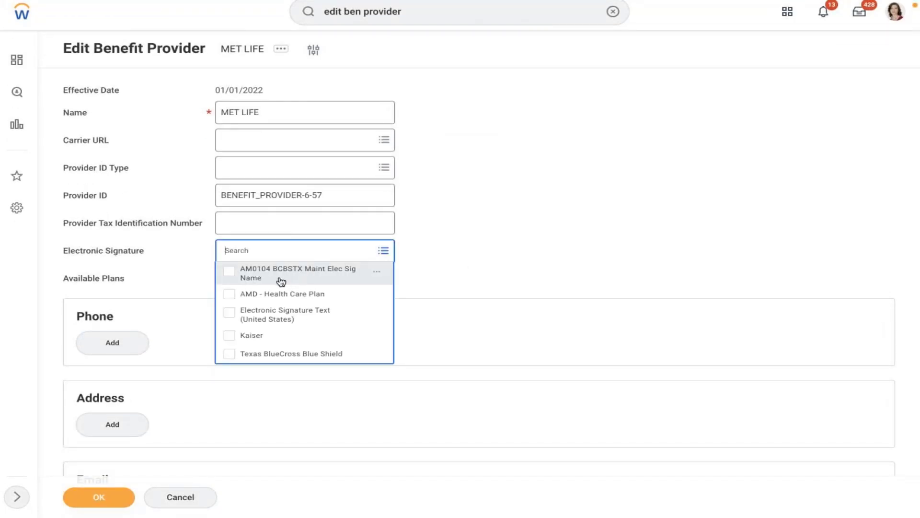
left_click(281, 293)
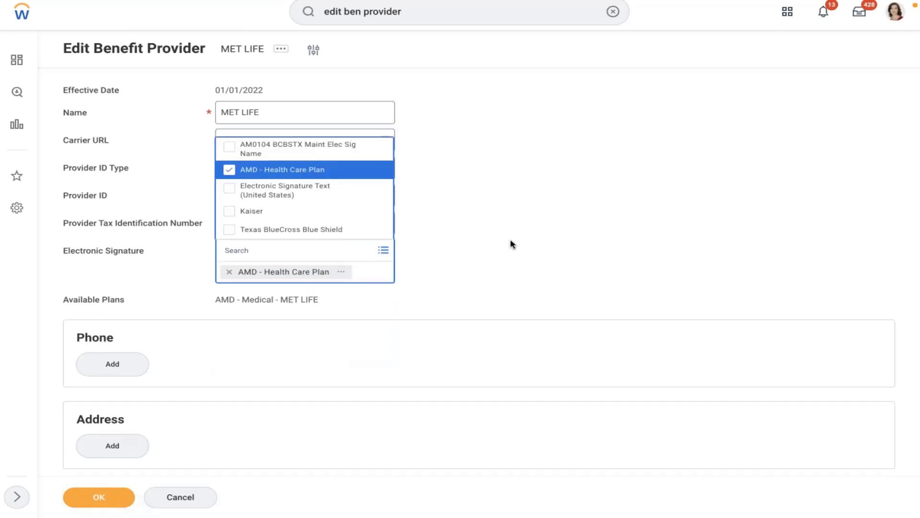
left_click(512, 244)
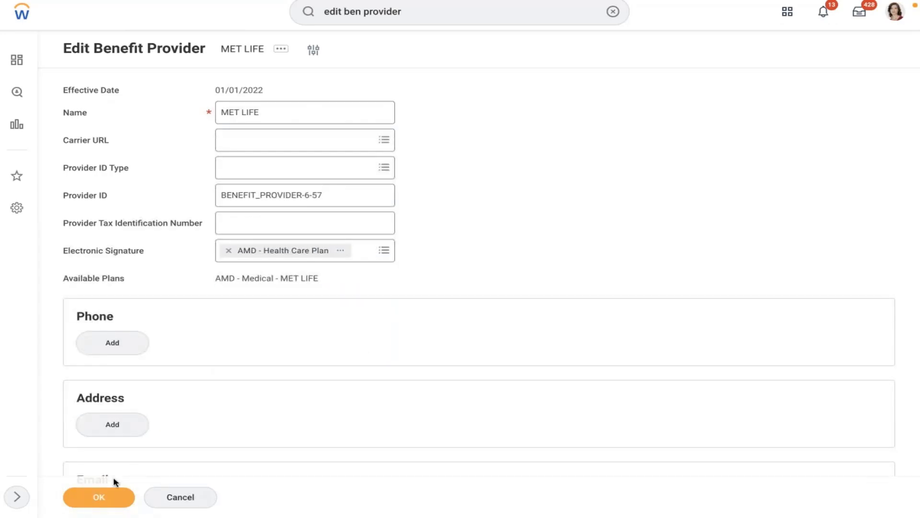
left_click(229, 250)
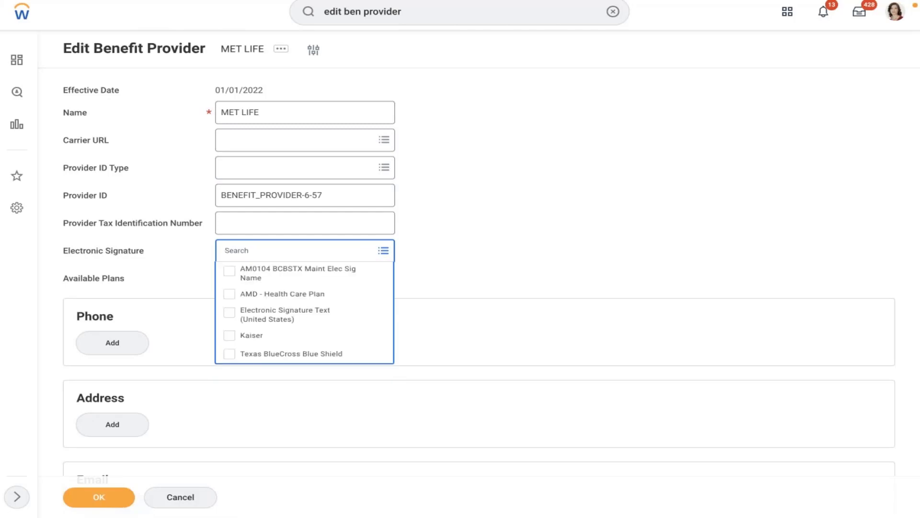
left_click(267, 293)
left_click(98, 496)
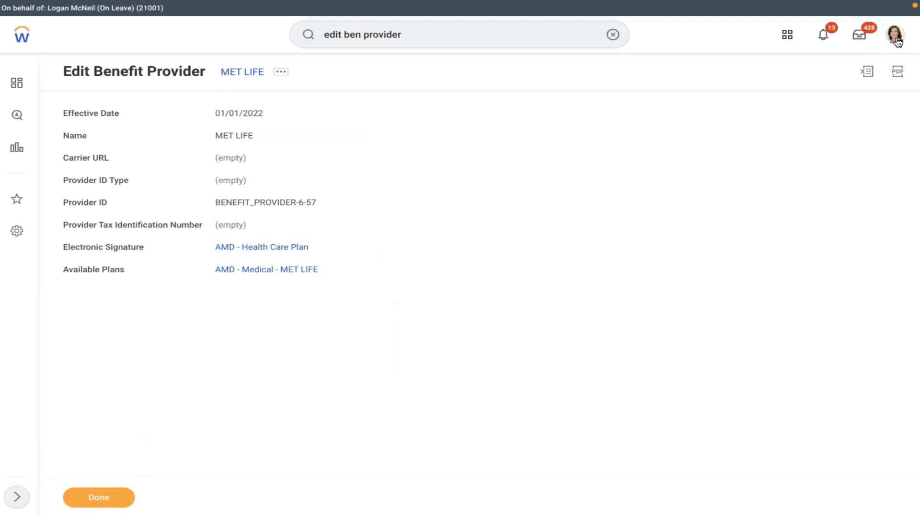
left_click(895, 34)
left_click(811, 149)
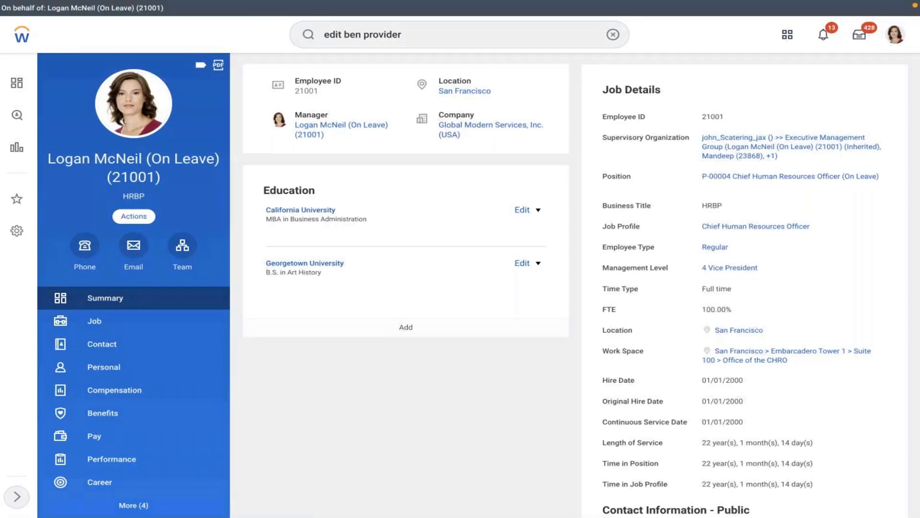
Submit a Change Benefits event with reason AMD - Marriage and event date 02/08/2022.
left_click(134, 215)
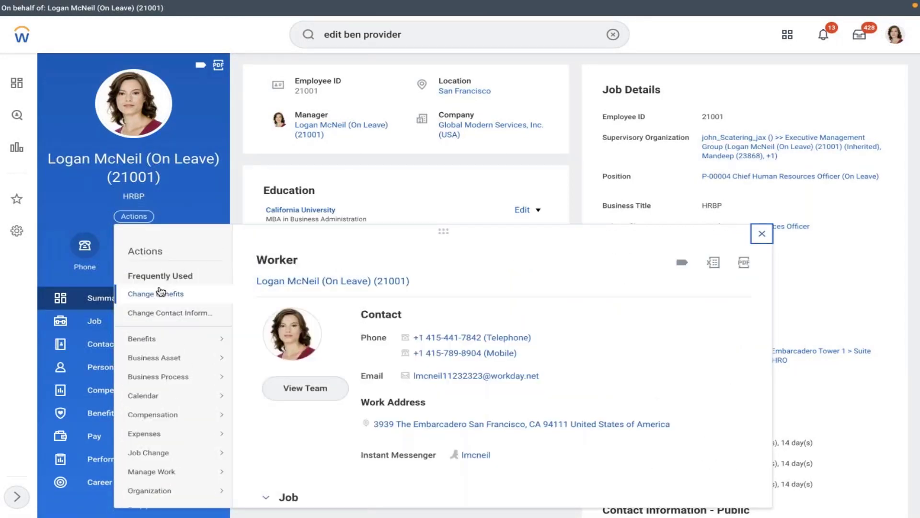
left_click(160, 292)
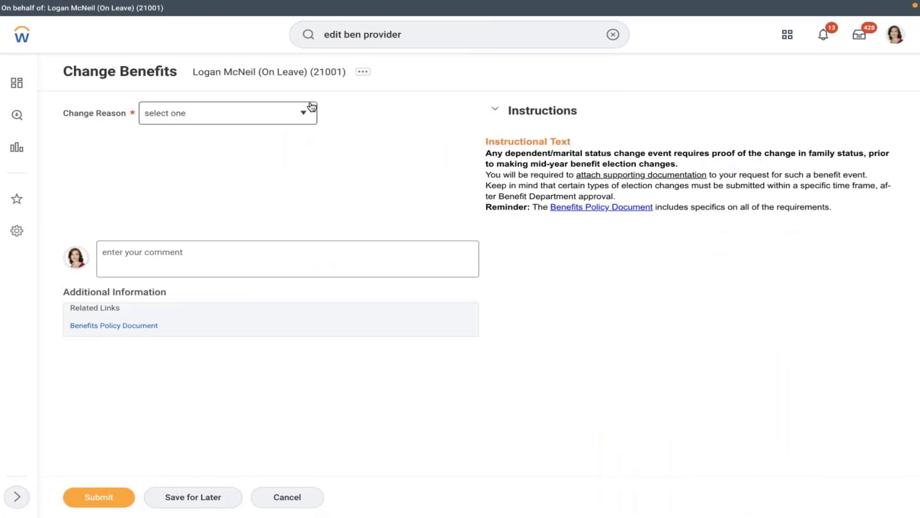
left_click(309, 107)
left_click(206, 182)
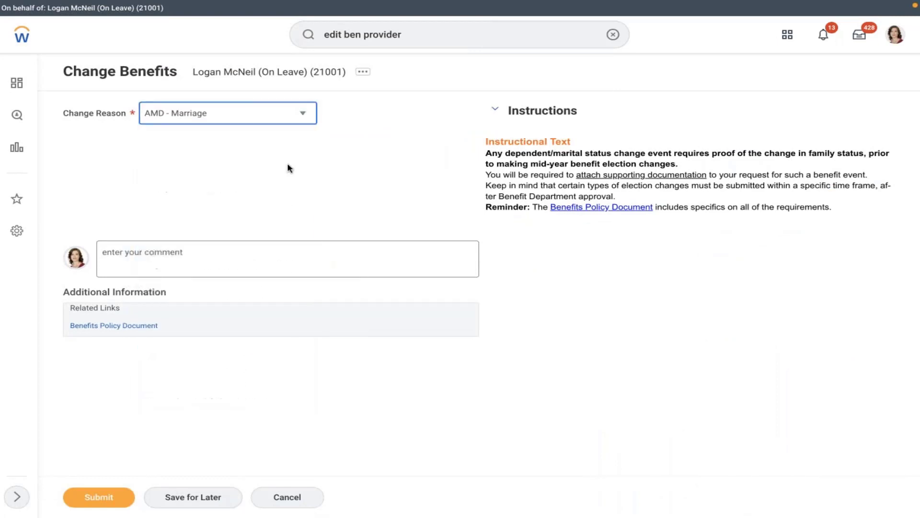
left_click(222, 150)
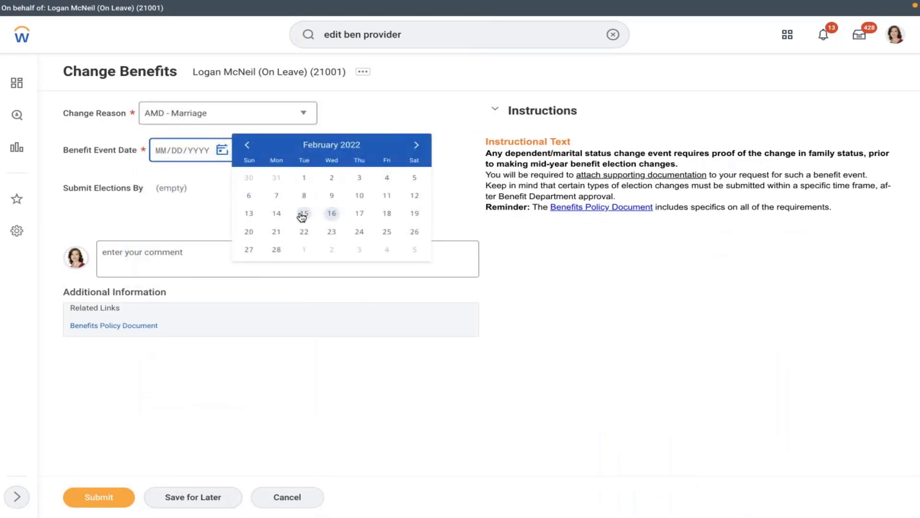
left_click(304, 195)
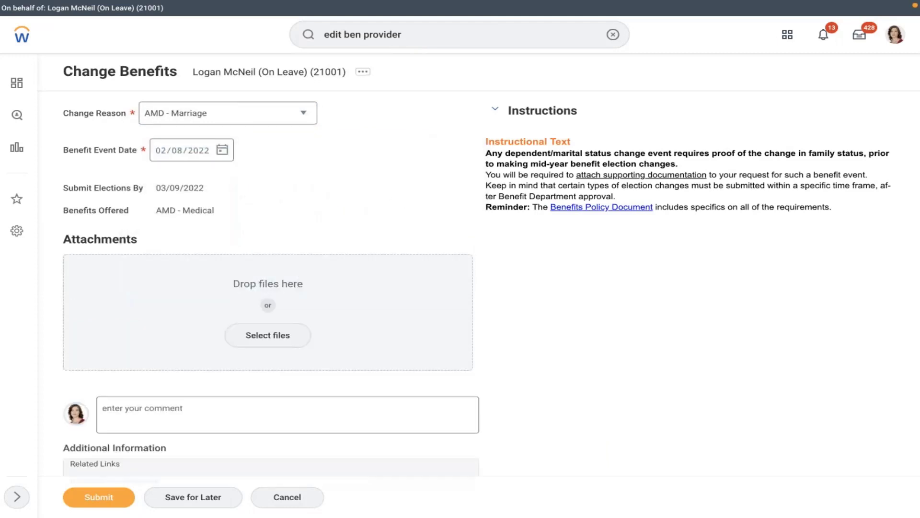
left_click(99, 497)
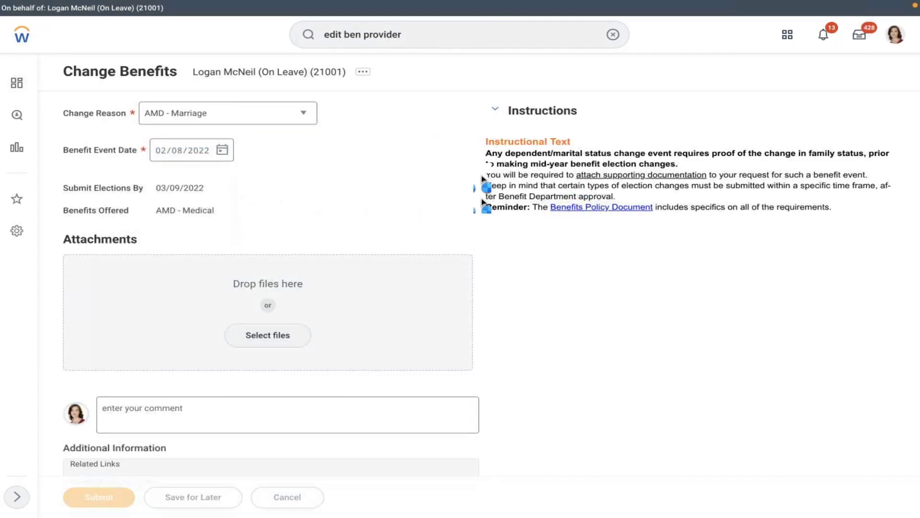
left_click(401, 173)
Enroll in the AMD - Medical MET LIFE plan instead of waiving it.
left_click(123, 170)
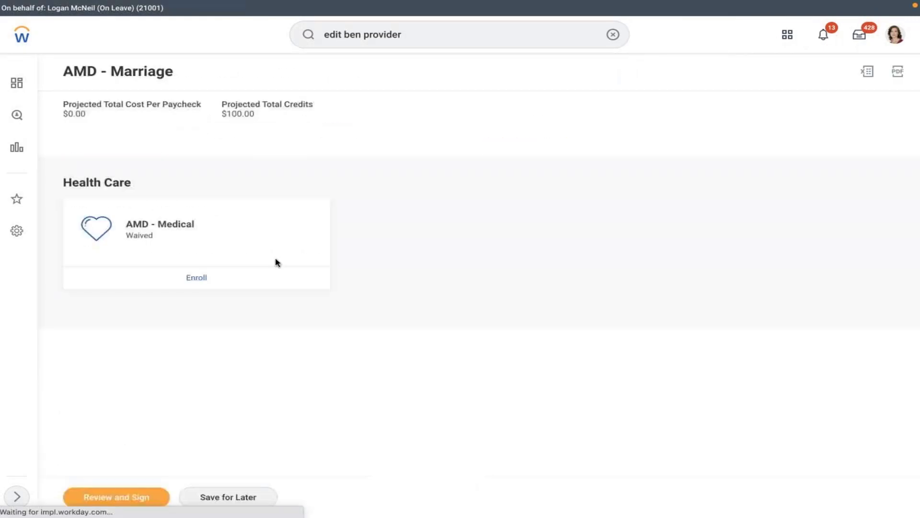
left_click(190, 280)
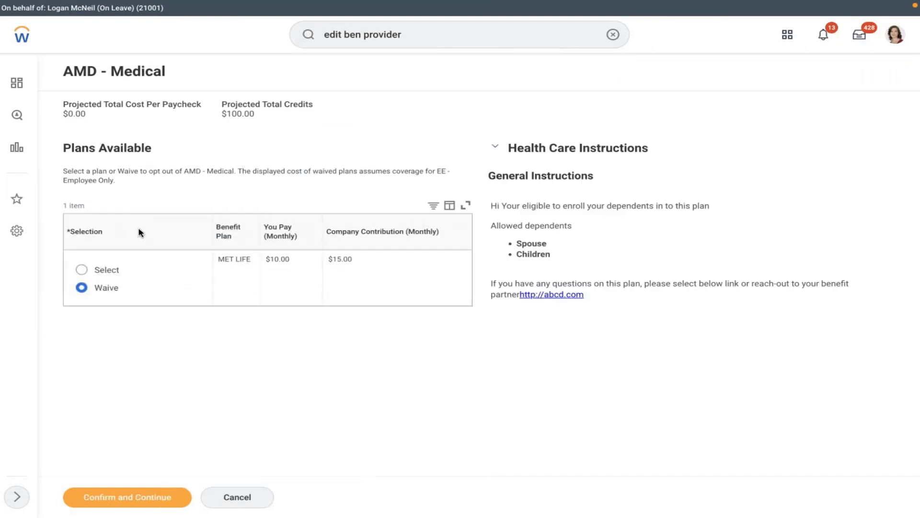
left_click(102, 268)
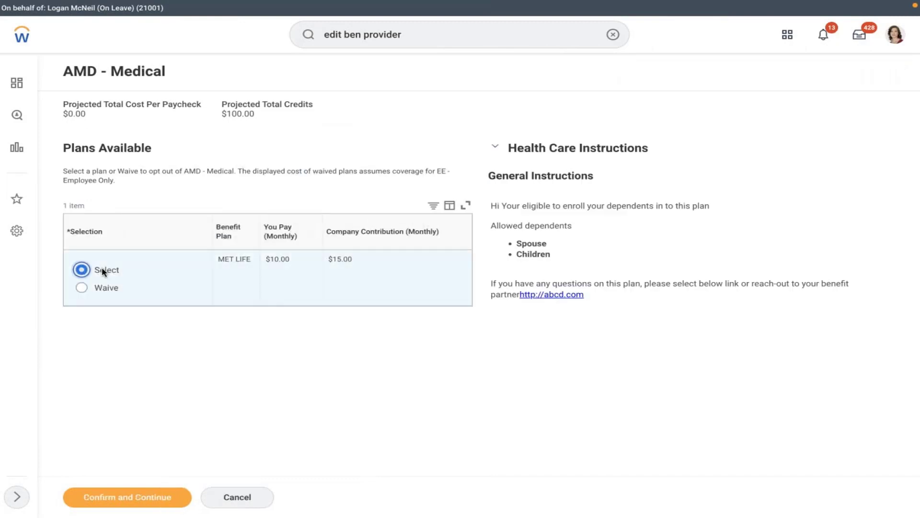
left_click(98, 504)
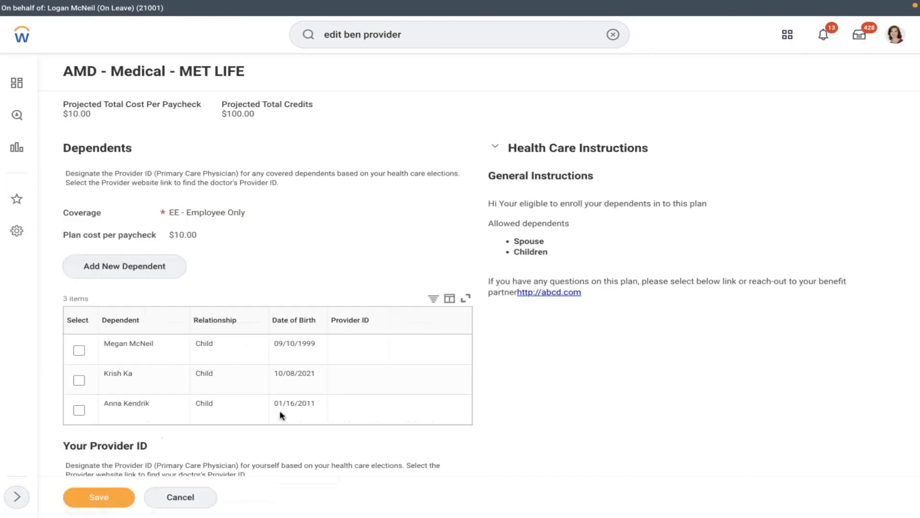
left_click(79, 380)
left_click(359, 383)
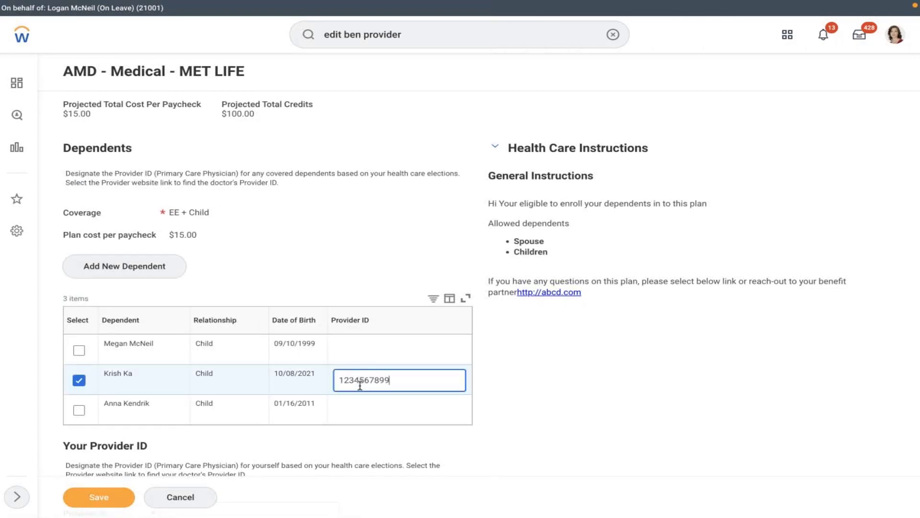
left_click_drag(419, 389, 307, 375)
key("ctrl+c")
left_click(550, 386)
scroll(550, 386, "down", 3)
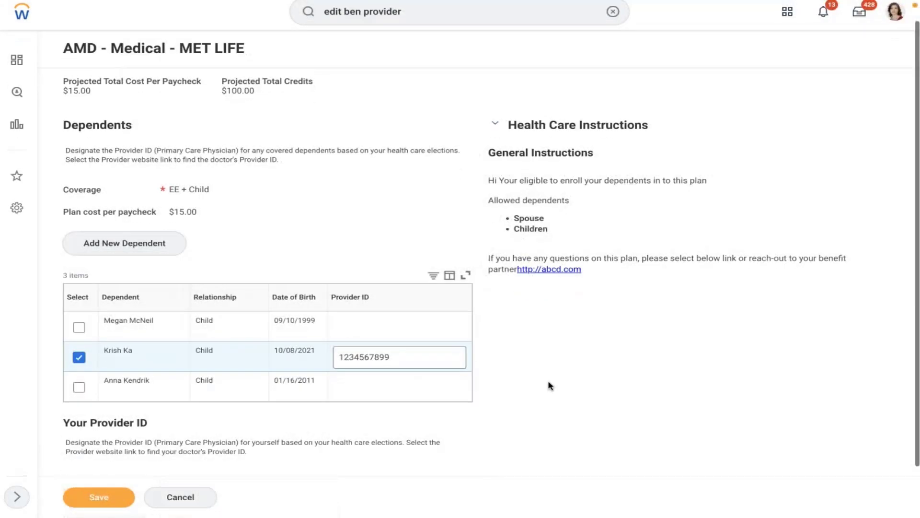
left_click(229, 434)
key("ctrl+v")
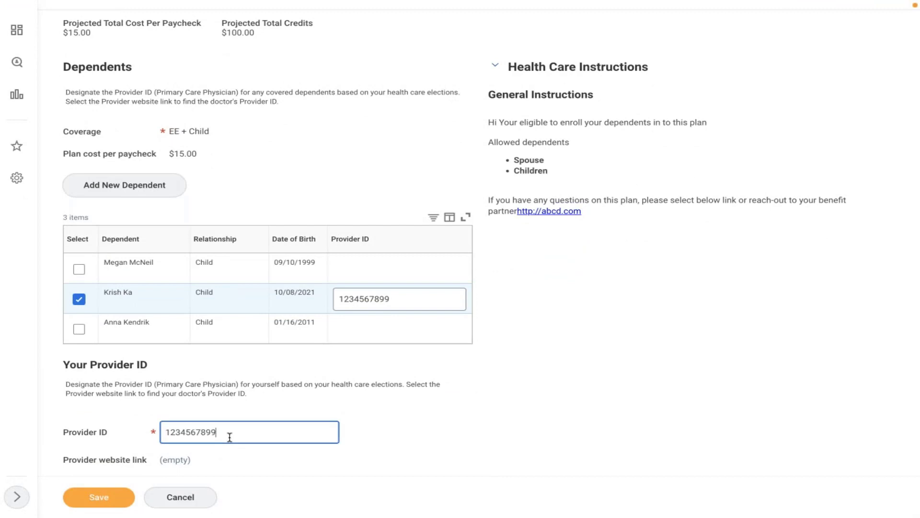
left_click(110, 495)
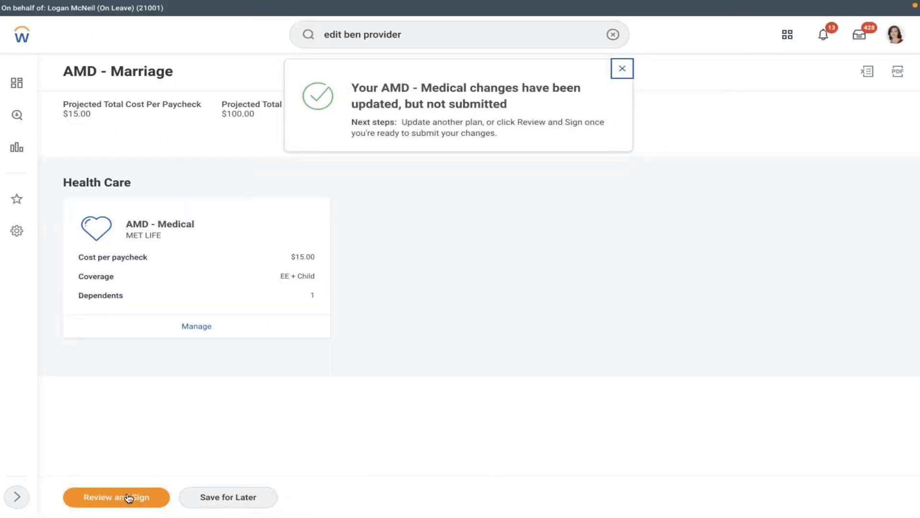
left_click(127, 497)
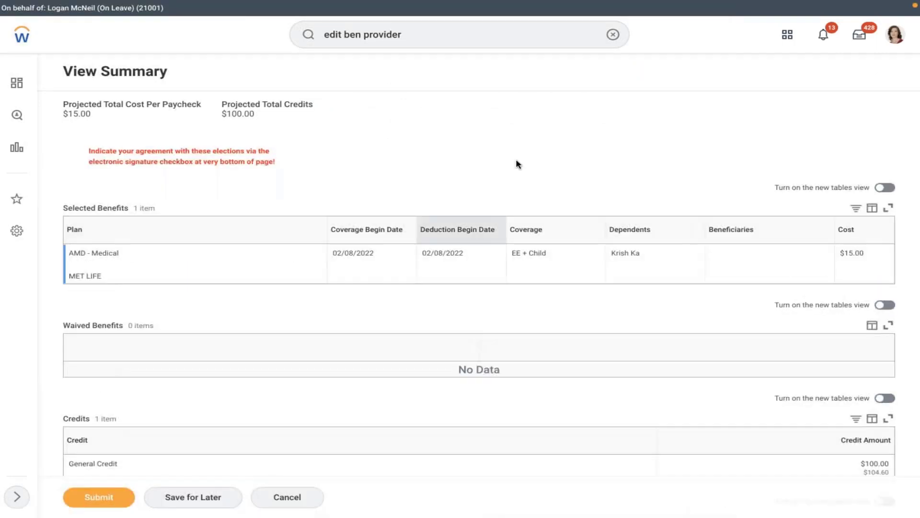
Tick I Accept on the electronic signature and submit the marriage benefit elections.
scroll(516, 164, "down", 6)
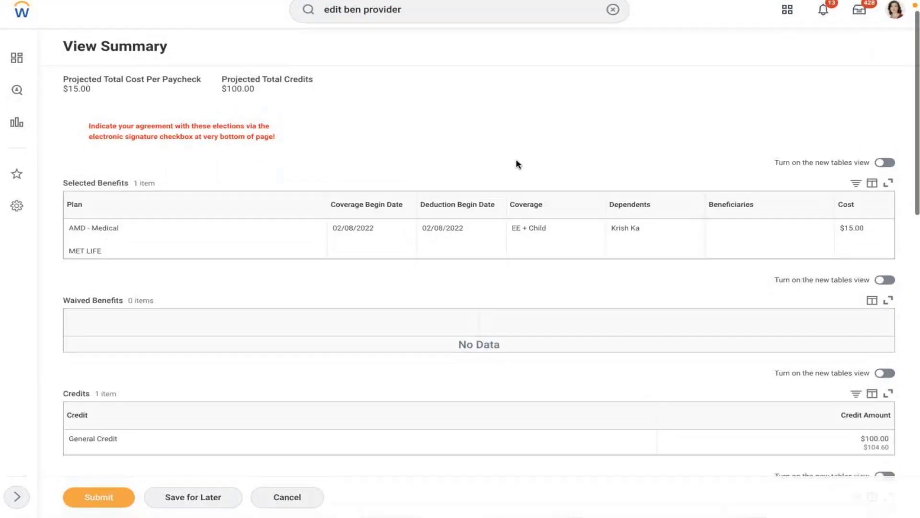
scroll(516, 164, "down", 6)
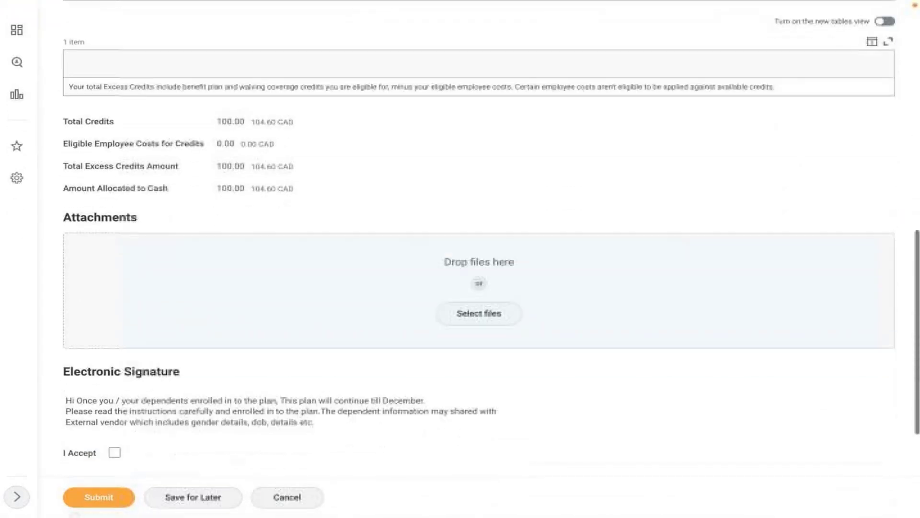
scroll(480, 259, "down", 3)
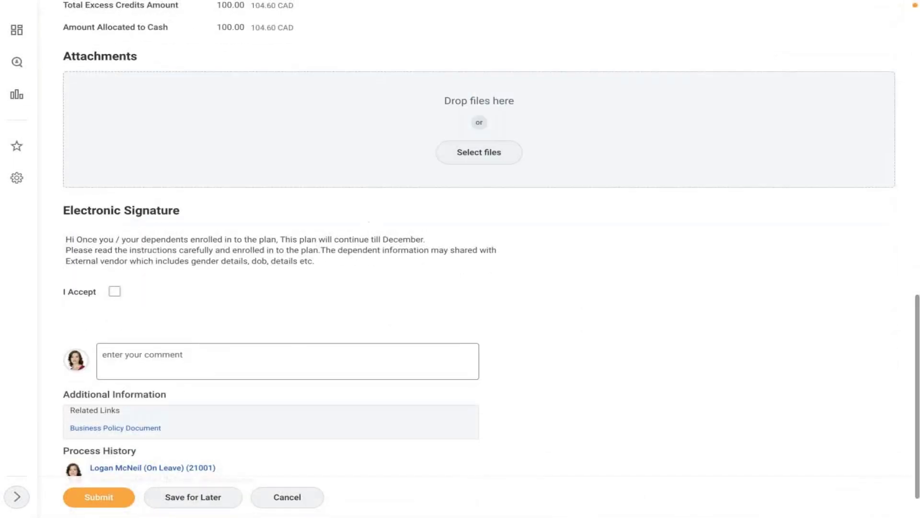
left_click_drag(317, 261, 40, 247)
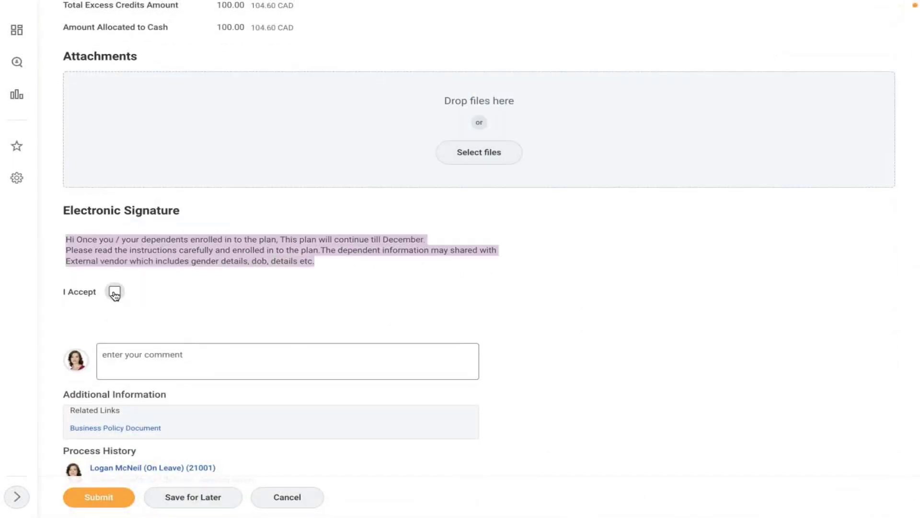
left_click(89, 499)
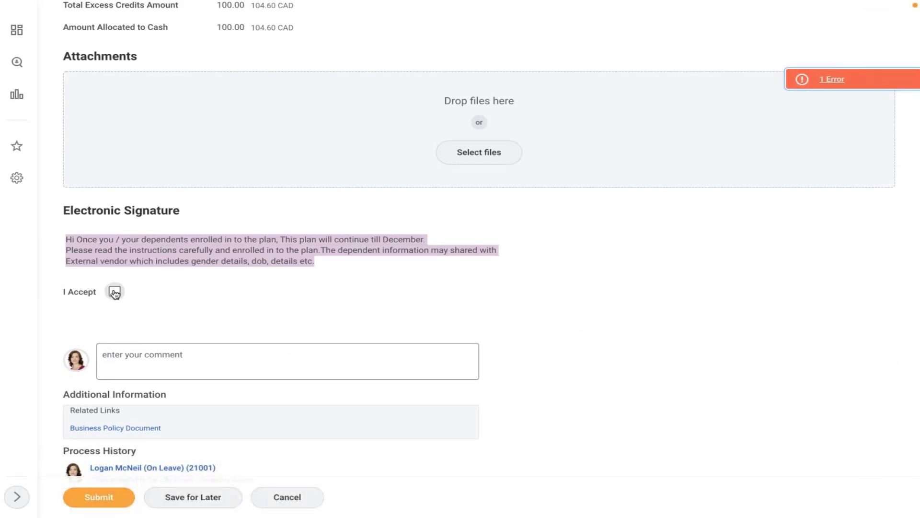
left_click(114, 291)
left_click(98, 498)
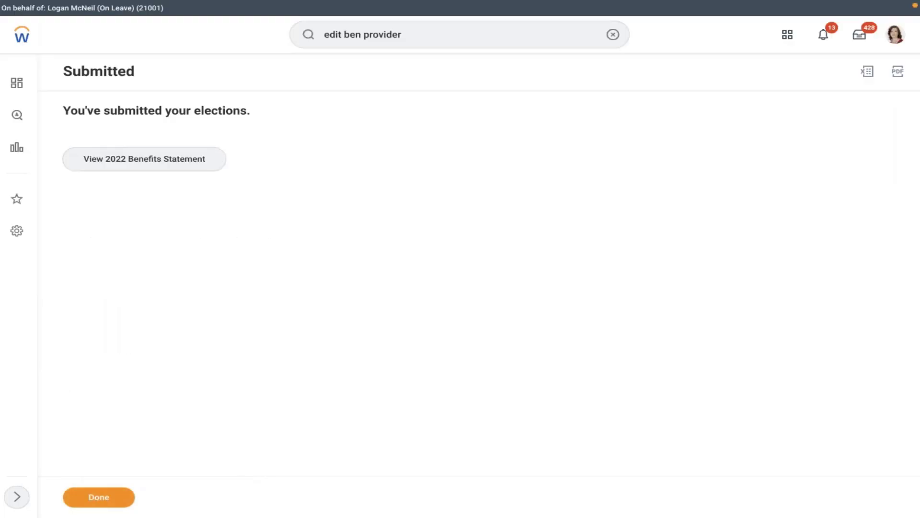
left_click(99, 497)
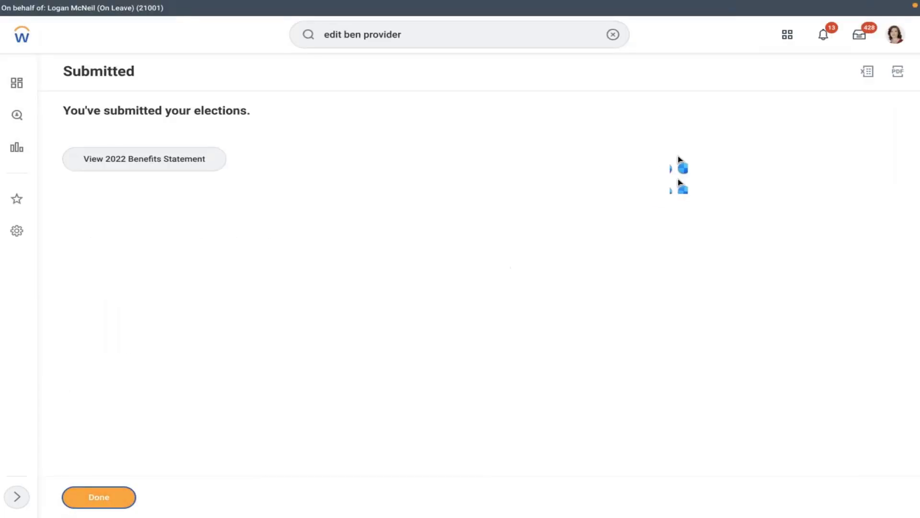